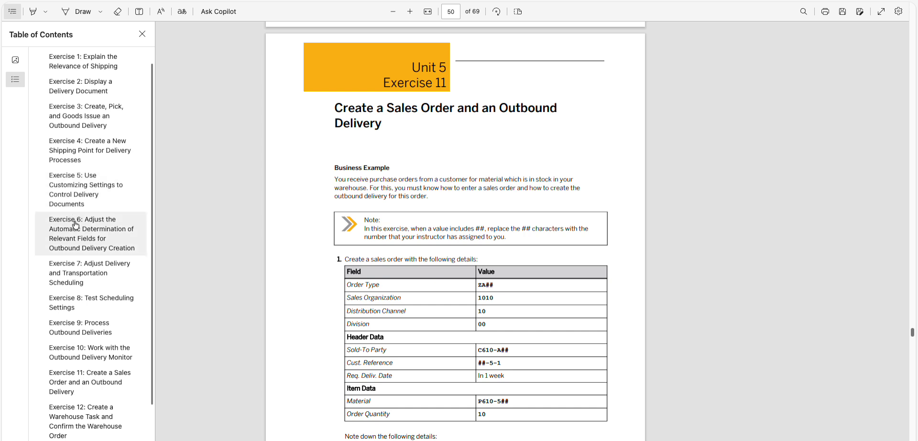
- Read Exercise 11's sales order values and the details to note down for the order and its outbound delivery
{"action": "scroll", "coordinate": [114, 334], "scroll_direction": "up", "scroll_amount": 1}
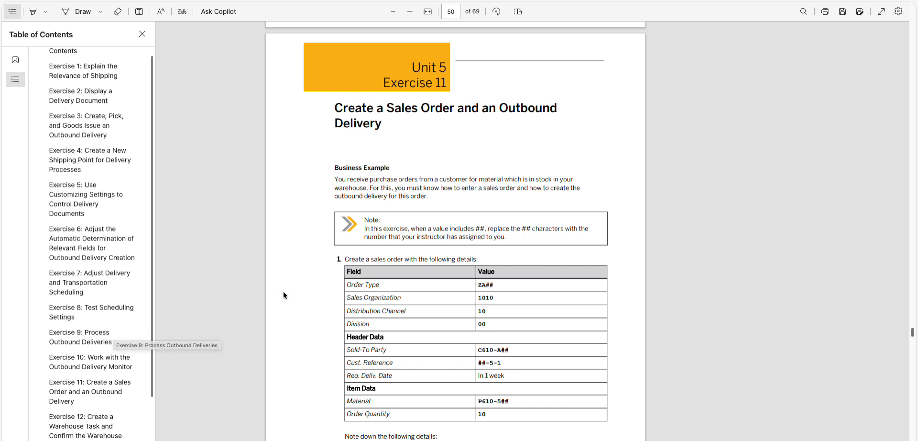
{"action": "scroll", "coordinate": [283, 291], "scroll_direction": "down", "scroll_amount": 3}
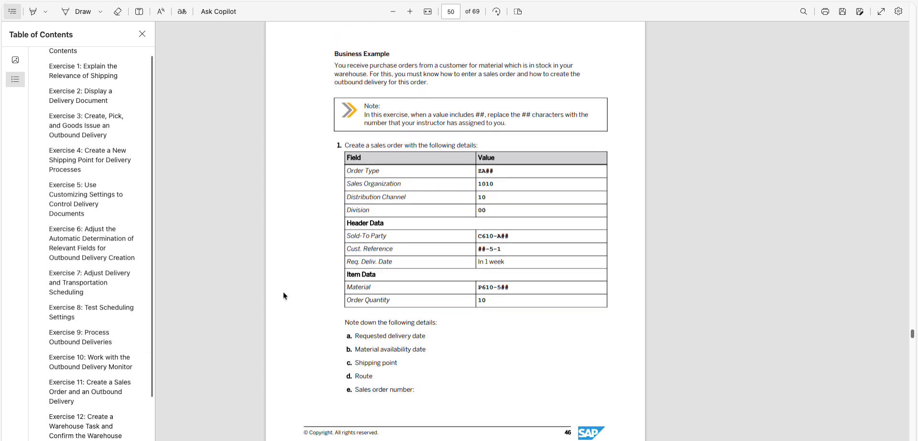
{"action": "scroll", "coordinate": [284, 292], "scroll_direction": "down", "scroll_amount": 6}
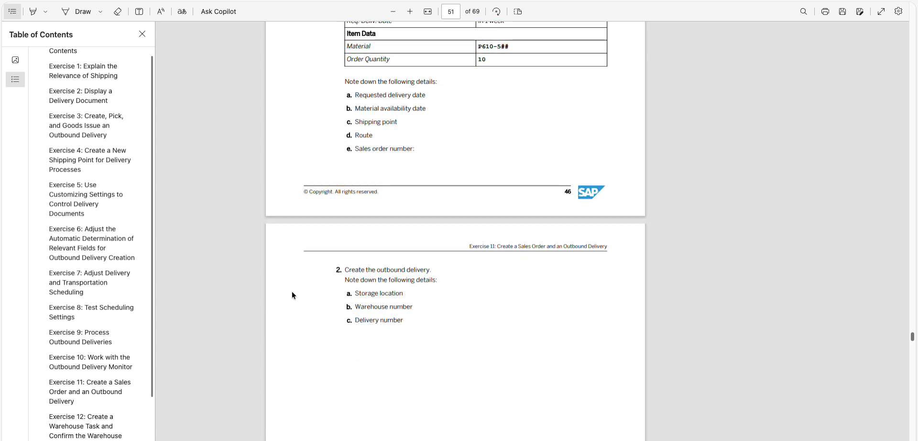
{"action": "scroll", "coordinate": [293, 292], "scroll_direction": "up", "scroll_amount": 5}
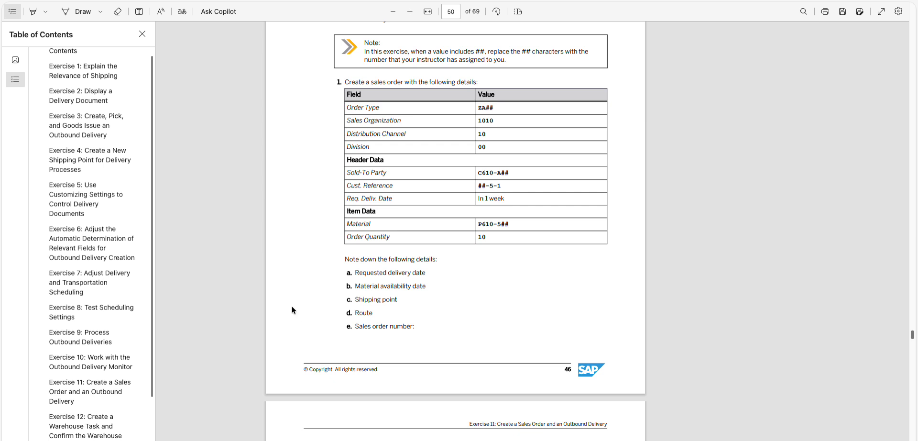
{"action": "scroll", "coordinate": [306, 298], "scroll_direction": "down", "scroll_amount": 3}
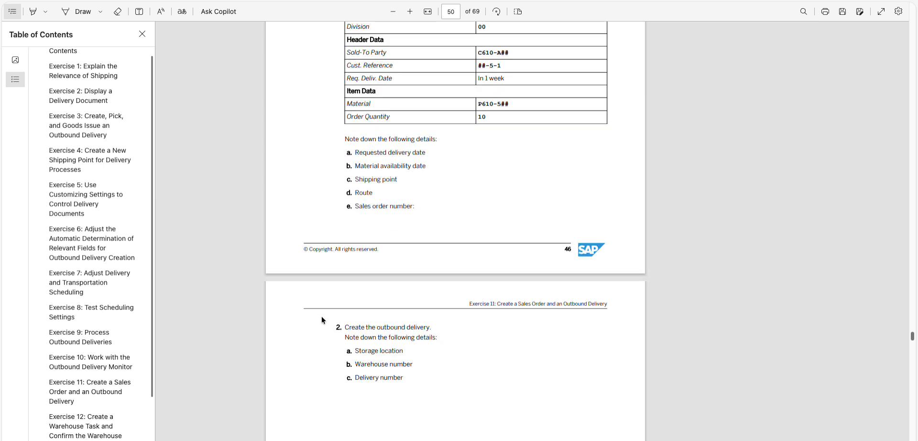
{"action": "left_click_drag", "start_coordinate": [342, 345], "coordinate": [406, 374]}
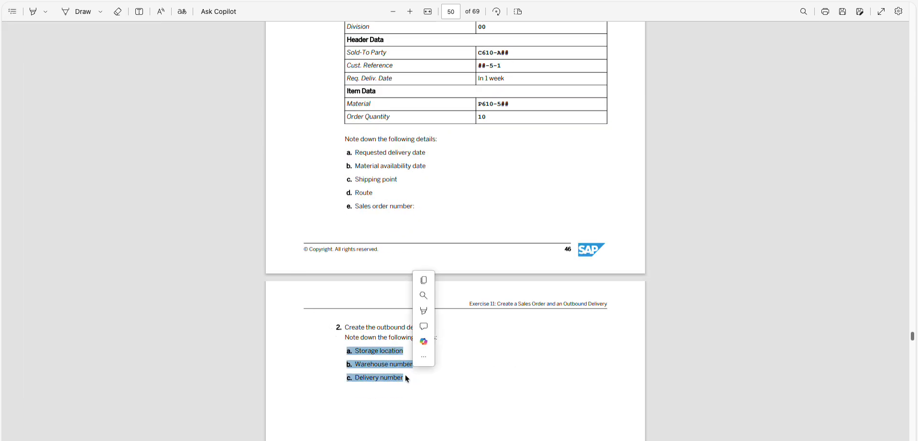
{"action": "left_click", "coordinate": [319, 371]}
{"action": "scroll", "coordinate": [282, 289], "scroll_direction": "up", "scroll_amount": 6}
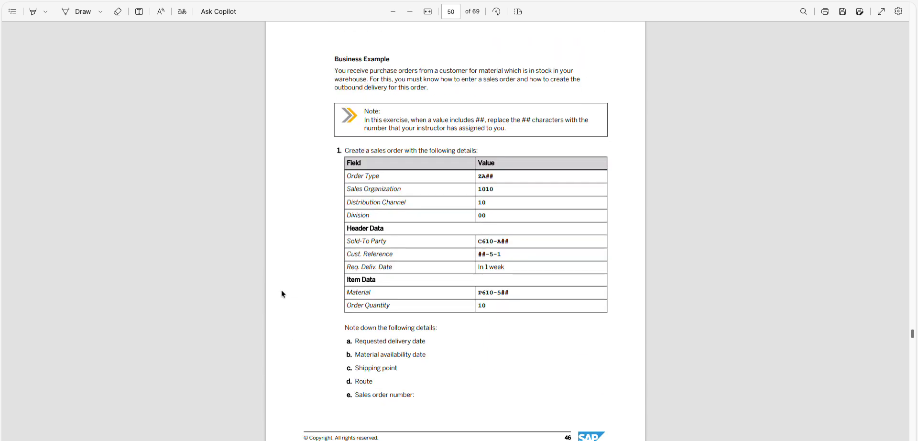
{"action": "scroll", "coordinate": [285, 300], "scroll_direction": "up", "scroll_amount": 1}
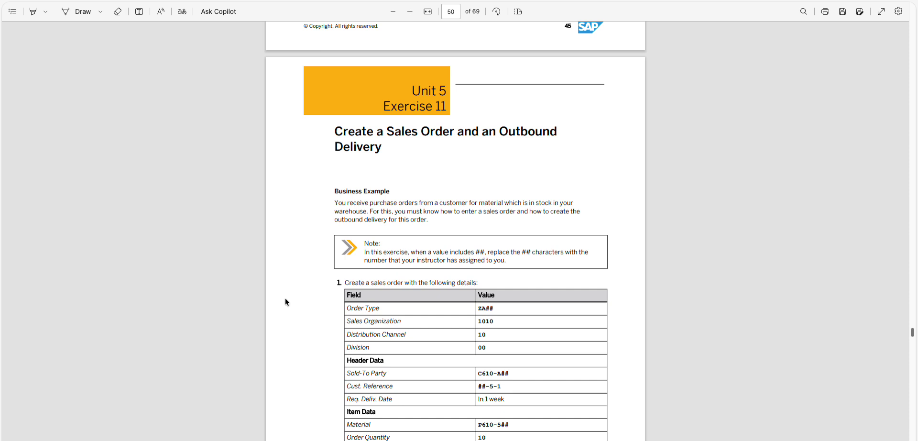
{"action": "scroll", "coordinate": [286, 301], "scroll_direction": "down", "scroll_amount": 1}
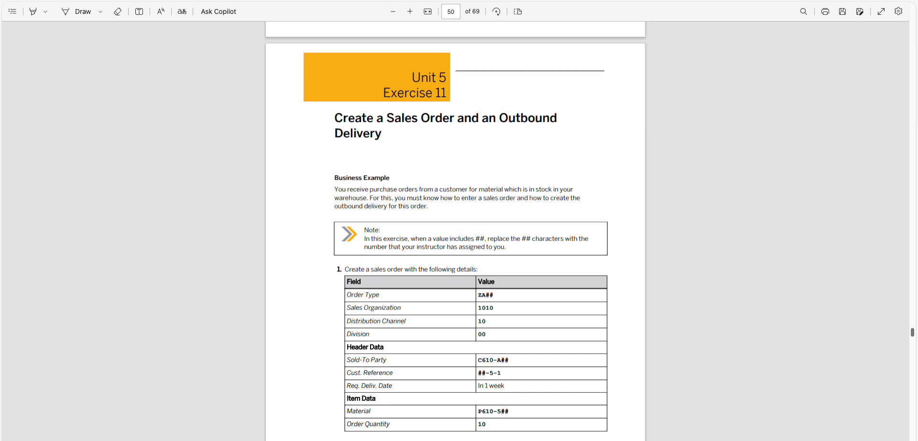
- Switch to the Book1 workbook in Excel, maximize its window and review the Determination column, including the row 4 shipping point entry
{"action": "left_click_drag", "start_coordinate": [734, 437], "coordinate": [599, 69]}
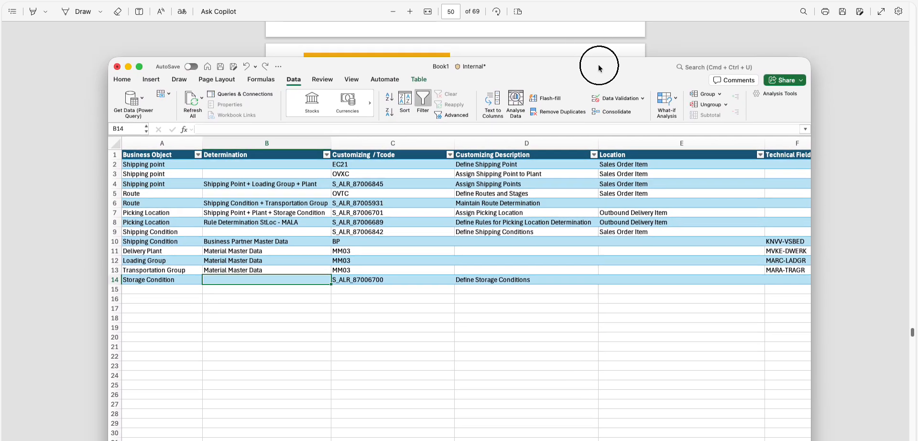
{"action": "double_click", "coordinate": [599, 67]}
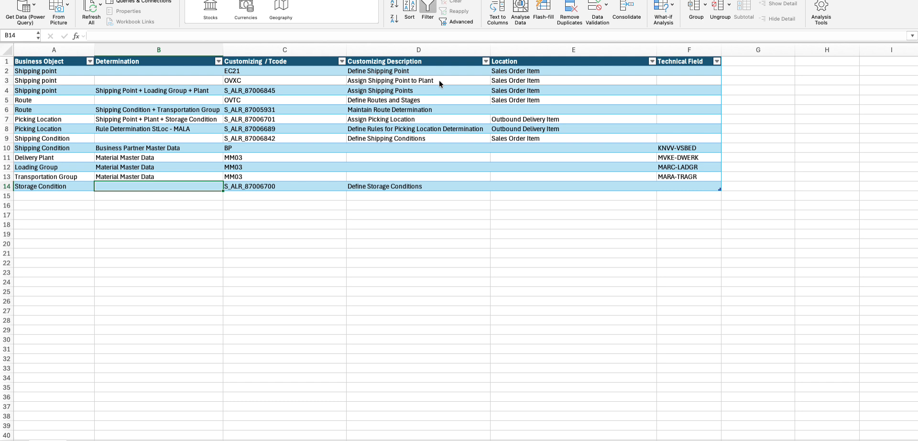
{"action": "left_click_drag", "start_coordinate": [153, 71], "coordinate": [196, 183]}
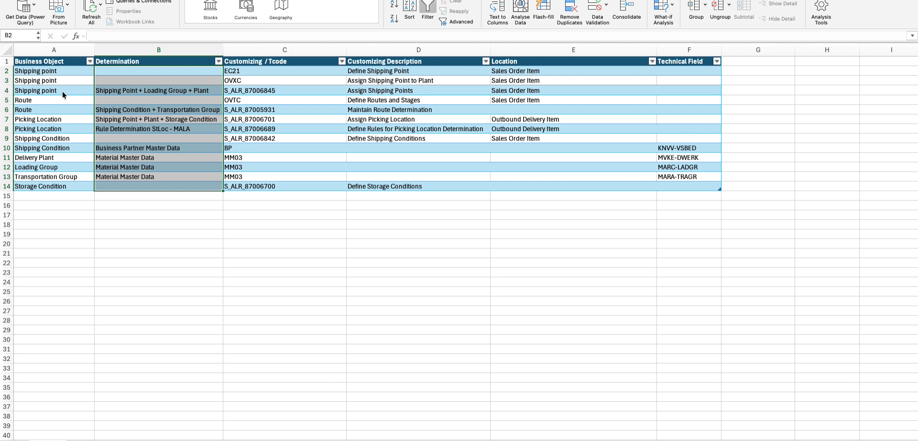
{"action": "left_click_drag", "start_coordinate": [62, 91], "coordinate": [112, 92]}
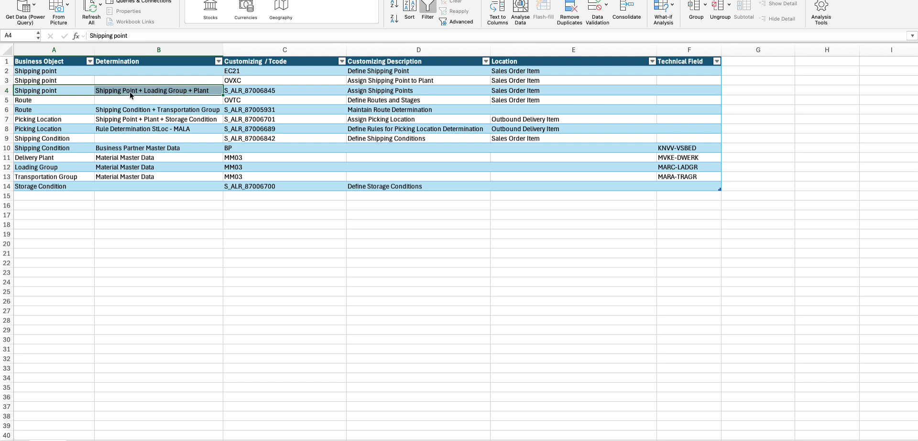
- Change the row 4 shipping point determination to "Shipping Condition + Loading Group + Plant" and autofit the Determination column
{"action": "double_click", "coordinate": [133, 91]}
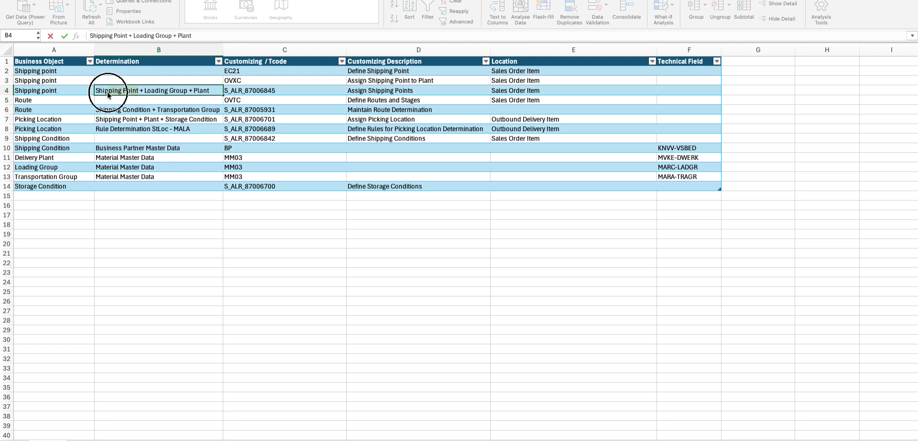
{"action": "key", "text": "BackSpace"}
{"action": "type", "text": "ng COnd"}
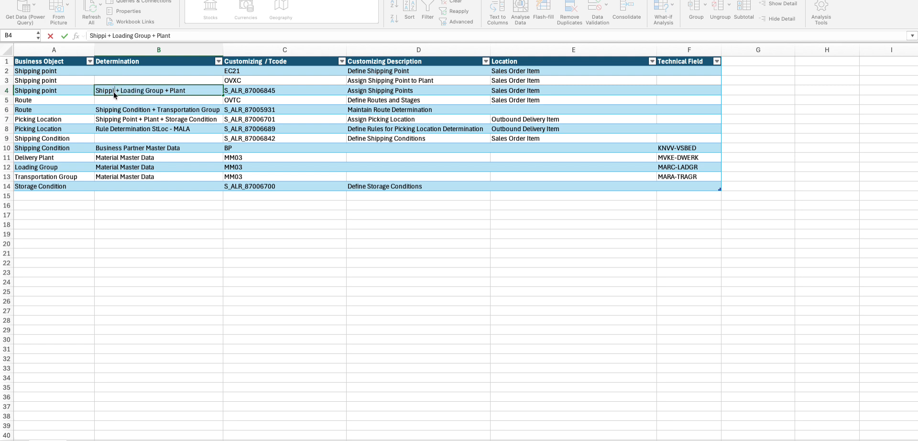
{"action": "key", "text": "BackSpace"}
{"action": "key", "text": "BackSpace"}
{"action": "key", "text": "BackSpace"}
{"action": "type", "text": "ondition"}
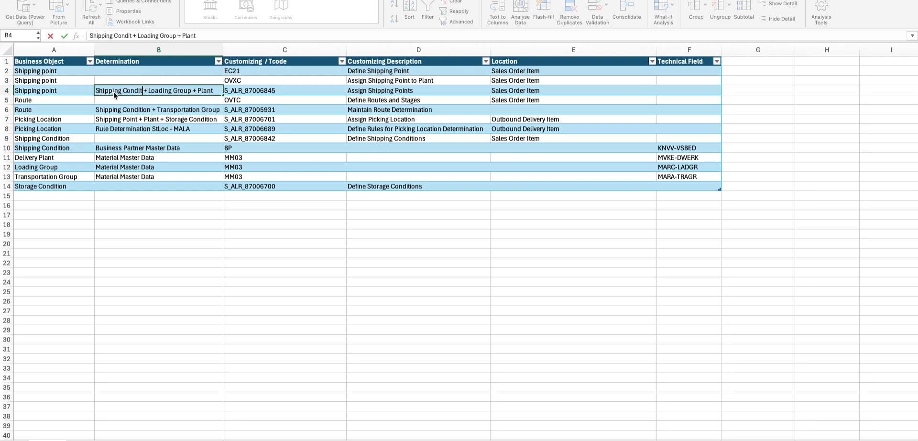
{"action": "double_click", "coordinate": [224, 50]}
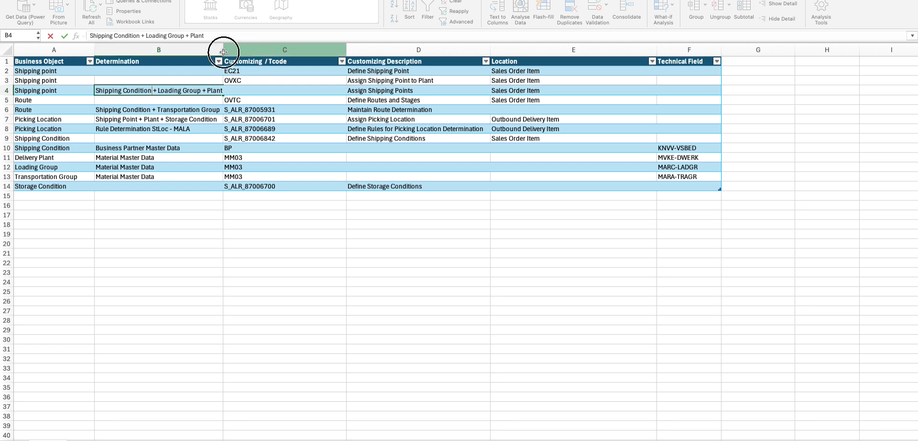
{"action": "left_click", "coordinate": [209, 91]}
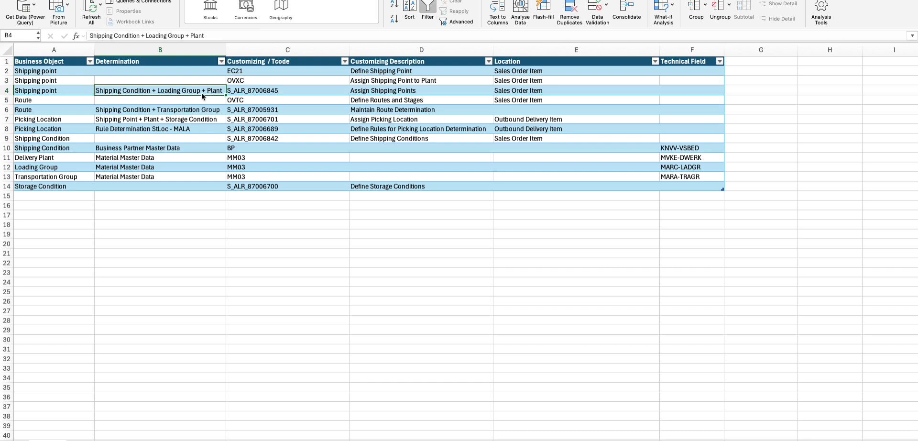
- Review the determination entries for the route, the picking location and the business partner and material master data rows
{"action": "left_click_drag", "start_coordinate": [68, 108], "coordinate": [146, 111]}
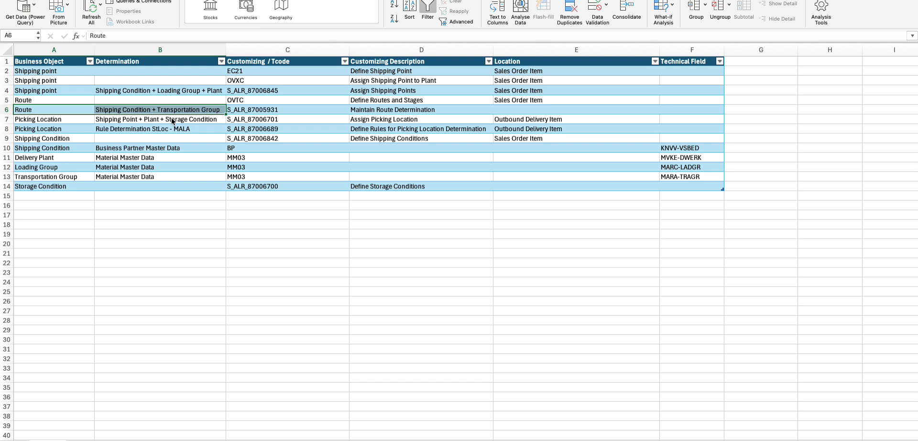
{"action": "left_click_drag", "start_coordinate": [55, 120], "coordinate": [110, 121]}
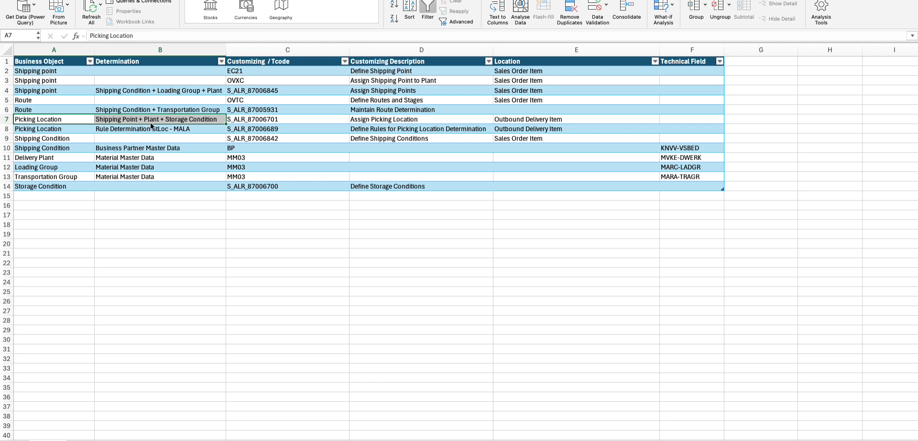
{"action": "left_click_drag", "start_coordinate": [74, 148], "coordinate": [144, 176]}
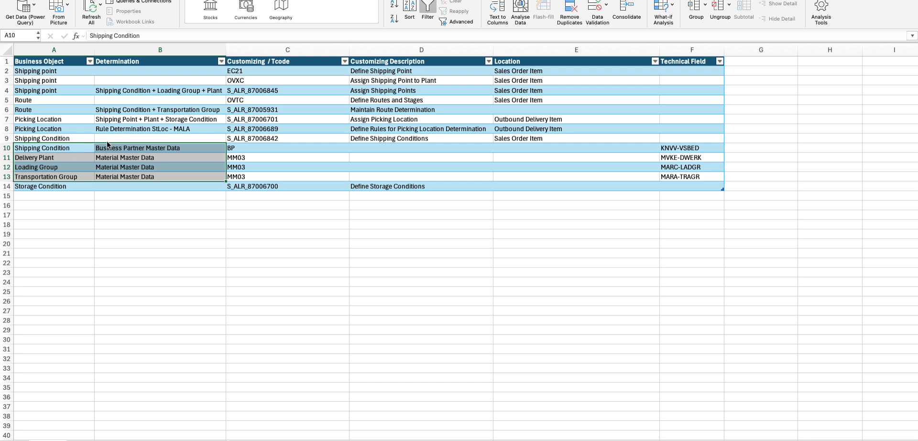
{"action": "left_click", "coordinate": [242, 148]}
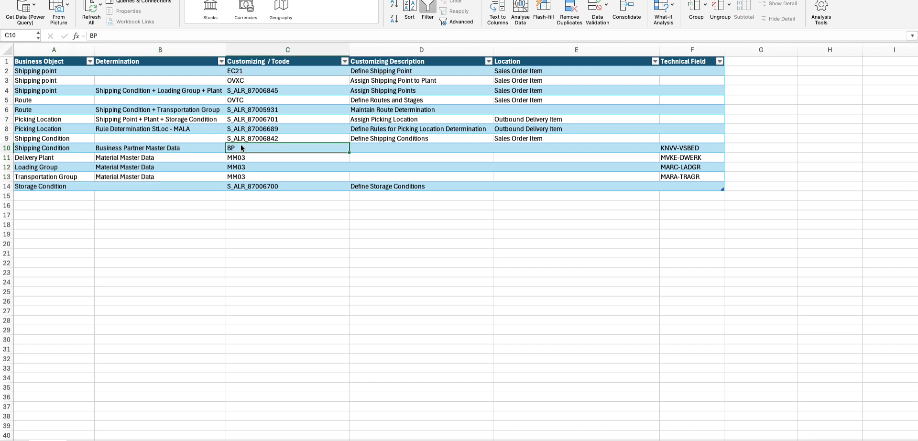
- Examine the table's transaction codes, customizing descriptions, locations and technical fields across the listed business objects
{"action": "left_click_drag", "start_coordinate": [165, 61], "coordinate": [329, 127]}
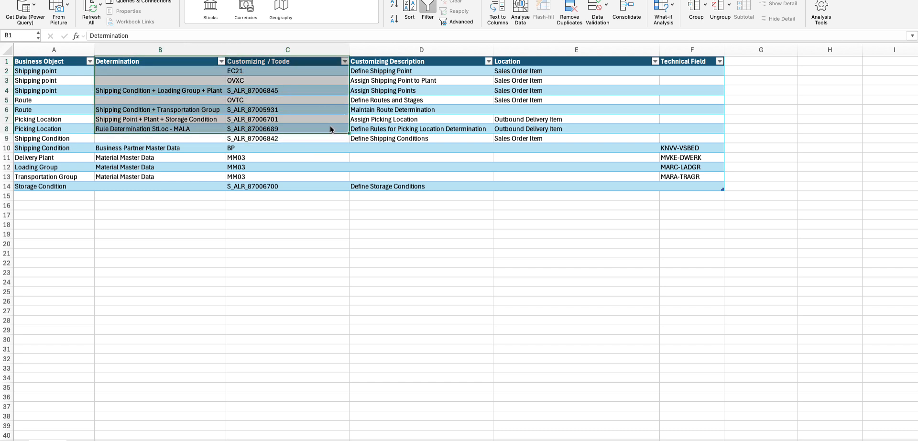
{"action": "left_click", "coordinate": [403, 75]}
{"action": "left_click_drag", "start_coordinate": [402, 75], "coordinate": [475, 129]}
{"action": "left_click_drag", "start_coordinate": [556, 74], "coordinate": [592, 139]}
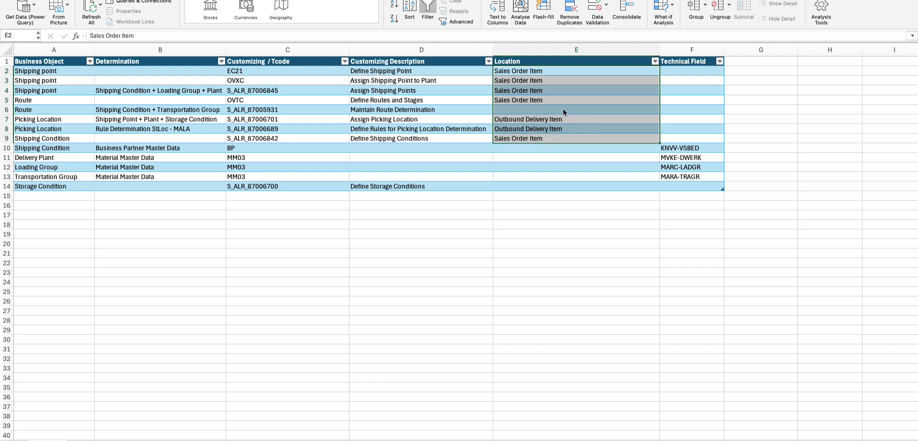
{"action": "left_click_drag", "start_coordinate": [688, 147], "coordinate": [702, 175]}
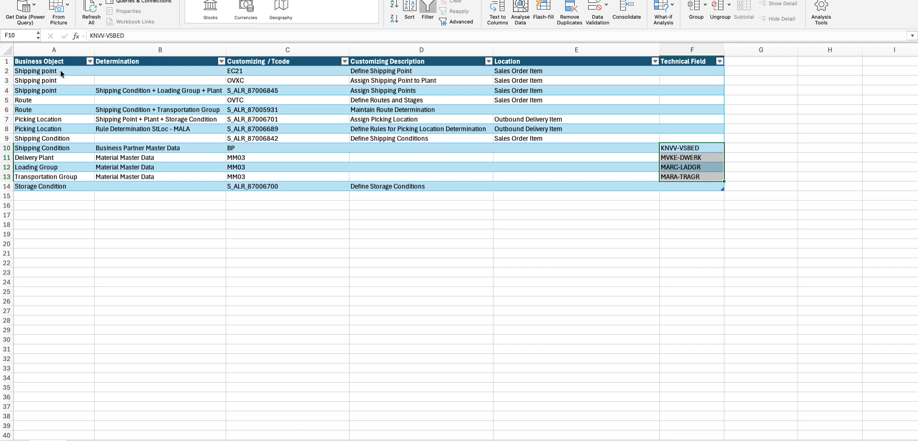
{"action": "left_click_drag", "start_coordinate": [61, 70], "coordinate": [695, 192]}
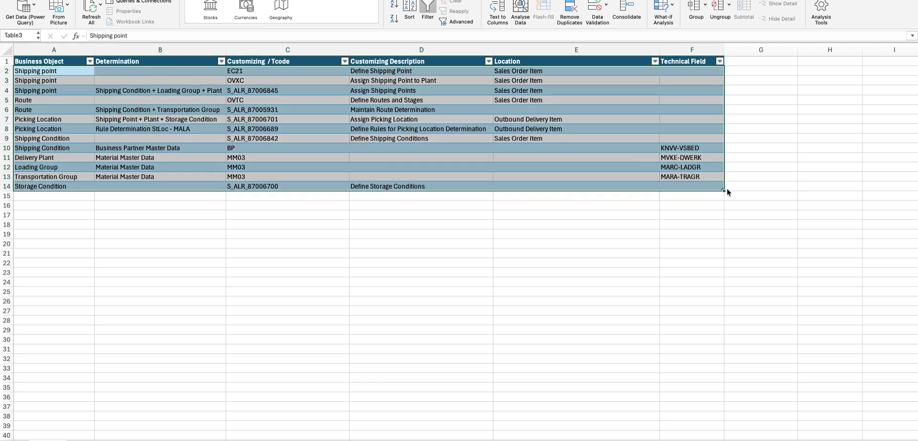
{"action": "left_click_drag", "start_coordinate": [705, 73], "coordinate": [721, 187]}
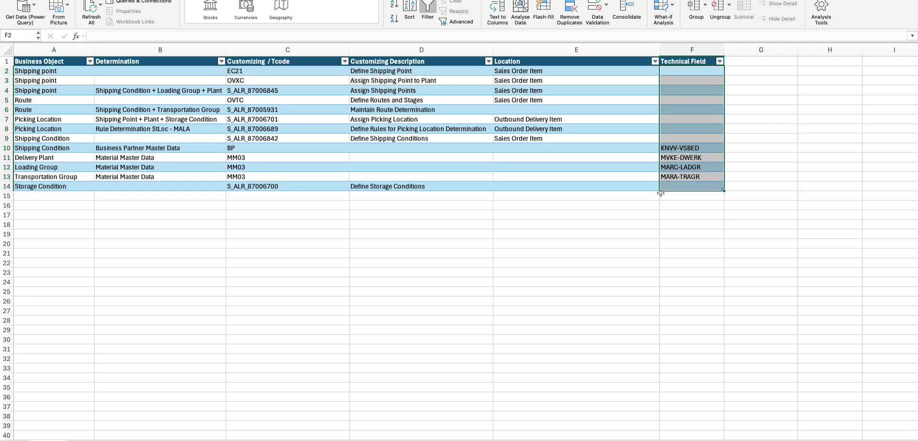
{"action": "left_click_drag", "start_coordinate": [533, 190], "coordinate": [501, 81]}
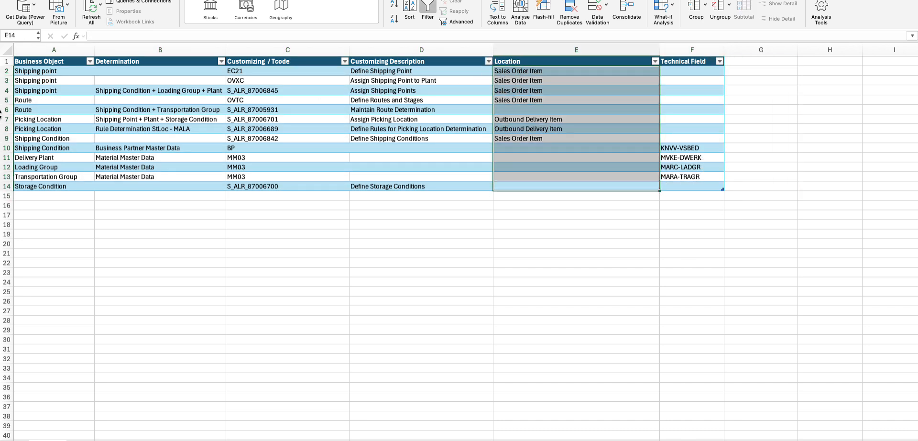
{"action": "mouse_move", "coordinate": [41, 70]}
{"action": "left_mouse_down"}
{"action": "mouse_move", "coordinate": [54, 196]}
{"action": "mouse_move", "coordinate": [38, 302]}
{"action": "mouse_move", "coordinate": [25, 164]}
{"action": "mouse_move", "coordinate": [43, 69]}
{"action": "left_mouse_up"}
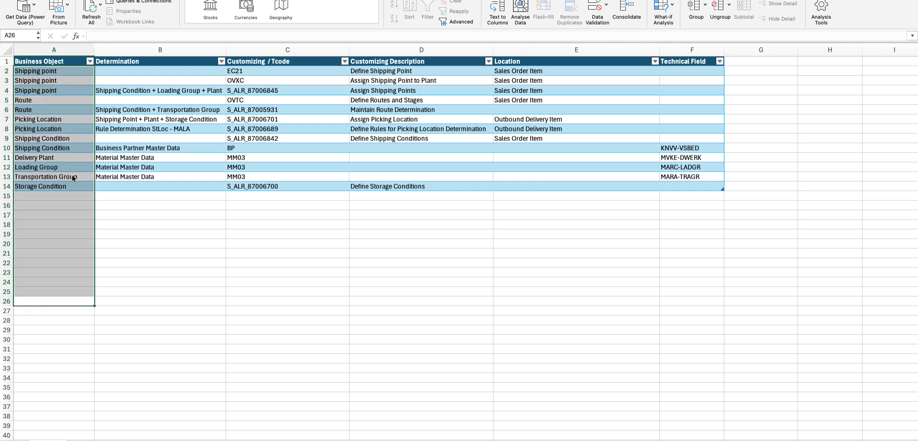
{"action": "left_click", "coordinate": [135, 243]}
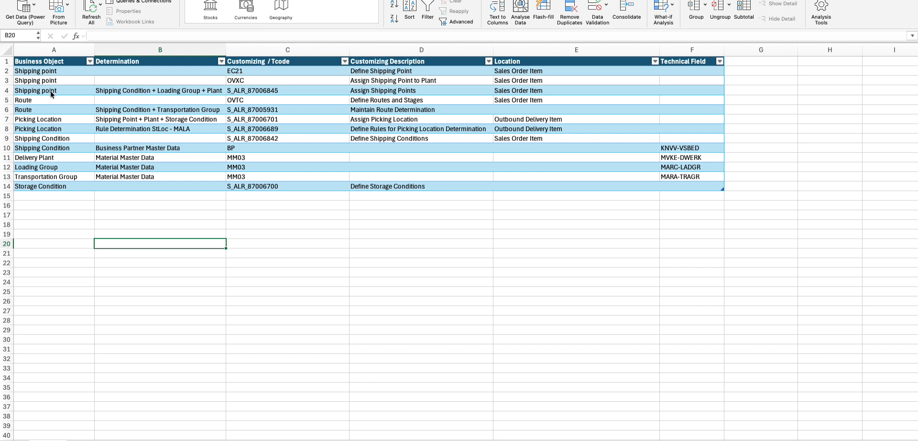
- Review the row 4 shipping point determination and search the sheet for its "Shipping Condition" component
{"action": "left_click", "coordinate": [64, 90]}
{"action": "left_click_drag", "start_coordinate": [63, 89], "coordinate": [142, 92]}
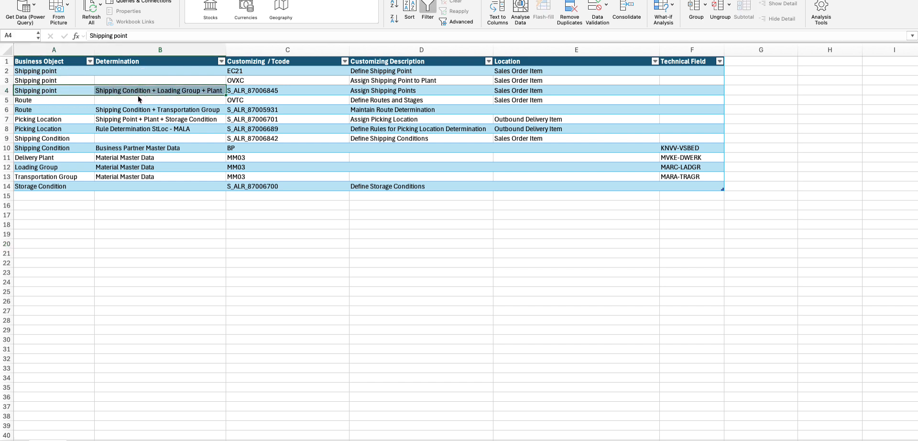
{"action": "left_click", "coordinate": [208, 91]}
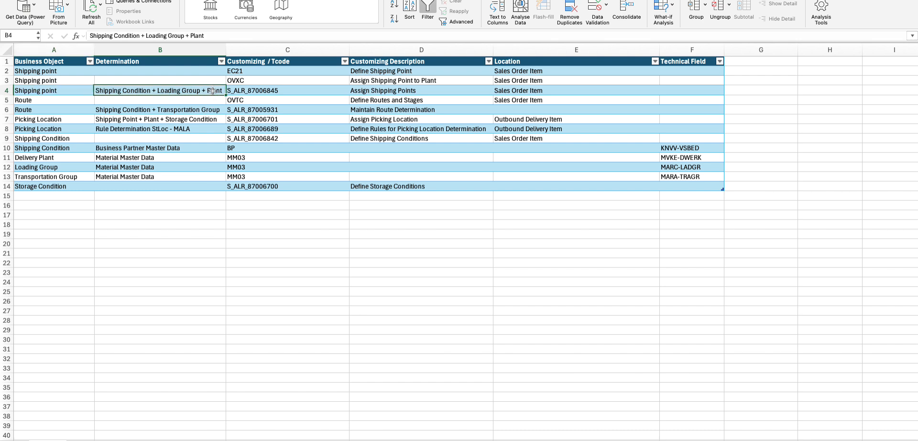
{"action": "double_click", "coordinate": [127, 90]}
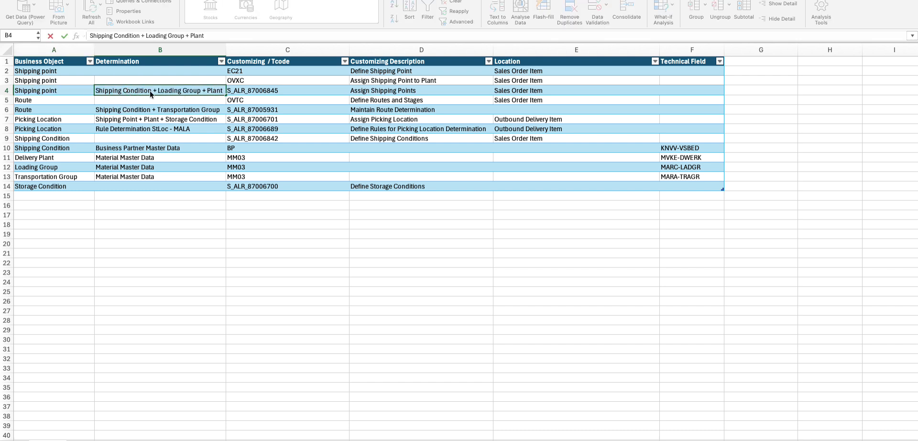
{"action": "left_click_drag", "start_coordinate": [98, 90], "coordinate": [153, 96]}
{"action": "key", "text": "super+f"}
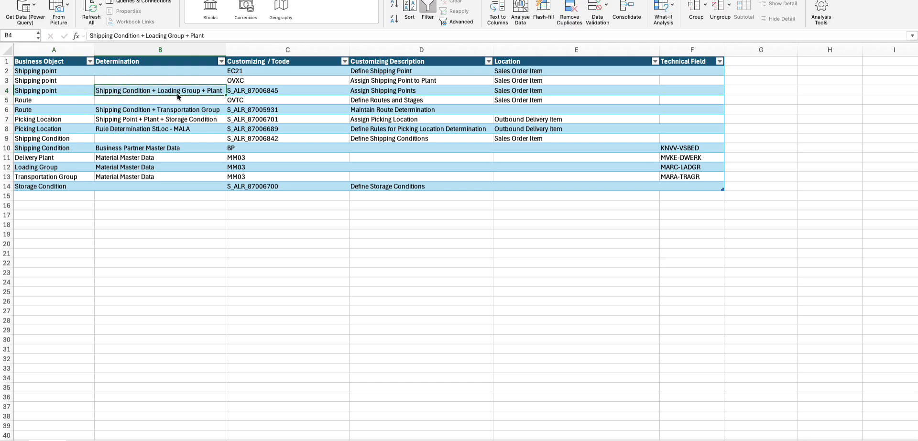
{"action": "key", "text": "Return"}
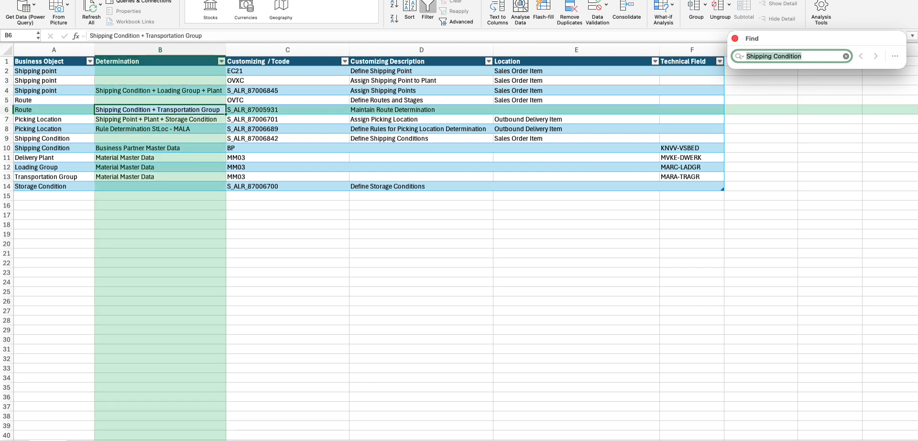
- Examine the Shipping Condition rows for their business partner and customizing sources, and the row 4 shipping point assignment
{"action": "key", "text": "Return"}
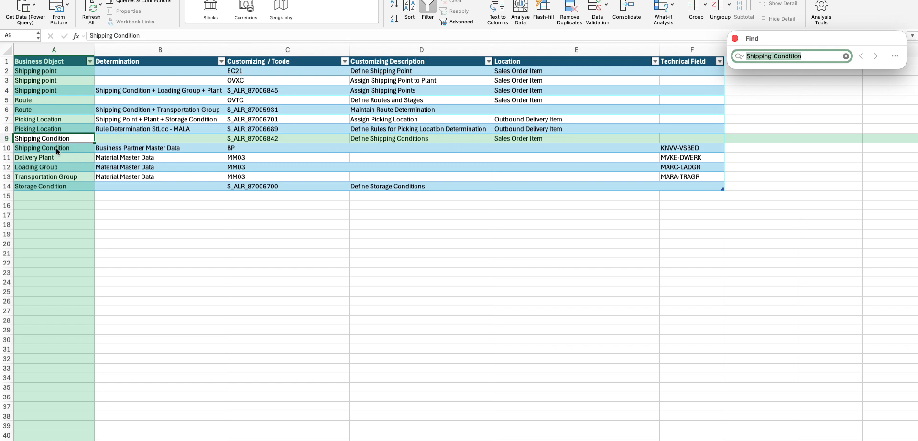
{"action": "left_click_drag", "start_coordinate": [57, 151], "coordinate": [130, 152]}
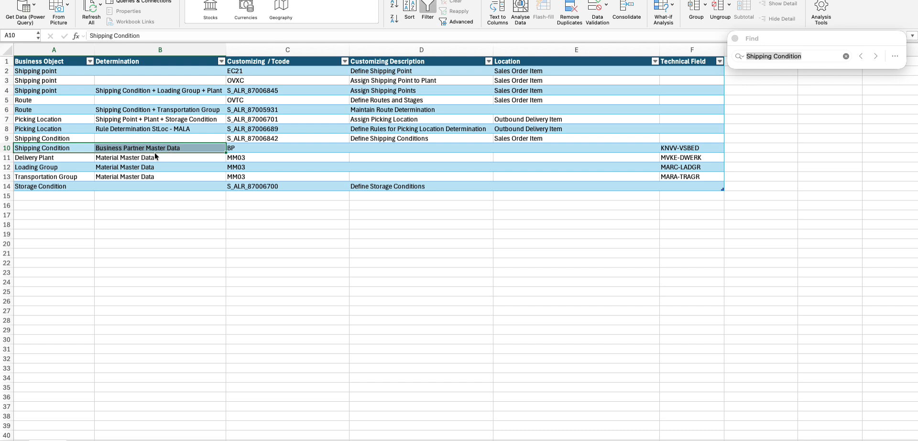
{"action": "left_click", "coordinate": [264, 144]}
{"action": "left_click", "coordinate": [268, 139]}
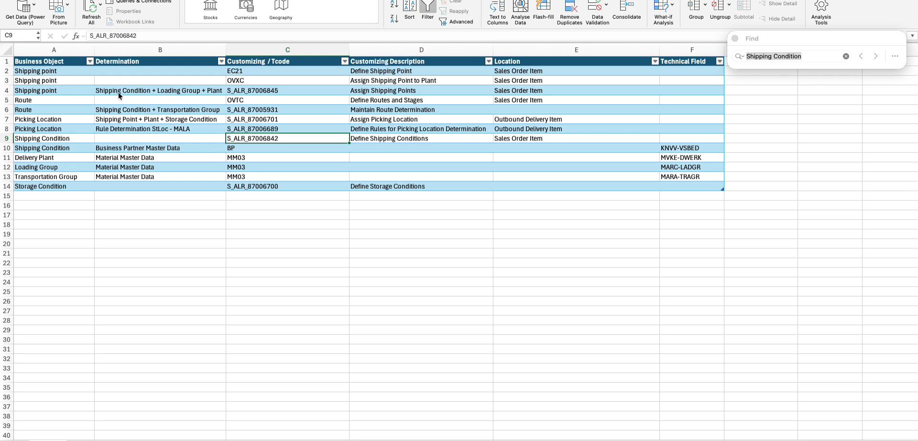
{"action": "left_click", "coordinate": [66, 94]}
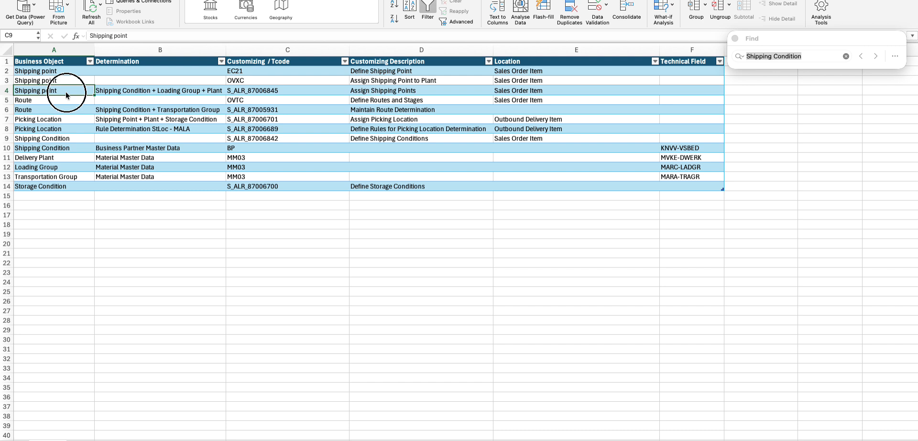
{"action": "left_click_drag", "start_coordinate": [67, 95], "coordinate": [555, 93]}
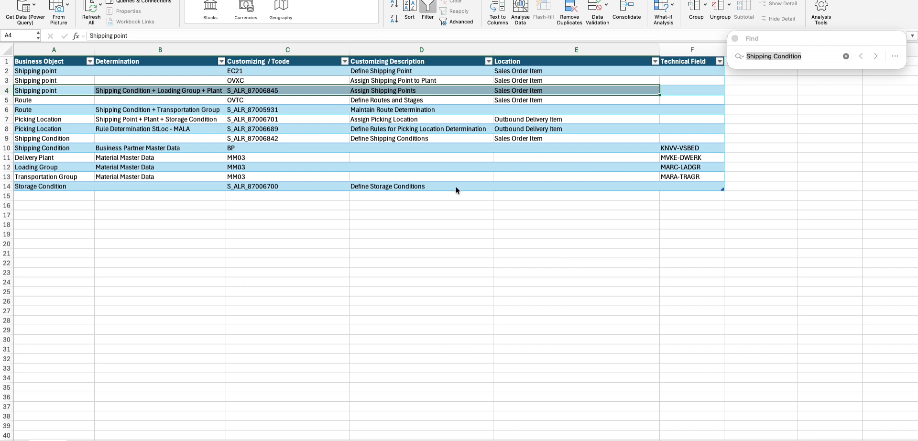
- Switch to the exercise PDF and read the business example of Exercise 11 on creating a sales order and outbound delivery
{"action": "key", "text": "alt+Tab"}
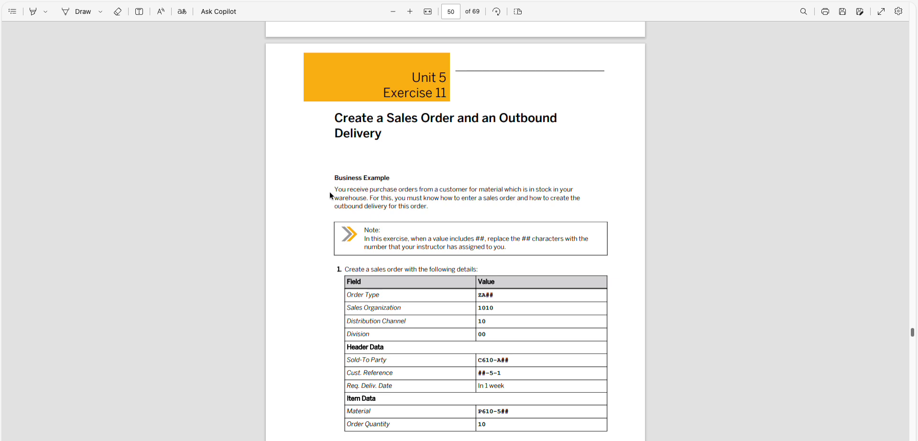
{"action": "left_click_drag", "start_coordinate": [334, 191], "coordinate": [432, 208]}
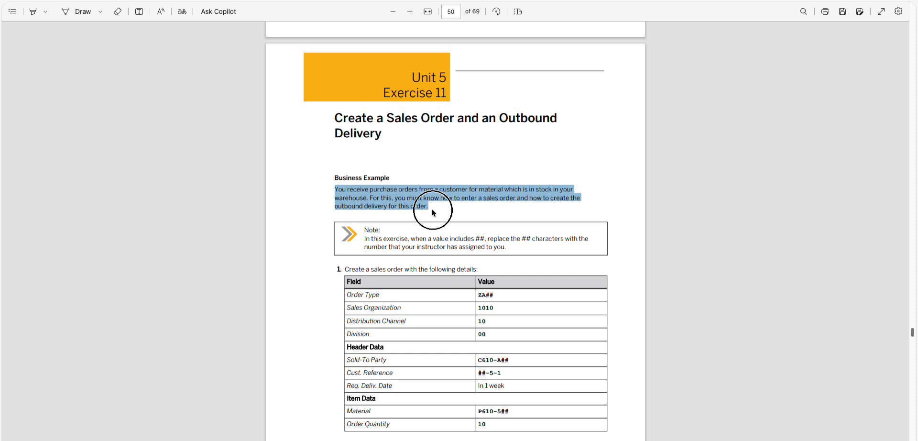
{"action": "left_click", "coordinate": [315, 208]}
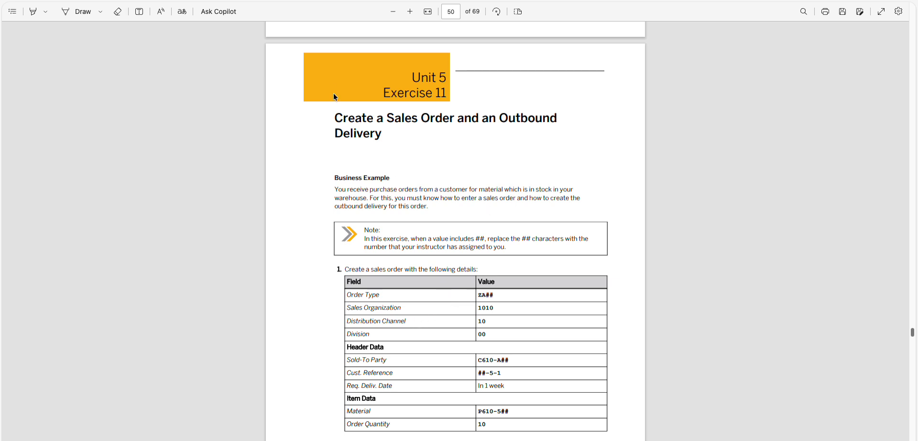
- Review the exercise's sales order type, organizational data, header data and item data, plus the list of details to note down
{"action": "scroll", "coordinate": [405, 302], "scroll_direction": "down", "scroll_amount": 1}
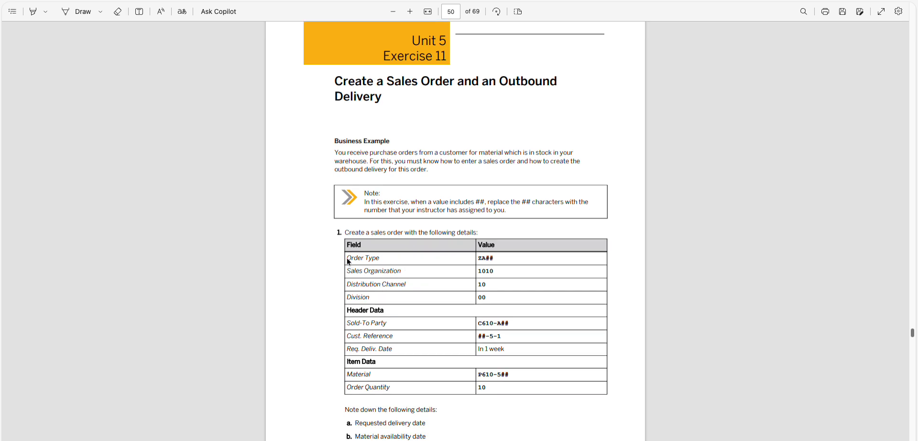
{"action": "left_click_drag", "start_coordinate": [346, 257], "coordinate": [445, 298]}
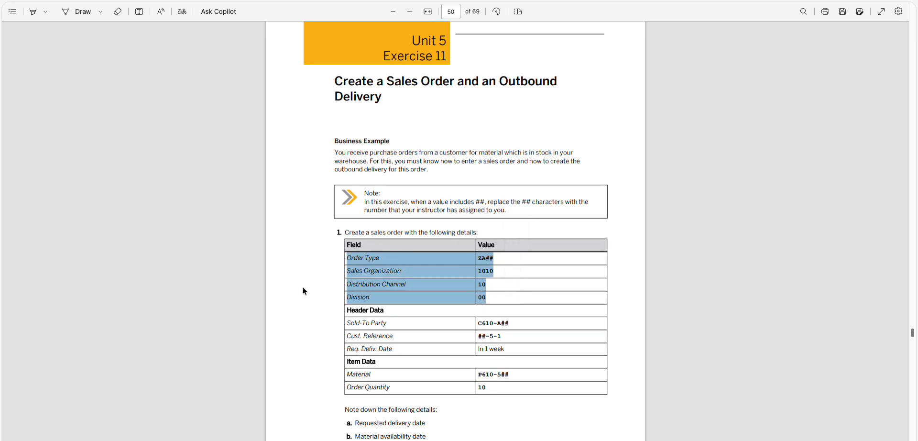
{"action": "scroll", "coordinate": [458, 323], "scroll_direction": "down", "scroll_amount": 1}
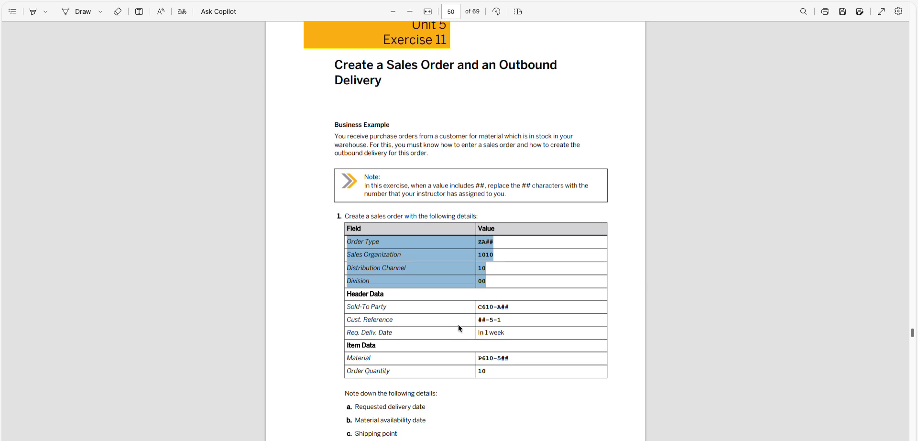
{"action": "left_click_drag", "start_coordinate": [354, 306], "coordinate": [510, 333]}
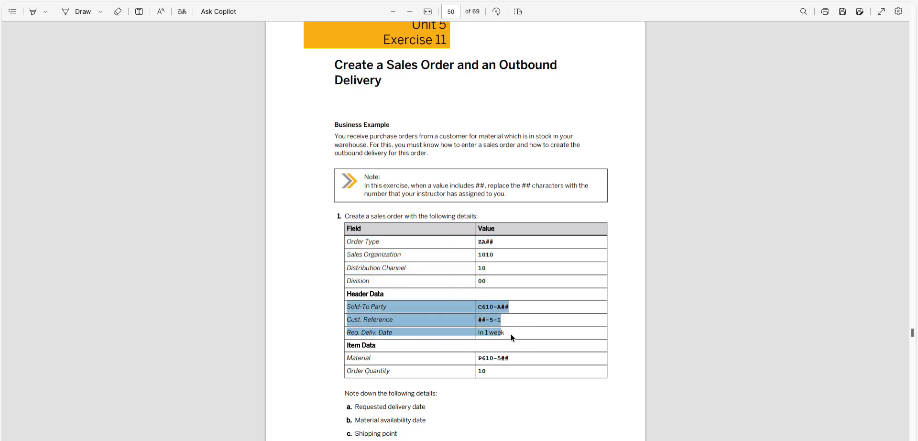
{"action": "scroll", "coordinate": [300, 321], "scroll_direction": "down", "scroll_amount": 1}
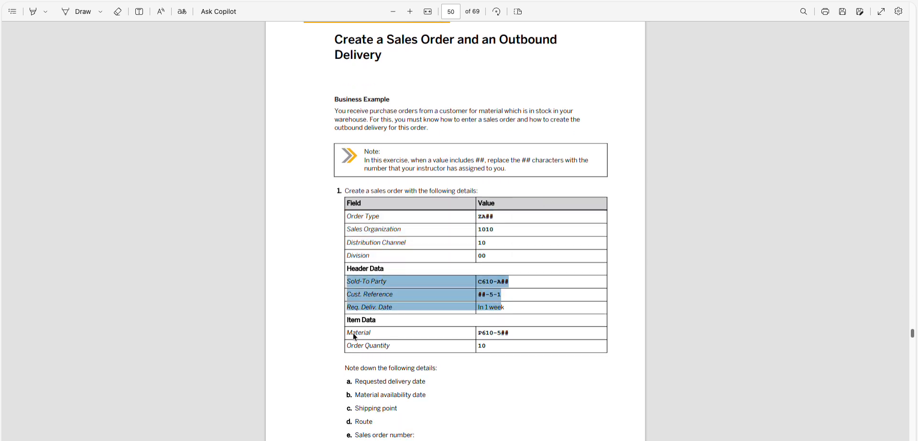
{"action": "left_click_drag", "start_coordinate": [354, 336], "coordinate": [486, 345]}
{"action": "scroll", "coordinate": [343, 331], "scroll_direction": "down", "scroll_amount": 1}
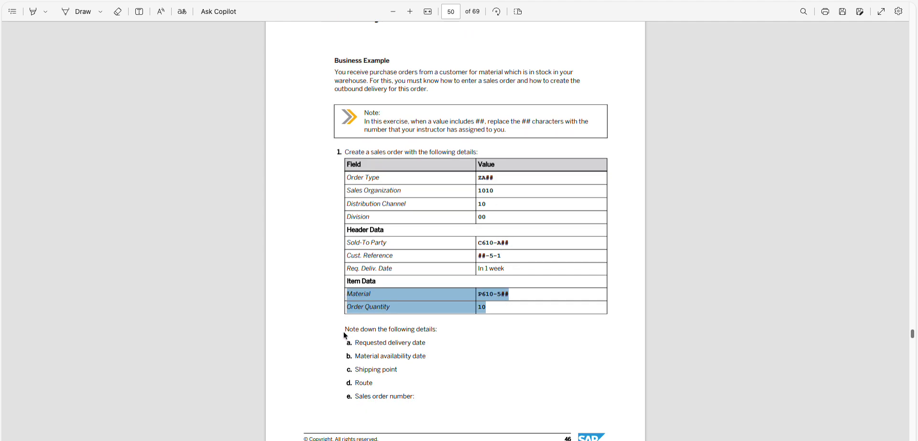
{"action": "left_click", "coordinate": [344, 333]}
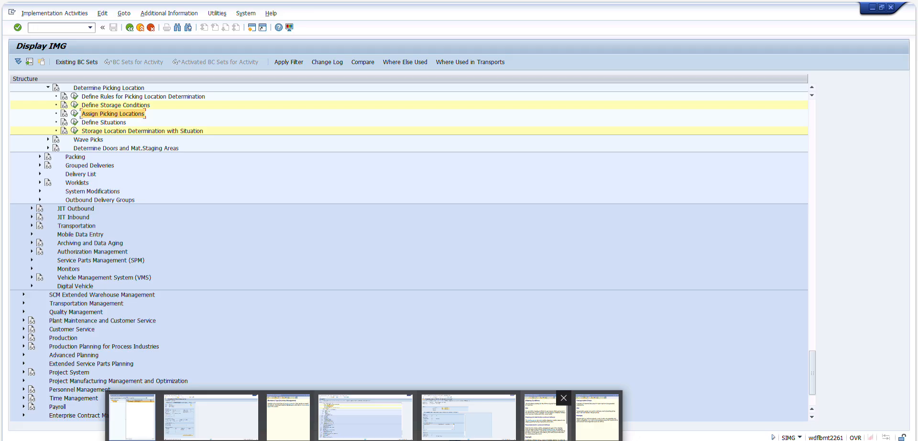
- Check the assigned group number in the SAP Learning practice system's Get started information and return to SAP GUI
{"action": "left_click", "coordinate": [547, 415]}
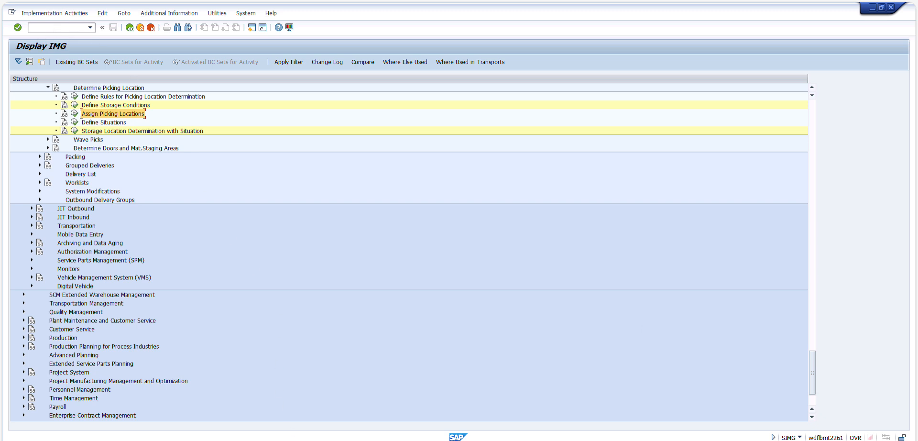
{"action": "left_click", "coordinate": [27, 1]}
{"action": "left_click", "coordinate": [473, 157]}
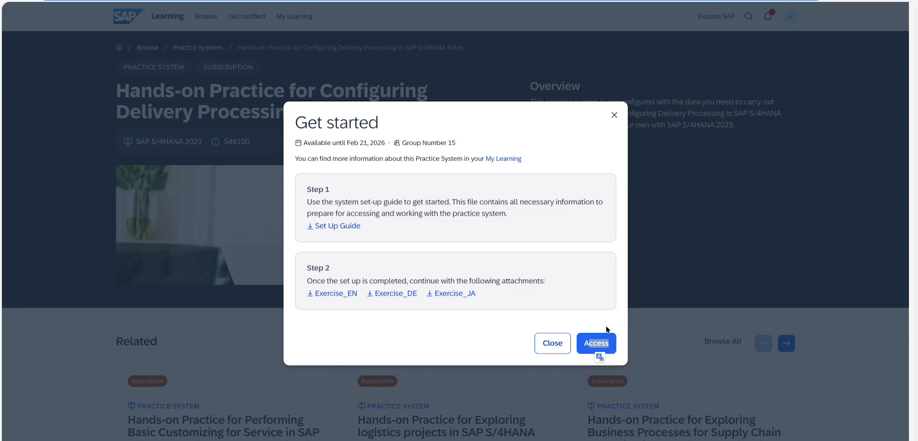
{"action": "left_click", "coordinate": [597, 344]}
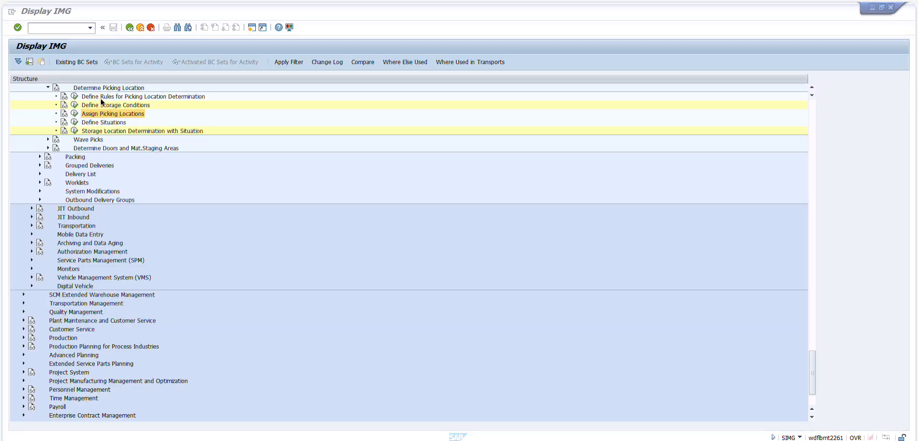
- Open the sales order creation transaction VA01 in place of the Display IMG screen
{"action": "left_click", "coordinate": [56, 30]}
{"action": "type", "text": "/nva01"}
{"action": "key", "text": "Return"}
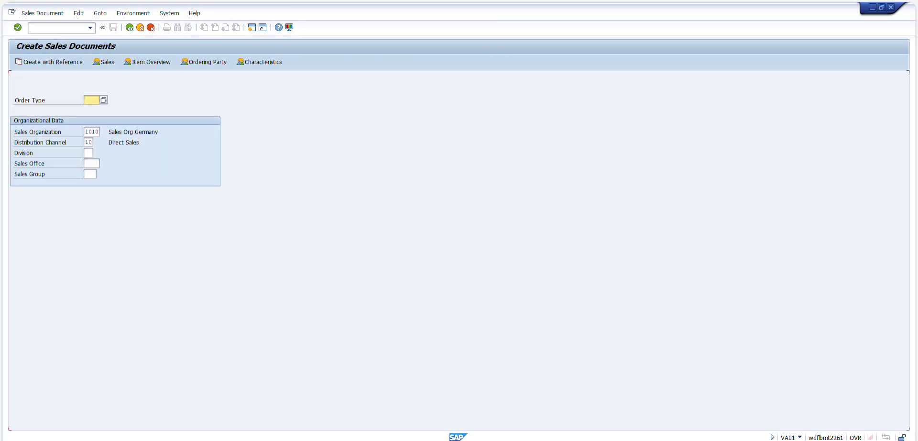
- Start a sales order with order type ZA15 and division 00, checking the division against the exercise PDF
{"action": "type", "text": "ZA15"}
{"action": "key", "text": "Tab"}
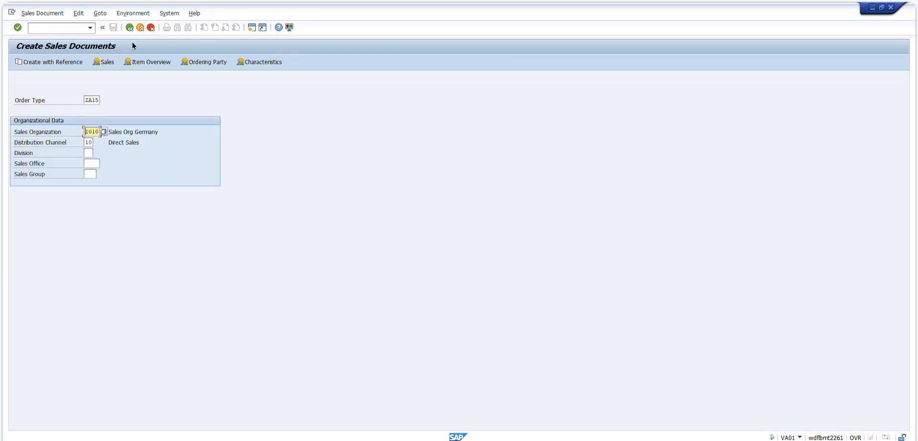
{"action": "left_click", "coordinate": [89, 152]}
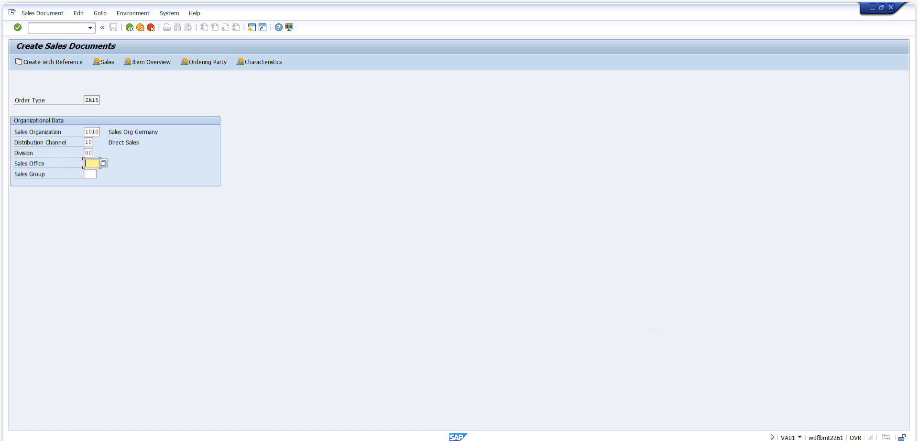
{"action": "key", "text": "alt+Tab"}
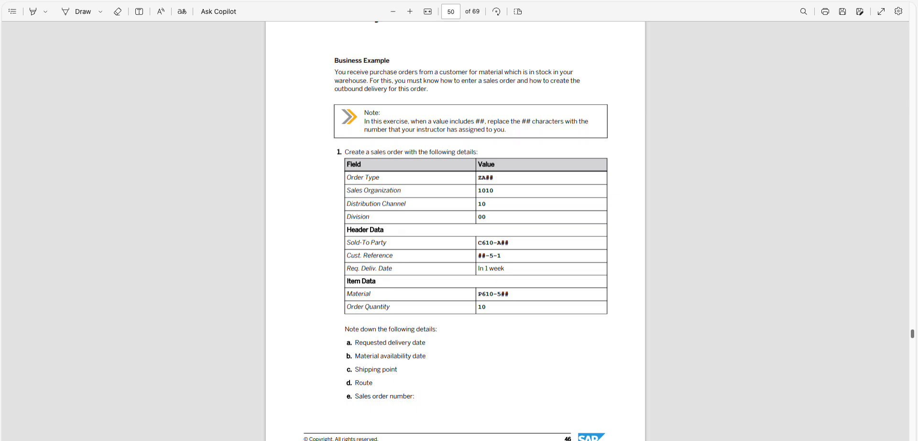
{"action": "key", "text": "alt+Tab"}
{"action": "type", "text": "00"}
{"action": "key", "text": "Return"}
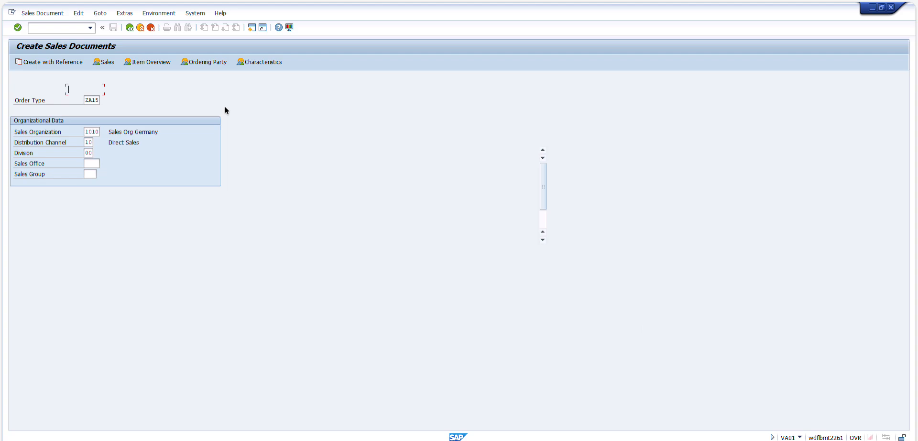
- Enter the sold-to party's customer number and the customer reference 15-5-1 according to the exercise's header data
{"action": "key", "text": "alt+Tab"}
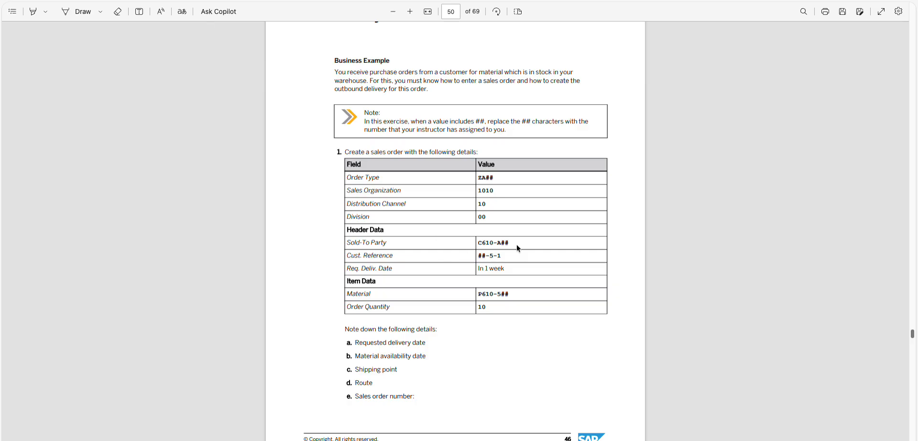
{"action": "left_click", "coordinate": [455, 243]}
{"action": "key", "text": "alt+Tab"}
{"action": "type", "text": "C610-A15"}
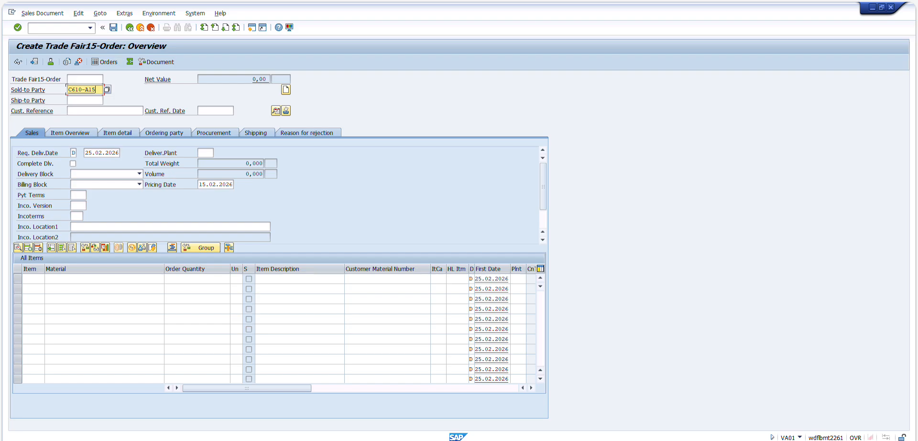
{"action": "key", "text": "alt+Tab"}
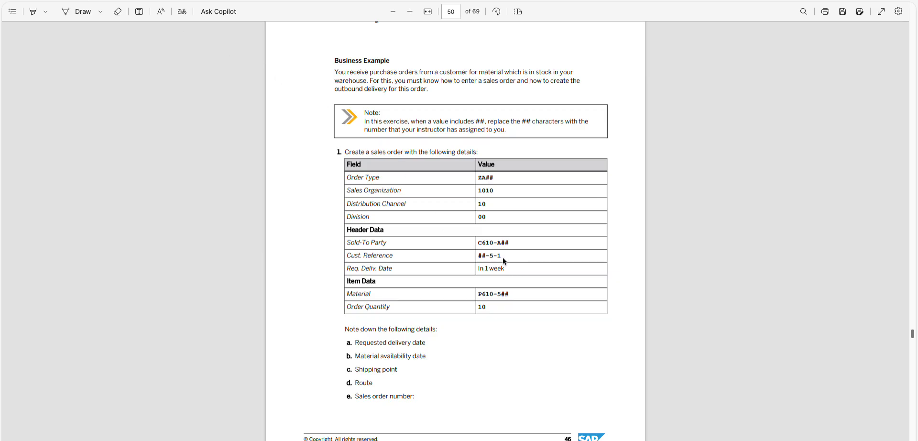
{"action": "left_click_drag", "start_coordinate": [503, 256], "coordinate": [476, 255]}
{"action": "key", "text": "alt+Tab"}
{"action": "left_click", "coordinate": [97, 108]}
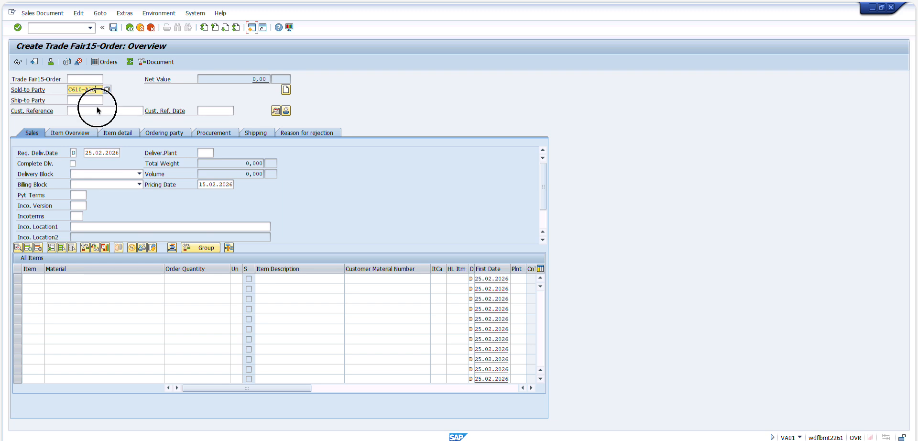
{"action": "type", "text": "15-5-1"}
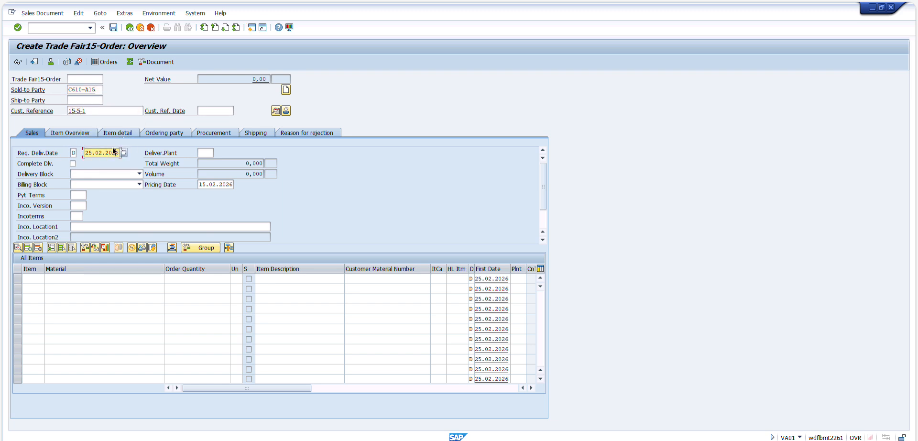
- Set the requested delivery date to 23.02.2026 using the calendar and confirm the sales order's header data
{"action": "key", "text": "alt+Tab"}
{"action": "key", "text": "alt+Tab"}
{"action": "left_click", "coordinate": [125, 153]}
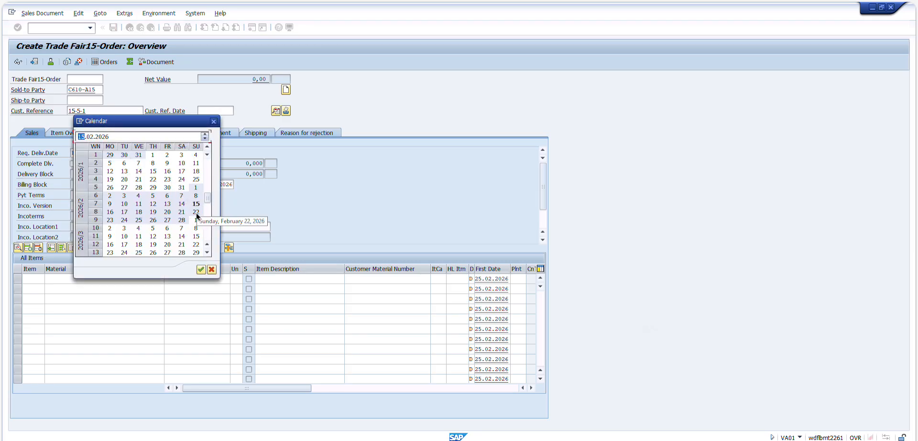
{"action": "left_click_drag", "start_coordinate": [156, 121], "coordinate": [243, 116]}
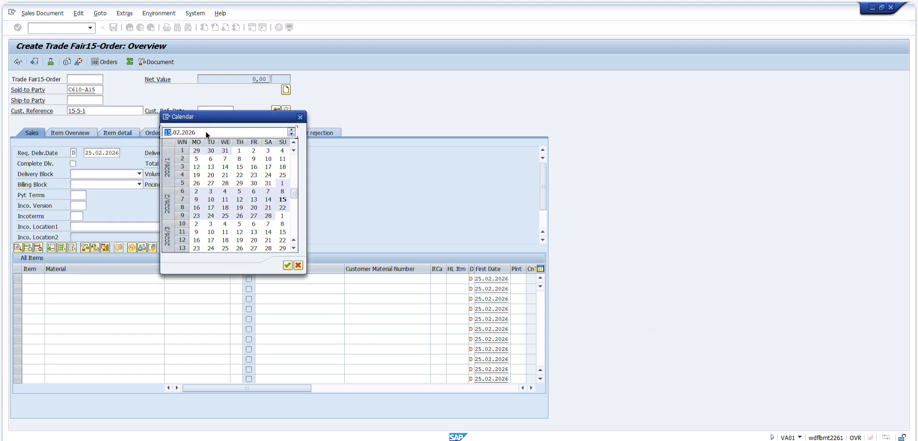
{"action": "double_click", "coordinate": [197, 216]}
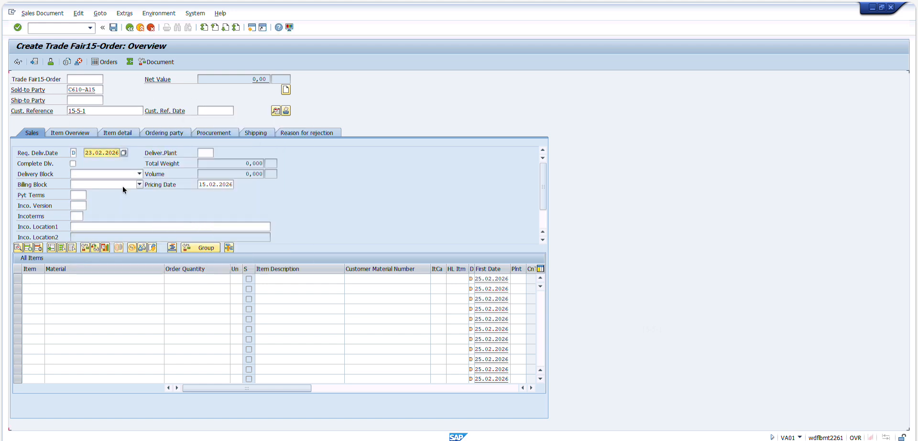
{"action": "left_click", "coordinate": [126, 0]}
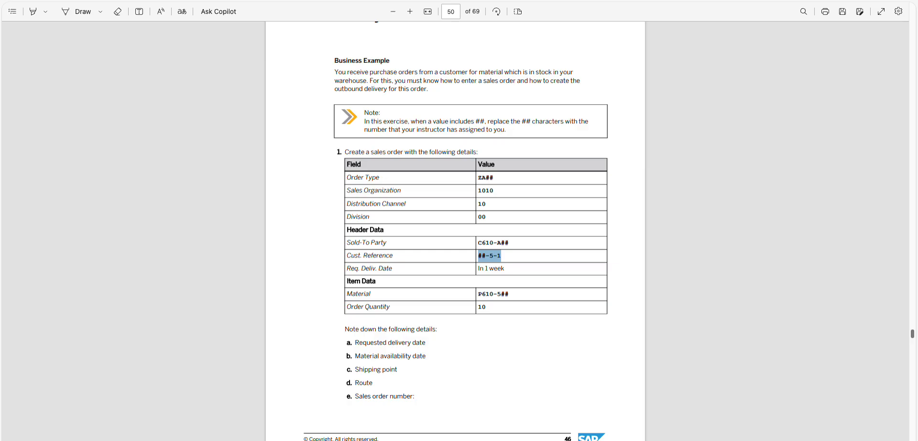
{"action": "left_click", "coordinate": [258, 0]}
{"action": "key", "text": "Return"}
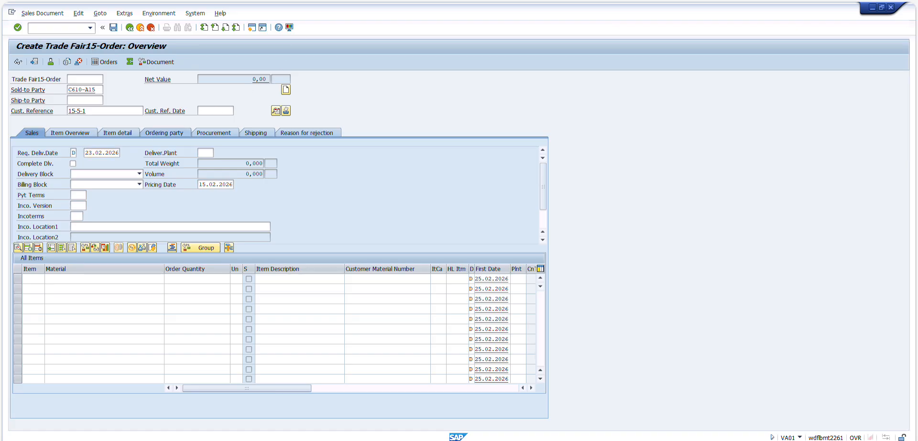
{"action": "key", "text": "Return"}
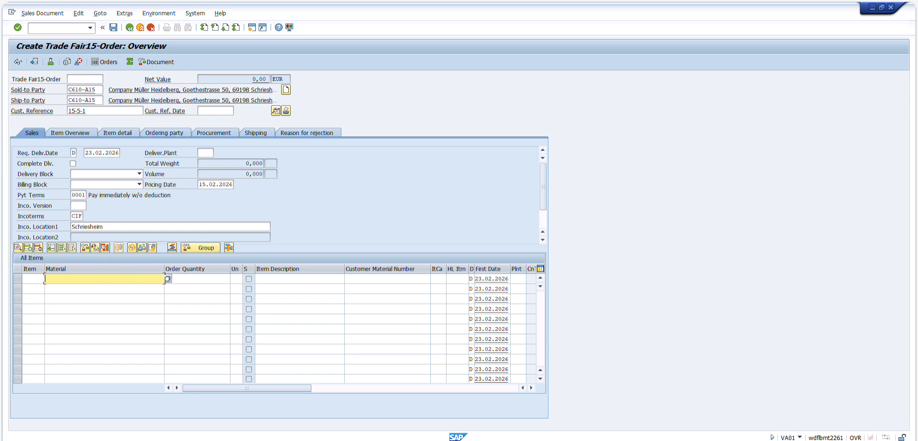
- Enter material P610-115 with order quantity 10 as the order's first item, checking the item data in the exercise PDF
{"action": "left_click", "coordinate": [373, 1]}
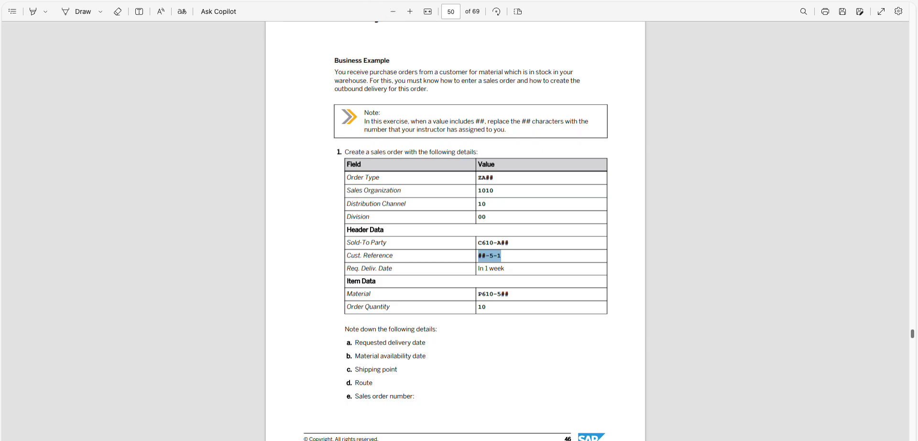
{"action": "left_click", "coordinate": [248, 1]}
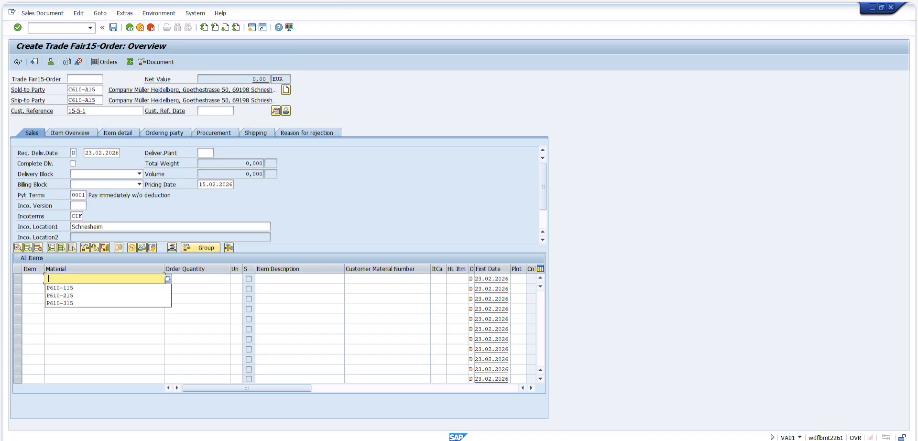
{"action": "key", "text": "Down"}
{"action": "key", "text": "Return"}
{"action": "key", "text": "Tab"}
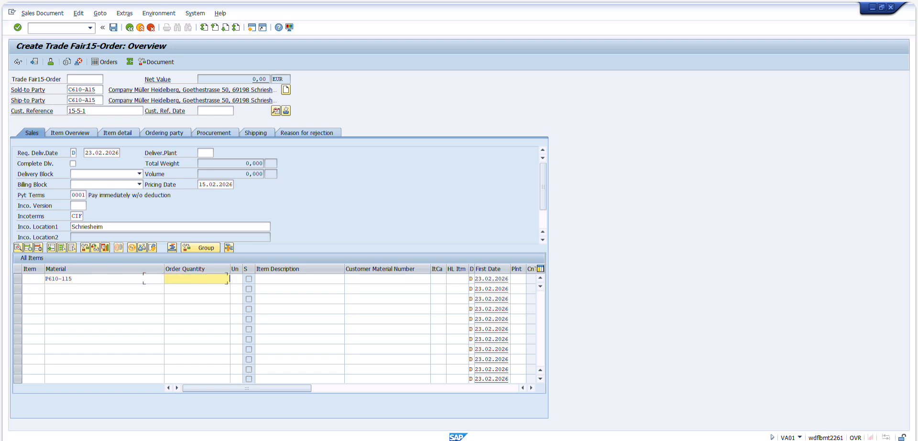
{"action": "type", "text": "10"}
{"action": "key", "text": "Return"}
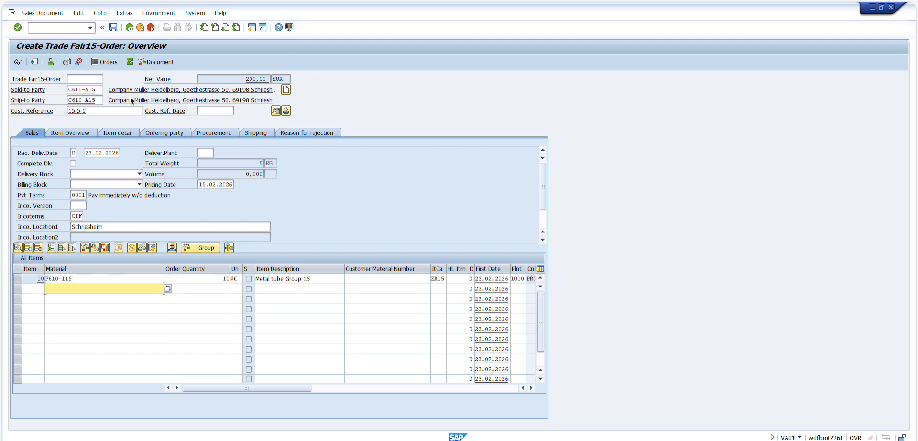
- Save the sales order after rechecking the exercise data, and look up its order number in the detailed save message
{"action": "key", "text": "alt+Tab"}
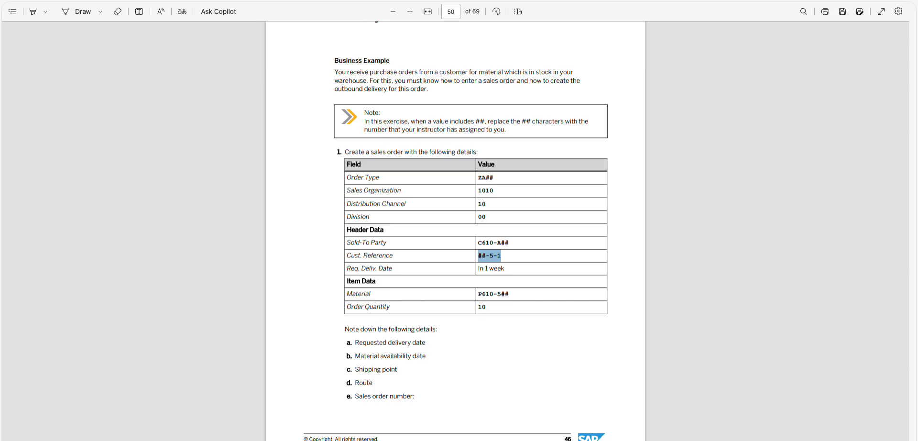
{"action": "key", "text": "alt+Tab"}
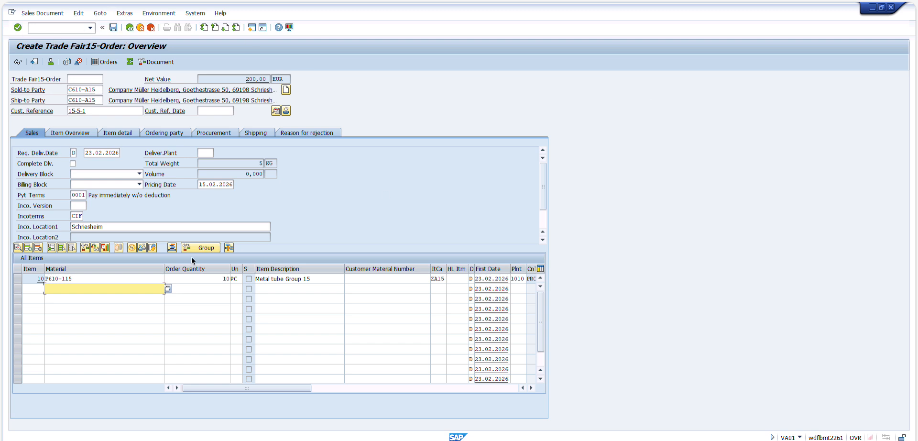
{"action": "key", "text": "ctrl+s"}
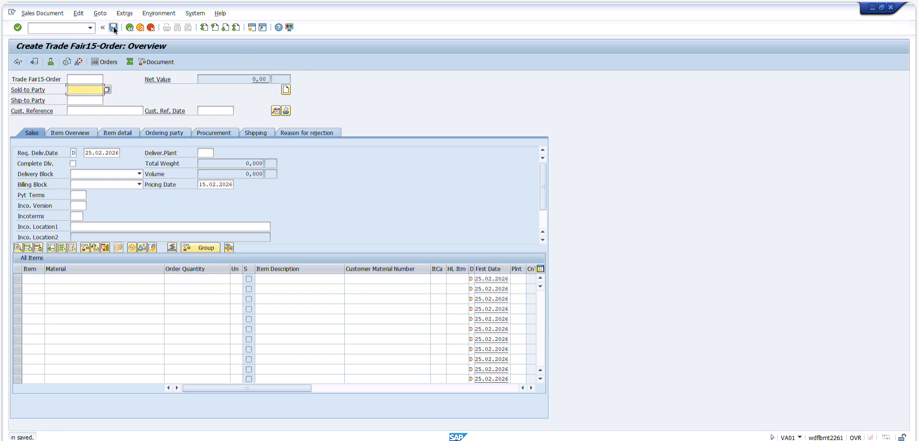
{"action": "left_click", "coordinate": [73, 437]}
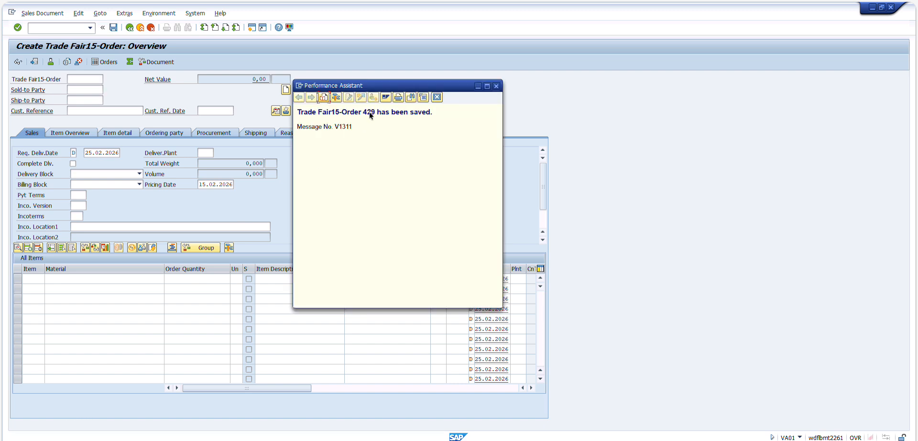
{"action": "double_click", "coordinate": [369, 111]}
{"action": "left_click", "coordinate": [496, 85]}
- Add a text note with the new sales order number beside task 1 in the exercise PDF
{"action": "key", "text": "alt+Tab"}
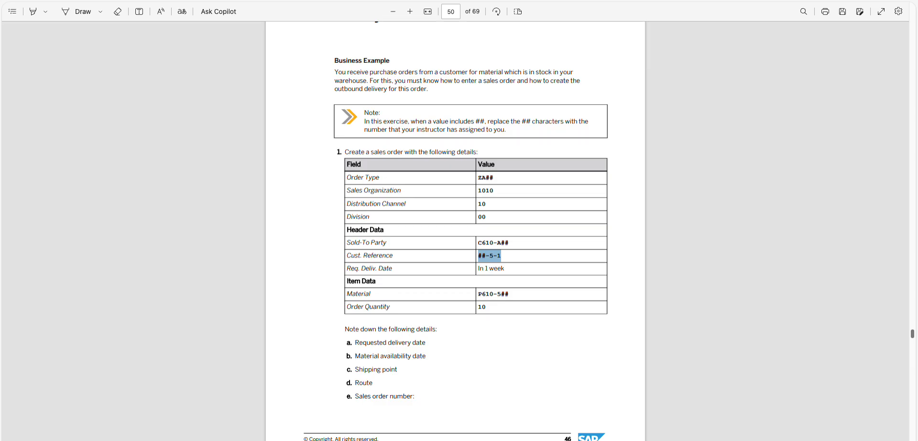
{"action": "left_click", "coordinate": [283, 94]}
{"action": "left_click", "coordinate": [141, 17]}
{"action": "left_click", "coordinate": [493, 152]}
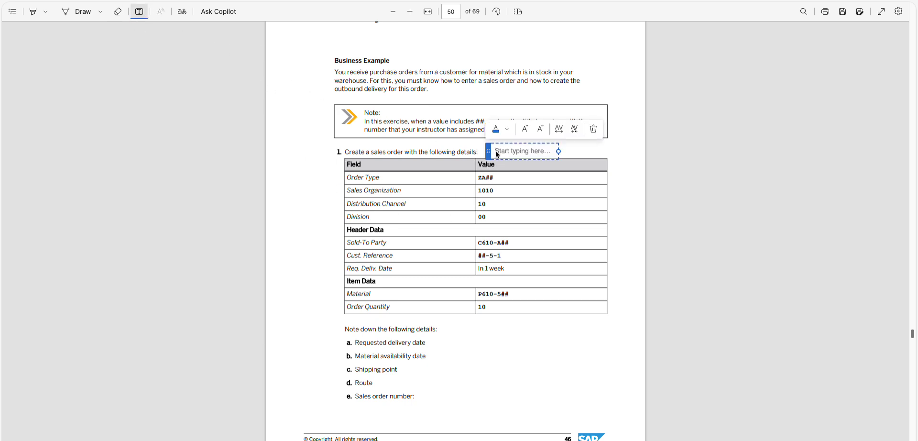
{"action": "type", "text": "Sales Order Number: 429"}
{"action": "key", "text": "Escape"}
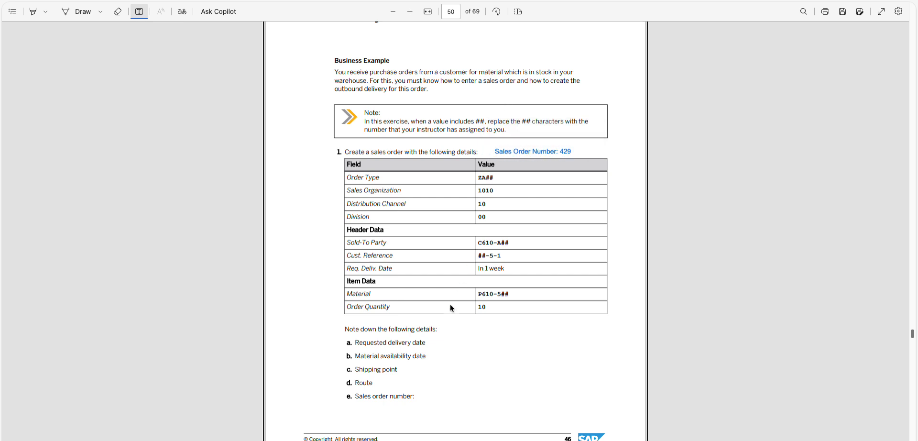
{"action": "left_click", "coordinate": [381, 352]}
{"action": "left_click", "coordinate": [328, 336]}
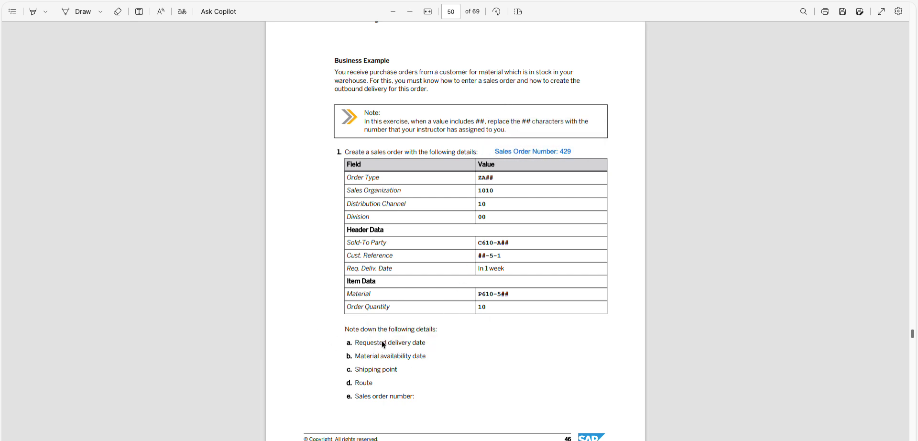
- Display the saved sales order in SAP and copy its requested delivery date for question a of the exercise
{"action": "left_click_drag", "start_coordinate": [357, 343], "coordinate": [425, 343]}
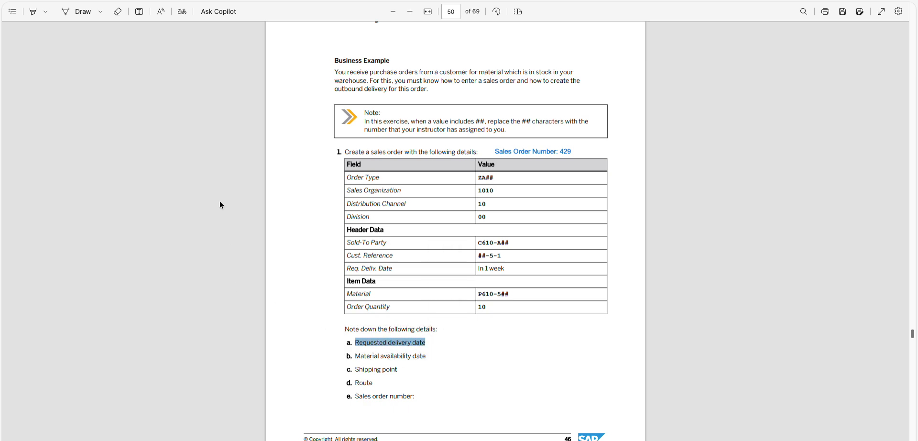
{"action": "key", "text": "alt+Tab"}
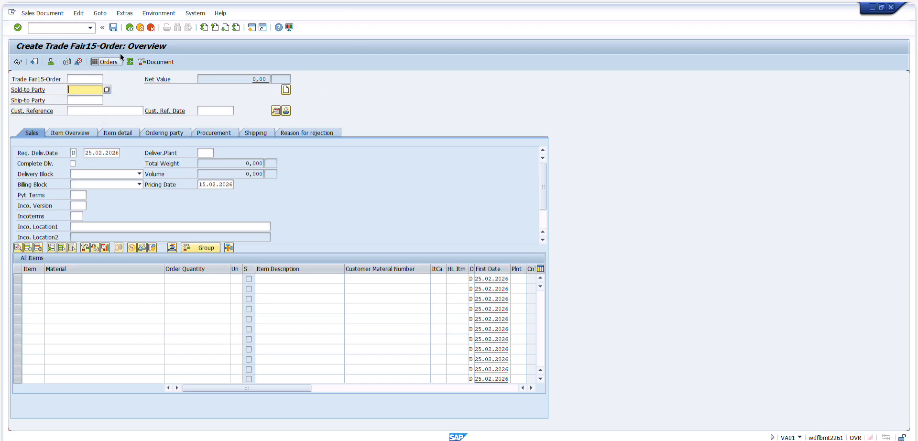
{"action": "left_click", "coordinate": [51, 13]}
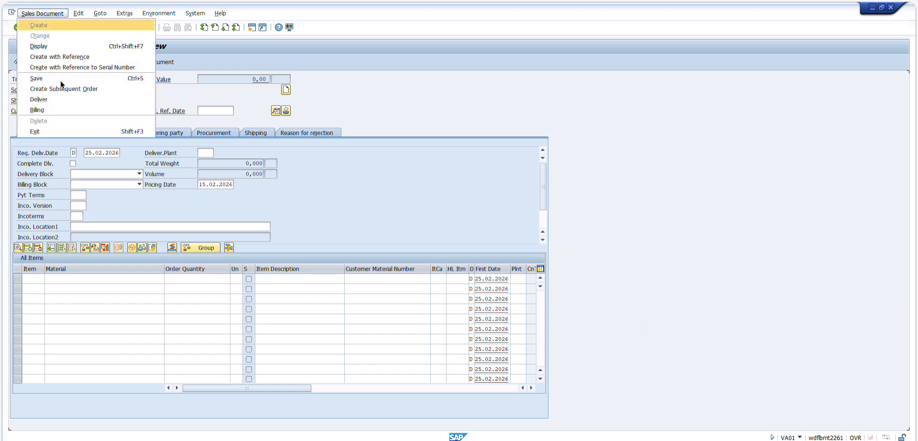
{"action": "left_click", "coordinate": [56, 45]}
{"action": "left_click_drag", "start_coordinate": [121, 153], "coordinate": [74, 153]}
{"action": "key", "text": "ctrl+c"}
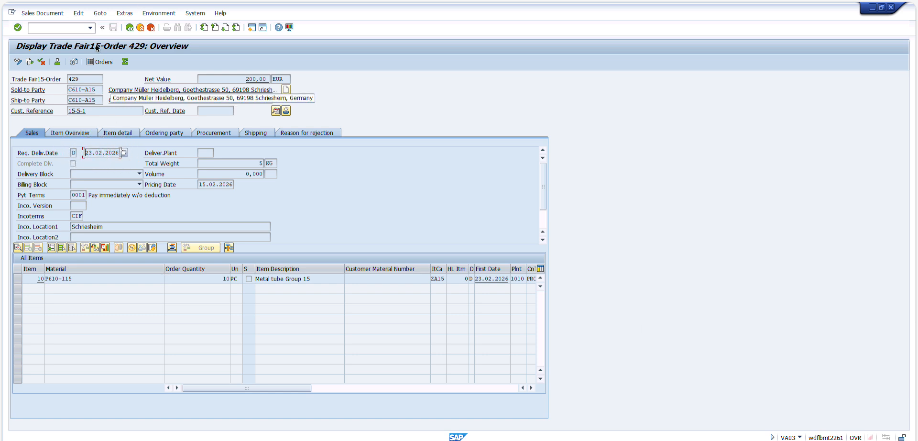
{"action": "left_click", "coordinate": [75, 153]}
{"action": "left_click", "coordinate": [79, 154]}
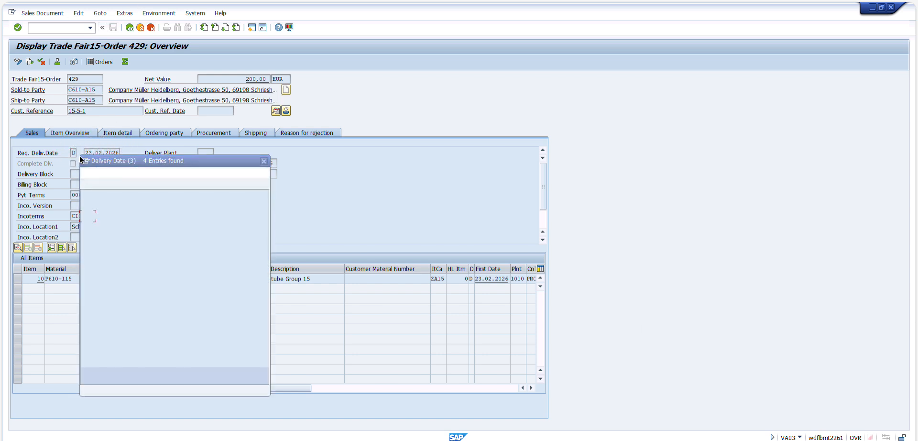
{"action": "key", "text": "Escape"}
- Add the text note 23.02.2026 beside "Requested delivery date" in the exercise PDF
{"action": "key", "text": "alt+Tab"}
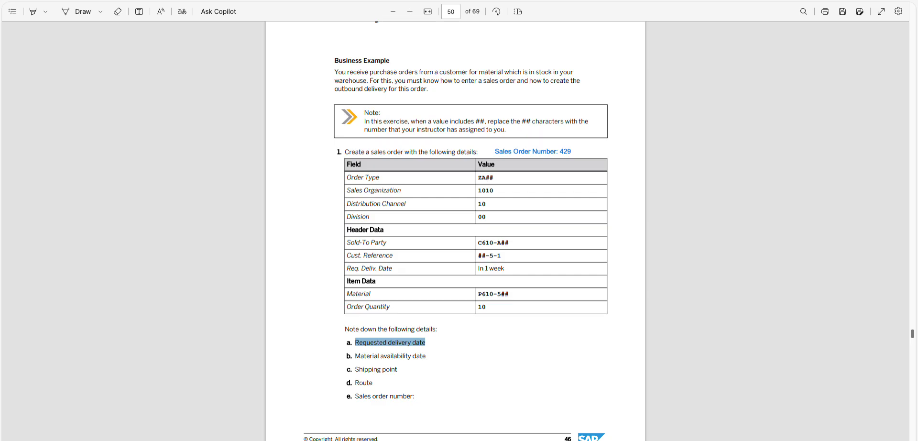
{"action": "left_click", "coordinate": [132, 15]}
{"action": "left_click", "coordinate": [432, 339]}
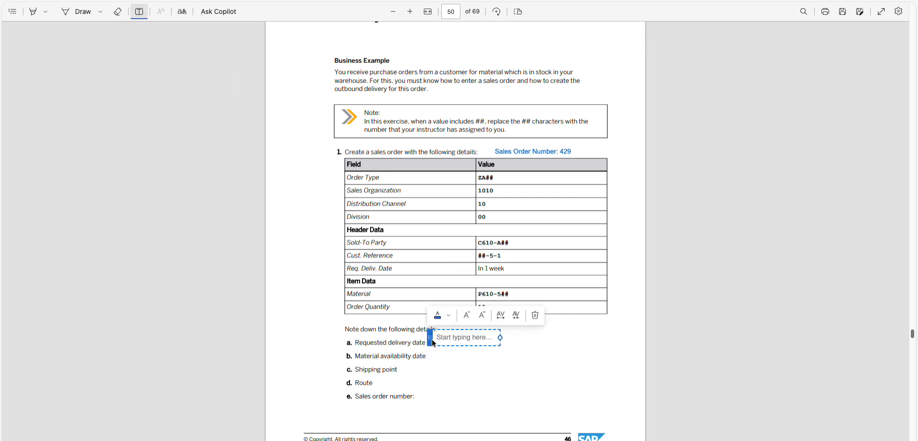
{"action": "left_click_drag", "start_coordinate": [431, 340], "coordinate": [431, 344]}
{"action": "key", "text": "ctrl+v"}
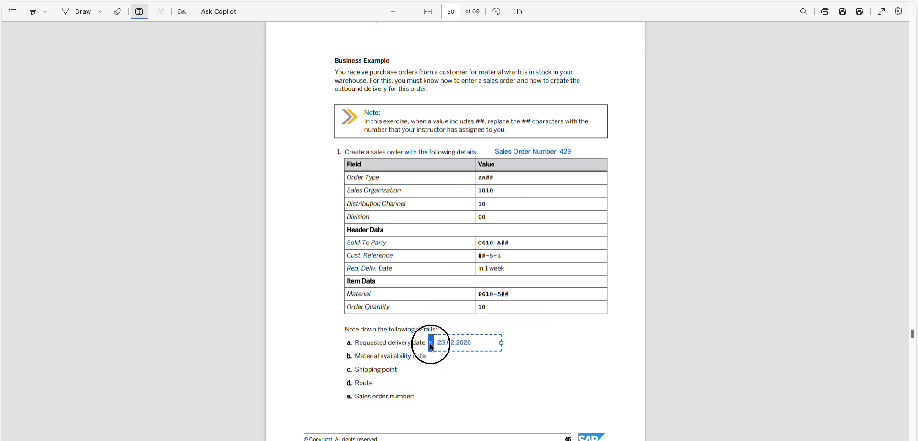
{"action": "left_click", "coordinate": [425, 358]}
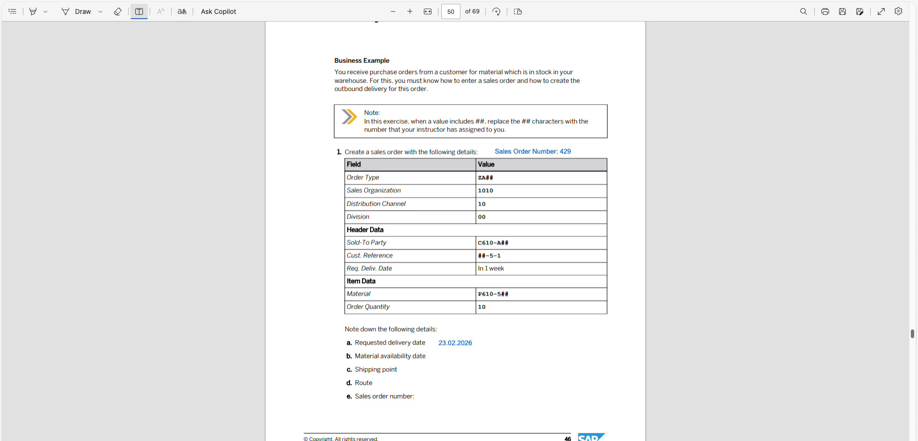
- Switch back to the SAP order and review the sales and shipping details of item 10
{"action": "key", "text": "alt+Tab"}
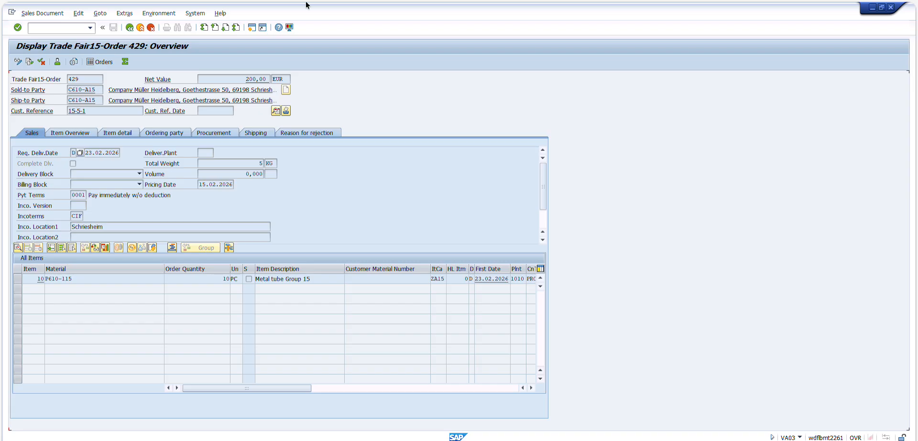
{"action": "double_click", "coordinate": [136, 278]}
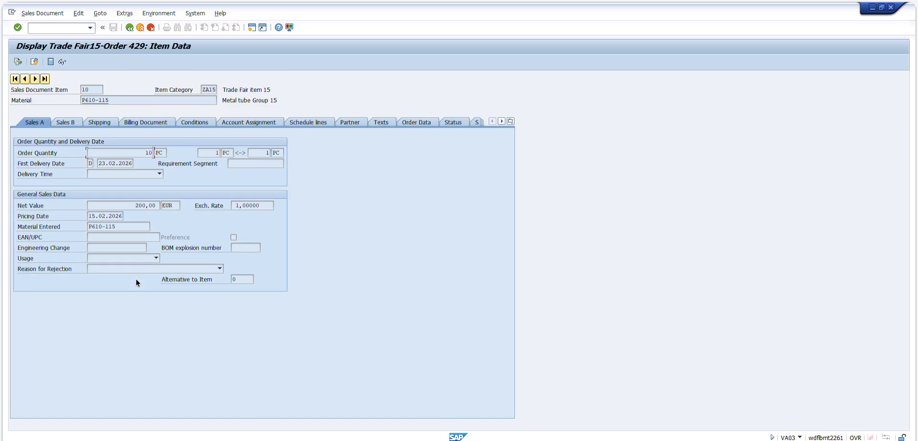
{"action": "left_click", "coordinate": [117, 163]}
{"action": "left_click", "coordinate": [102, 123]}
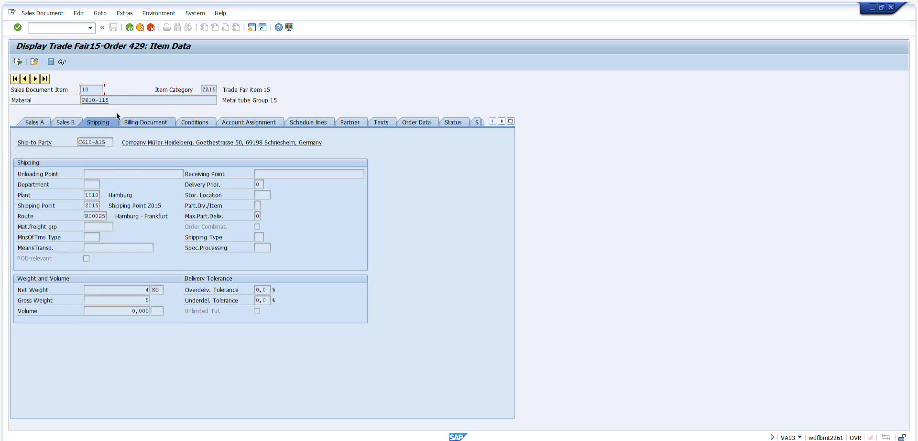
{"action": "left_click", "coordinate": [131, 27]}
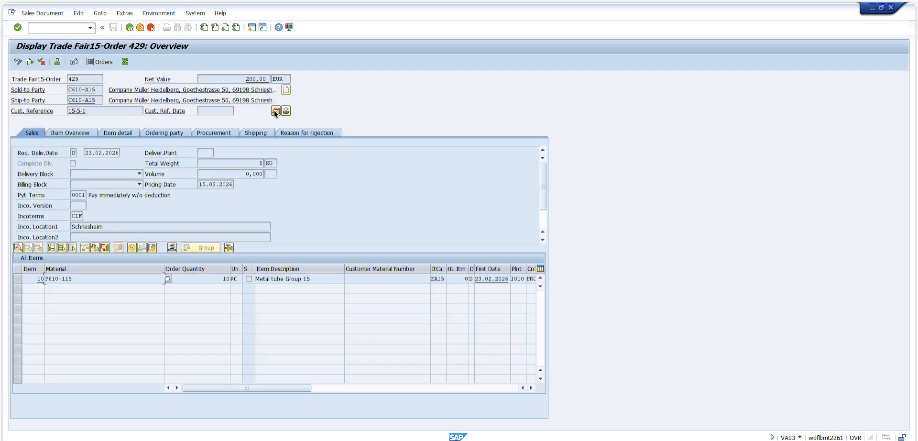
- Review the sales and shipping data in the order's header for the material availability date
{"action": "left_click", "coordinate": [276, 111]}
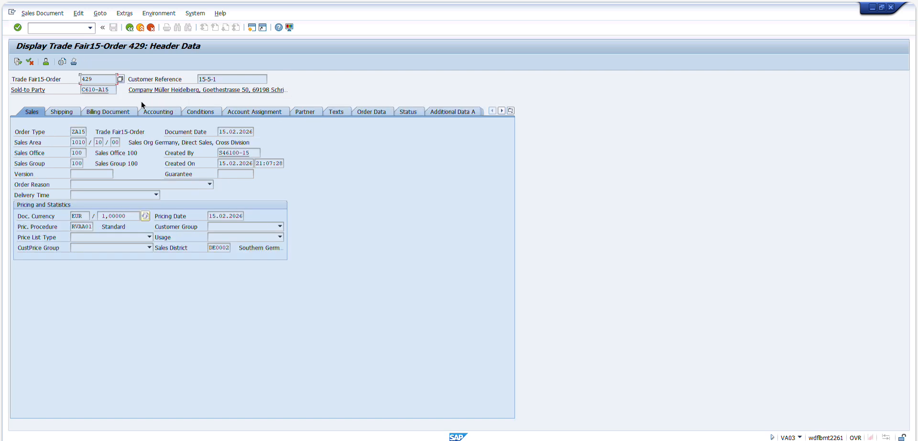
{"action": "left_click", "coordinate": [72, 112]}
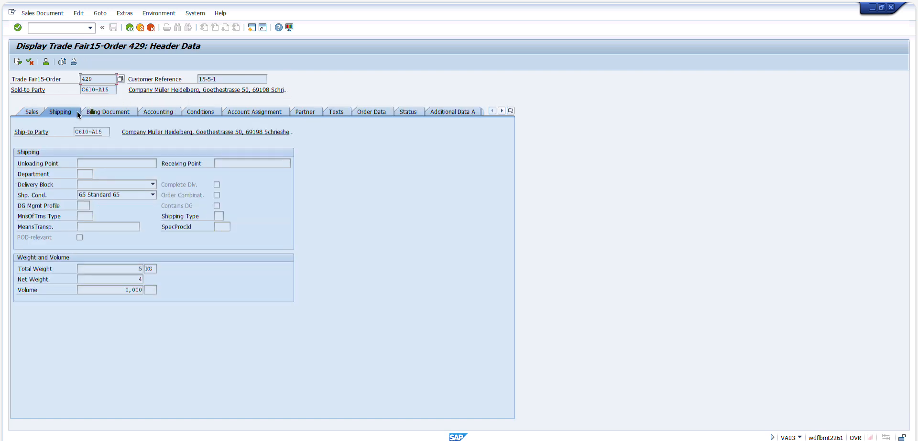
{"action": "left_click", "coordinate": [32, 112]}
{"action": "left_click", "coordinate": [51, 112]}
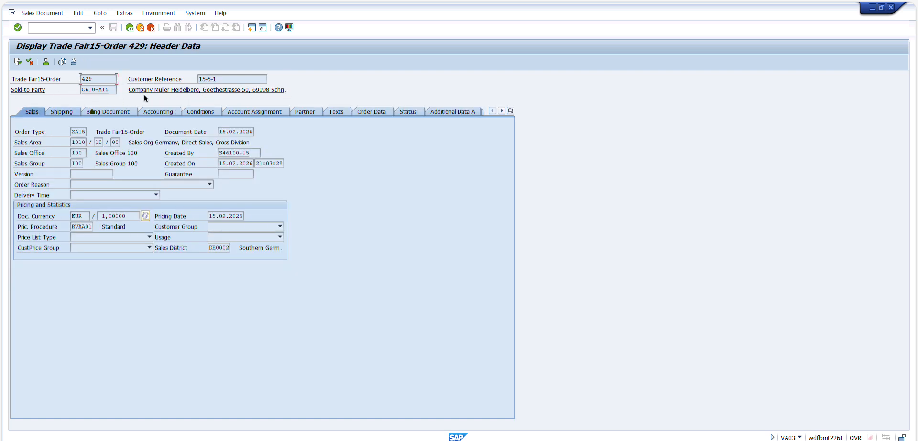
{"action": "left_click", "coordinate": [129, 27]}
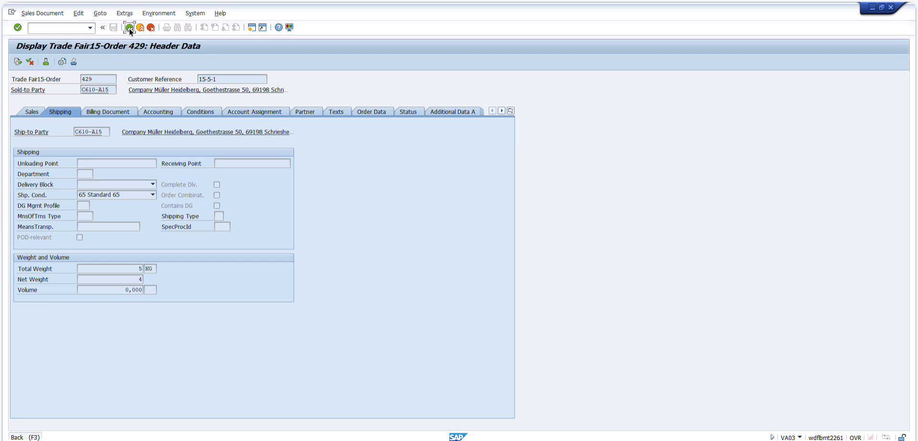
- Open the shipping details of item 10's schedule line and copy the material availability date 18.02.2026
{"action": "double_click", "coordinate": [100, 280]}
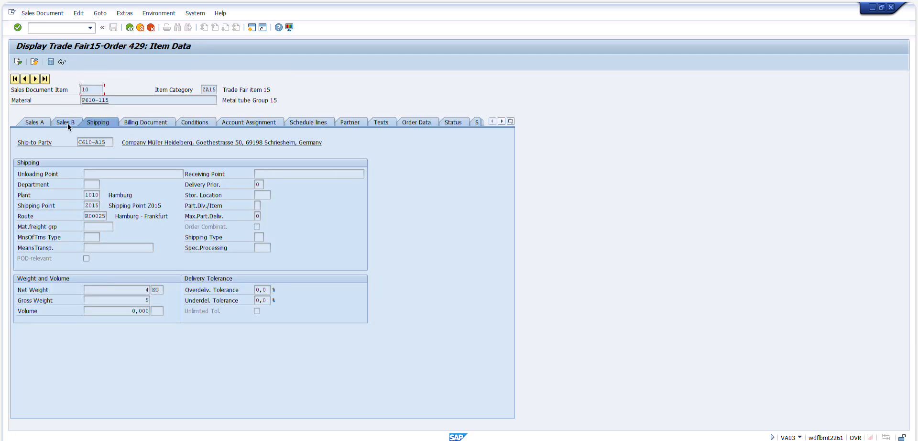
{"action": "left_click", "coordinate": [311, 121]}
{"action": "left_click", "coordinate": [165, 174]}
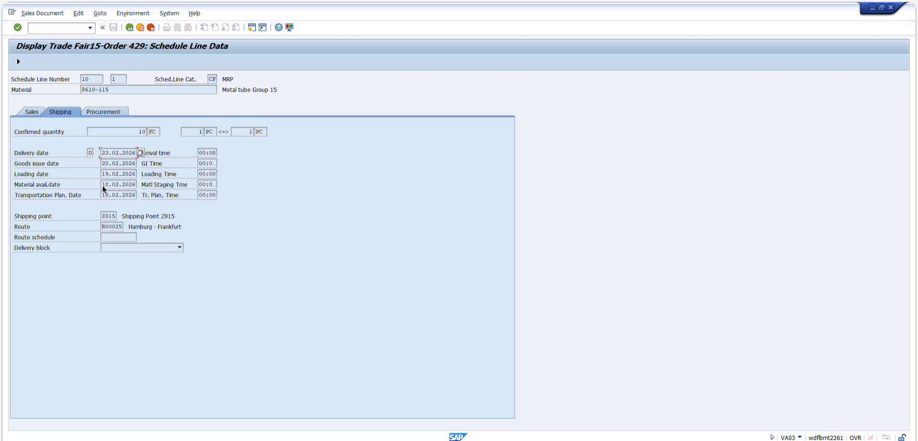
{"action": "left_click_drag", "start_coordinate": [102, 185], "coordinate": [136, 188]}
{"action": "key", "text": "ctrl+c"}
{"action": "left_click", "coordinate": [137, 189]}
- Check 18 February 2026 in the system calendar against the schedule line's shipping dates
{"action": "left_click", "coordinate": [882, 440]}
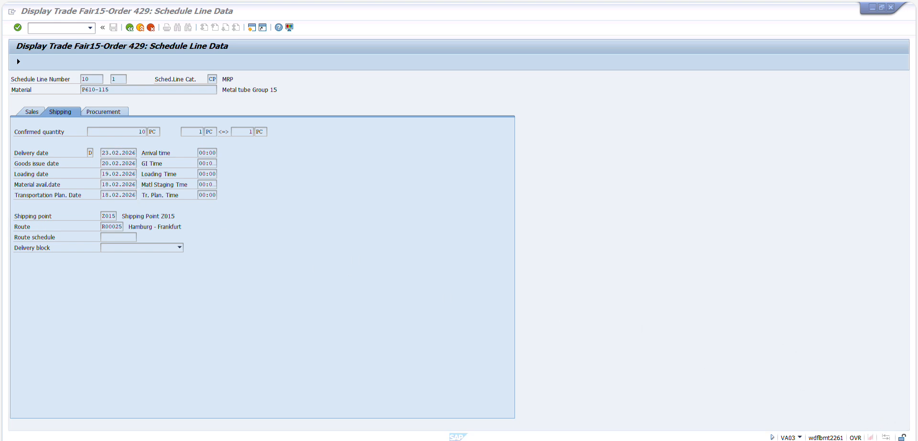
{"action": "left_click", "coordinate": [574, 273]}
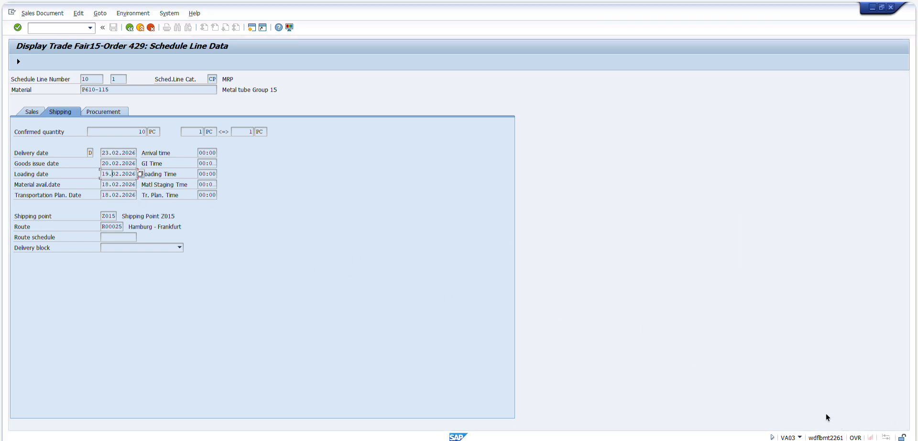
{"action": "left_click", "coordinate": [883, 440]}
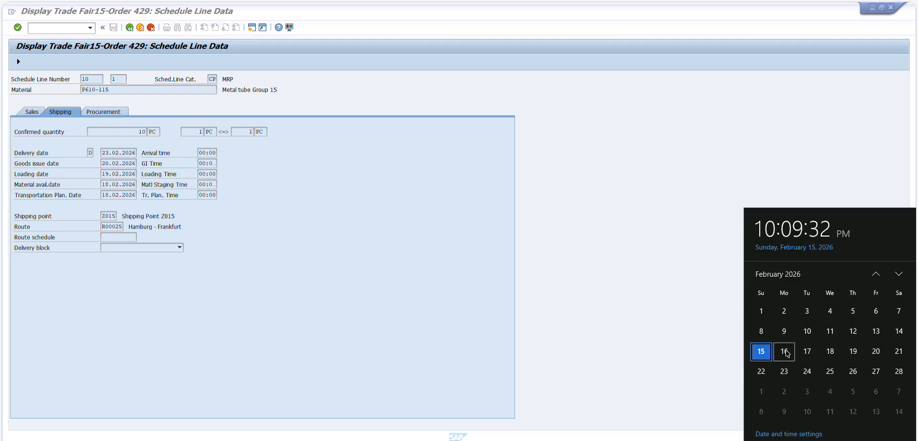
{"action": "left_click", "coordinate": [830, 351]}
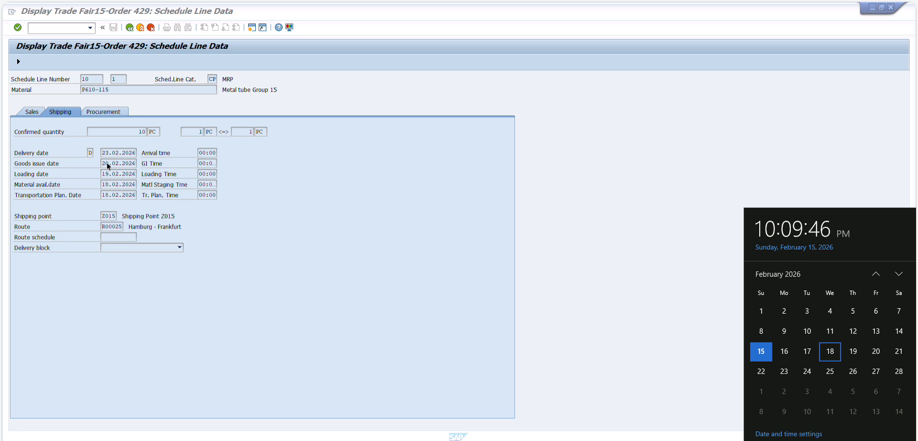
- Check 18, 19, 20 and 23 February 2026 in the system calendar against the schedule line's shipping dates
{"action": "left_click", "coordinate": [865, 352]}
{"action": "left_click", "coordinate": [872, 354]}
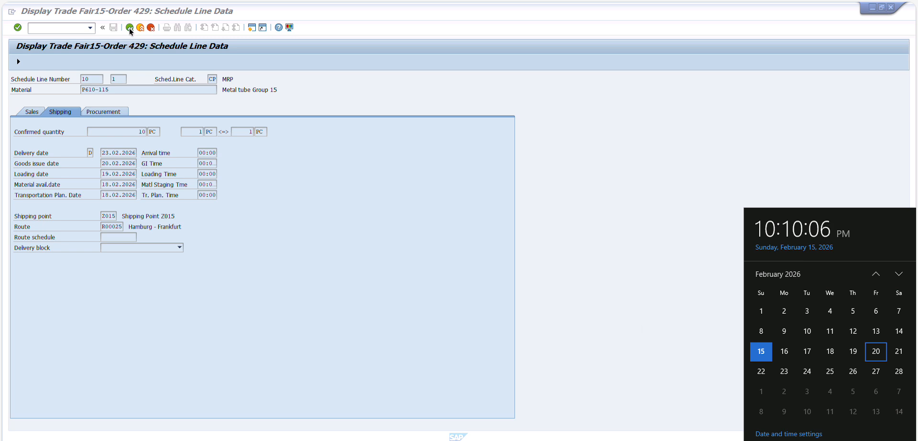
{"action": "left_click", "coordinate": [831, 353]}
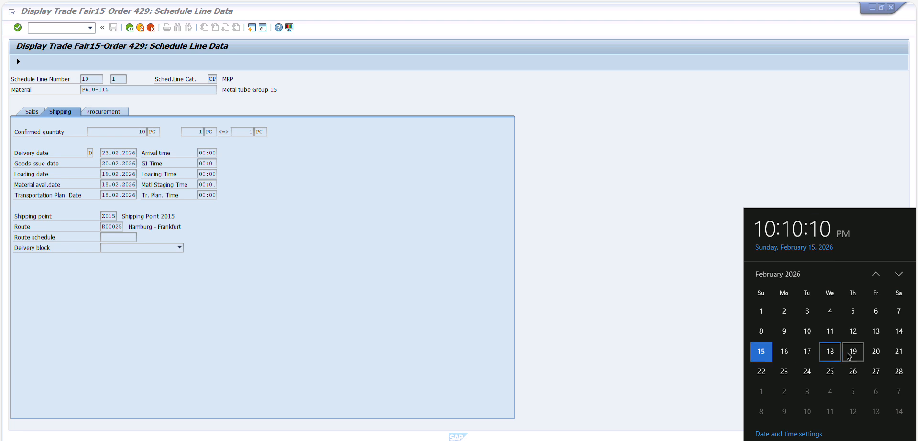
{"action": "left_click", "coordinate": [854, 355]}
{"action": "left_click", "coordinate": [876, 354]}
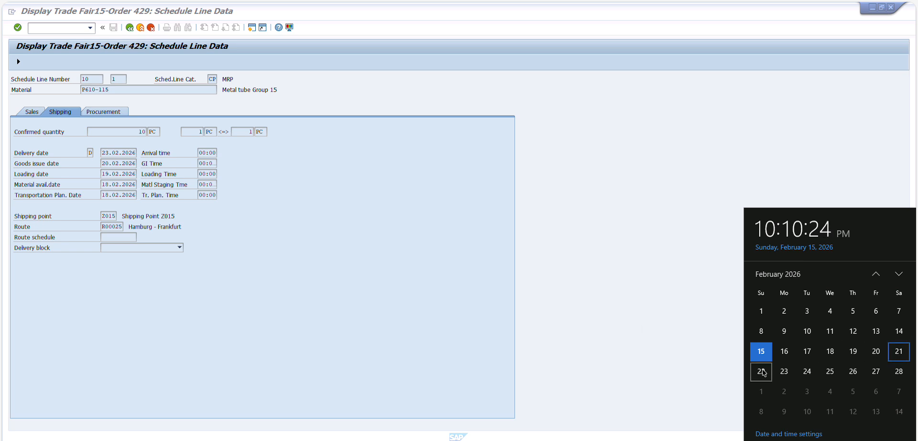
{"action": "left_click", "coordinate": [785, 371]}
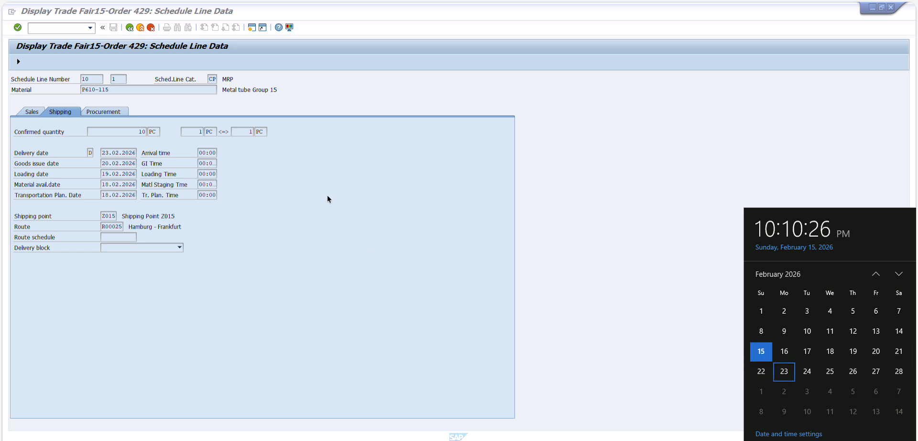
- Leave the schedule line details and note the material availability date 18.02.2026 in the exercise document
{"action": "left_click", "coordinate": [130, 27]}
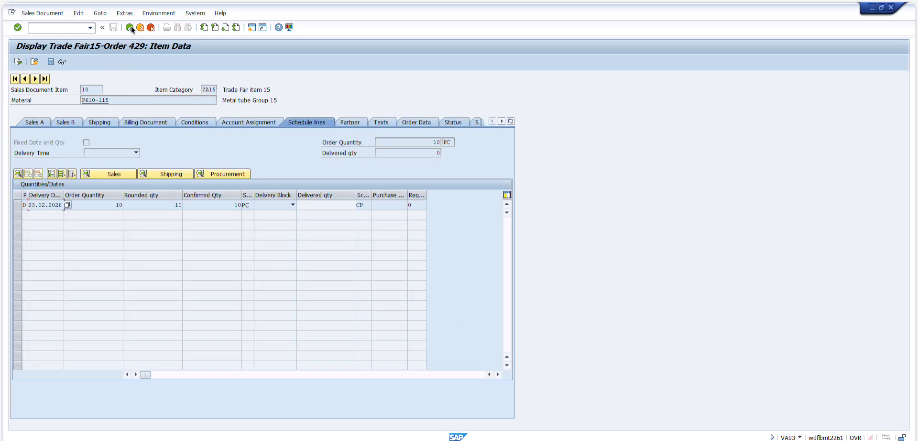
{"action": "left_click", "coordinate": [131, 0]}
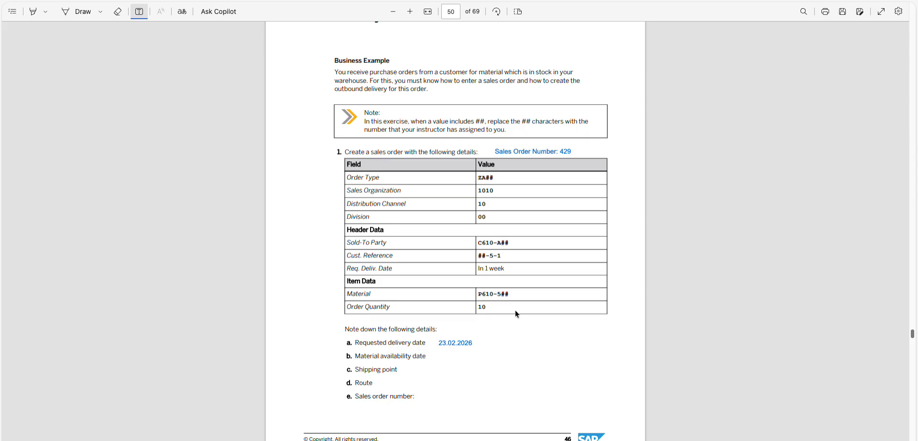
{"action": "left_click", "coordinate": [446, 363]}
{"action": "left_click", "coordinate": [434, 355]}
{"action": "left_click", "coordinate": [435, 357]}
{"action": "key", "text": "ctrl+v"}
{"action": "left_click_drag", "start_coordinate": [429, 359], "coordinate": [432, 359]}
{"action": "left_click", "coordinate": [421, 376]}
- Switch back to the SAP order and open item 10's shipping data to look up its shipping point
{"action": "left_click", "coordinate": [178, 0]}
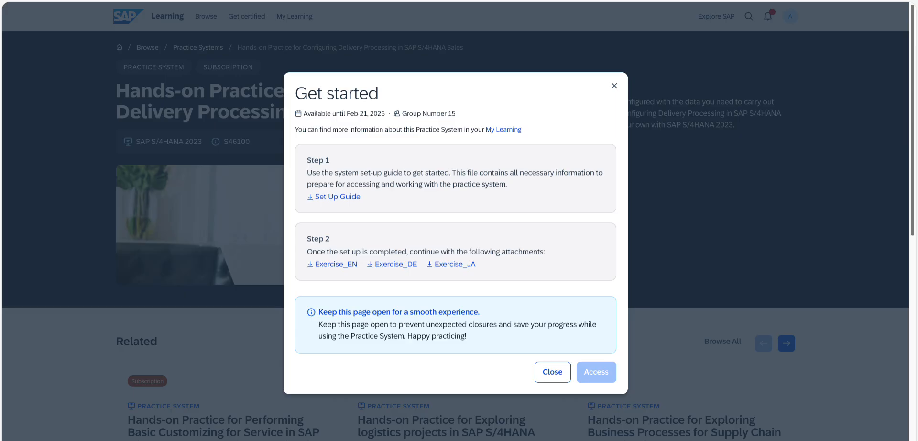
{"action": "left_click", "coordinate": [225, 0]}
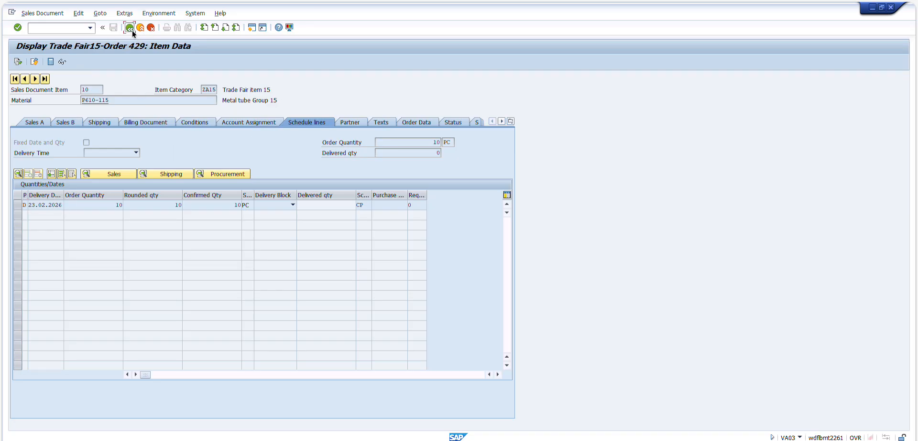
{"action": "left_click", "coordinate": [131, 30]}
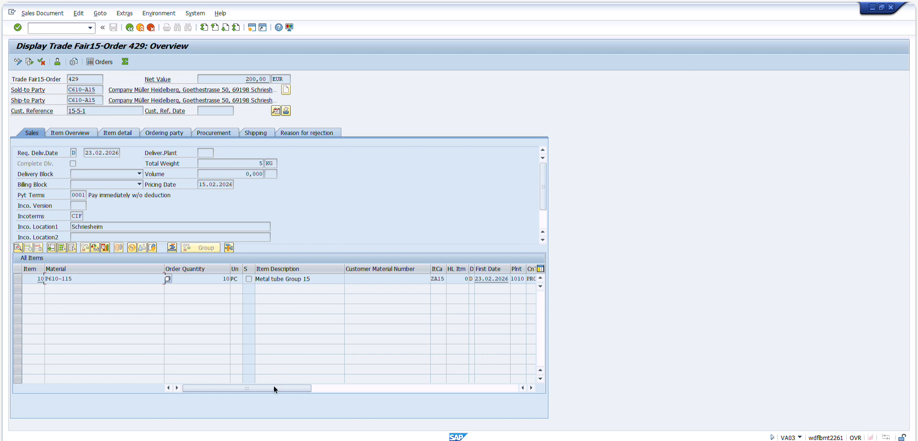
{"action": "left_click_drag", "start_coordinate": [274, 385], "coordinate": [363, 389]}
{"action": "double_click", "coordinate": [353, 278]}
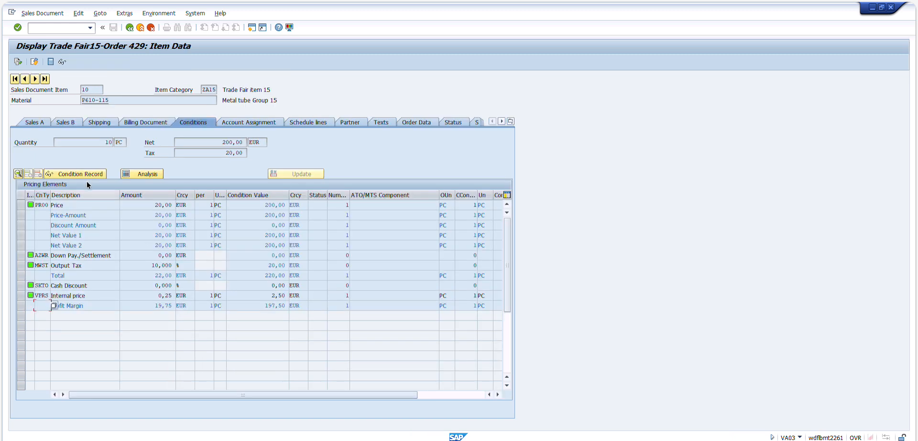
{"action": "left_click", "coordinate": [103, 123]}
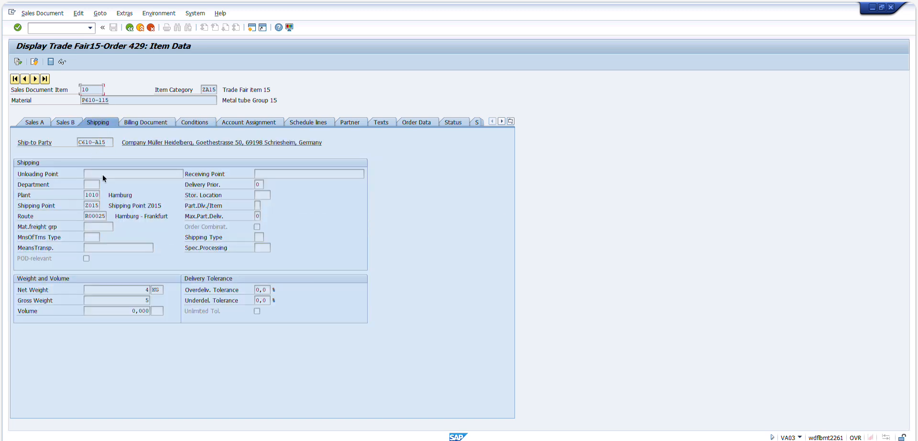
{"action": "left_click", "coordinate": [91, 206]}
- Switch to the exercise document and note Z015 as the shipping point
{"action": "key", "text": "alt+Tab"}
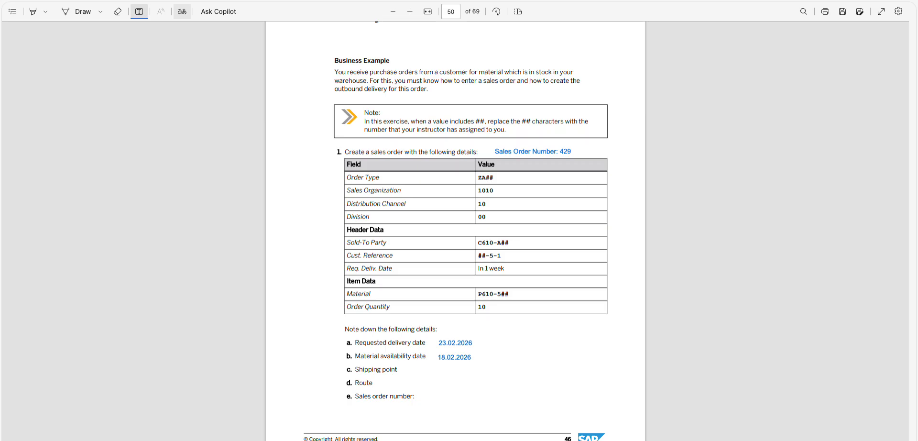
{"action": "left_click", "coordinate": [415, 374]}
{"action": "left_click_drag", "start_coordinate": [410, 373], "coordinate": [402, 369]}
{"action": "key", "text": "ctrl+v"}
{"action": "left_click", "coordinate": [370, 358]}
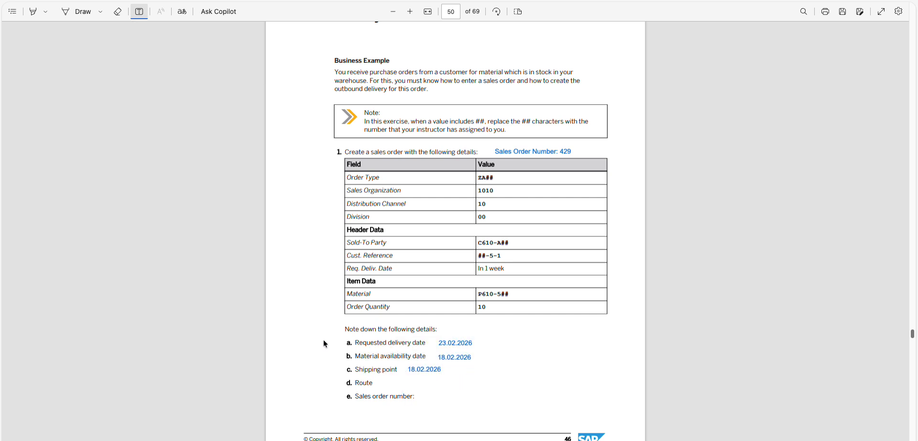
{"action": "left_click", "coordinate": [426, 373]}
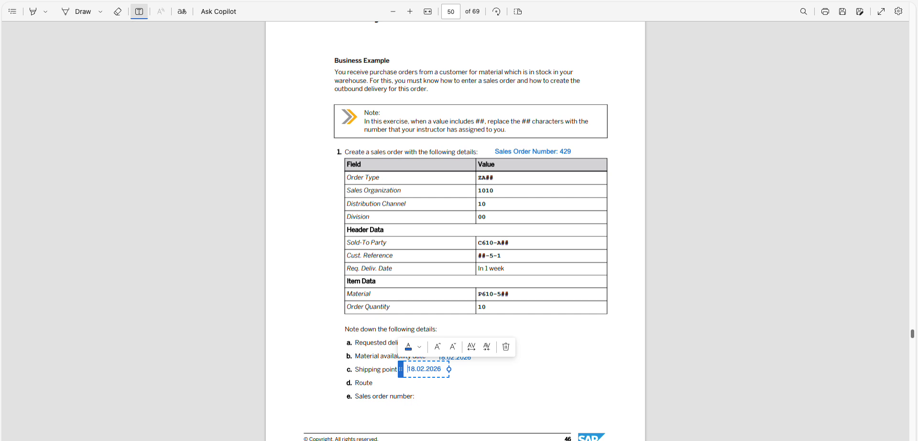
{"action": "double_click", "coordinate": [422, 369]}
{"action": "type", "text": "Z015"}
{"action": "key", "text": "Escape"}
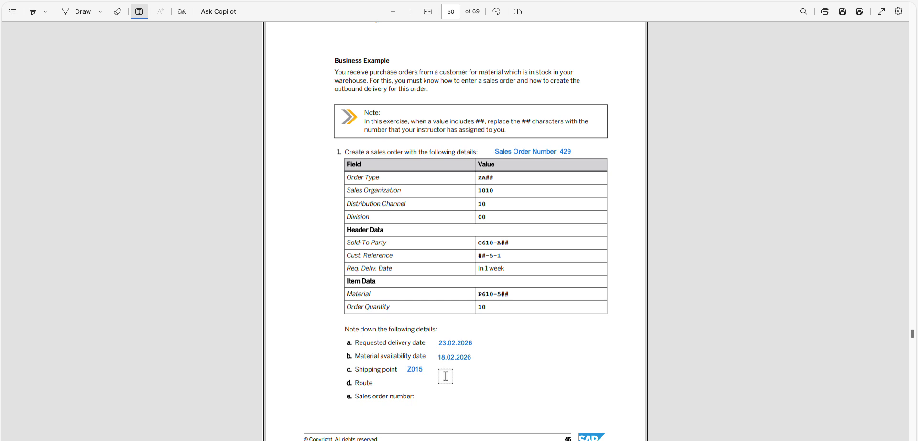
{"action": "double_click", "coordinate": [415, 369]}
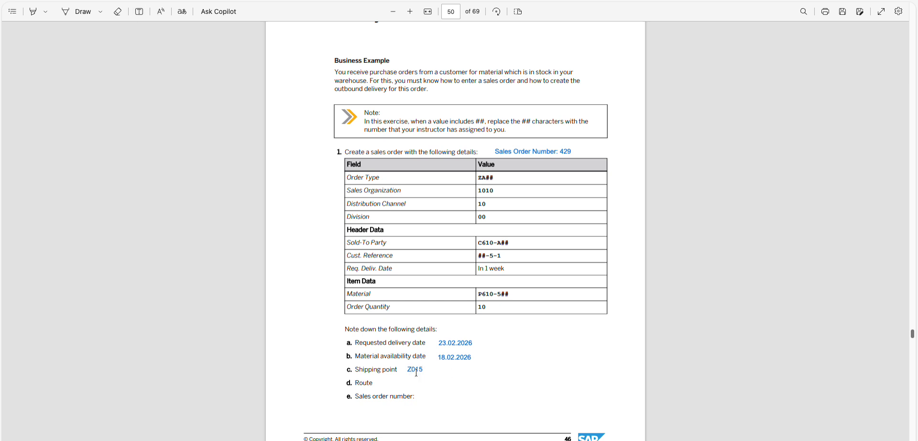
{"action": "left_click", "coordinate": [364, 373]}
{"action": "double_click", "coordinate": [415, 369]}
{"action": "left_click", "coordinate": [337, 362]}
- Switch to the Excel customizing list, review the shipping point determination row and copy its transaction code S_ALR_87006845
{"action": "key", "text": "super+Tab"}
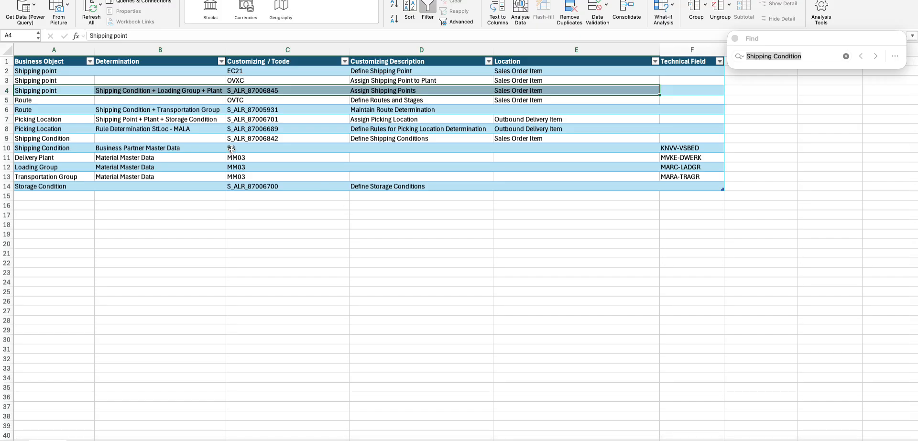
{"action": "left_click", "coordinate": [522, 158]}
{"action": "left_click_drag", "start_coordinate": [57, 90], "coordinate": [537, 91]}
{"action": "left_click", "coordinate": [550, 90]}
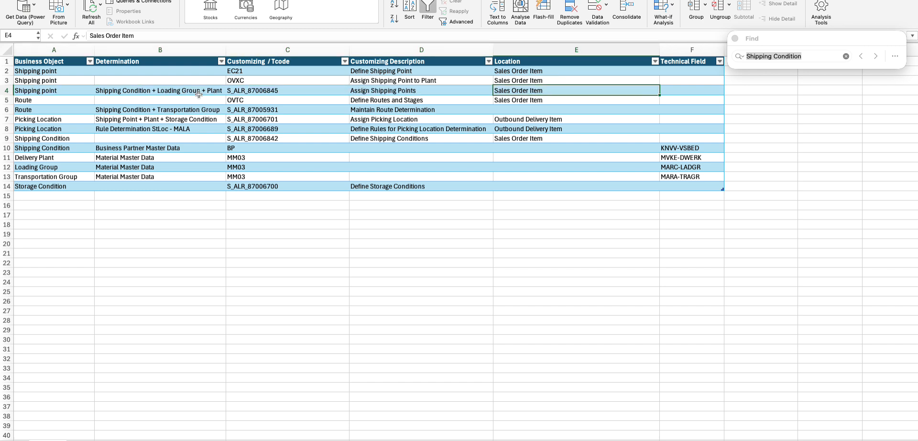
{"action": "left_click", "coordinate": [262, 87]}
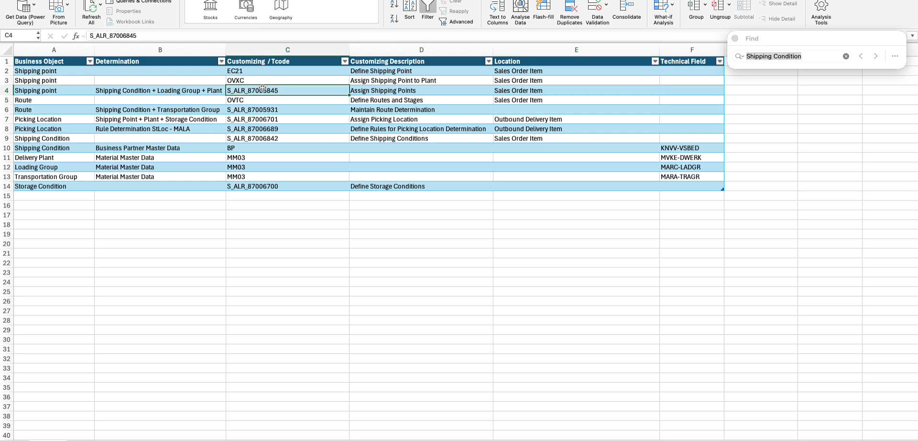
{"action": "key", "text": "super+c"}
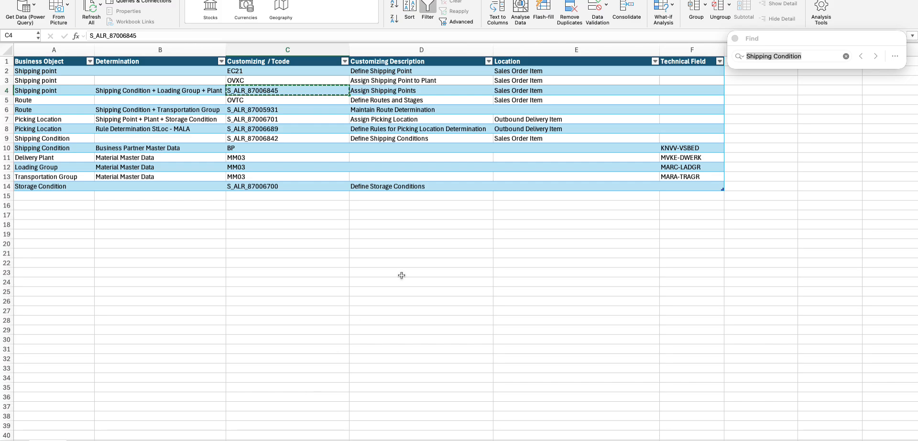
- Switch to SAP, open a new session and run transaction S_ALR_87006845
{"action": "key", "text": "super+Tab"}
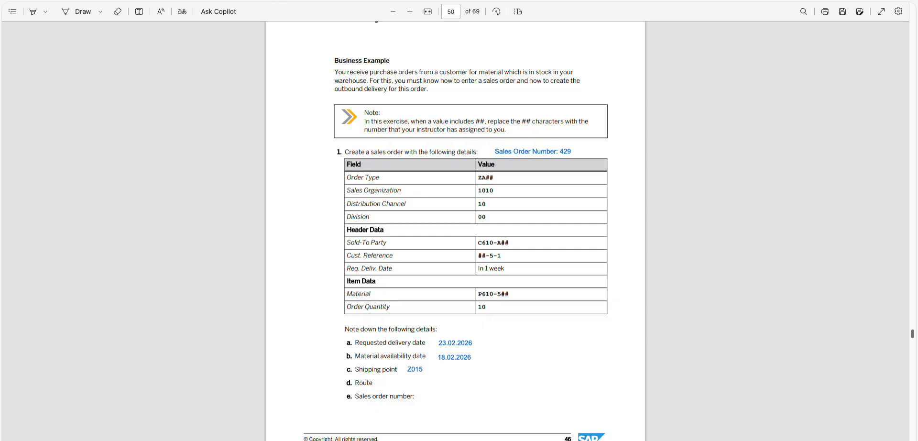
{"action": "key", "text": "super+Tab"}
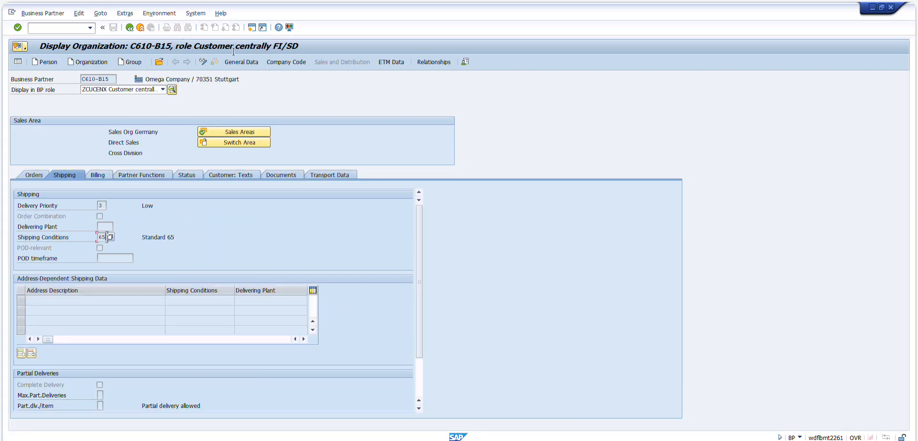
{"action": "left_click", "coordinate": [252, 27]}
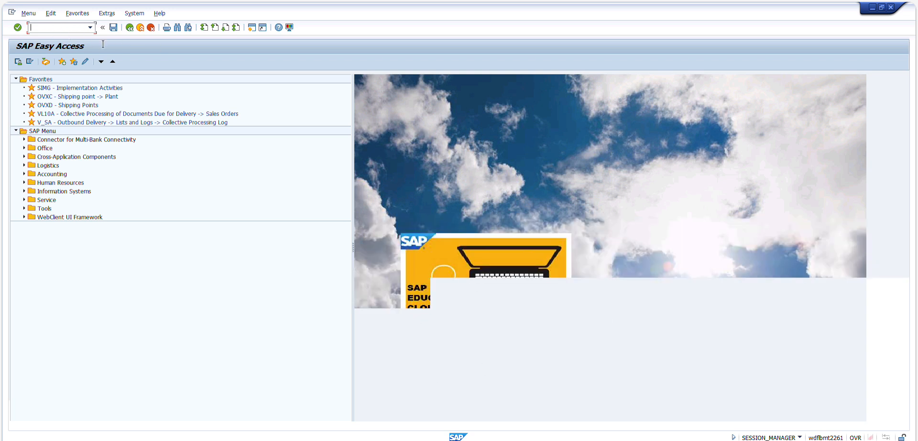
{"action": "type", "text": "S_ALR_87006asdf845"}
{"action": "key", "text": "ctrl+a"}
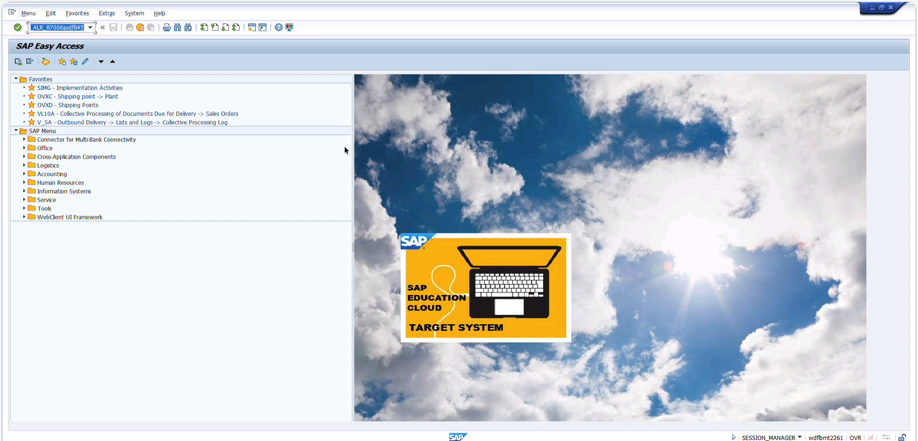
{"action": "type", "text": "S_ALR_87006845"}
{"action": "key", "text": "Return"}
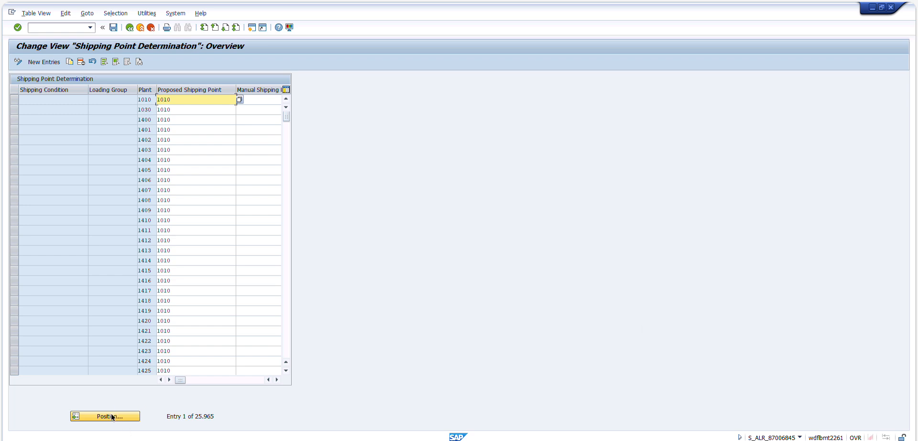
- Start a selection by contents in the Shipping Point Determination view, using the Prop. Shipping Point field
{"action": "left_click", "coordinate": [133, 416]}
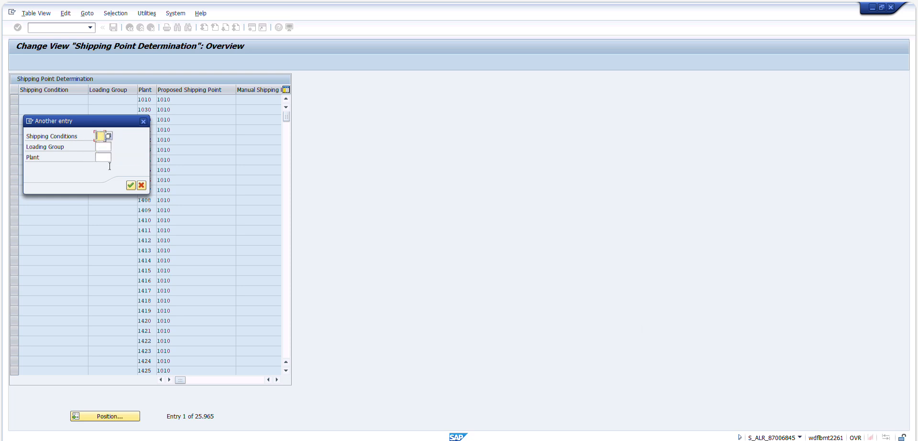
{"action": "left_click", "coordinate": [143, 186]}
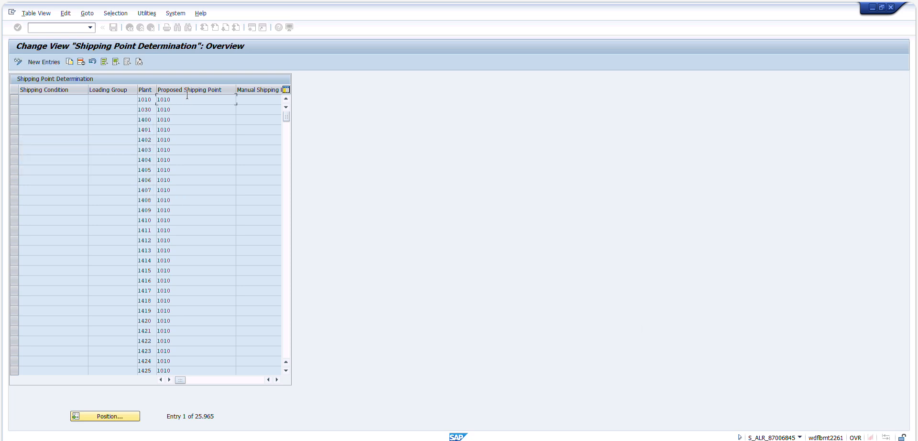
{"action": "left_click", "coordinate": [123, 14]}
{"action": "left_click", "coordinate": [128, 25]}
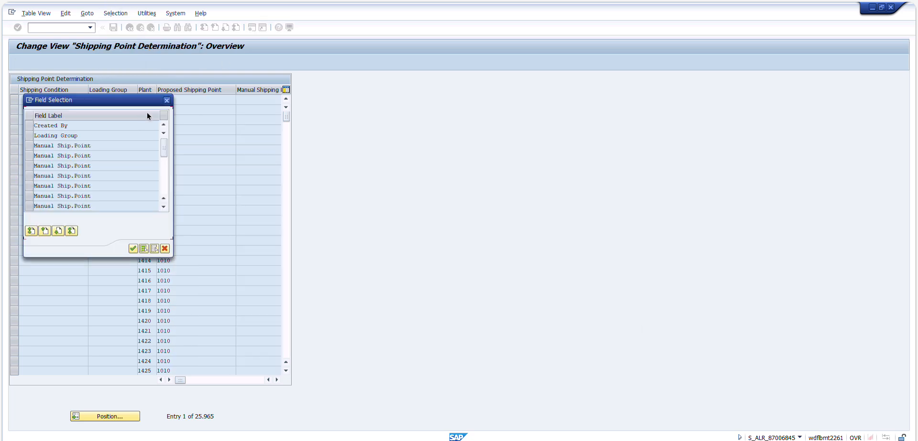
{"action": "scroll", "coordinate": [82, 173], "scroll_direction": "down", "scroll_amount": 7}
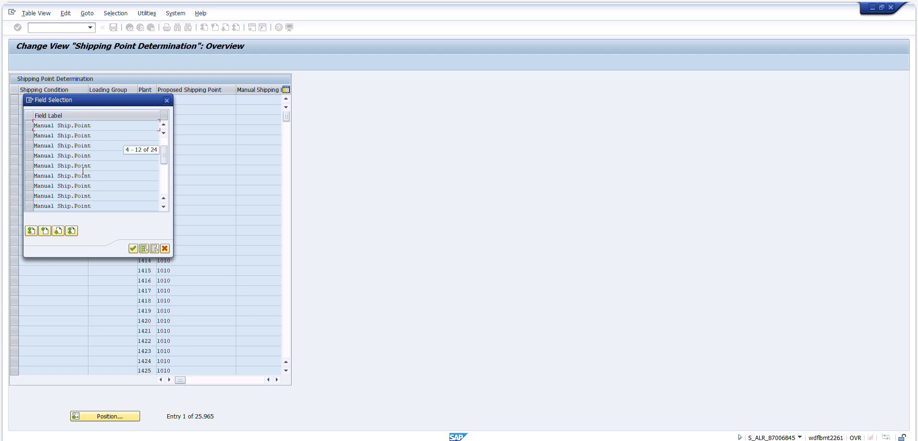
{"action": "scroll", "coordinate": [83, 173], "scroll_direction": "up", "scroll_amount": 7}
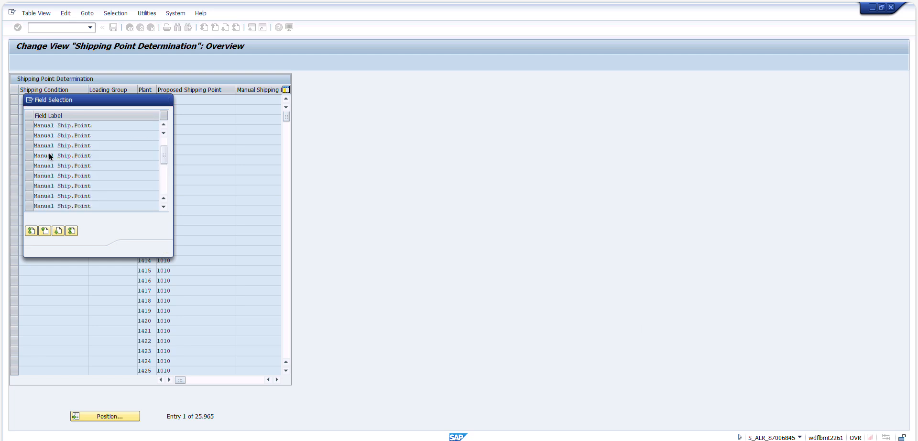
{"action": "scroll", "coordinate": [49, 154], "scroll_direction": "down", "scroll_amount": 8}
{"action": "scroll", "coordinate": [49, 153], "scroll_direction": "up", "scroll_amount": 2}
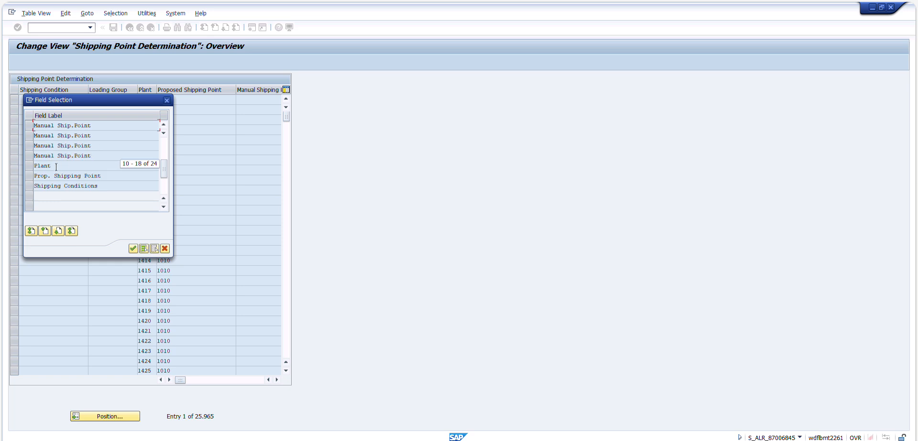
{"action": "left_click_drag", "start_coordinate": [163, 171], "coordinate": [163, 170]}
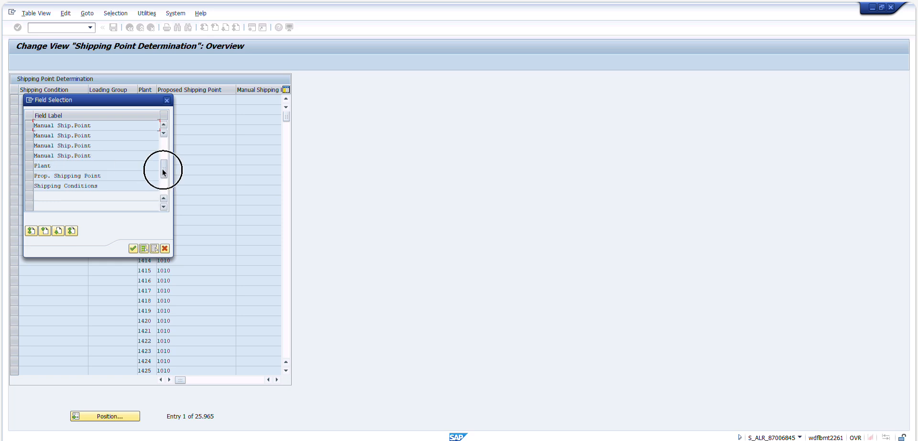
{"action": "left_click", "coordinate": [47, 186]}
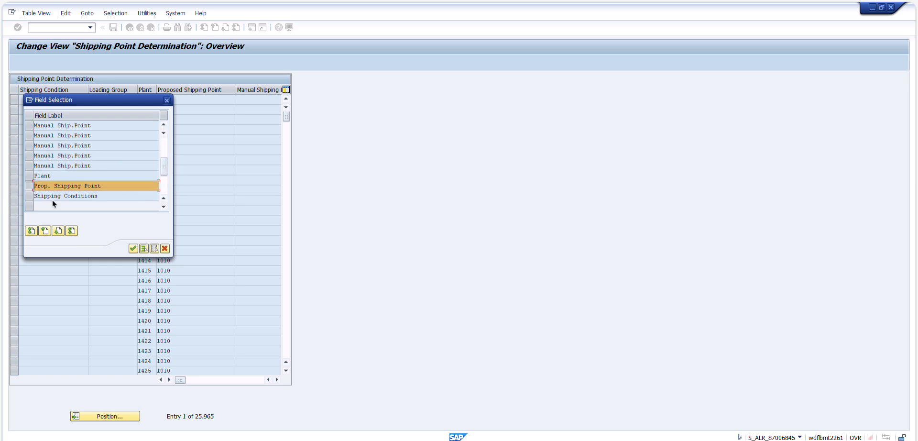
{"action": "left_click", "coordinate": [132, 247]}
- Restrict the determination entries to those with the proposed shipping point Z015
{"action": "left_click", "coordinate": [160, 126]}
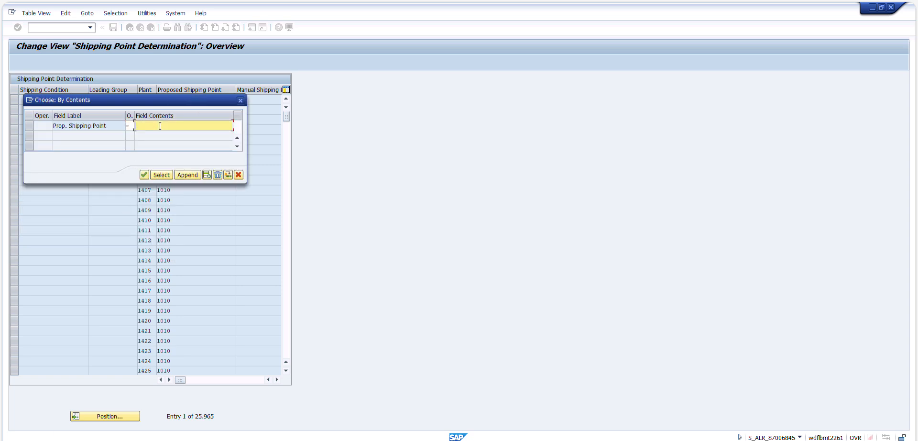
{"action": "type", "text": "Z015"}
{"action": "left_click", "coordinate": [161, 174]}
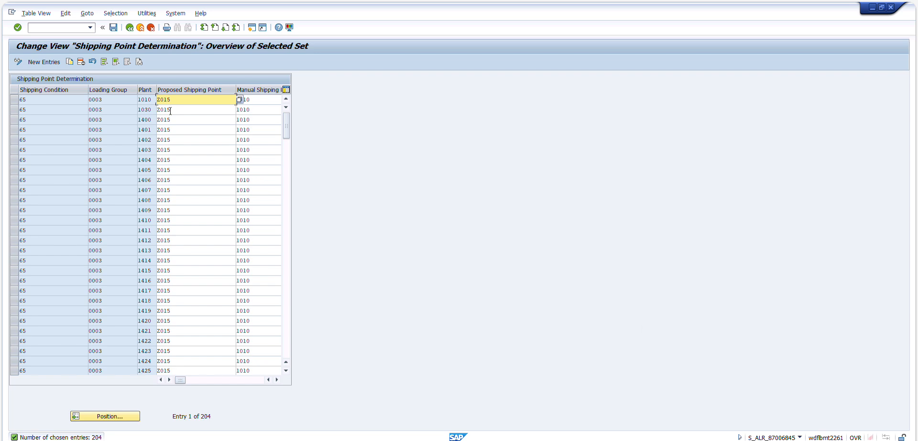
- Examine the shipping condition, loading group, plant, proposed and manual shipping point of the first determination entry
{"action": "left_click_drag", "start_coordinate": [38, 100], "coordinate": [6, 99]}
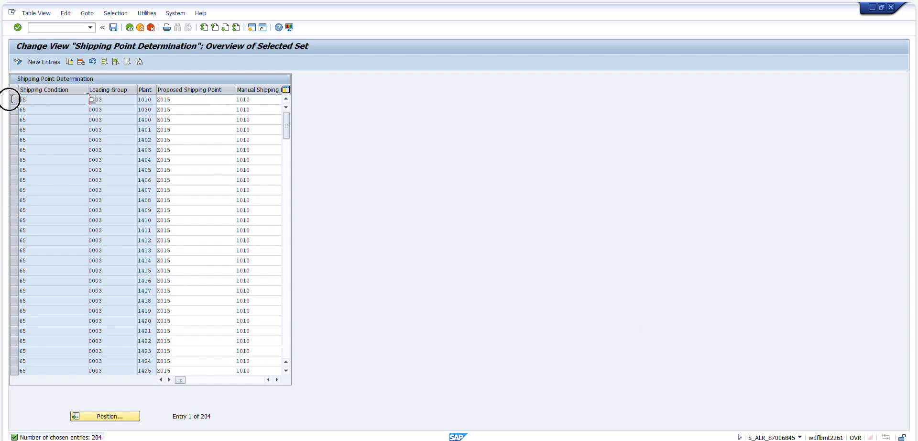
{"action": "left_click", "coordinate": [69, 103]}
{"action": "left_click_drag", "start_coordinate": [114, 101], "coordinate": [89, 100]}
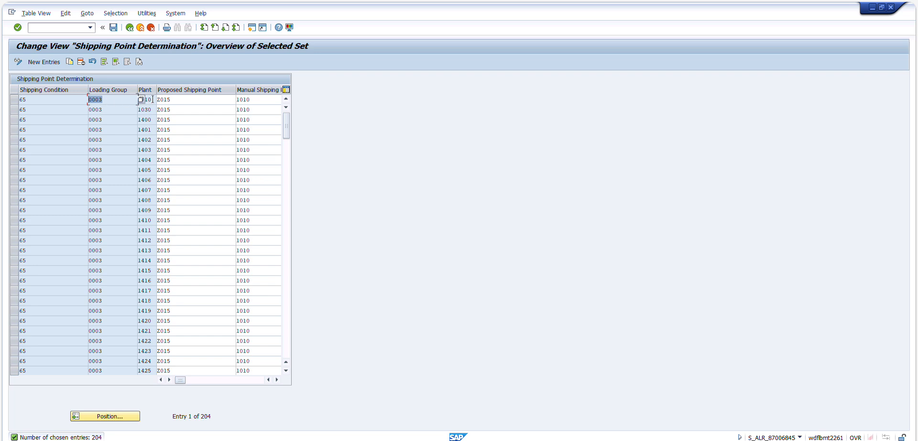
{"action": "left_click_drag", "start_coordinate": [152, 100], "coordinate": [138, 99]}
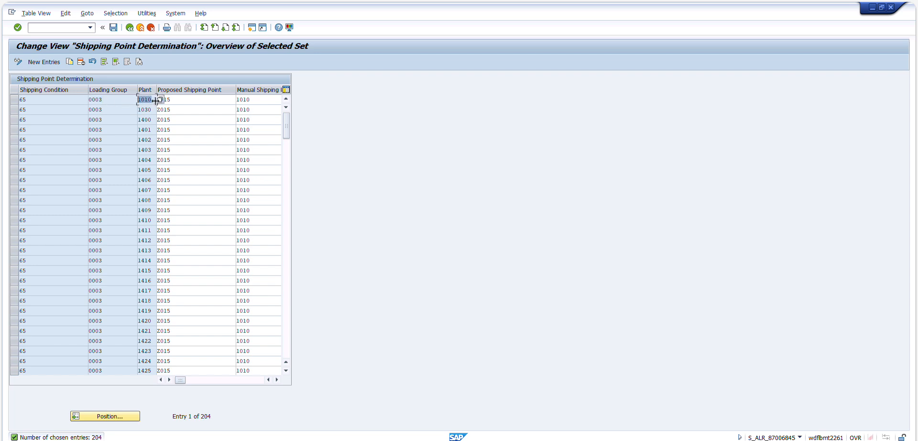
{"action": "left_click_drag", "start_coordinate": [209, 99], "coordinate": [152, 100]}
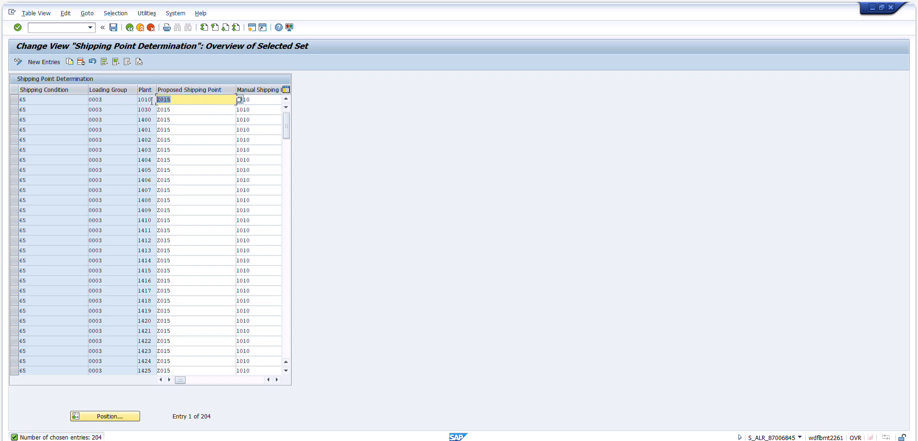
{"action": "left_click", "coordinate": [267, 103]}
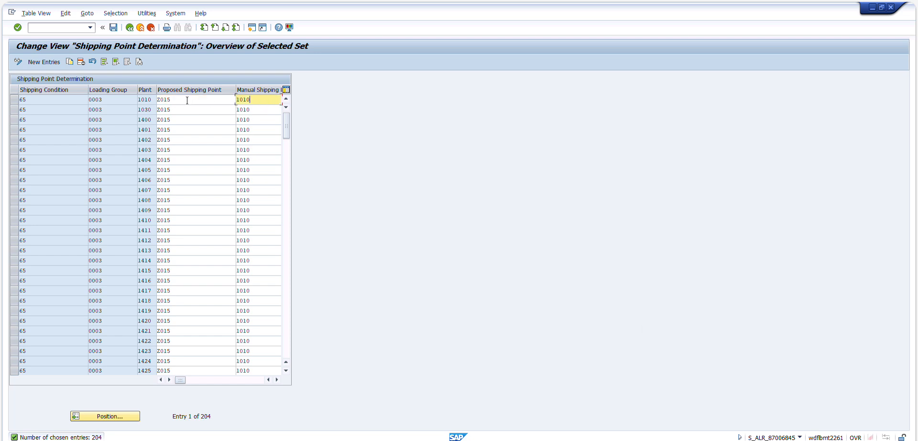
{"action": "left_click", "coordinate": [33, 97]}
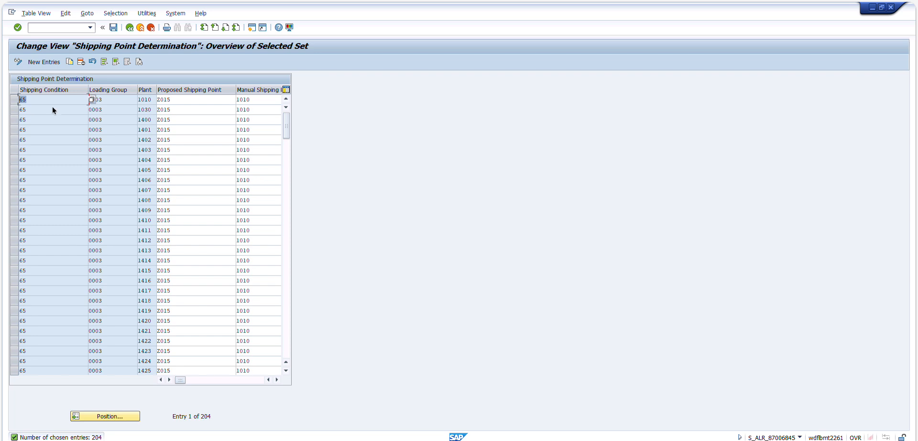
{"action": "key", "text": "Tab"}
{"action": "key", "text": "Tab"}
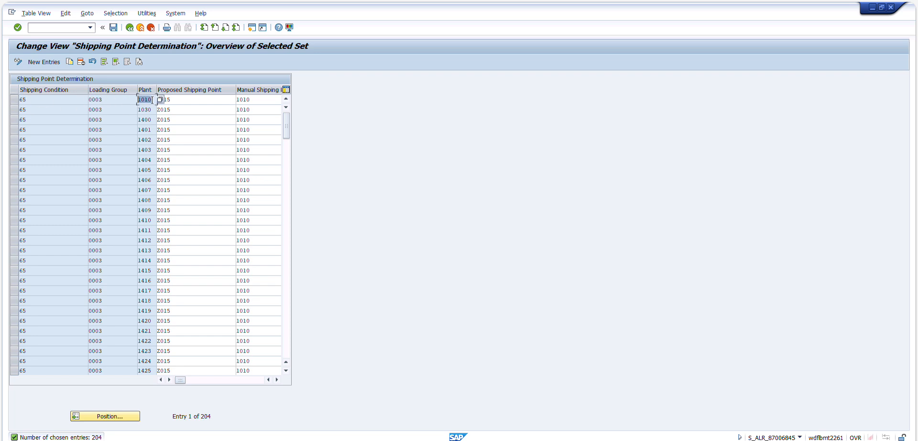
{"action": "double_click", "coordinate": [152, 100]}
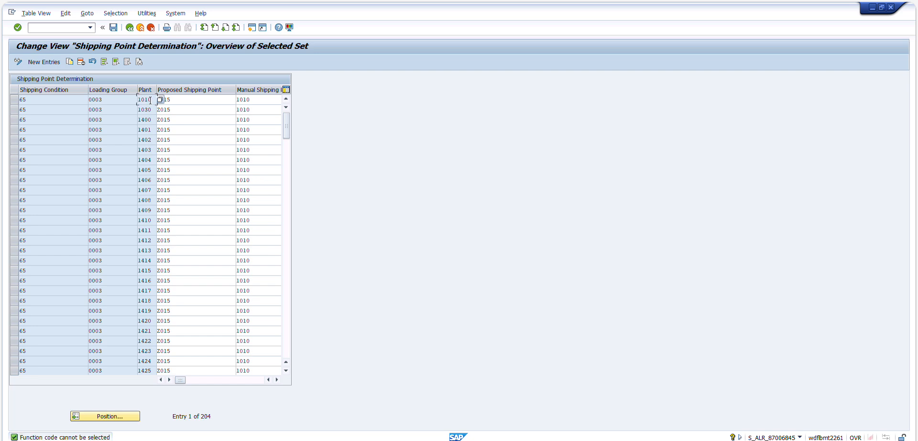
{"action": "left_click_drag", "start_coordinate": [151, 101], "coordinate": [137, 101]}
{"action": "left_click", "coordinate": [115, 99]}
{"action": "key", "text": "shift+Tab"}
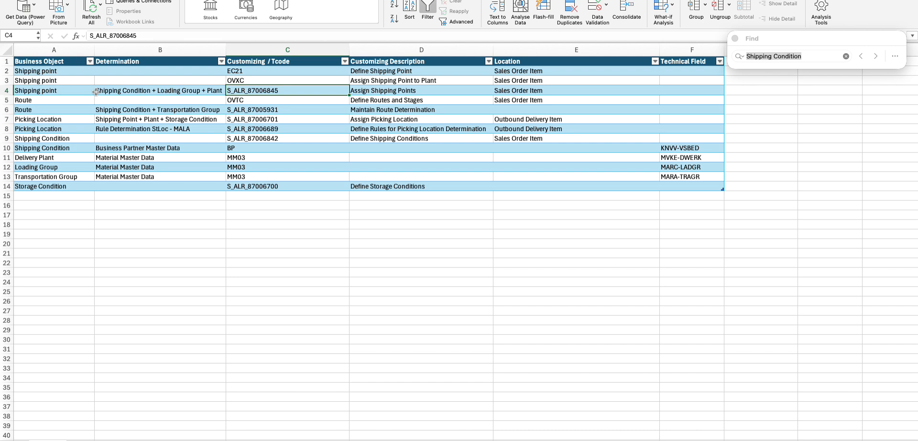
- Switch to the Excel customizing list and search for Shipping Condition to review where it is determined and maintained
{"action": "double_click", "coordinate": [136, 90]}
{"action": "left_click", "coordinate": [151, 91]}
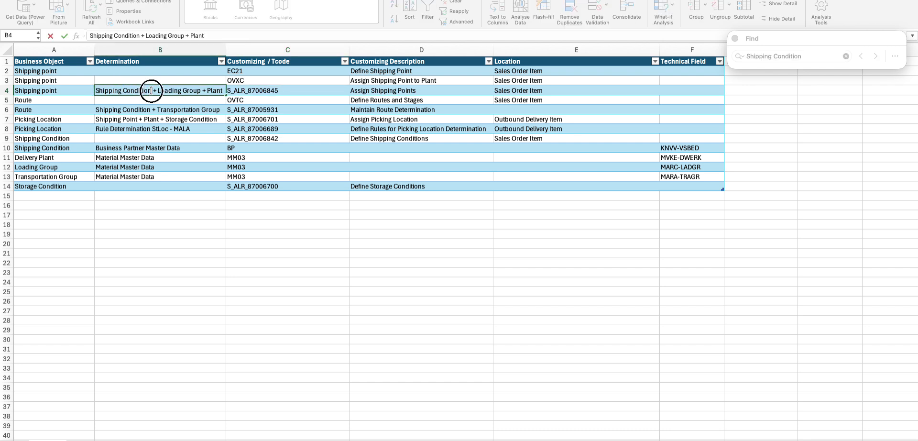
{"action": "left_click", "coordinate": [181, 109]}
{"action": "key", "text": "super+f"}
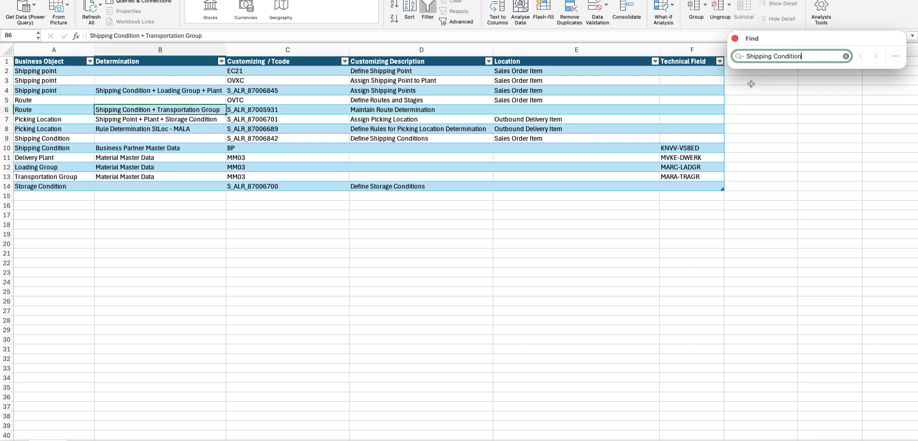
{"action": "key", "text": "Return"}
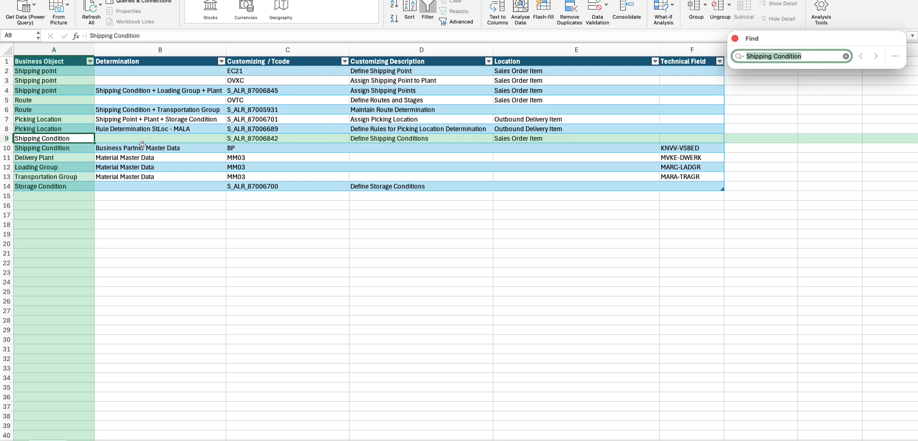
{"action": "left_click", "coordinate": [83, 148]}
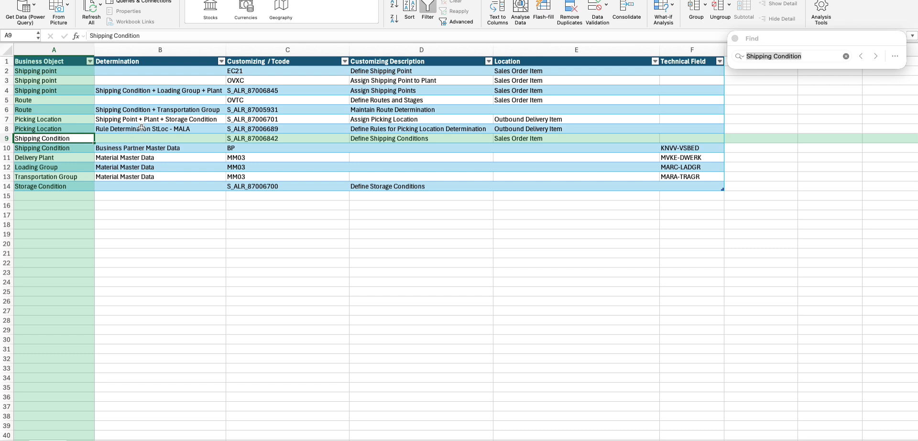
{"action": "left_click", "coordinate": [125, 148]}
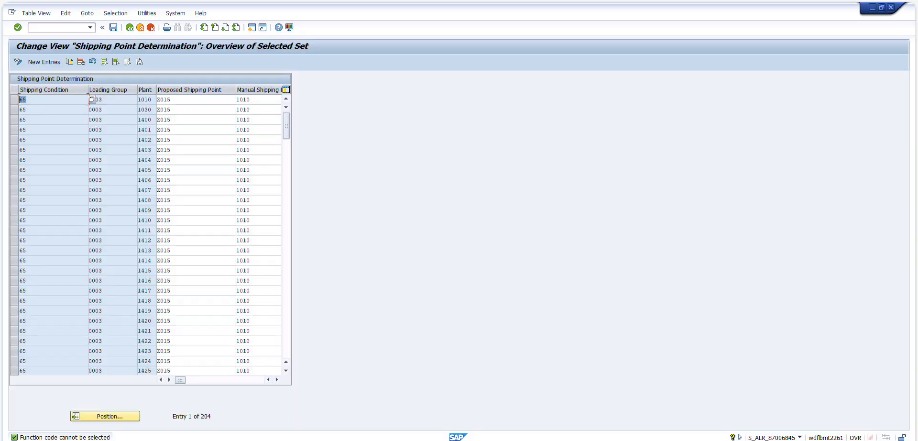
- Switch to SAP, copy the ship-to party number from the order item's shipping data and restart transaction BP
{"action": "left_click", "coordinate": [359, 438]}
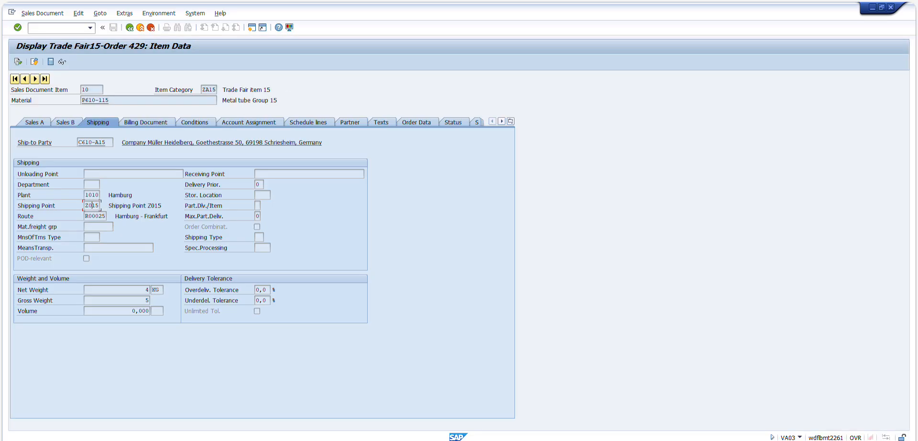
{"action": "left_click", "coordinate": [106, 142]}
{"action": "left_click", "coordinate": [325, 439]}
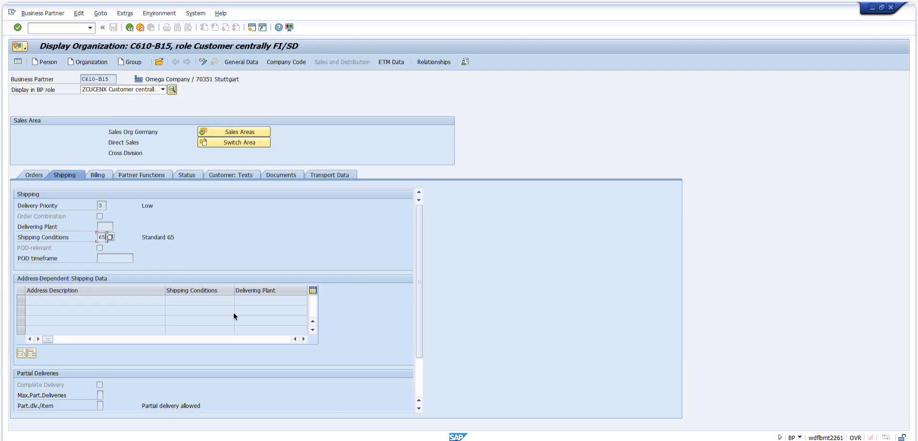
{"action": "left_click", "coordinate": [132, 27]}
{"action": "left_click", "coordinate": [78, 28]}
{"action": "type", "text": "bp"}
{"action": "key", "text": "Return"}
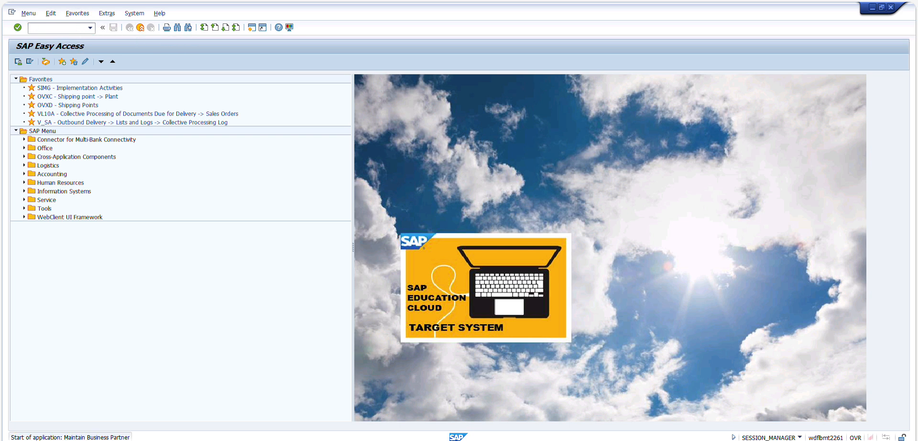
- Find the business partner by the order's ship-to party number and open its record
{"action": "double_click", "coordinate": [109, 118]}
{"action": "type", "text": "C610-A15"}
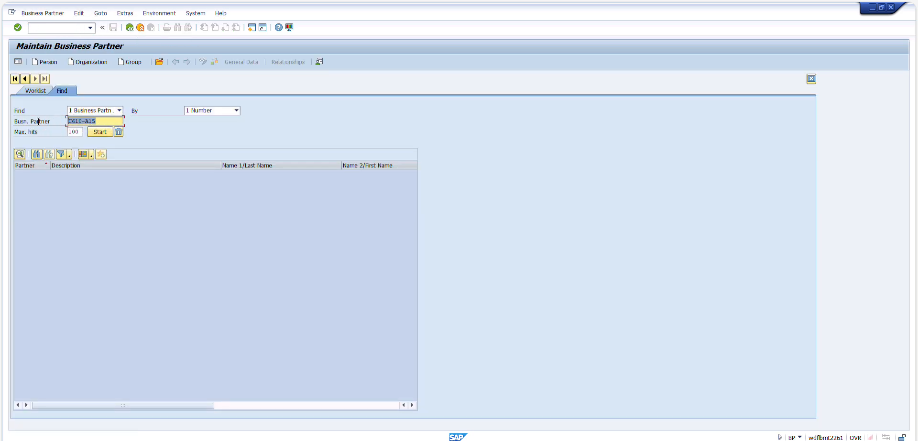
{"action": "left_click", "coordinate": [100, 131]}
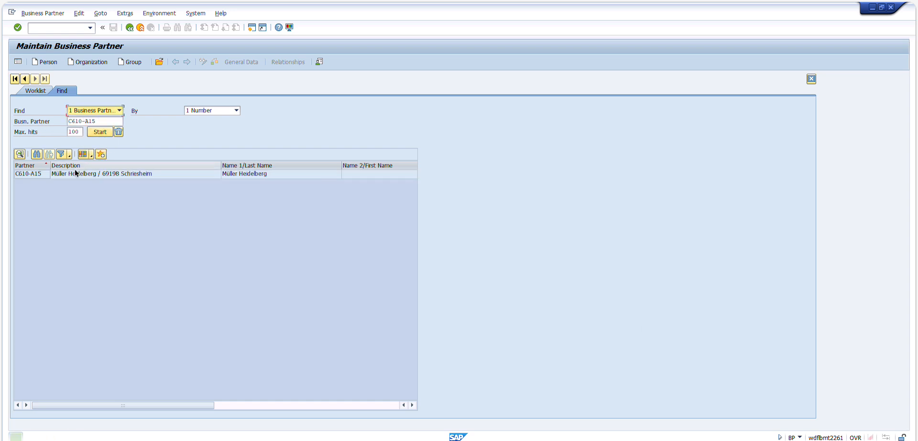
{"action": "left_click", "coordinate": [71, 174]}
{"action": "double_click", "coordinate": [71, 173]}
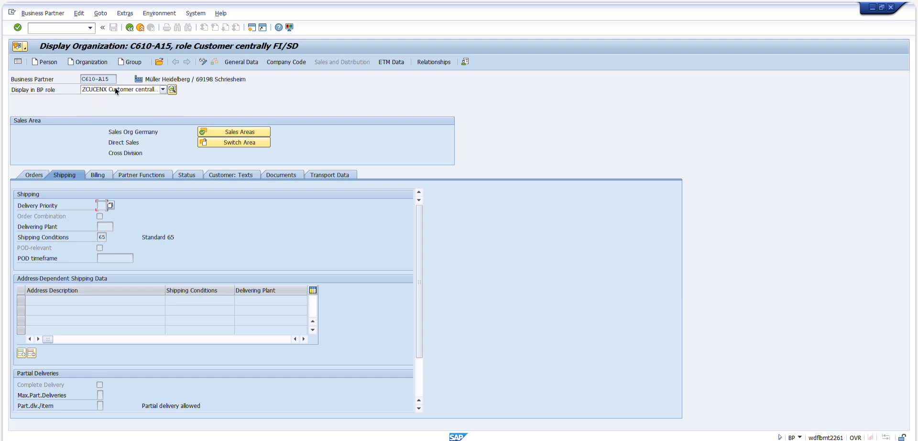
- Display the partner in the role ZCUCENX Customer centrally FI/SD and look at its general data
{"action": "left_click", "coordinate": [114, 89]}
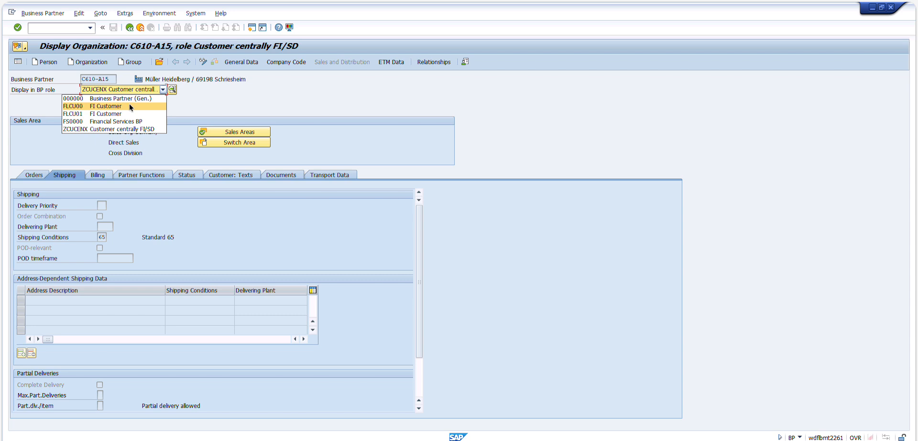
{"action": "left_click", "coordinate": [128, 130]}
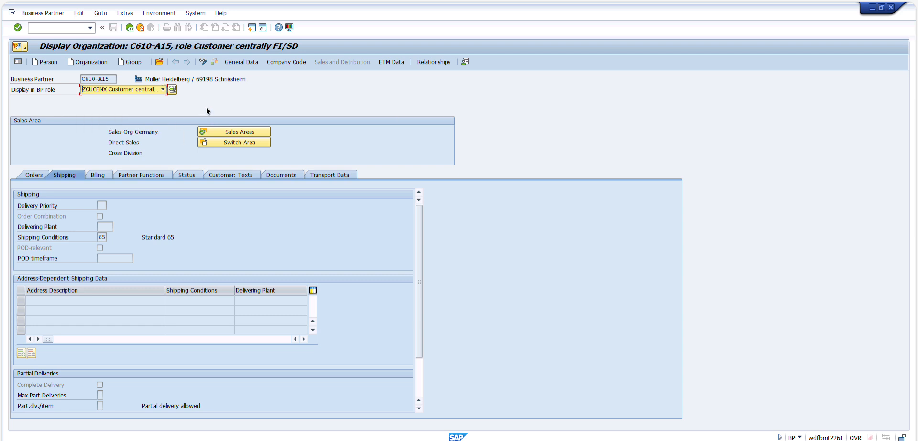
{"action": "left_click", "coordinate": [257, 62]}
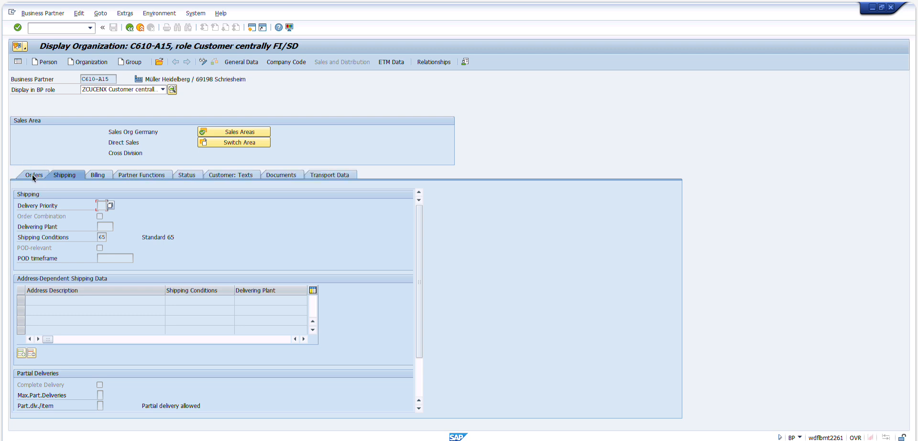
- Review the partner's order data, sales areas and the shipping conditions in its sales area shipping data
{"action": "left_click", "coordinate": [33, 174]}
{"action": "left_click", "coordinate": [221, 132]}
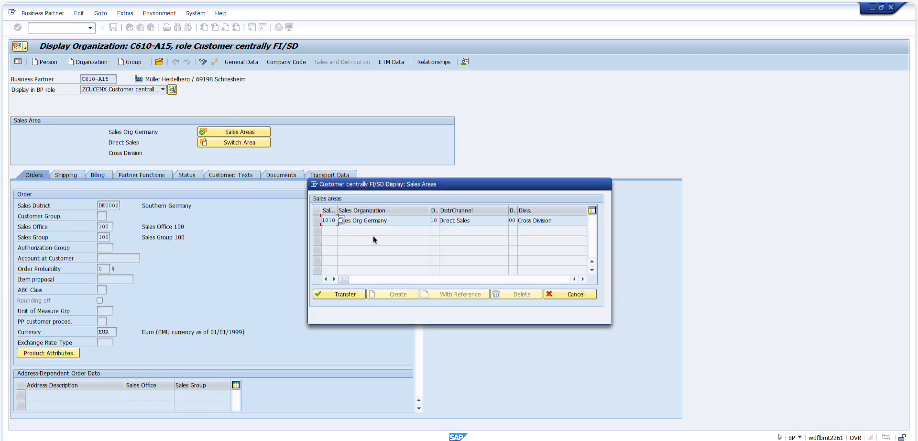
{"action": "left_click", "coordinate": [577, 294]}
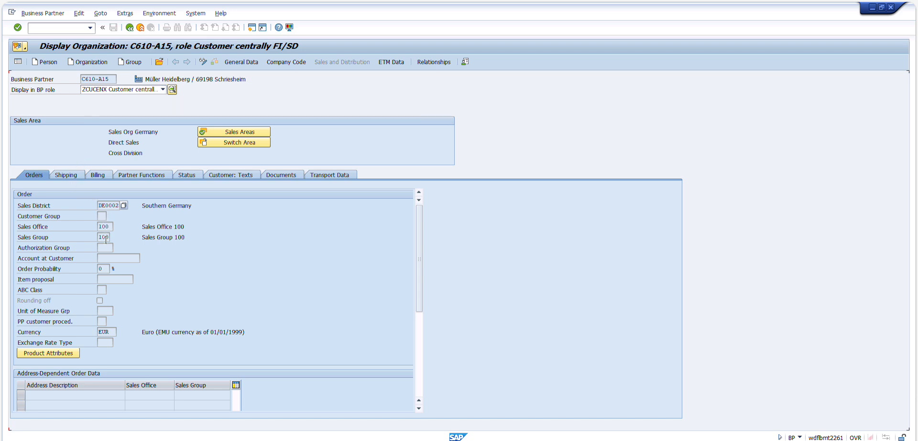
{"action": "left_click", "coordinate": [67, 178]}
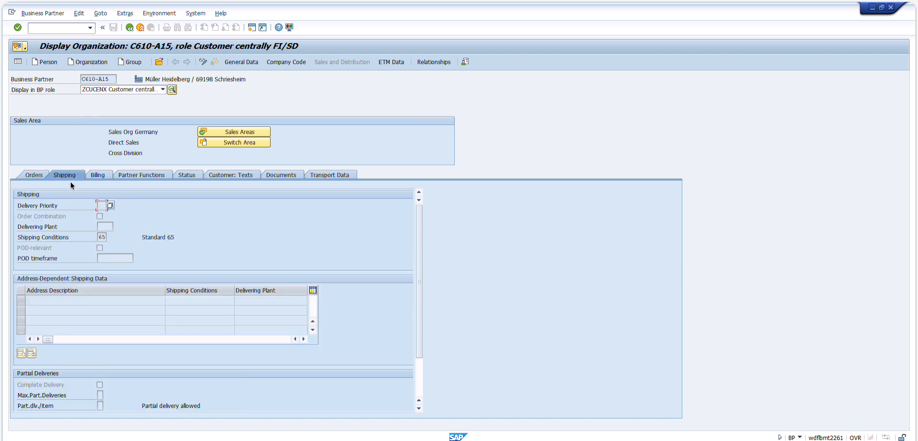
{"action": "left_click", "coordinate": [102, 237]}
{"action": "left_click", "coordinate": [66, 175]}
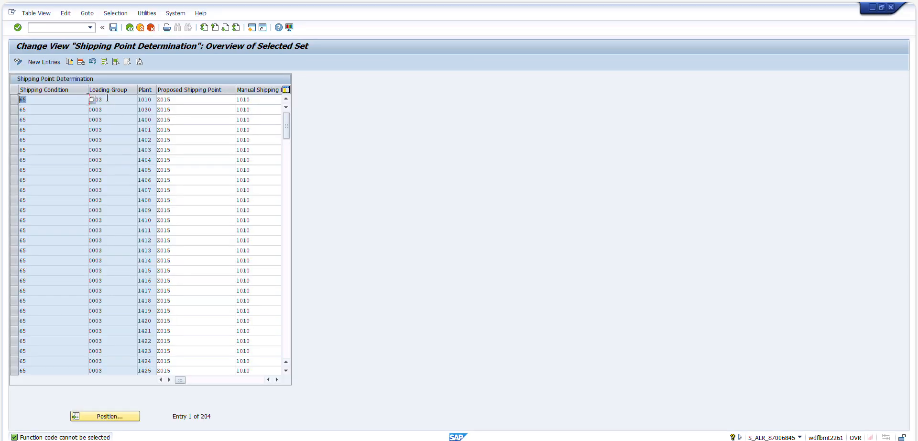
- Switch to the Excel customizing list, search for Loading Group and copy its transaction code MM03
{"action": "left_click", "coordinate": [75, 100]}
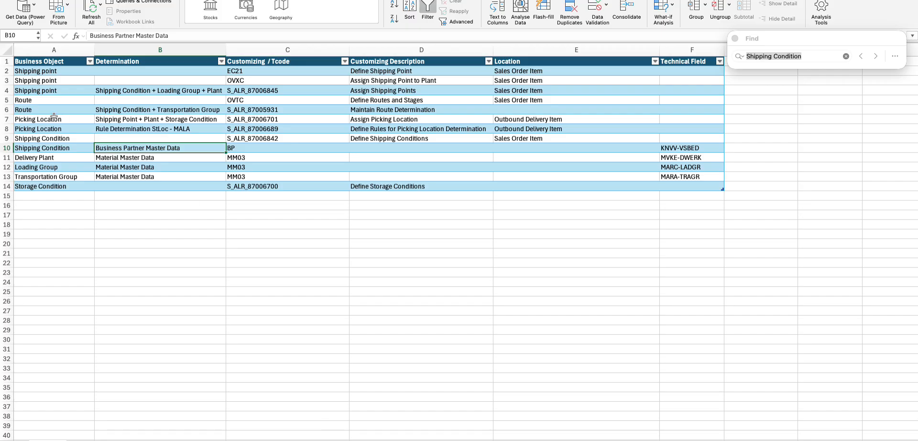
{"action": "key", "text": "super+f"}
{"action": "type", "text": "C610-A15"}
{"action": "key", "text": "super+a"}
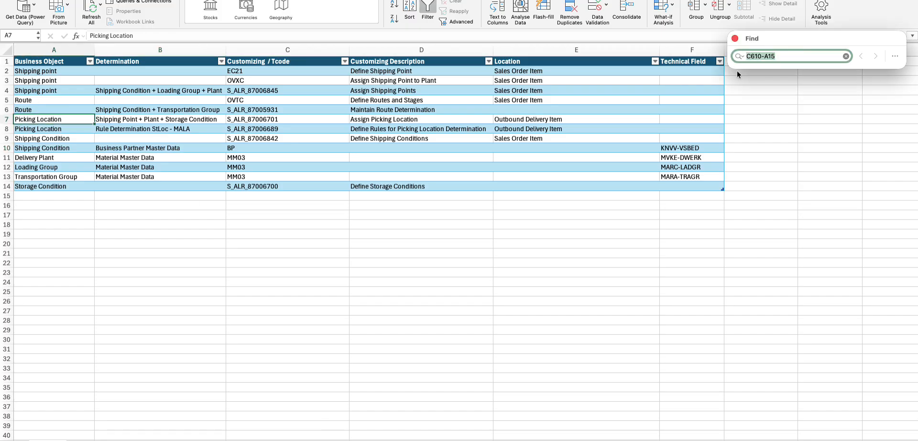
{"action": "type", "text": "Loading Group"}
{"action": "key", "text": "Return"}
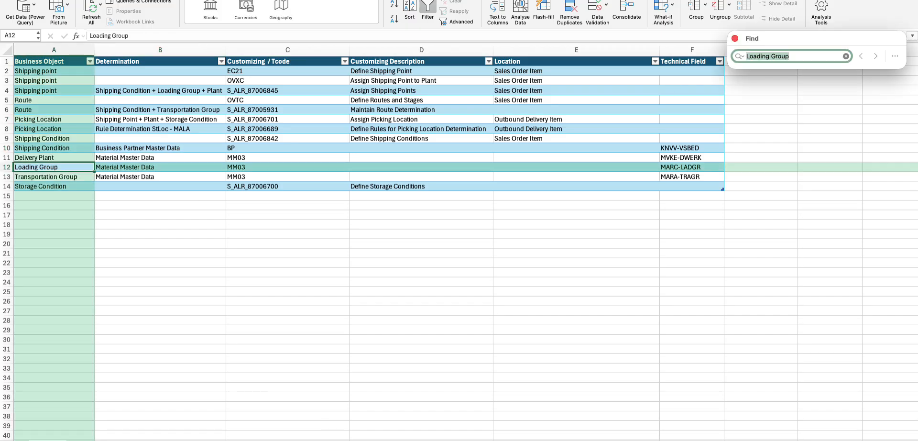
{"action": "left_click", "coordinate": [65, 168]}
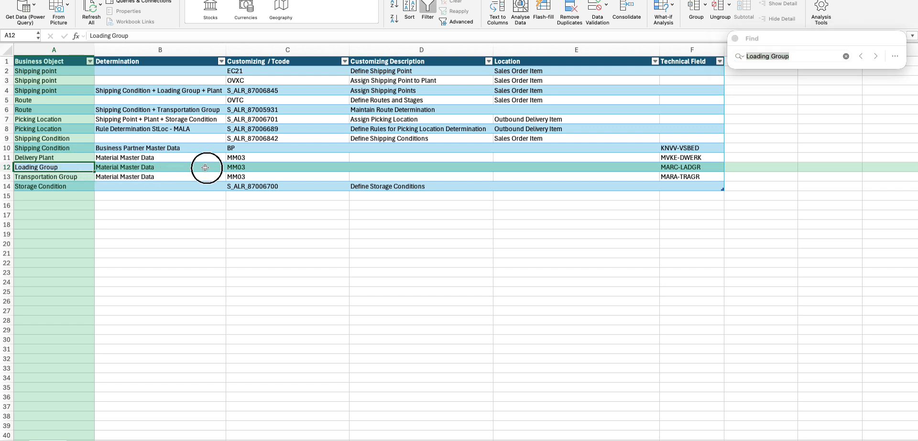
{"action": "left_click", "coordinate": [258, 169]}
{"action": "key", "text": "super+c"}
- Switch to SAP, view the field help in the Shipping Point Determination view and leave the business partner display
{"action": "key", "text": "super+Tab"}
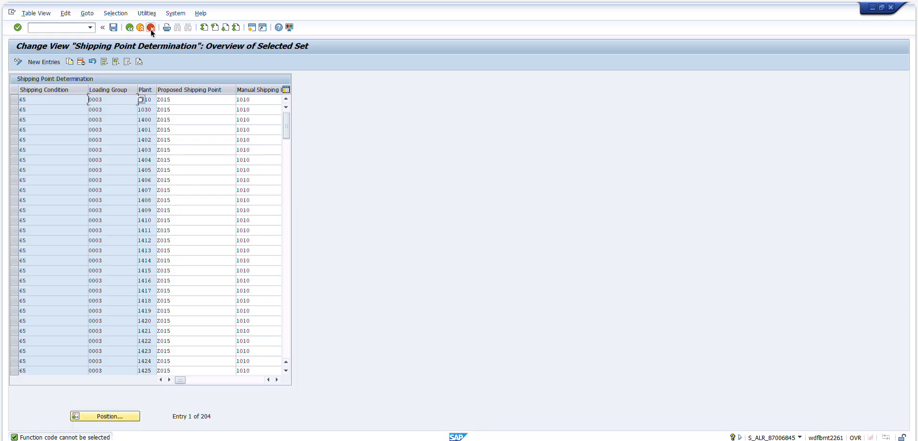
{"action": "key", "text": "F1"}
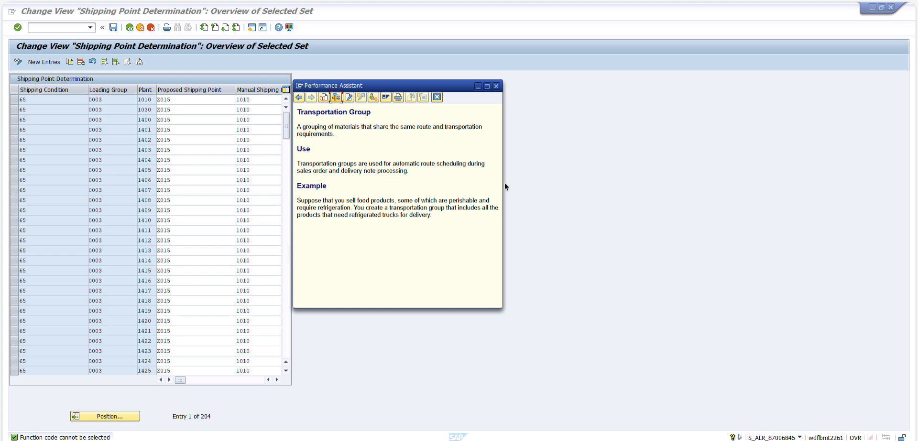
{"action": "left_click", "coordinate": [496, 86]}
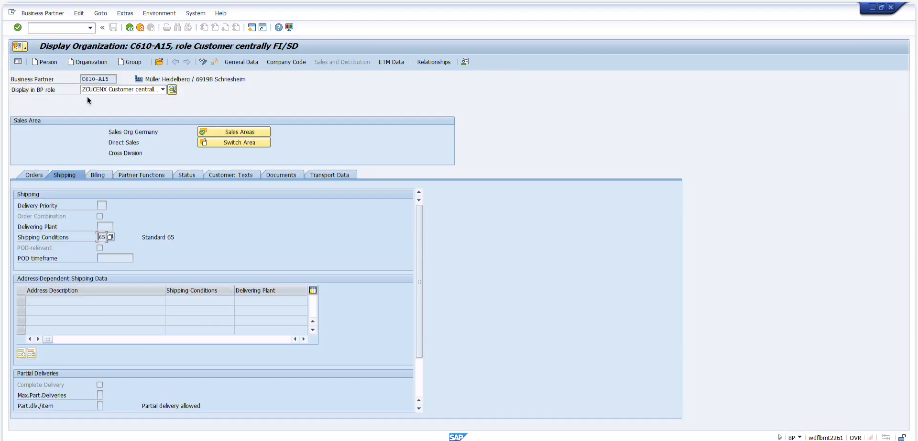
{"action": "left_click", "coordinate": [141, 27]}
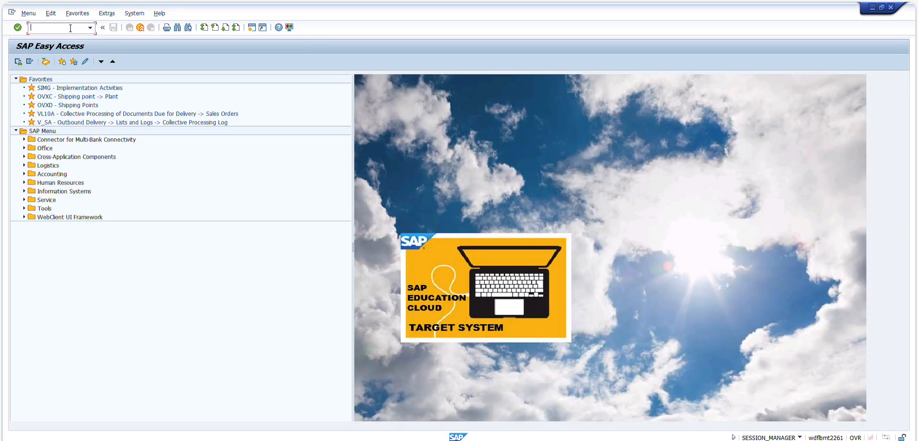
- Display material P610-115 in MM03 with the two Sales Org. Data views and Sales: General/Plant Data for plant 1010
{"action": "type", "text": "mm03"}
{"action": "key", "text": "Return"}
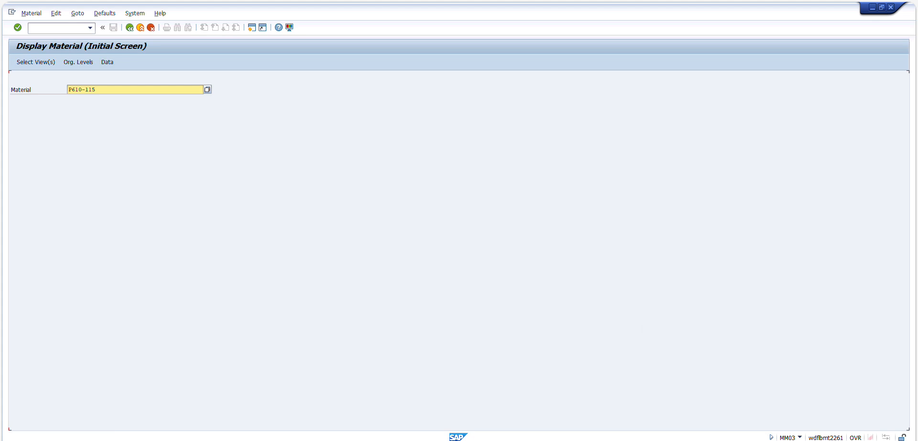
{"action": "left_click", "coordinate": [128, 90]}
{"action": "key", "text": "Return"}
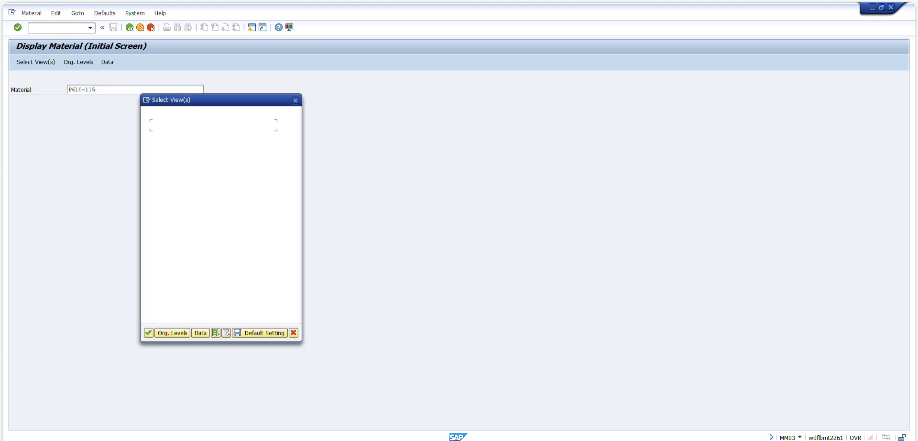
{"action": "left_click_drag", "start_coordinate": [150, 146], "coordinate": [149, 163]}
{"action": "left_click", "coordinate": [148, 333]}
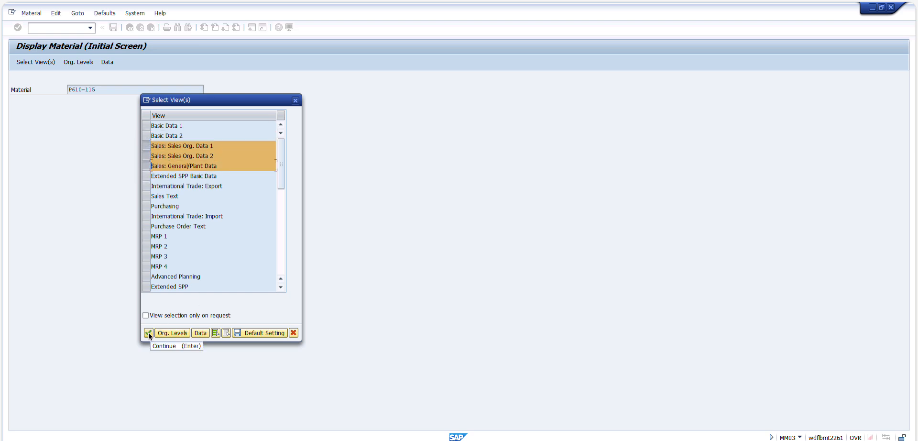
{"action": "left_click", "coordinate": [170, 115]}
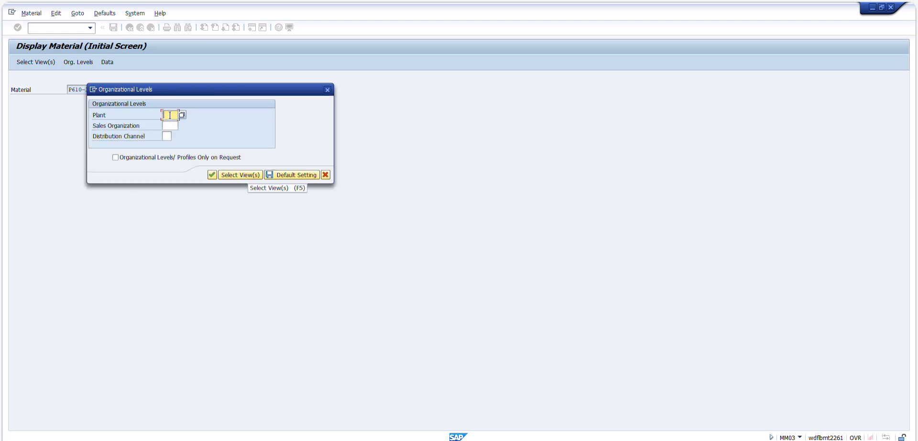
{"action": "type", "text": "1010"}
{"action": "key", "text": "Return"}
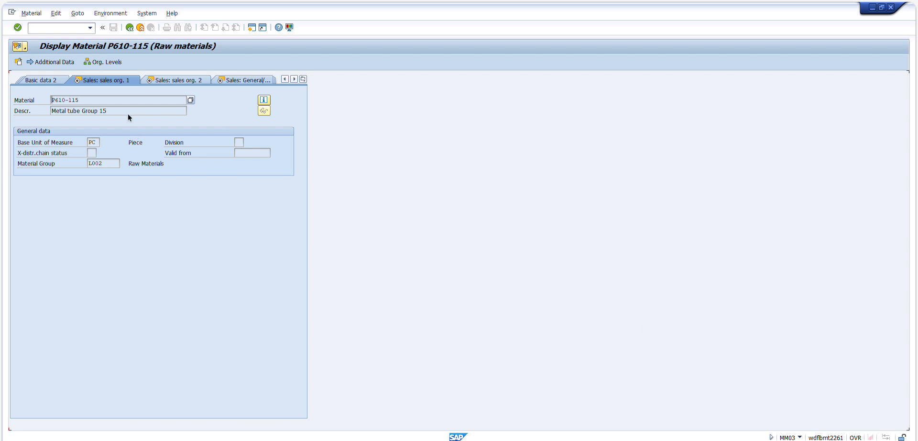
- Set the material's organizational levels to sales organization 1010 and distribution channel 10
{"action": "left_click", "coordinate": [90, 63]}
{"action": "left_click", "coordinate": [153, 148]}
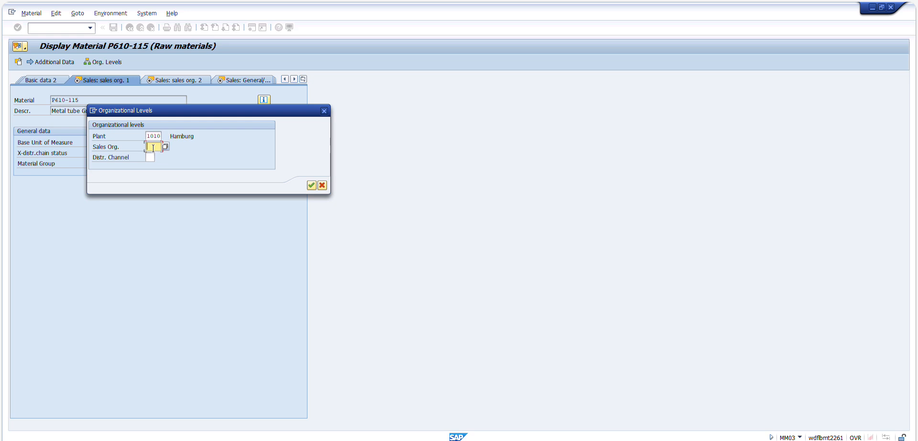
{"action": "type", "text": "1010"}
{"action": "key", "text": "Tab"}
{"action": "type", "text": "10"}
{"action": "key", "text": "Return"}
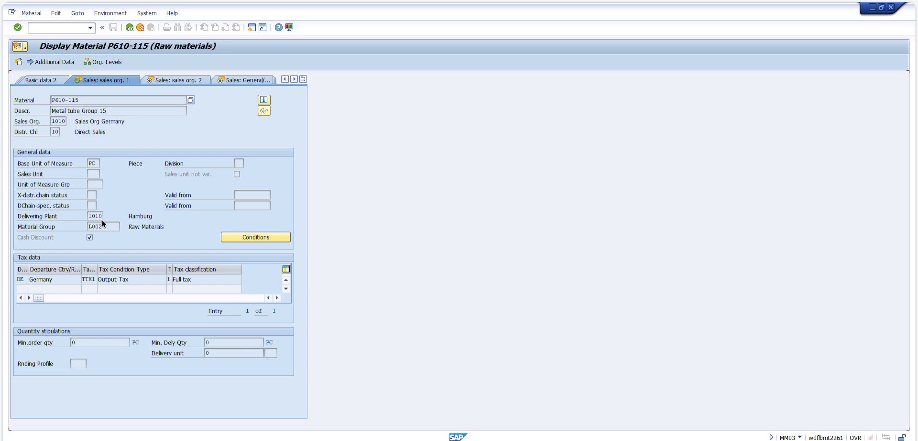
- Check the material's delivering plant and go through the second sales organization view to the general plant sales data
{"action": "left_click_drag", "start_coordinate": [102, 219], "coordinate": [71, 217]}
{"action": "left_click", "coordinate": [176, 79]}
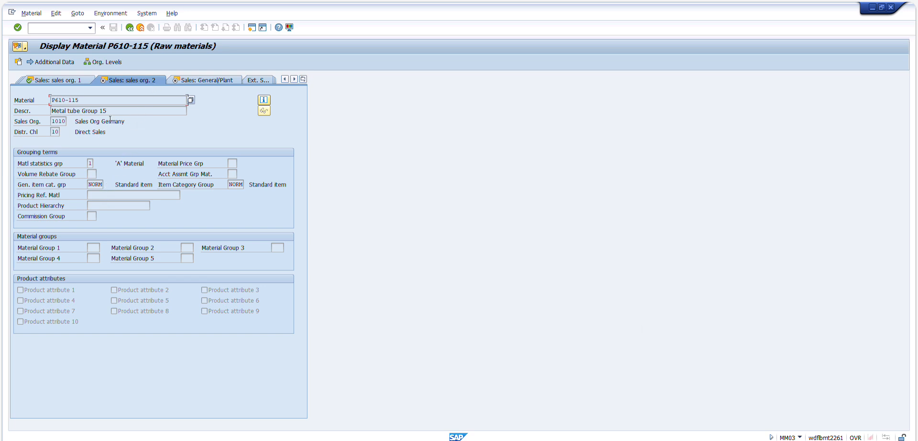
{"action": "left_click", "coordinate": [189, 80]}
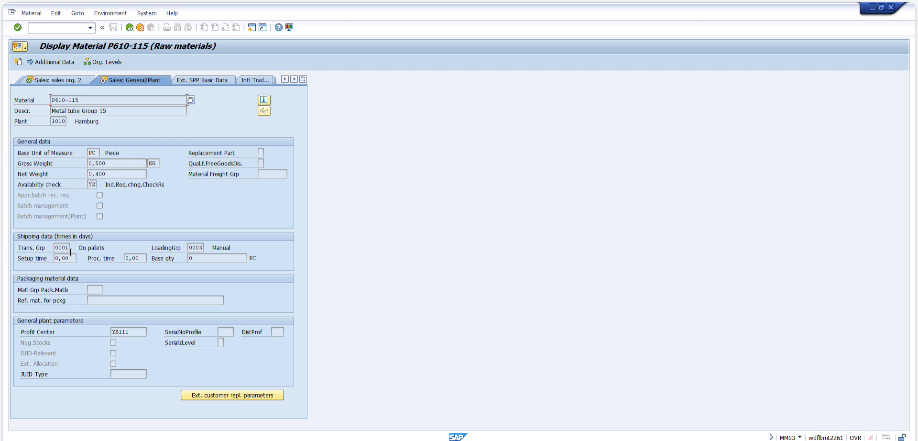
- View the possible entries and the field help for the material's loading group
{"action": "left_click", "coordinate": [203, 246]}
{"action": "key", "text": "F4"}
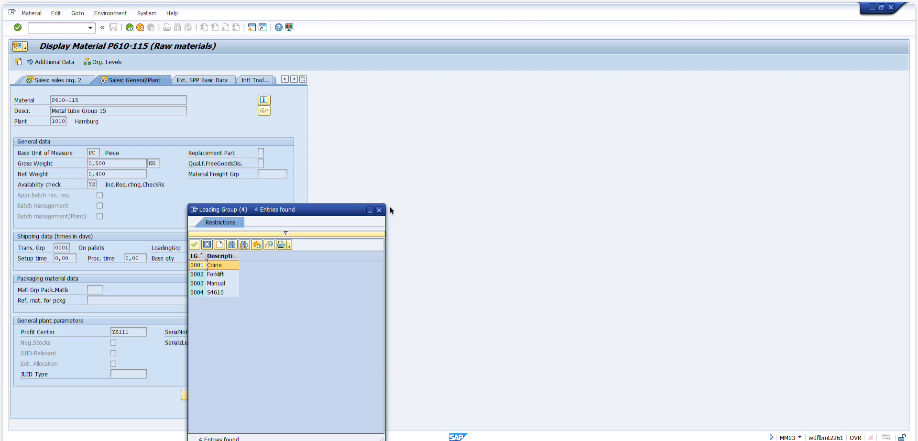
{"action": "key", "text": "Escape"}
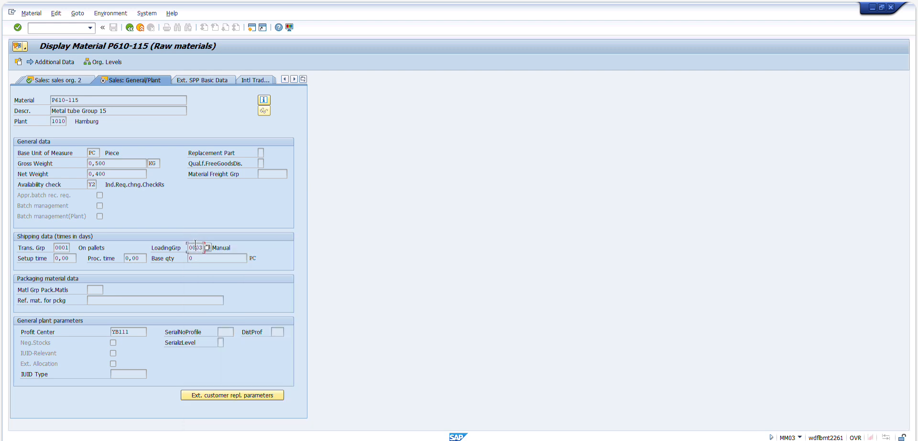
{"action": "key", "text": "F1"}
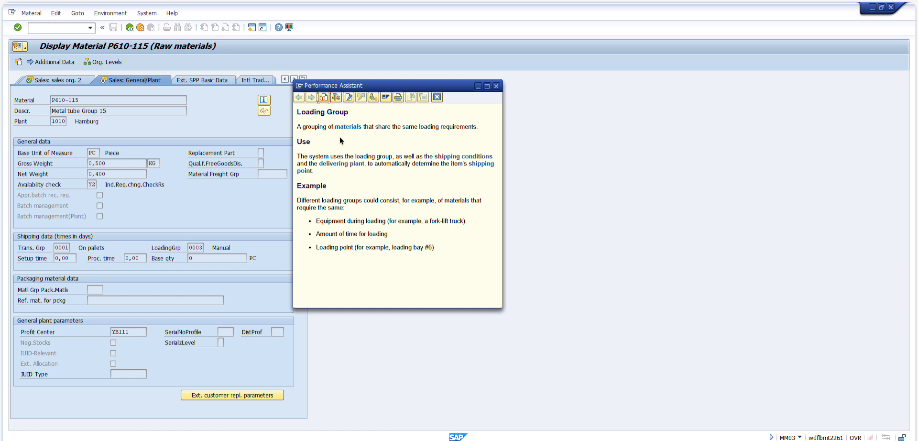
{"action": "left_click", "coordinate": [496, 86]}
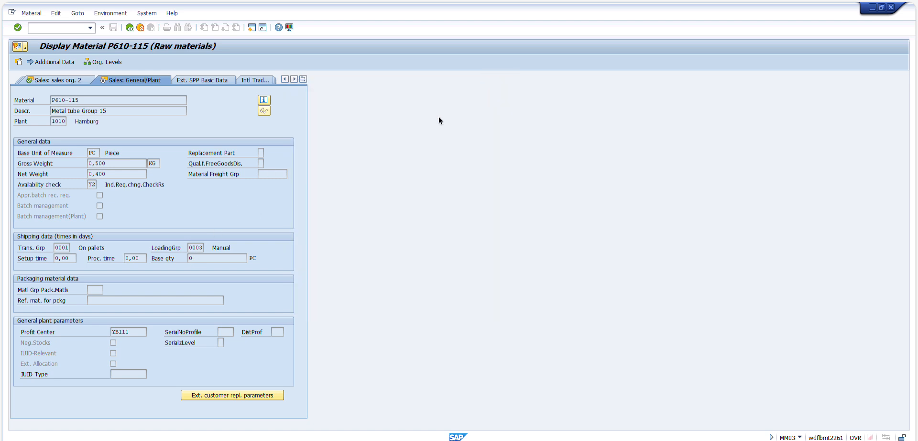
- Show the technical information of the loading group field and examine its table and field names
{"action": "right_click", "coordinate": [195, 249]}
{"action": "left_click", "coordinate": [210, 258]}
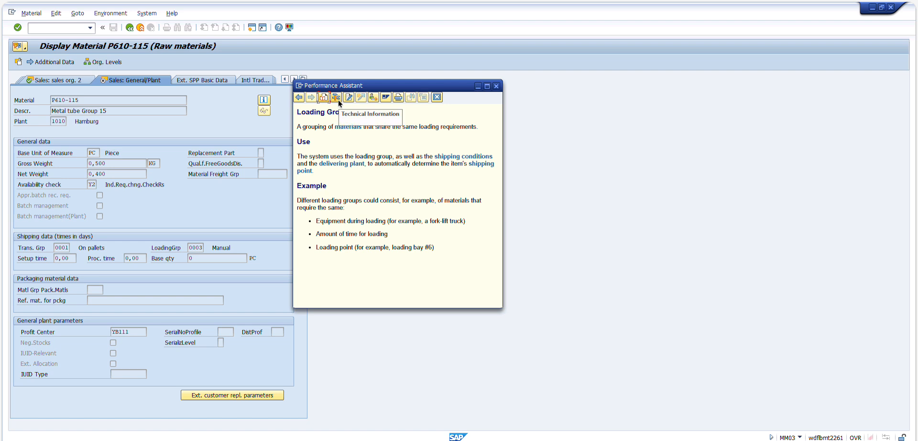
{"action": "left_click", "coordinate": [337, 97]}
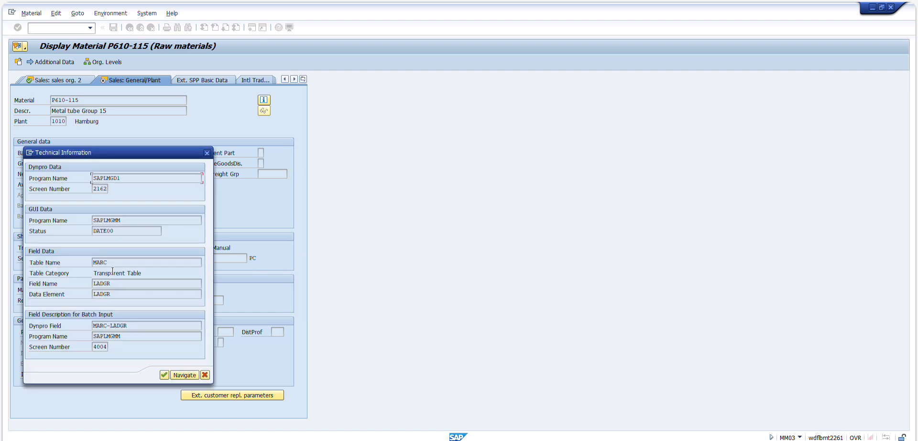
{"action": "left_click_drag", "start_coordinate": [107, 262], "coordinate": [59, 275]}
{"action": "left_click", "coordinate": [124, 282]}
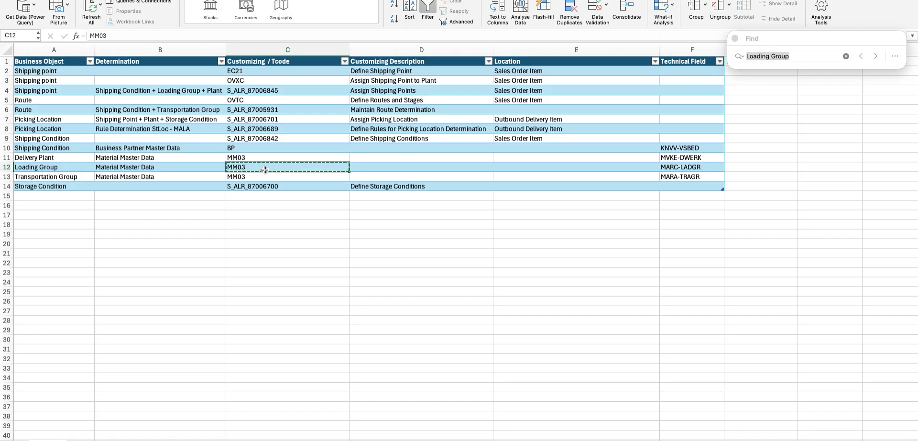
- Switch to the Excel customizing list and check the technical field in the Loading Group row
{"action": "left_click_drag", "start_coordinate": [268, 169], "coordinate": [680, 169]}
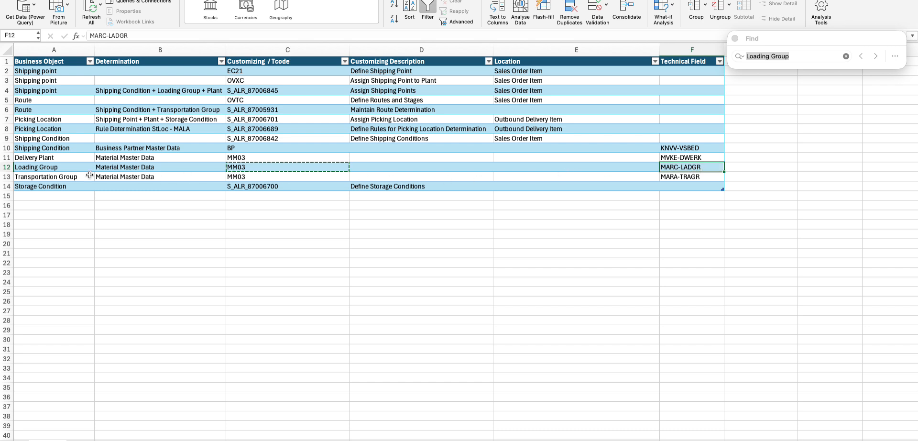
{"action": "left_click", "coordinate": [51, 168]}
{"action": "left_click_drag", "start_coordinate": [51, 168], "coordinate": [688, 167]}
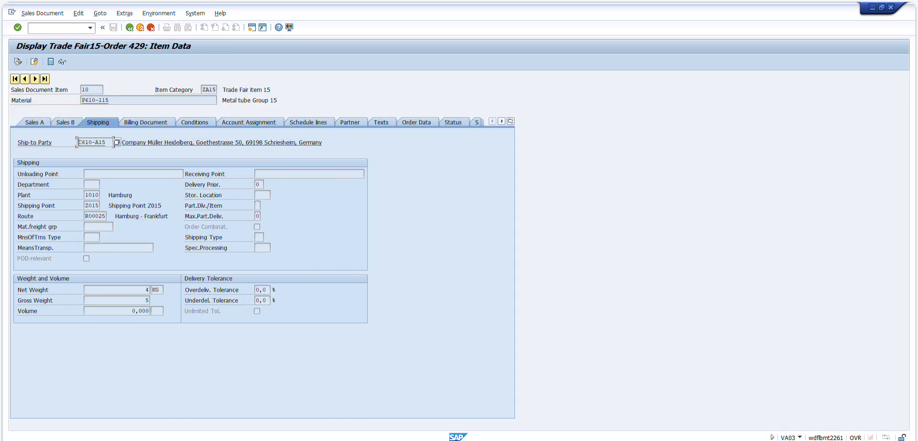
- Switch to SAP and check the shipping condition, loading group, plant and proposed shipping point in the first Shipping Point Determination entry
{"action": "key", "text": "F1"}
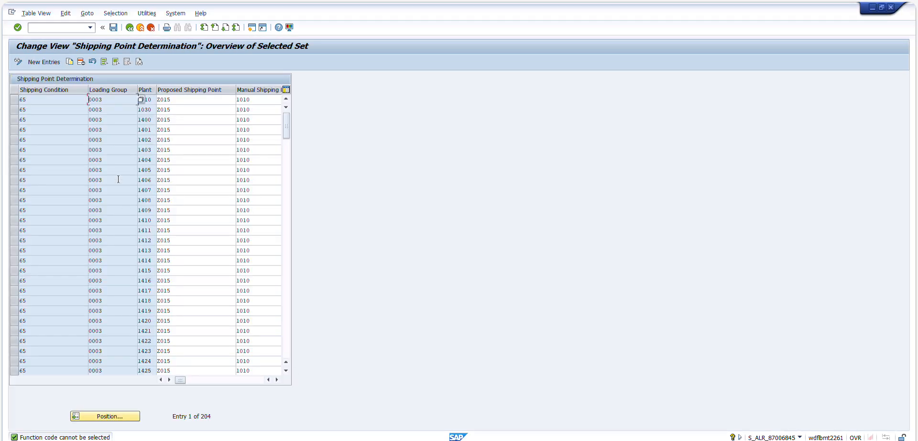
{"action": "double_click", "coordinate": [186, 99]}
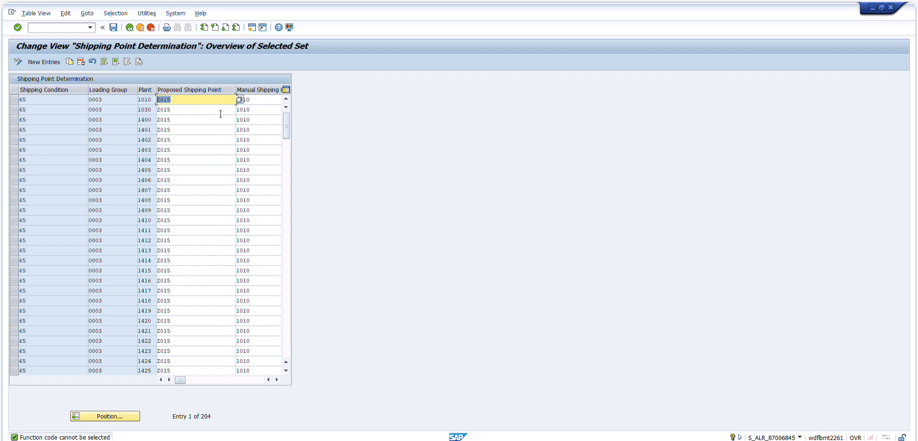
{"action": "left_click", "coordinate": [39, 98]}
{"action": "left_click_drag", "start_coordinate": [7, 99], "coordinate": [3, 99]}
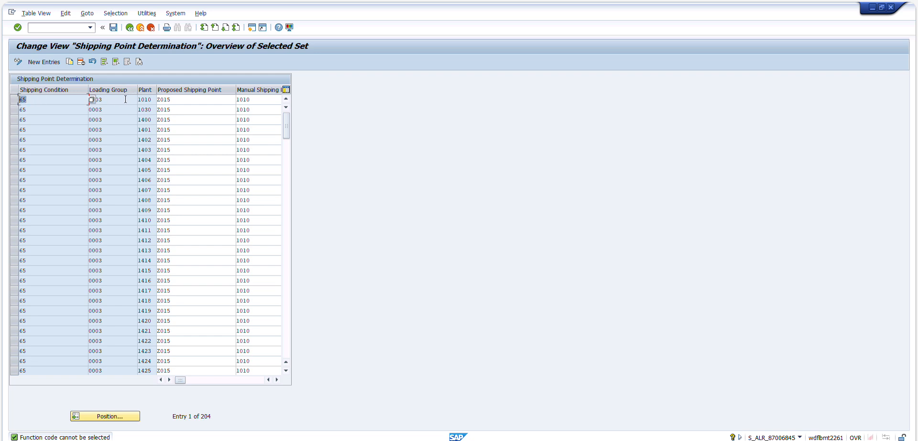
{"action": "left_click_drag", "start_coordinate": [102, 99], "coordinate": [93, 99]}
{"action": "left_click", "coordinate": [138, 99]}
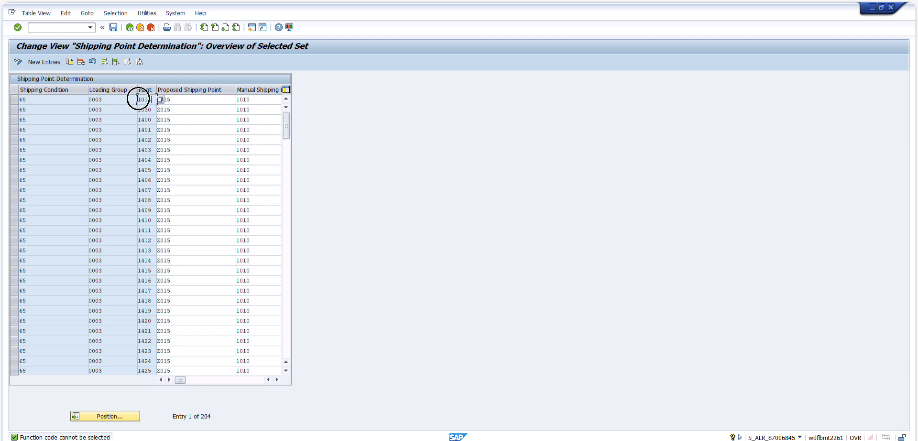
{"action": "double_click", "coordinate": [138, 98]}
{"action": "left_click", "coordinate": [178, 100]}
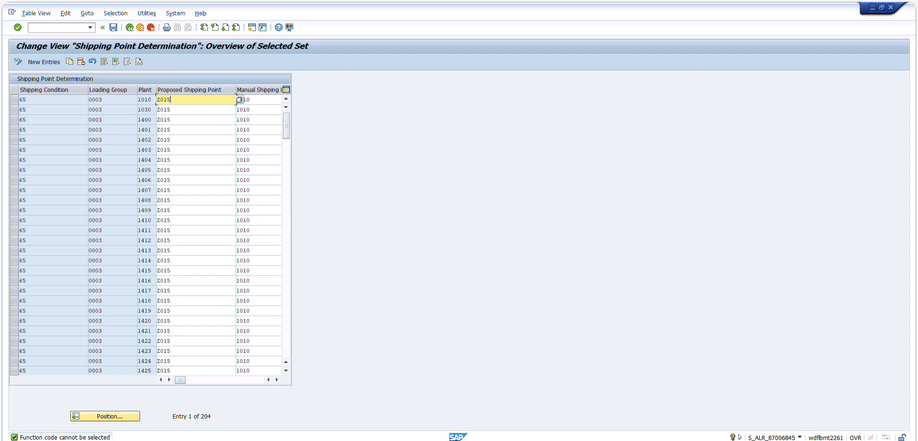
- Return to the loading group's field help, reopen its technical information and copy the table name MARC
{"action": "mouse_move", "coordinate": [363, 440]}
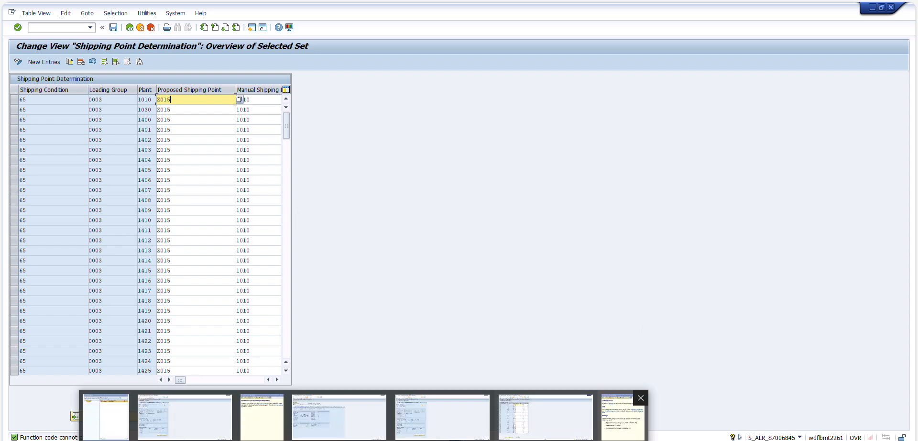
{"action": "left_click", "coordinate": [618, 418]}
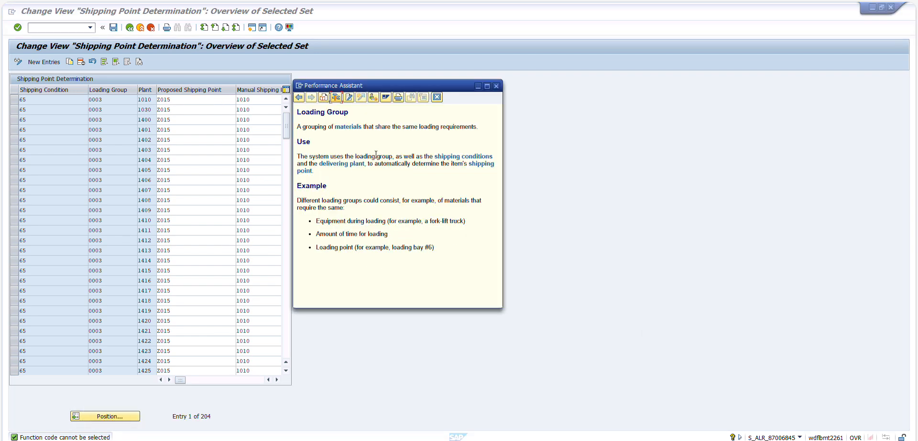
{"action": "left_click", "coordinate": [336, 100]}
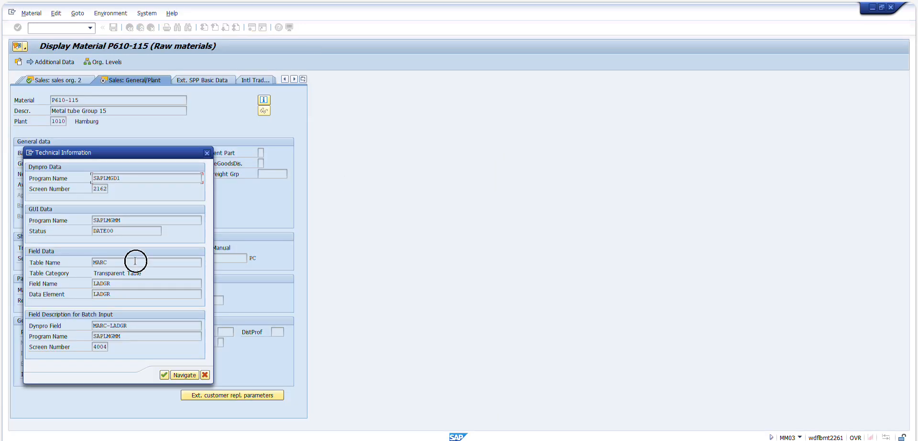
{"action": "left_click_drag", "start_coordinate": [150, 157], "coordinate": [454, 133]}
{"action": "left_click_drag", "start_coordinate": [415, 240], "coordinate": [375, 242]}
{"action": "key", "text": "ctrl+c"}
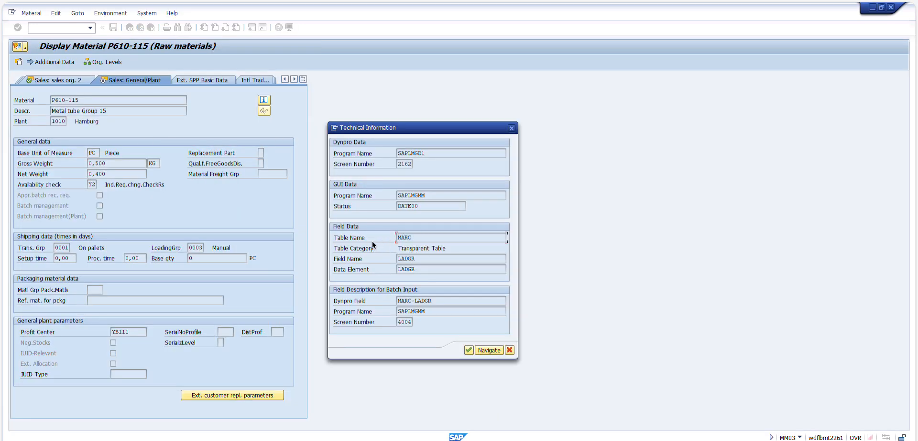
{"action": "key", "text": "super+t"}
{"action": "key", "text": "super+w"}
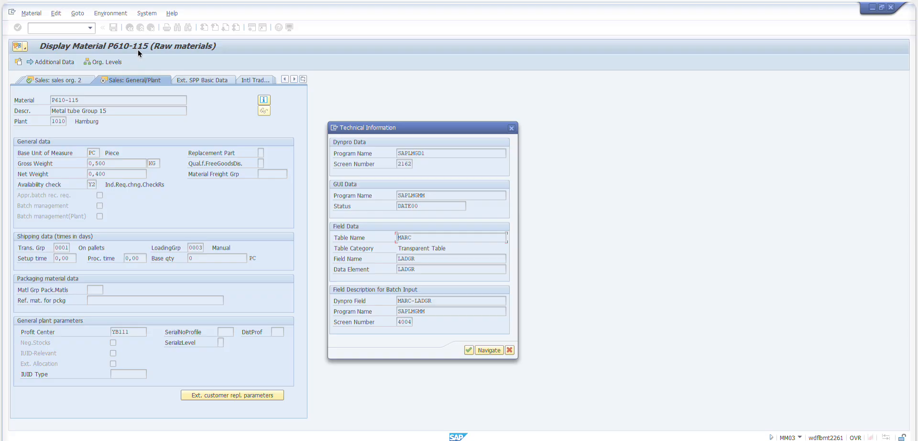
- Close the loading group help, open a new session and bring up table MARC in the General Table Display (SE16N)
{"action": "left_click", "coordinate": [512, 131]}
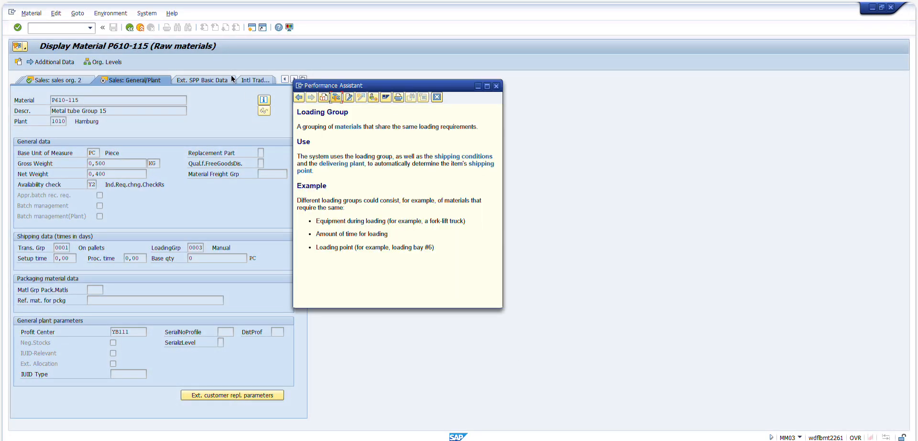
{"action": "left_click", "coordinate": [495, 87]}
{"action": "left_click", "coordinate": [252, 28]}
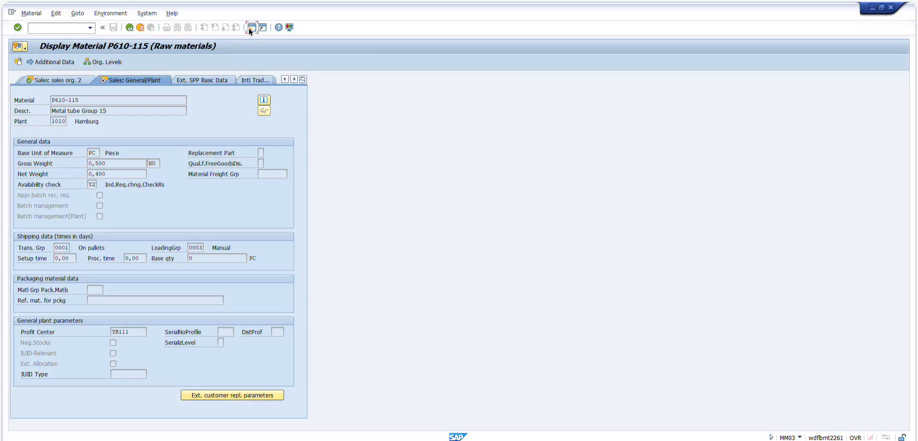
{"action": "type", "text": "se16n"}
{"action": "key", "text": "Return"}
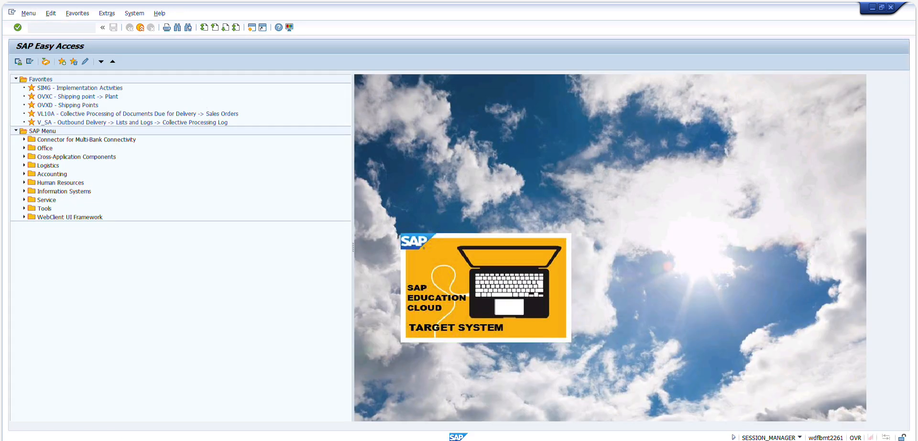
{"action": "type", "text": "MARC"}
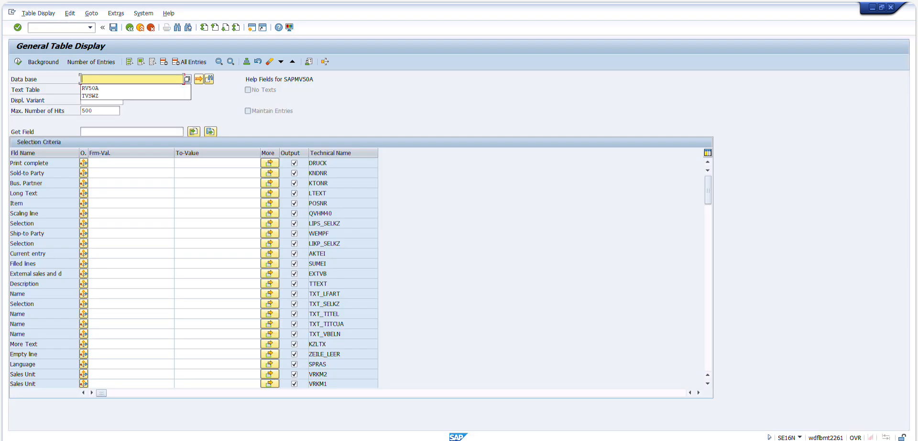
{"action": "left_click", "coordinate": [130, 29]}
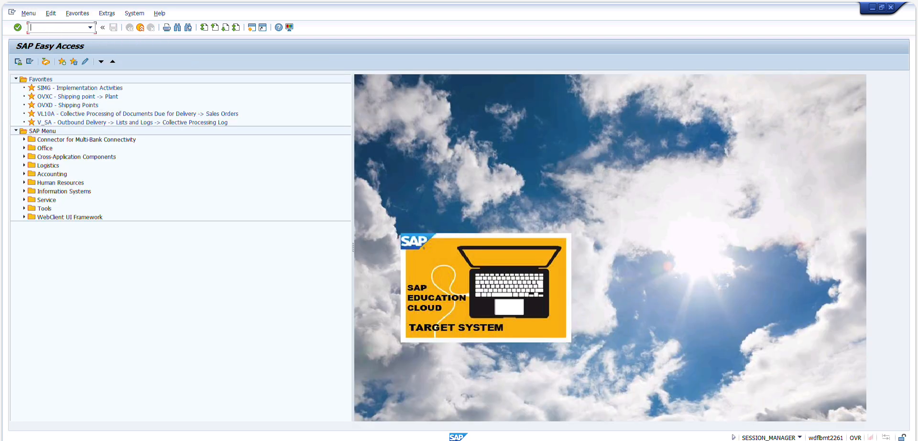
{"action": "type", "text": "se16n"}
{"action": "key", "text": "Return"}
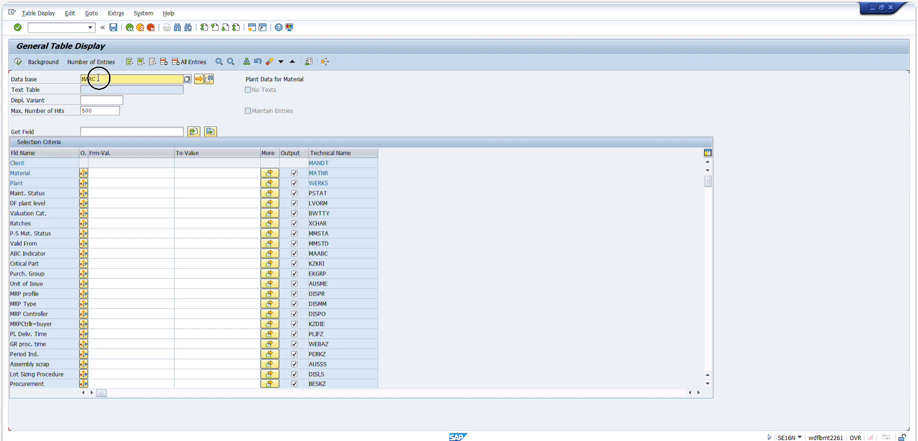
{"action": "left_click_drag", "start_coordinate": [95, 78], "coordinate": [60, 75]}
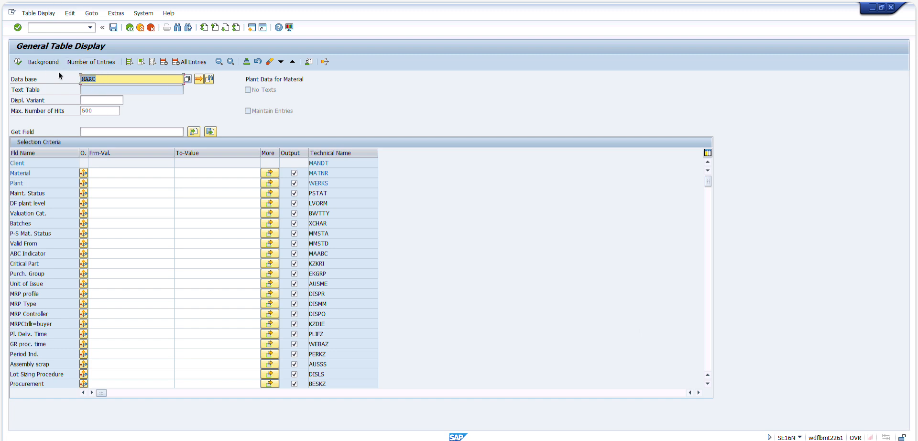
- Display the MARC table entries for material P610-115 in plant 1010
{"action": "left_click", "coordinate": [139, 78]}
{"action": "left_click_drag", "start_coordinate": [248, 80], "coordinate": [304, 80]}
{"action": "left_click", "coordinate": [304, 81]}
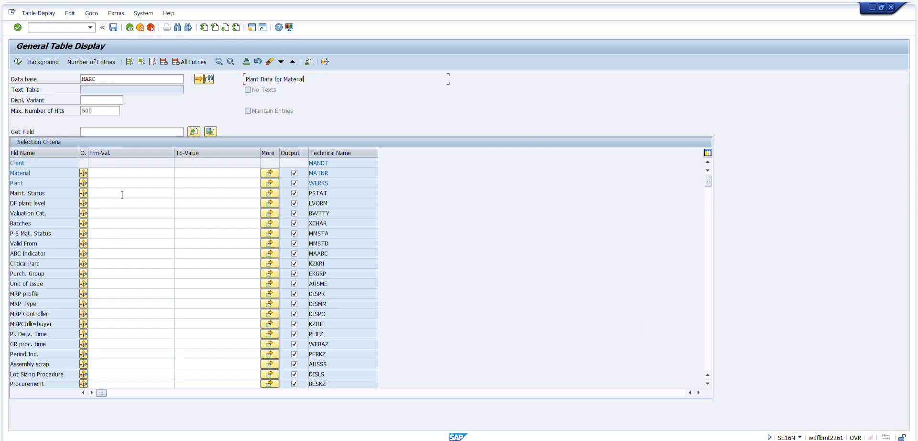
{"action": "left_click", "coordinate": [130, 173]}
{"action": "type", "text": "P"}
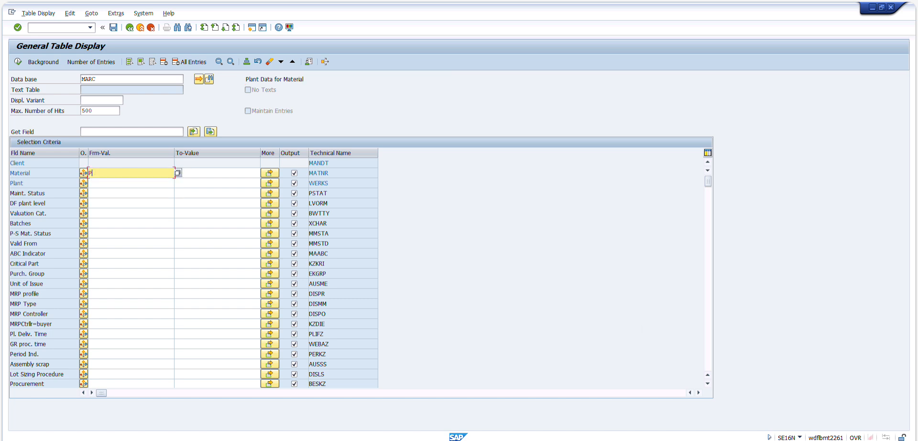
{"action": "type", "text": "610-115"}
{"action": "left_click", "coordinate": [110, 184]}
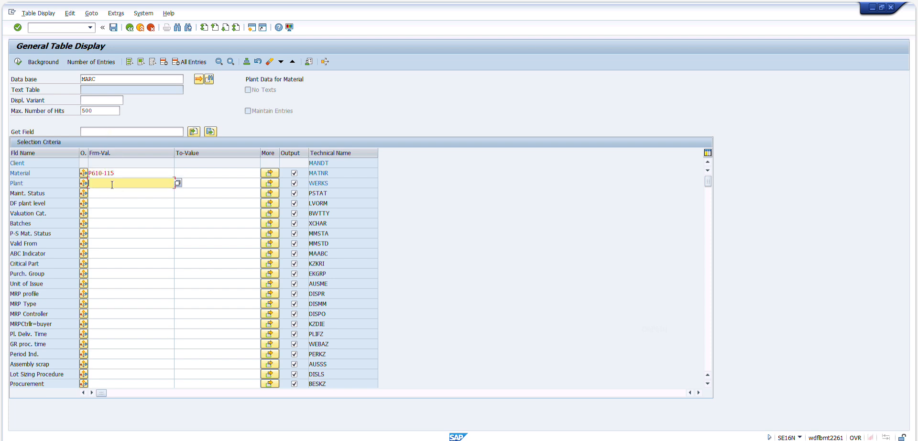
{"action": "type", "text": "1010"}
{"action": "key", "text": "Tab"}
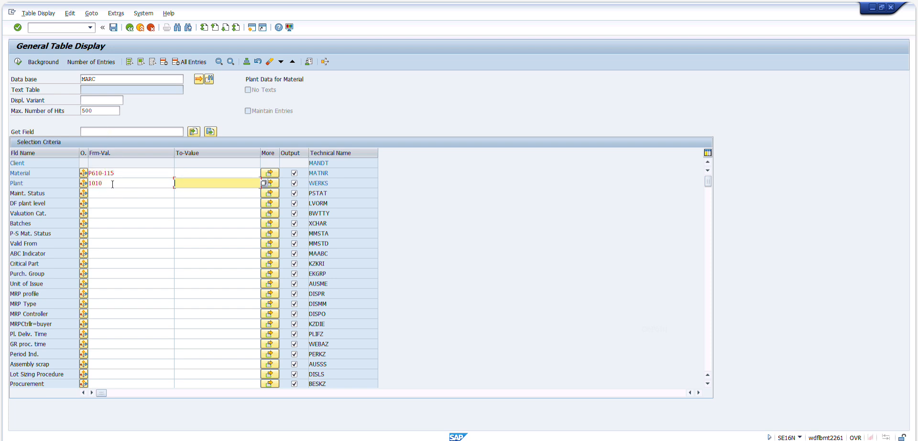
{"action": "left_click", "coordinate": [19, 61]}
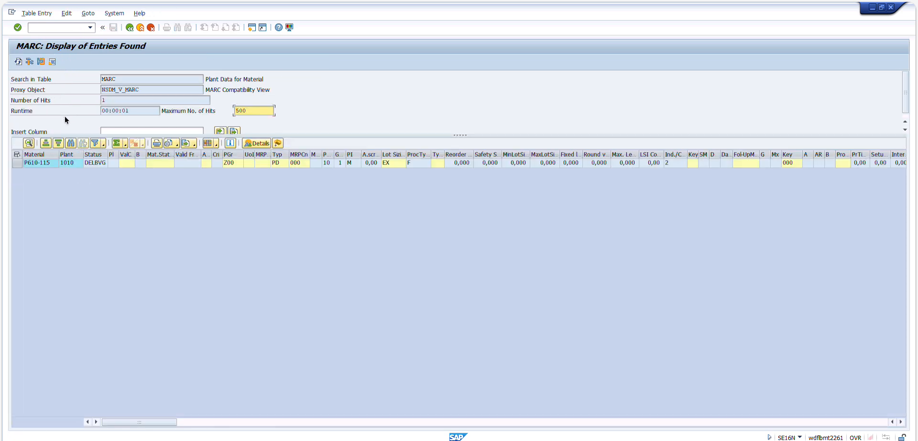
- Open the detailed display of the found MARC entry and check its material and plant values
{"action": "double_click", "coordinate": [41, 164]}
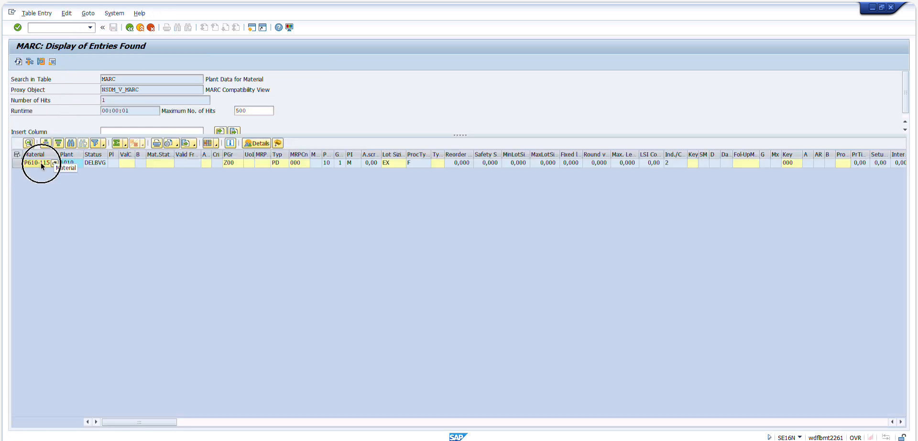
{"action": "left_click_drag", "start_coordinate": [172, 124], "coordinate": [397, 73]}
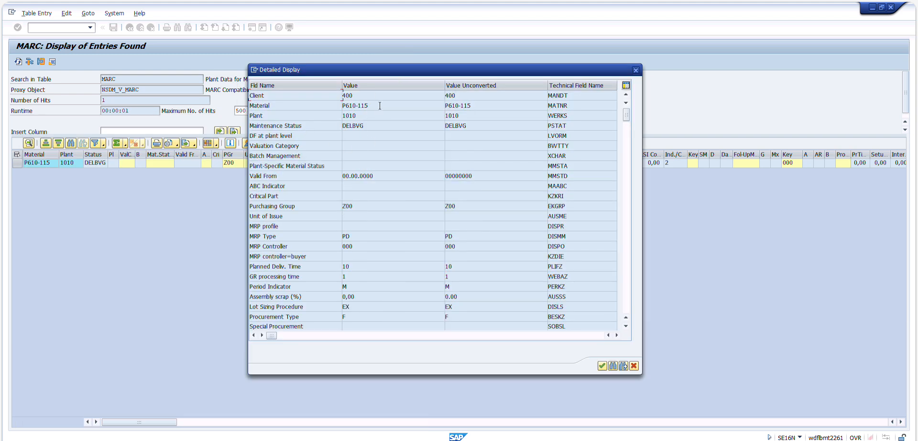
{"action": "left_click_drag", "start_coordinate": [380, 98], "coordinate": [313, 107]}
{"action": "left_click_drag", "start_coordinate": [375, 116], "coordinate": [308, 125]}
- Search the entry's fields for Loading Group and check its value and technical field name
{"action": "key", "text": "ctrl+f"}
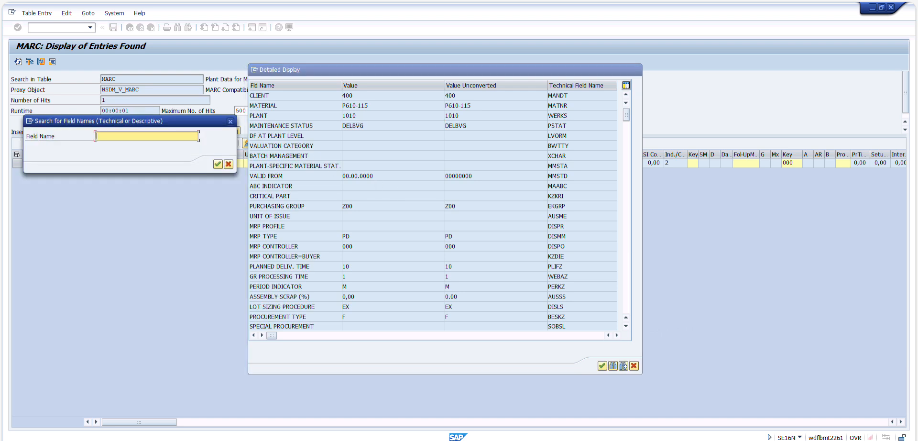
{"action": "type", "text": "Loading Group"}
{"action": "key", "text": "Return"}
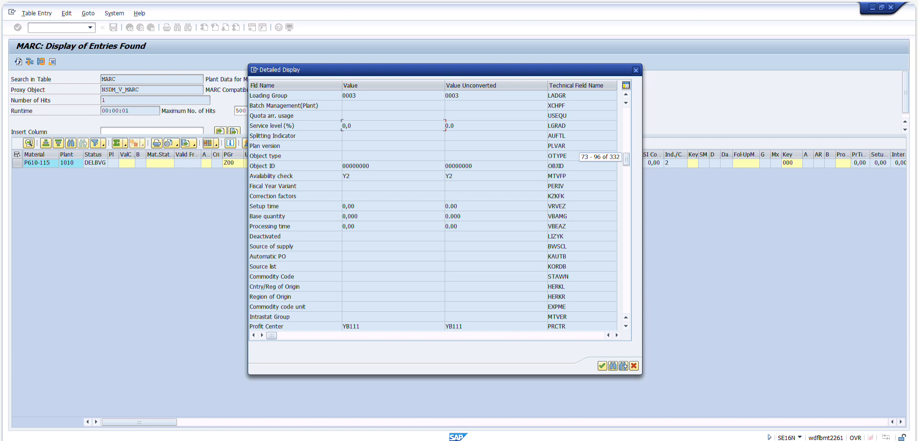
{"action": "left_click_drag", "start_coordinate": [548, 95], "coordinate": [564, 95]}
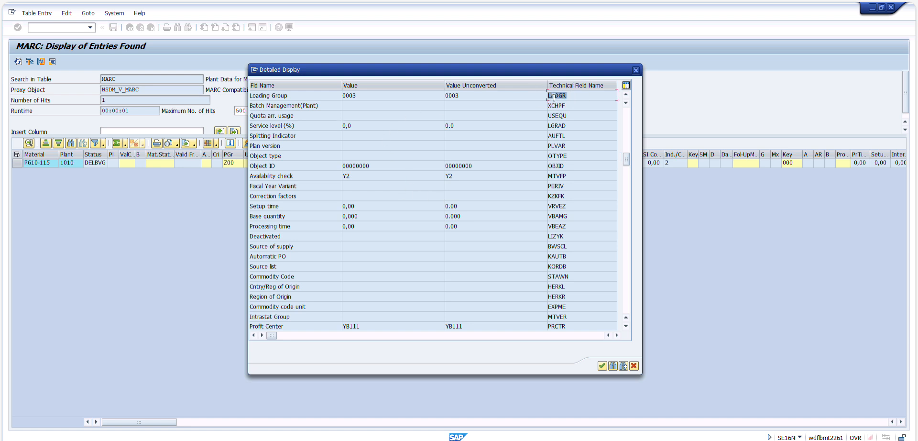
{"action": "left_click", "coordinate": [557, 97]}
{"action": "left_click_drag", "start_coordinate": [568, 96], "coordinate": [539, 97]}
{"action": "left_click", "coordinate": [576, 98]}
{"action": "left_click", "coordinate": [562, 97]}
{"action": "left_click_drag", "start_coordinate": [387, 95], "coordinate": [306, 97]}
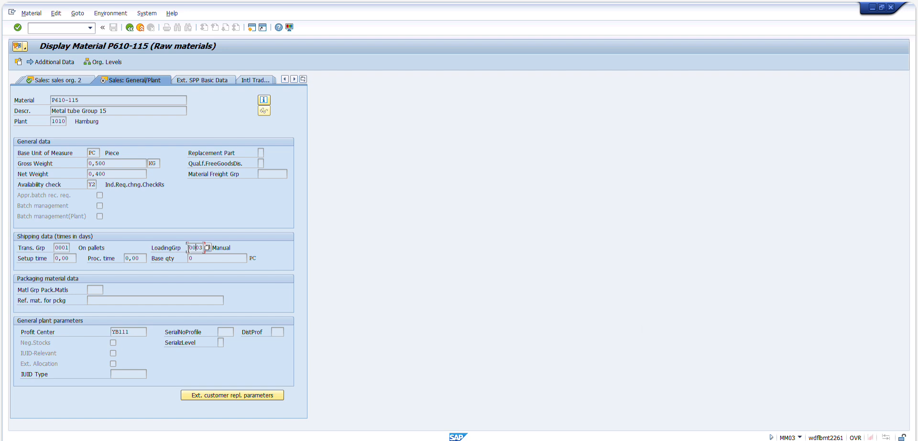
- Compare the loading group in the material's Sales: General/Plant view, and review the shipping point note in the exercise PDF
{"action": "left_click_drag", "start_coordinate": [187, 248], "coordinate": [202, 247]}
{"action": "left_click_drag", "start_coordinate": [189, 248], "coordinate": [217, 246]}
{"action": "mouse_move", "coordinate": [468, 425]}
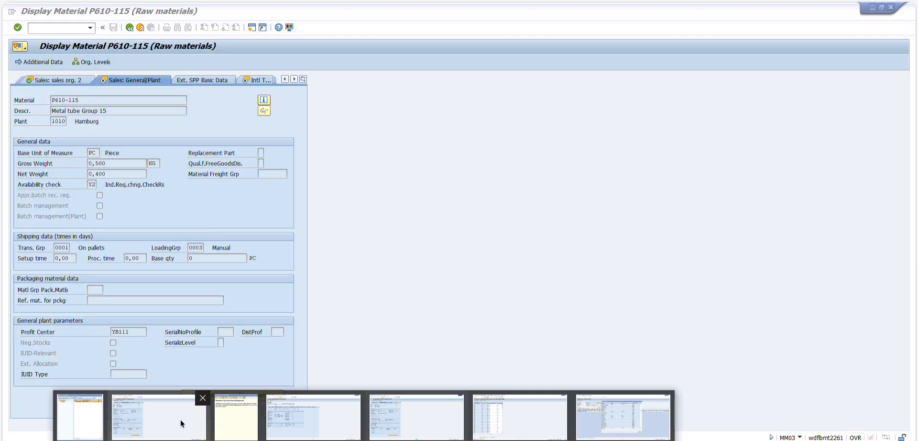
{"action": "left_click", "coordinate": [182, 422]}
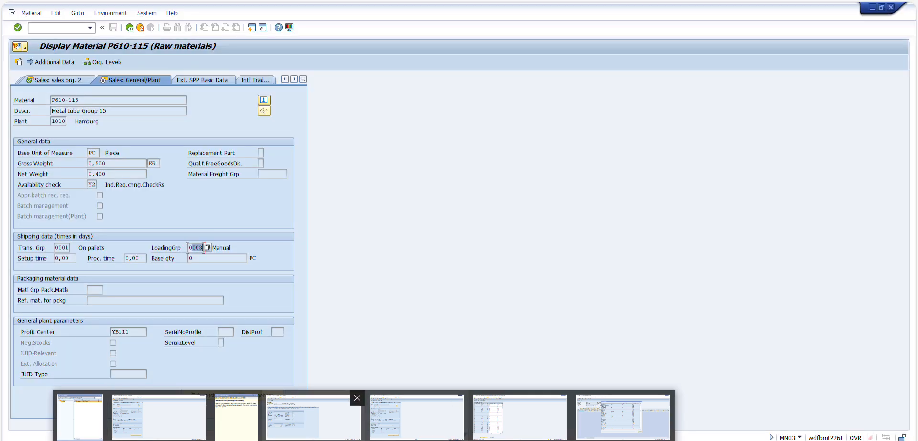
{"action": "left_click", "coordinate": [467, 168]}
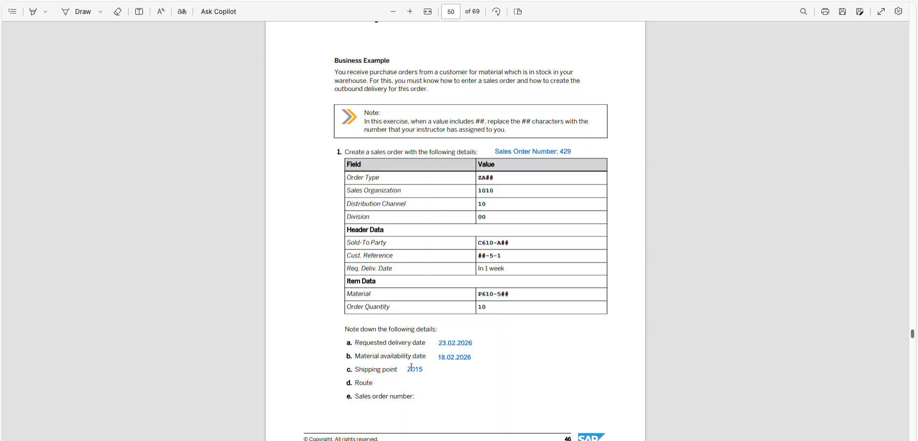
{"action": "left_click", "coordinate": [413, 369]}
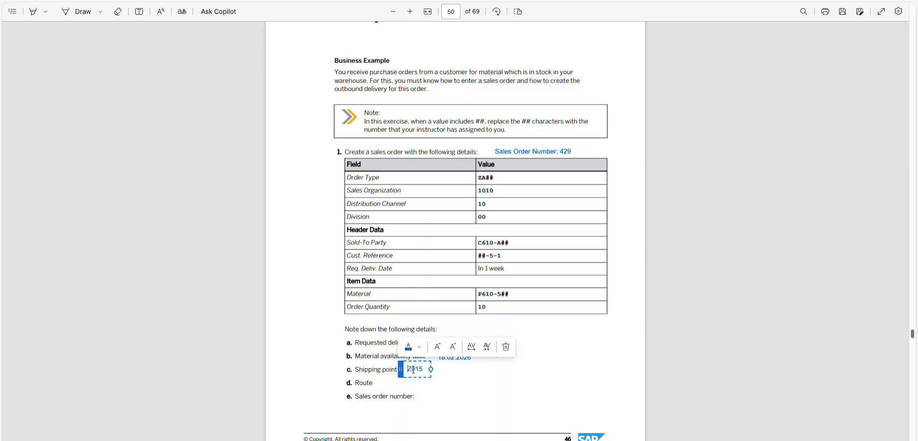
{"action": "left_click", "coordinate": [375, 370]}
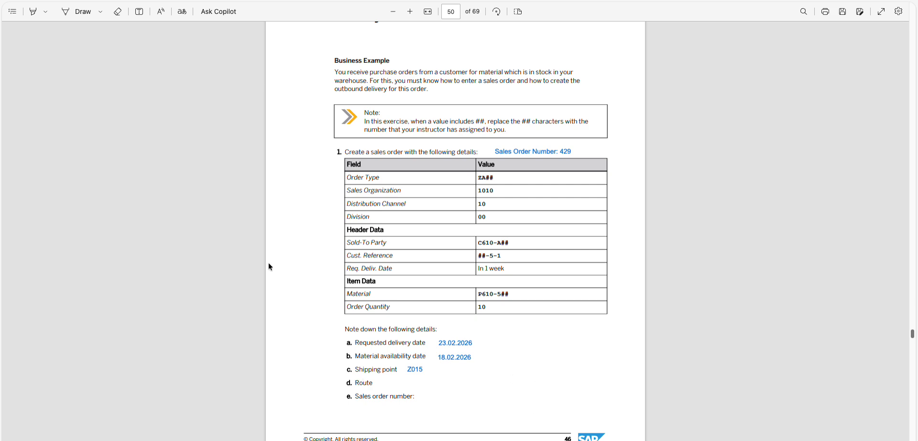
- Return to the sales order item's Shipping data in SAP and compare its shipping point with the note in the exercise PDF
{"action": "left_click", "coordinate": [143, 0]}
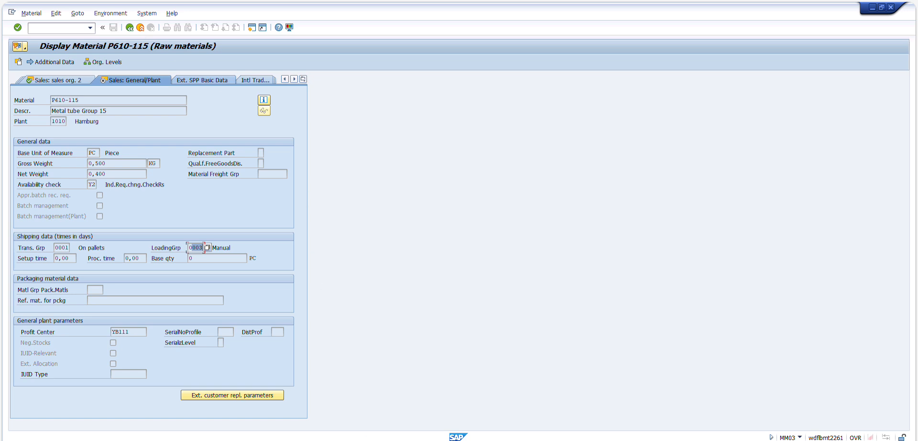
{"action": "left_click", "coordinate": [130, 27]}
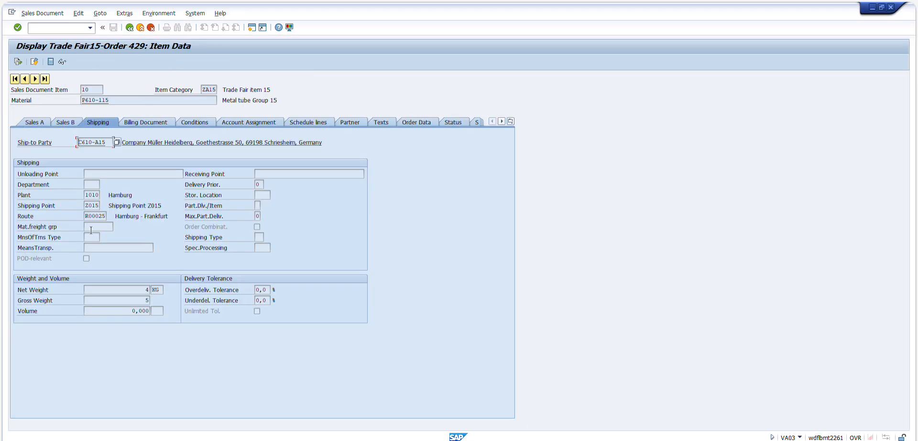
{"action": "key", "text": "ctrl"}
{"action": "left_click", "coordinate": [96, 205]}
{"action": "key", "text": "ctrl"}
{"action": "left_click", "coordinate": [109, 1]}
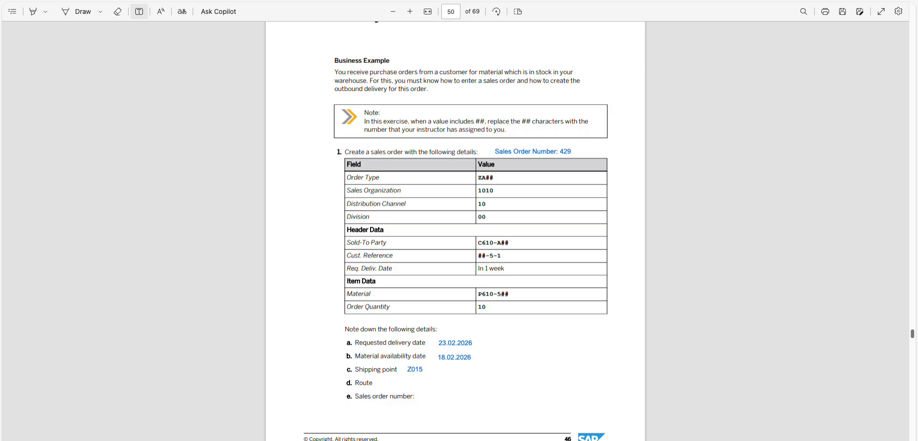
{"action": "double_click", "coordinate": [416, 369]}
{"action": "left_click", "coordinate": [375, 372]}
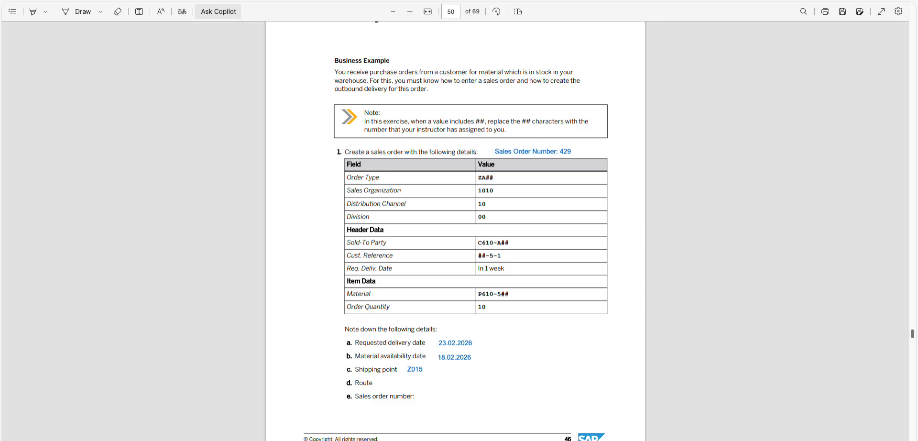
- Look up the route in the sales order item's Shipping data and note R00025 beside Route in the exercise PDF
{"action": "key", "text": "alt+Tab"}
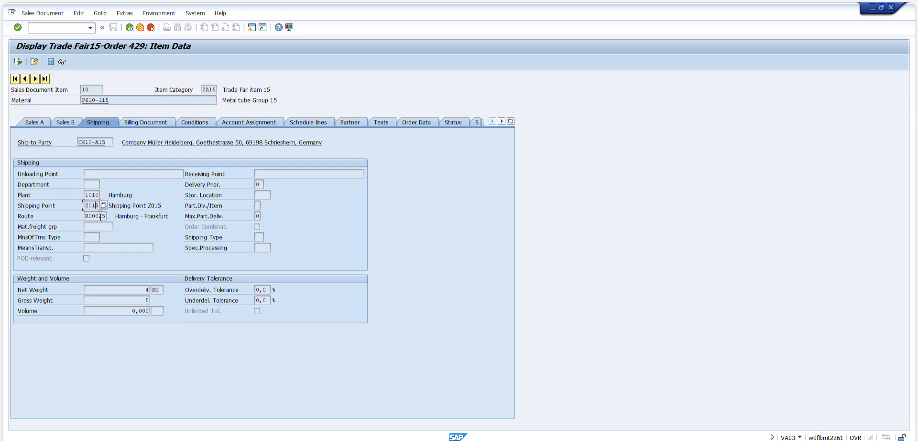
{"action": "left_click", "coordinate": [92, 216]}
{"action": "key", "text": "alt+Tab"}
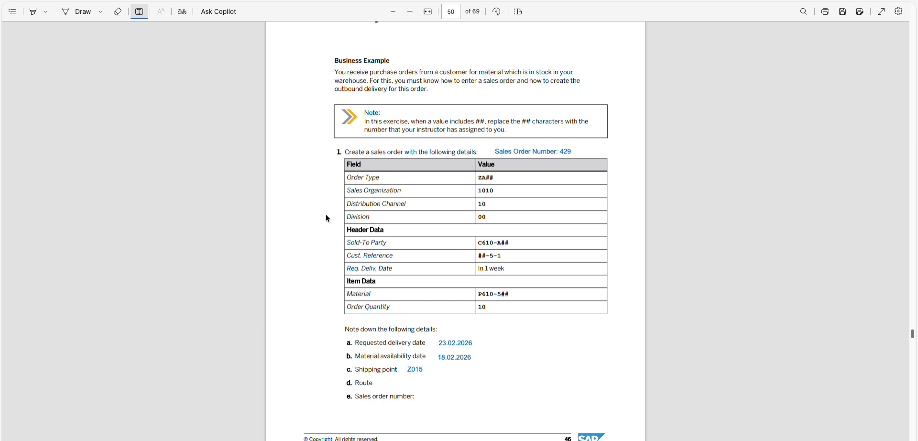
{"action": "left_click", "coordinate": [384, 382]}
{"action": "type", "text": "R00025"}
{"action": "left_click", "coordinate": [377, 384]}
{"action": "left_click_drag", "start_coordinate": [376, 385], "coordinate": [372, 383]}
{"action": "left_click", "coordinate": [327, 370]}
{"action": "left_click", "coordinate": [377, 383]}
{"action": "left_click", "coordinate": [329, 380]}
- Switch to the Excel customizing list, find the Route entry and copy its transaction code OVTC for Define Routes and Stages
{"action": "key", "text": "super+Tab"}
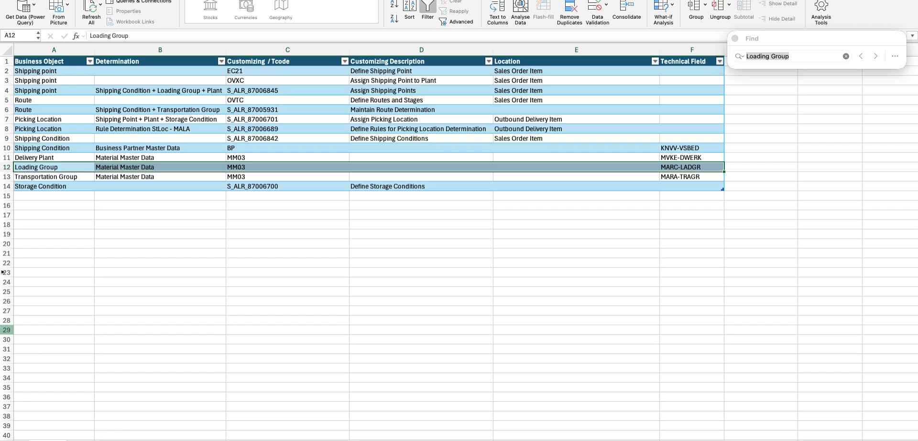
{"action": "left_click", "coordinate": [133, 186]}
{"action": "key", "text": "super+f"}
{"action": "type", "text": "Route"}
{"action": "key", "text": "Return"}
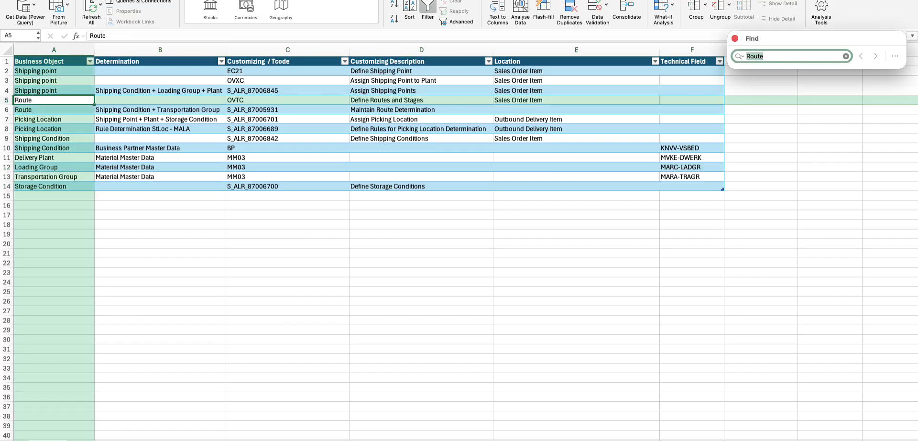
{"action": "left_click", "coordinate": [270, 98]}
{"action": "left_click_drag", "start_coordinate": [74, 101], "coordinate": [413, 100]}
{"action": "left_click", "coordinate": [308, 101]}
{"action": "key", "text": "super+c"}
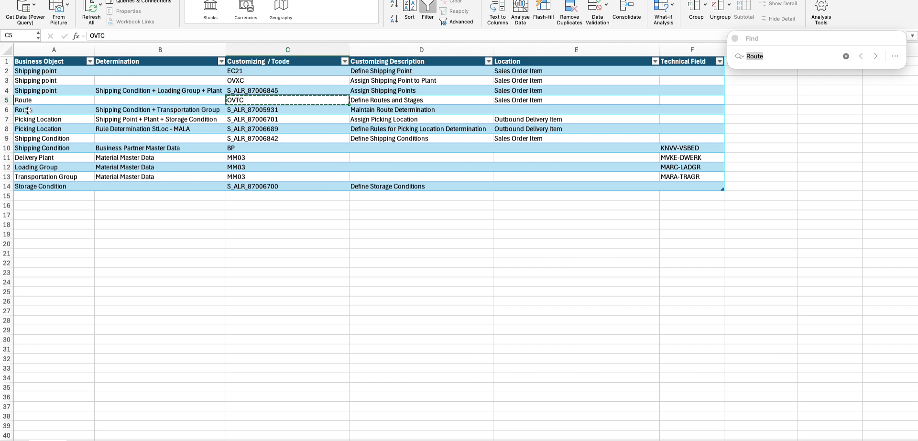
- Copy the transaction code S_ALR_87005931 for Maintain Route Determination from the worksheet's second Route row
{"action": "left_click", "coordinate": [66, 109]}
{"action": "left_click_drag", "start_coordinate": [67, 109], "coordinate": [241, 109]}
{"action": "left_click", "coordinate": [242, 110]}
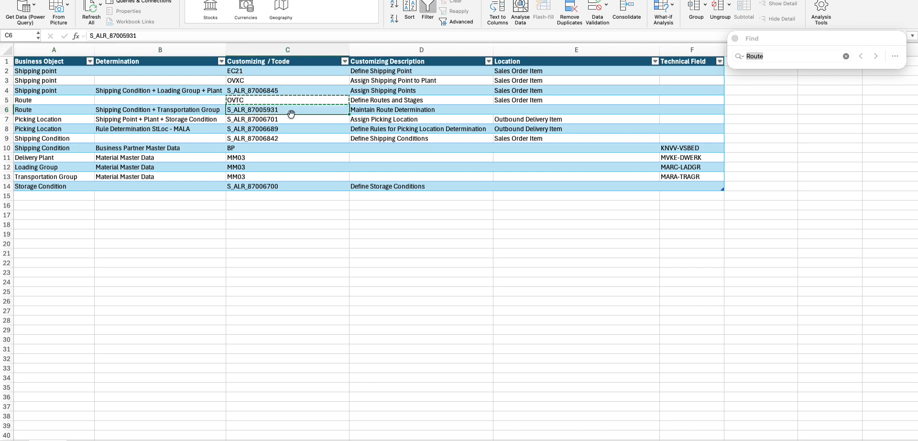
{"action": "key", "text": "super+c"}
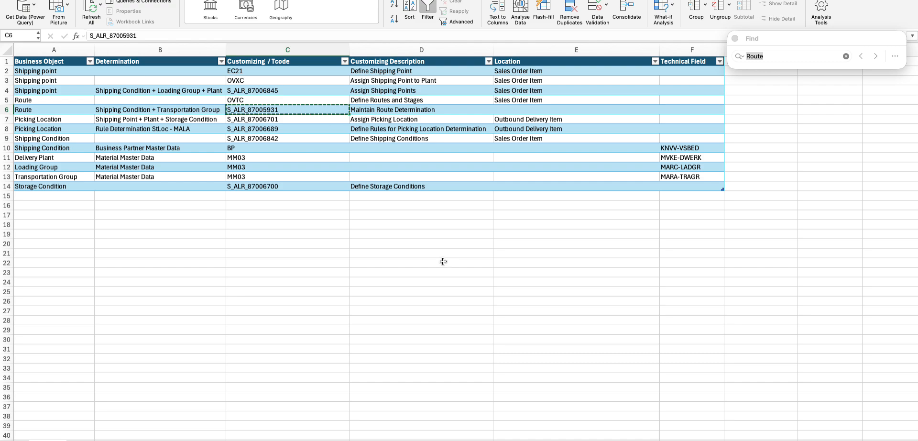
- Switch to SAP, start transaction S_ALR_87005931 with the /n prefix, and widen the Dialog Structure area to show the full folder names
{"action": "key", "text": "super+Tab"}
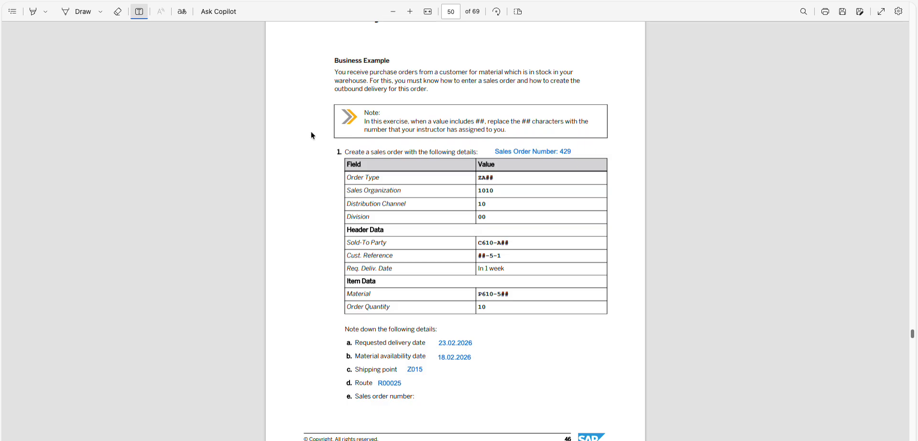
{"action": "key", "text": "super+Tab"}
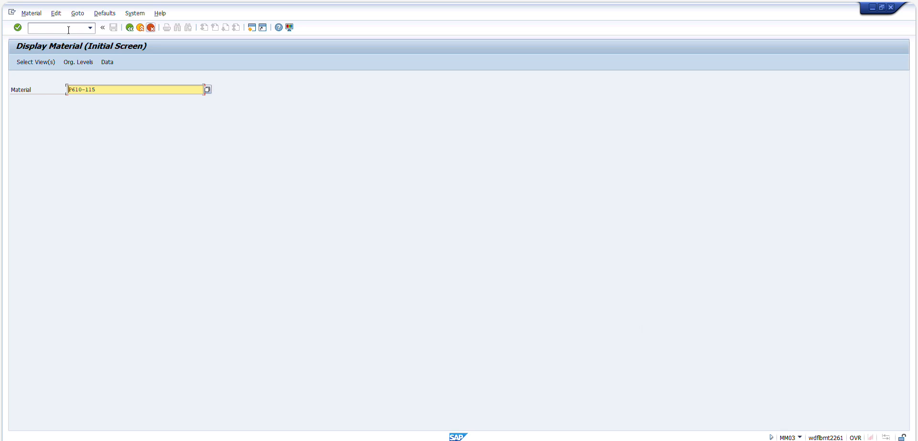
{"action": "left_click", "coordinate": [69, 29]}
{"action": "type", "text": "/n"}
{"action": "key", "text": "Return"}
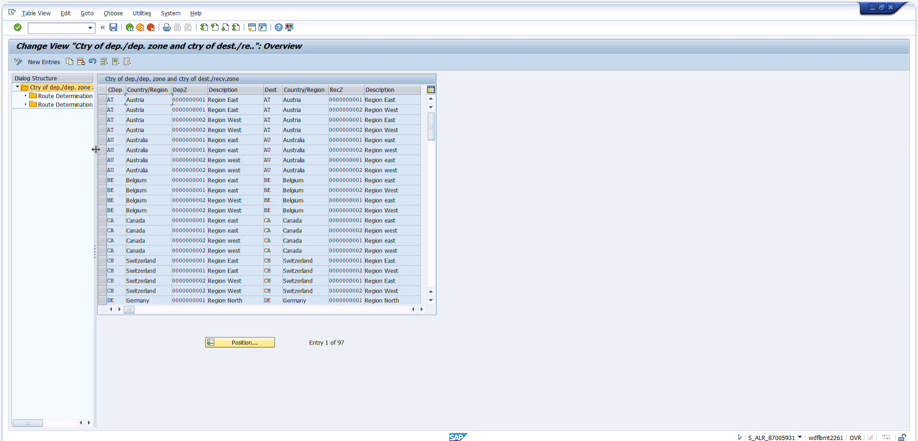
{"action": "left_click_drag", "start_coordinate": [96, 149], "coordinate": [173, 152]}
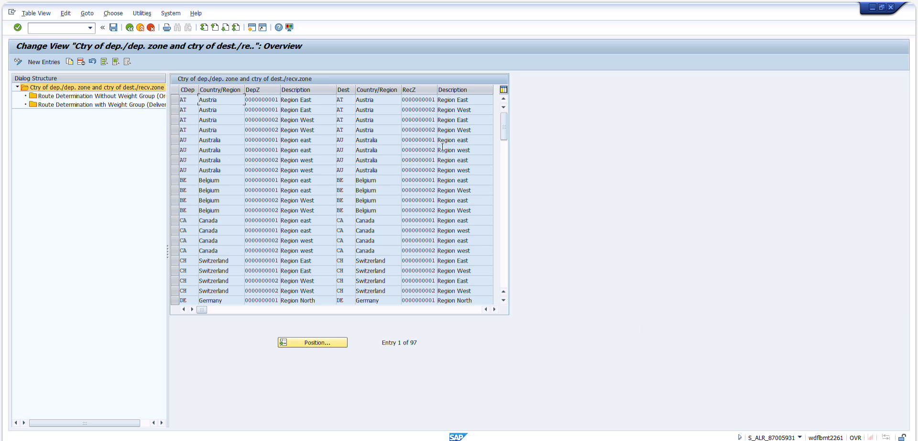
- Look through the departure and destination zone entries and check the exercise sheet for the noted shipping point and route
{"action": "left_click_drag", "start_coordinate": [503, 132], "coordinate": [503, 136]}
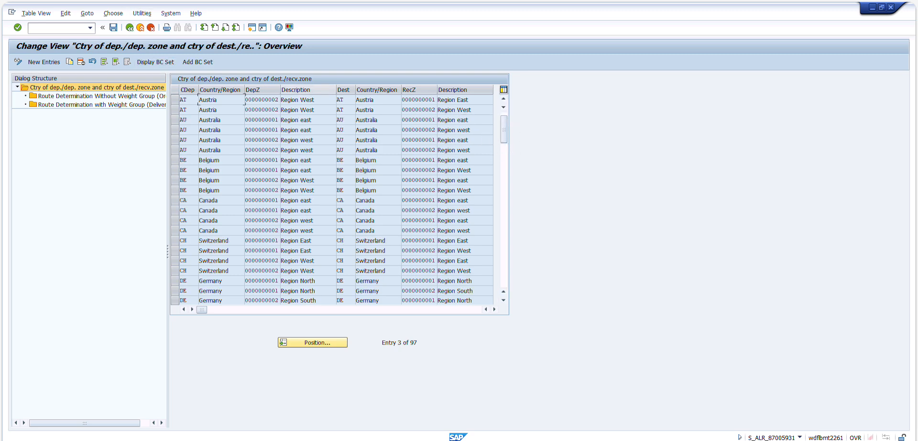
{"action": "key", "text": "ctrl+Tab"}
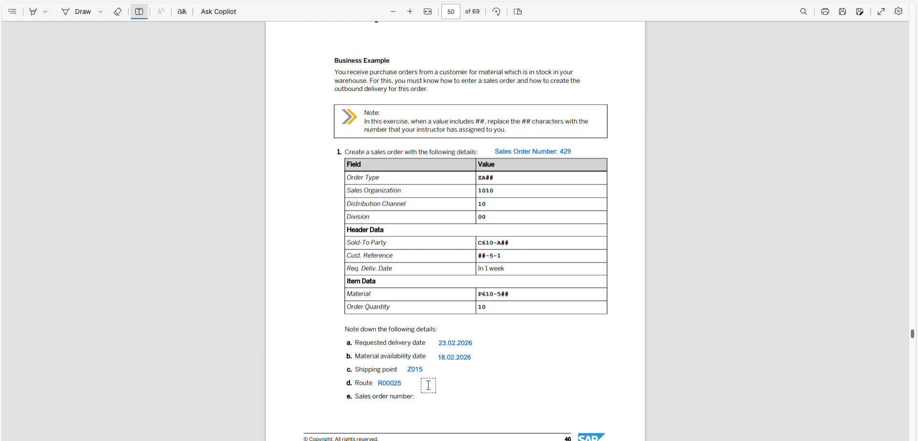
{"action": "left_click", "coordinate": [322, 1]}
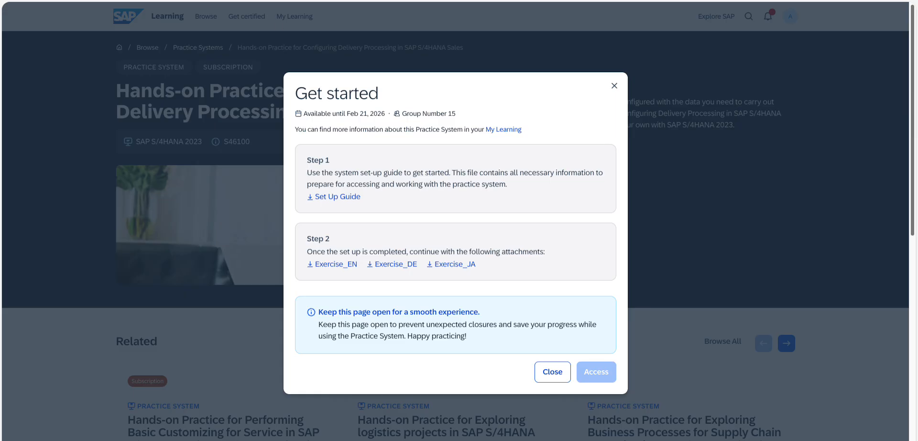
{"action": "left_click", "coordinate": [330, 0]}
{"action": "left_click", "coordinate": [366, 440]}
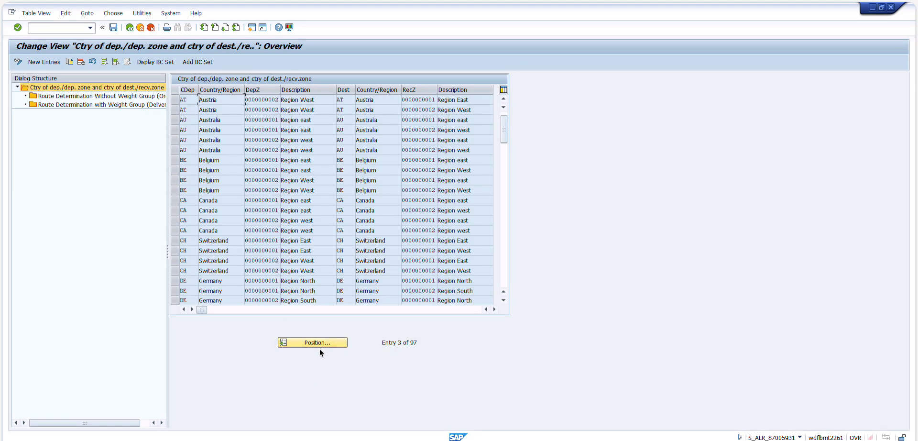
- Position the zone list by location data, using shipping point Z015 and the suggested customer
{"action": "left_click", "coordinate": [318, 343]}
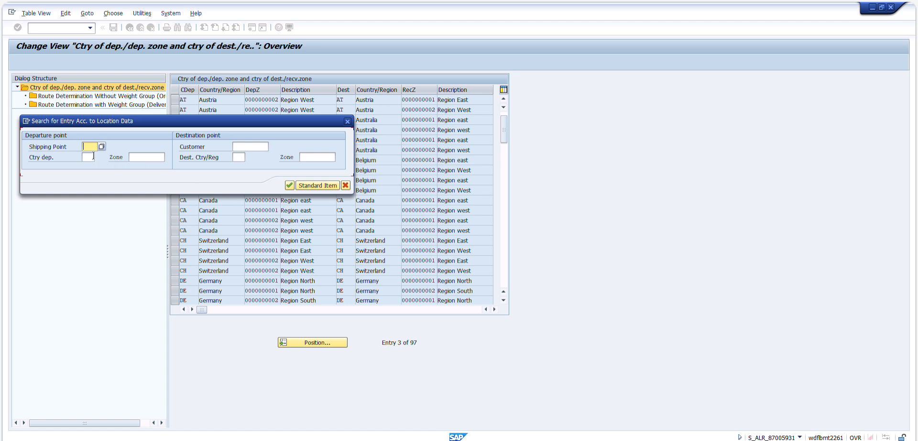
{"action": "type", "text": "Z015"}
{"action": "key", "text": "Tab"}
{"action": "left_click", "coordinate": [250, 147]}
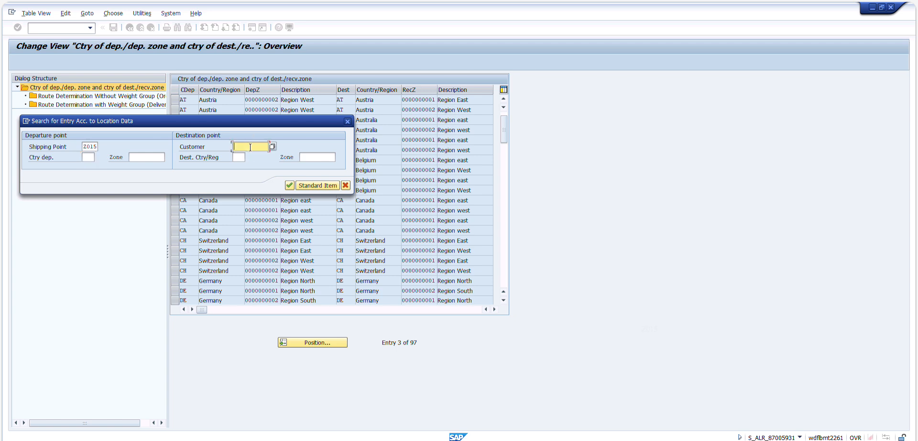
{"action": "type", "text": "C"}
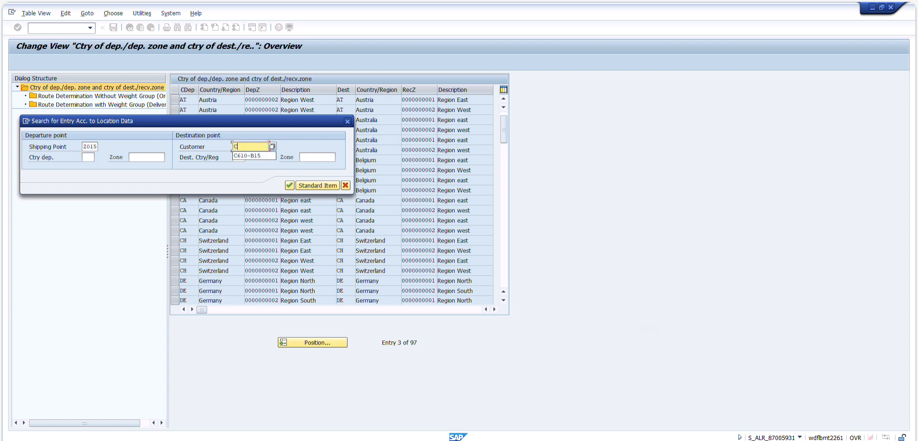
{"action": "key", "text": "Down"}
{"action": "key", "text": "Return"}
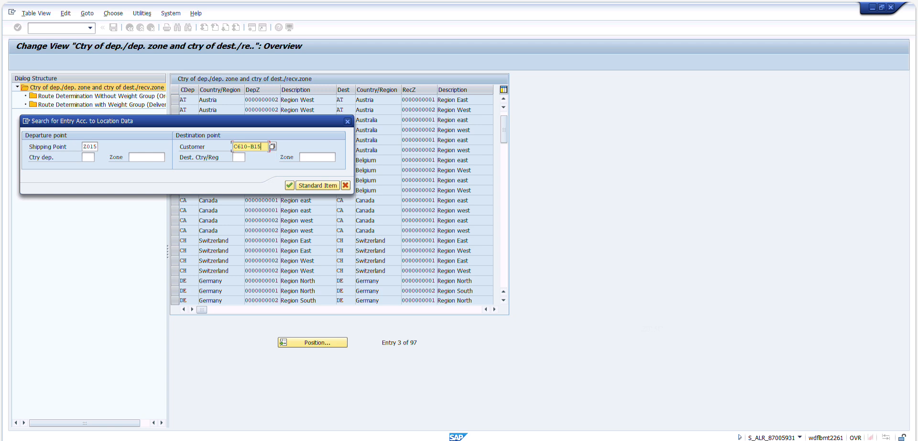
{"action": "key", "text": "Return"}
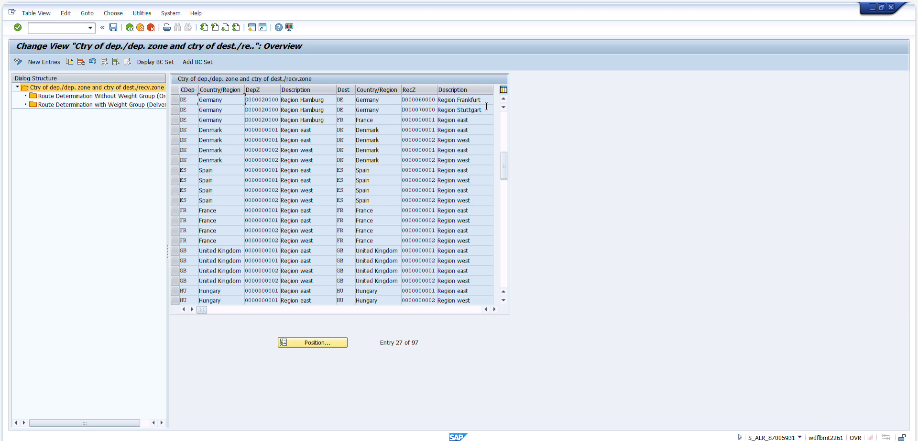
- Open Route Determination Without Weight Group for the Region Hamburg to Region Frankfurt entry and widen the shipping condition and proposed route columns
{"action": "left_click", "coordinate": [175, 99]}
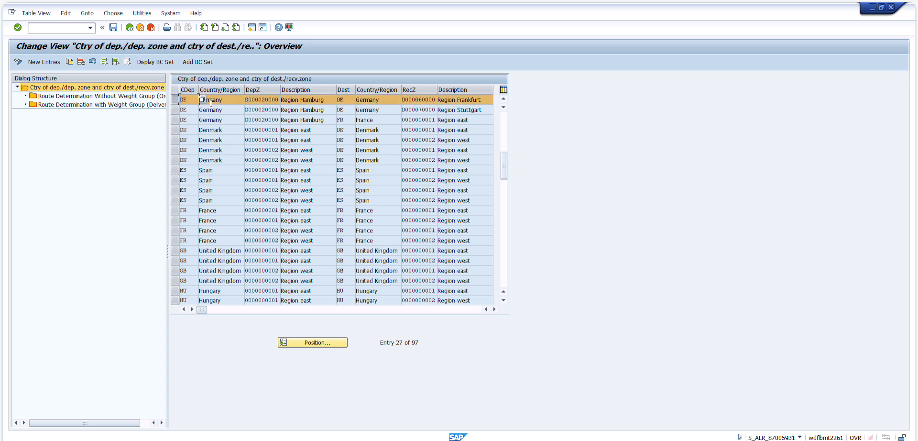
{"action": "double_click", "coordinate": [59, 96]}
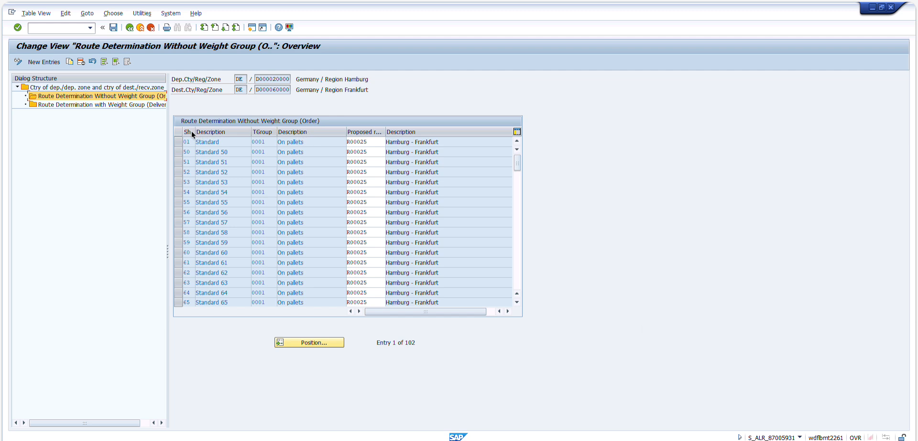
{"action": "left_click_drag", "start_coordinate": [195, 130], "coordinate": [249, 131]}
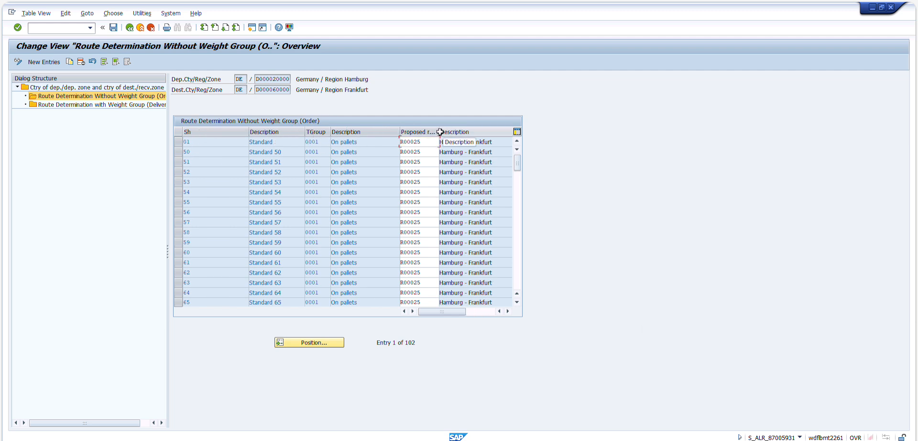
{"action": "left_click_drag", "start_coordinate": [439, 132], "coordinate": [462, 134]}
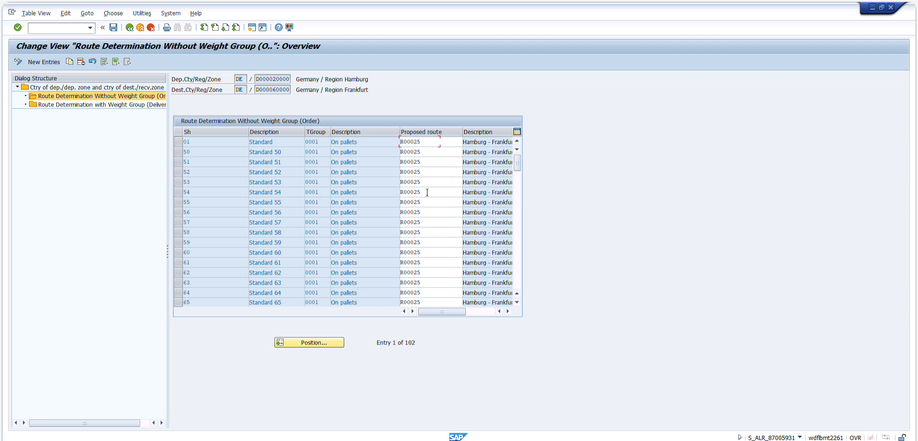
- Compare the first entry's proposed route with the route on the exercise sheet and in the sales order item's shipping data
{"action": "double_click", "coordinate": [425, 143]}
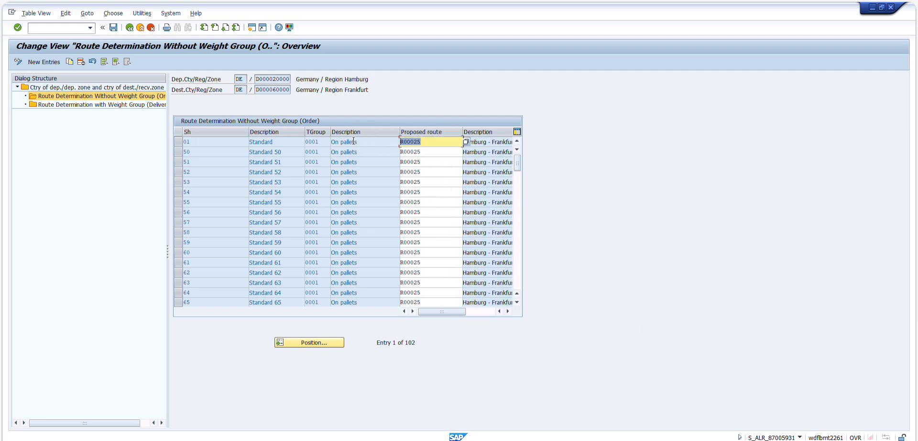
{"action": "left_click", "coordinate": [122, 1]}
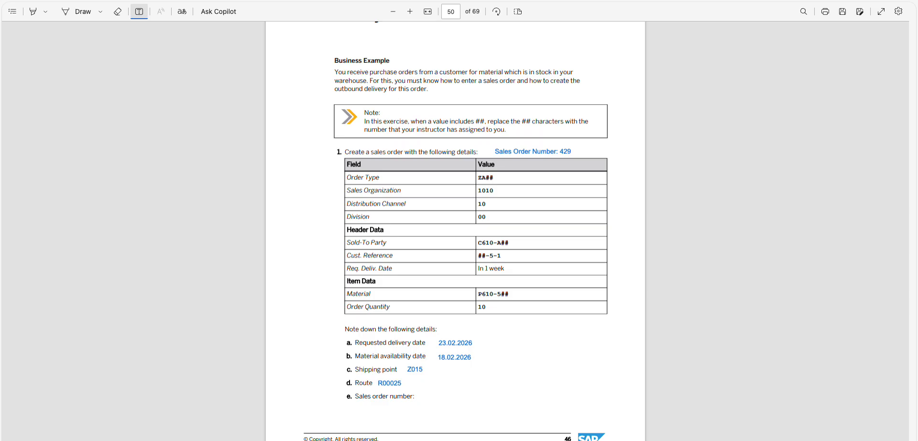
{"action": "left_click", "coordinate": [136, 1]}
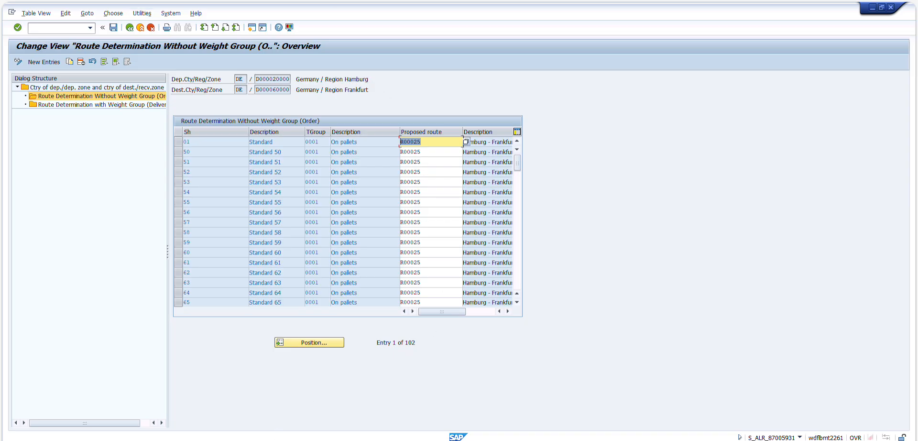
{"action": "left_click", "coordinate": [337, 440]}
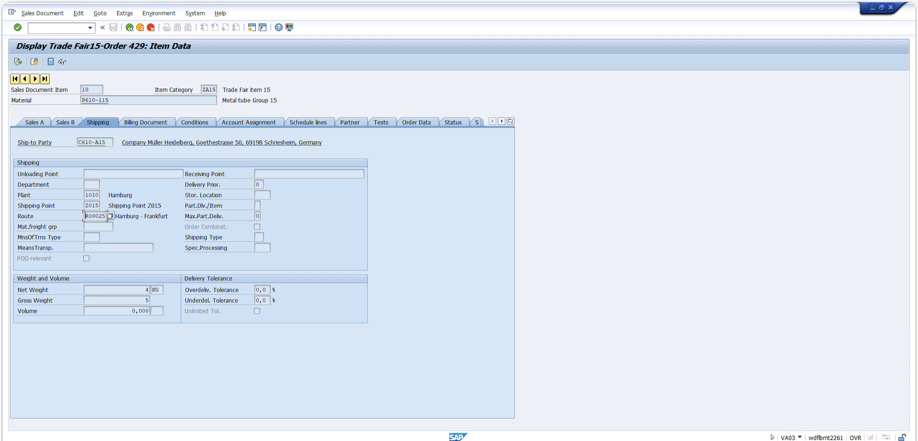
{"action": "mouse_move", "coordinate": [368, 440]}
{"action": "left_click", "coordinate": [457, 434]}
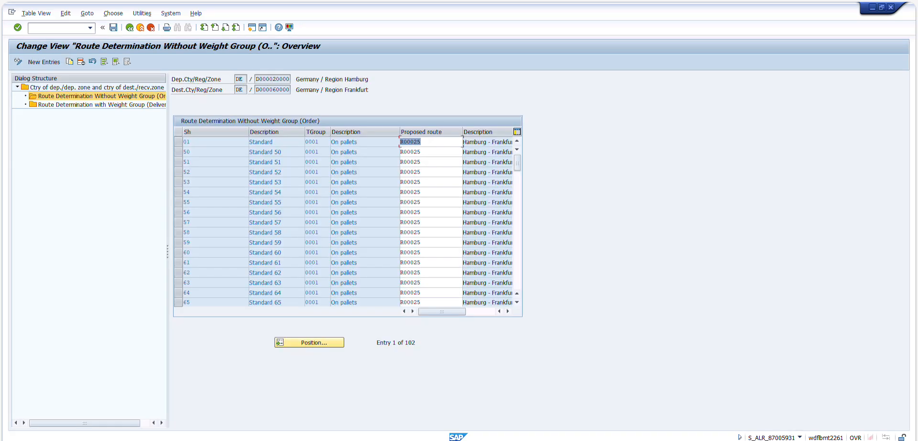
{"action": "left_click", "coordinate": [425, 142]}
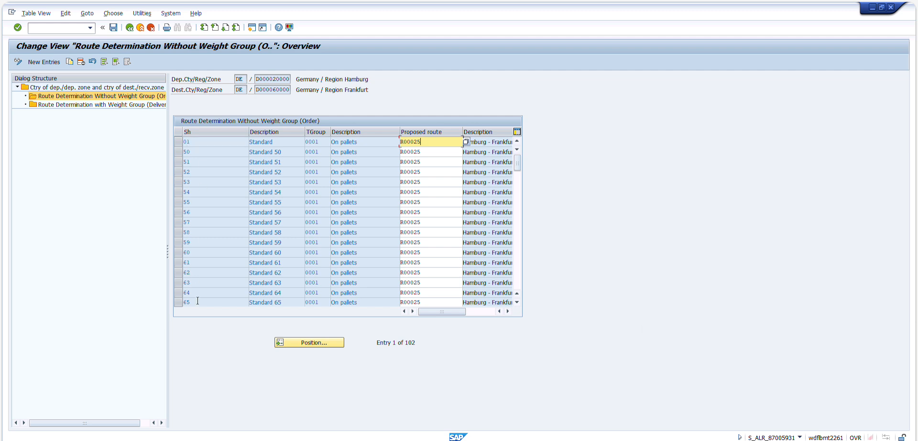
- Examine the shipping condition and transportation group of the Standard 65 route determination entry
{"action": "left_click_drag", "start_coordinate": [198, 303], "coordinate": [166, 304]}
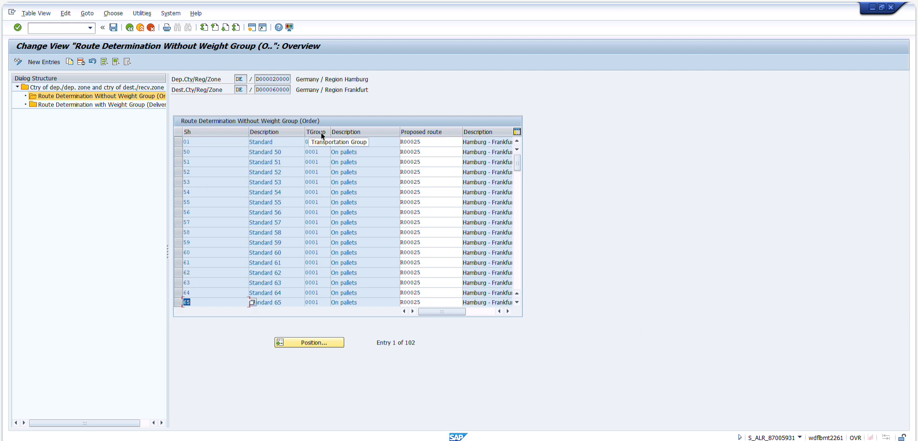
{"action": "left_click", "coordinate": [259, 303]}
{"action": "left_click_drag", "start_coordinate": [259, 303], "coordinate": [257, 303]}
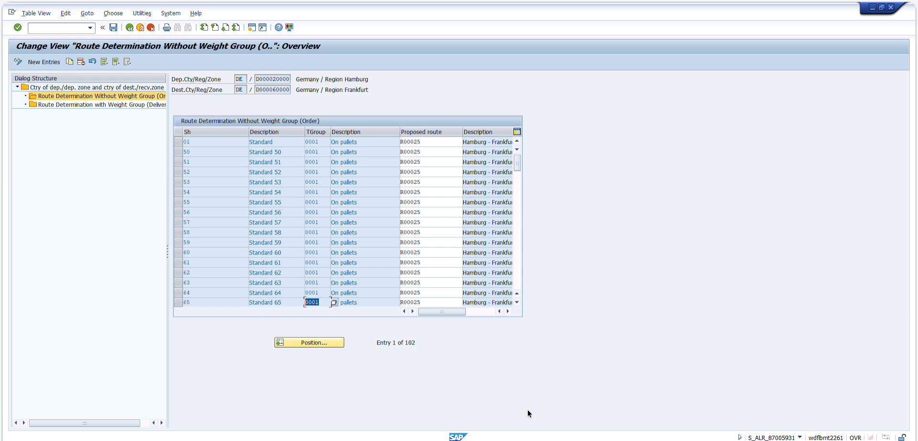
- Switch to the Excel worksheet and find "Transportation Group"
{"action": "key", "text": "super+Tab"}
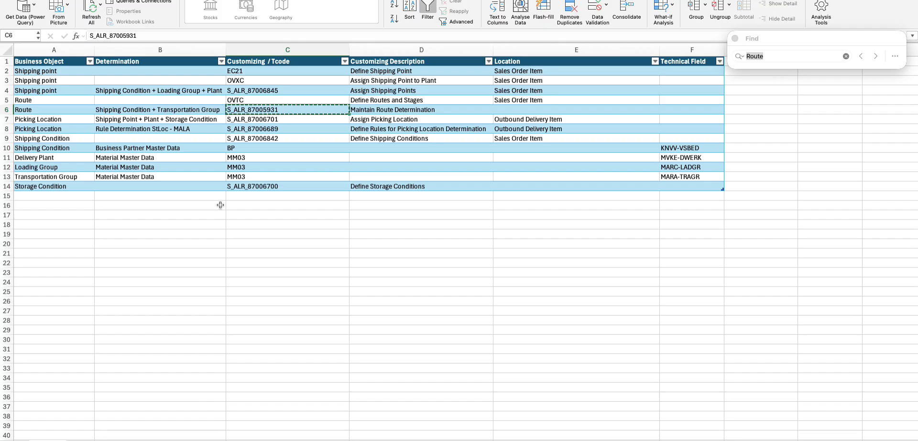
{"action": "key", "text": "super+f"}
{"action": "type", "text": "Tranp"}
{"action": "key", "text": "BackSpace"}
{"action": "type", "text": "sportation Group"}
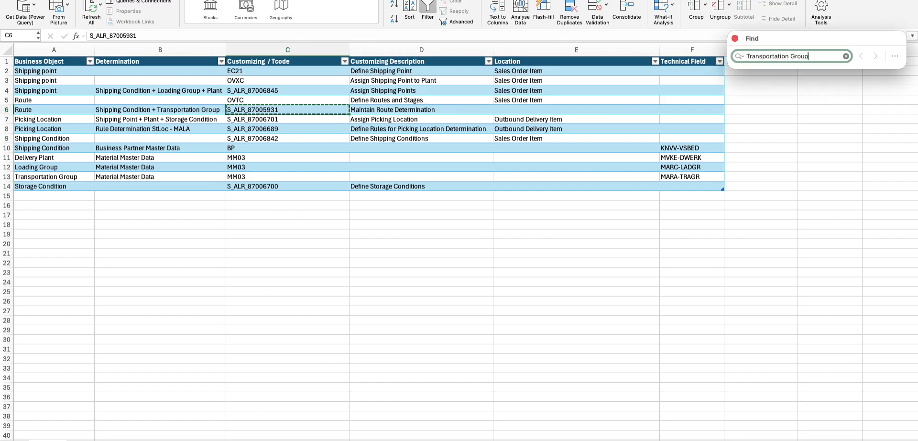
{"action": "key", "text": "Return"}
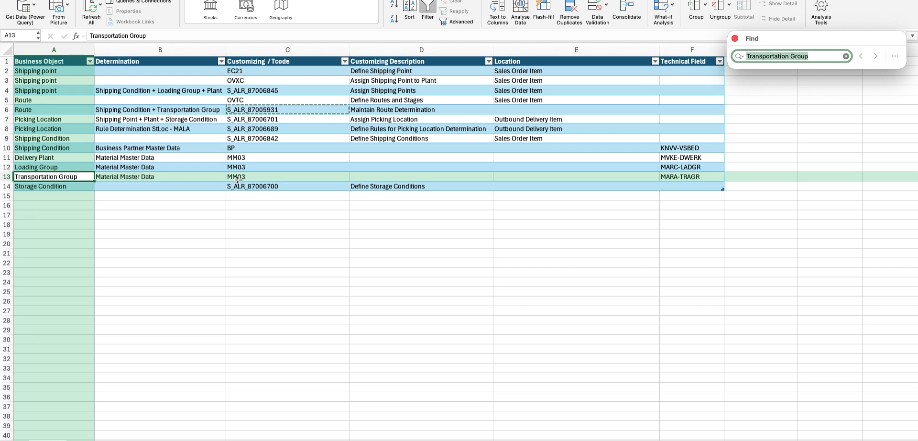
- Check the technical field for Transportation Group and copy its transaction code MM03
{"action": "left_click", "coordinate": [252, 177]}
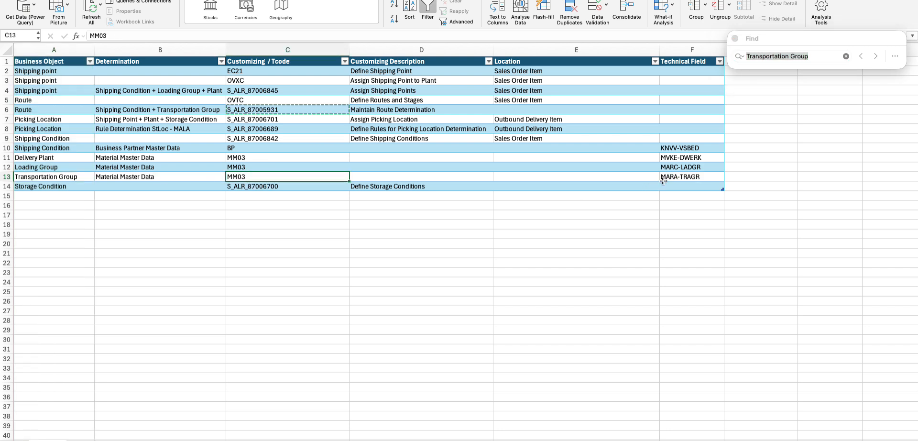
{"action": "left_click", "coordinate": [689, 176]}
{"action": "left_click", "coordinate": [251, 174]}
{"action": "key", "text": "super+c"}
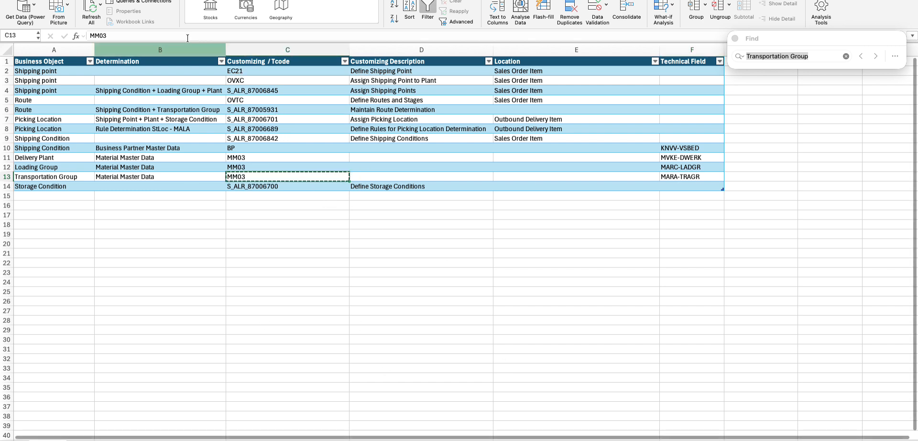
- Switch to the SAP session showing shipping point determination and start transaction MM03 there
{"action": "key", "text": "super+Tab"}
{"action": "left_click", "coordinate": [252, 28]}
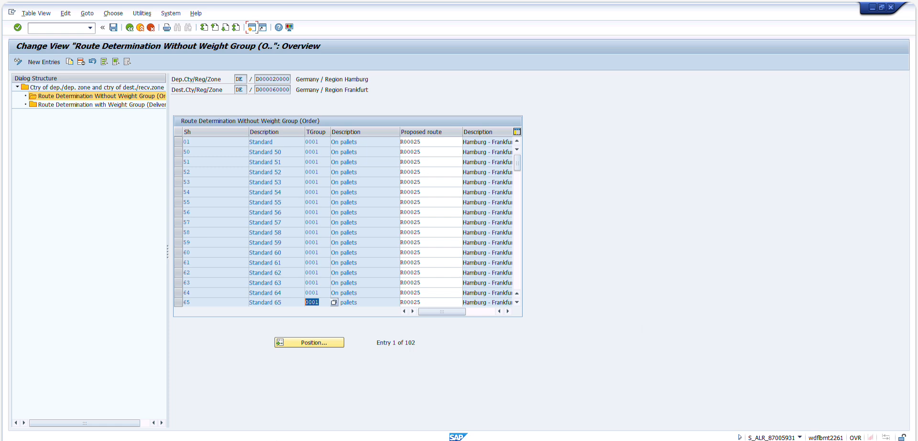
{"action": "key", "text": "alt+Tab"}
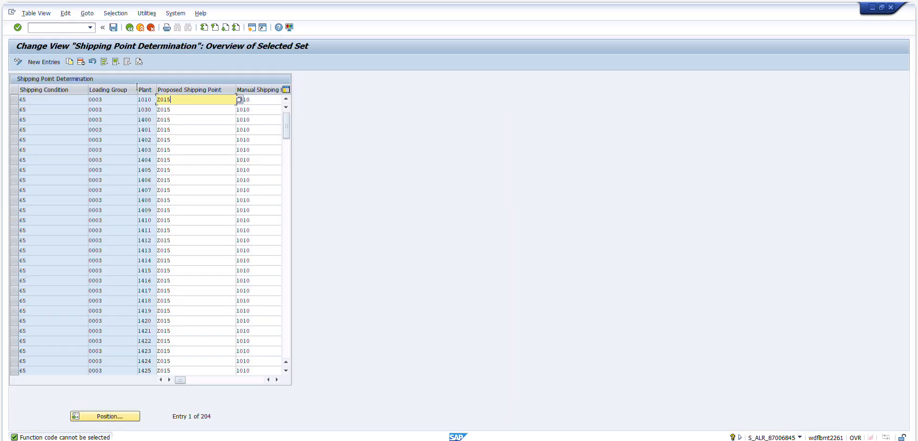
{"action": "left_click", "coordinate": [75, 30]}
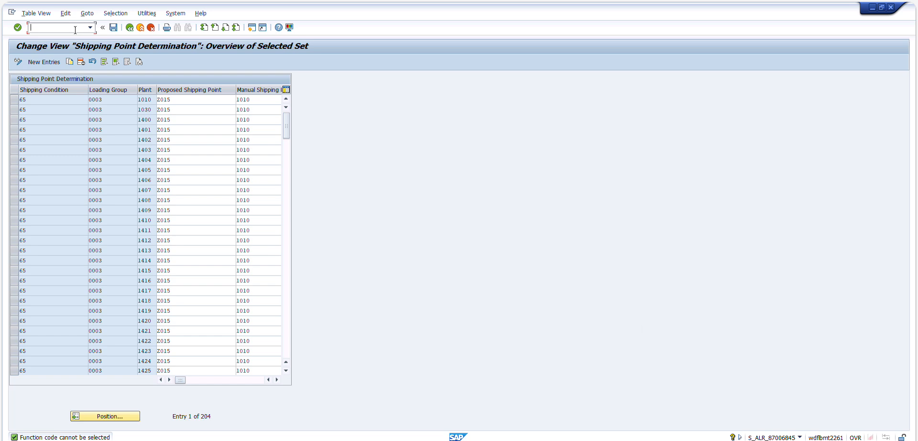
{"action": "type", "text": "/nmm03"}
{"action": "key", "text": "Return"}
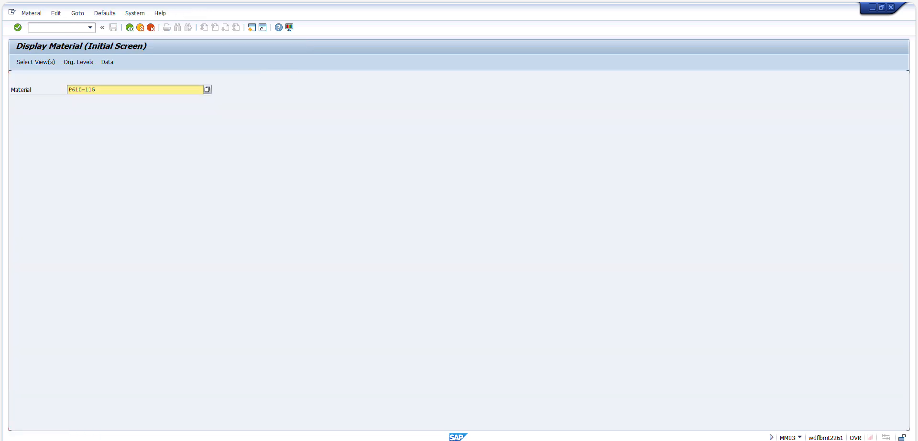
- Display the Sales: General/Plant Data view of material P610-115 for plant 1010, sales organization 1010 and distribution channel 10
{"action": "key", "text": "Return"}
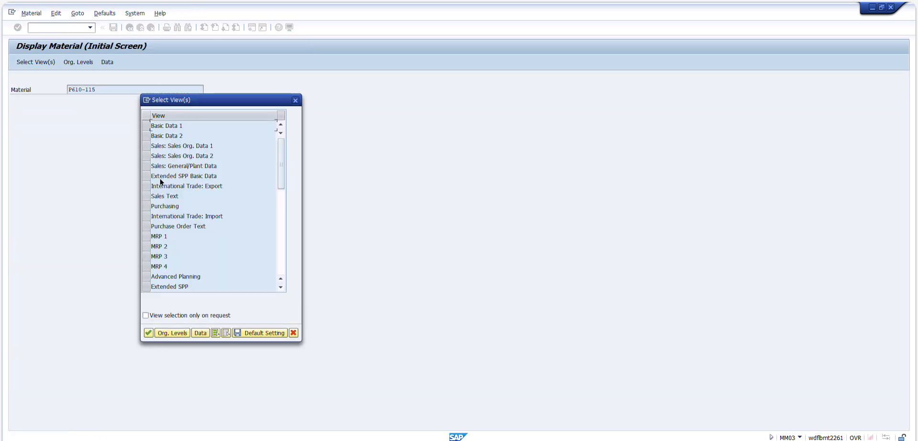
{"action": "left_click", "coordinate": [147, 165]}
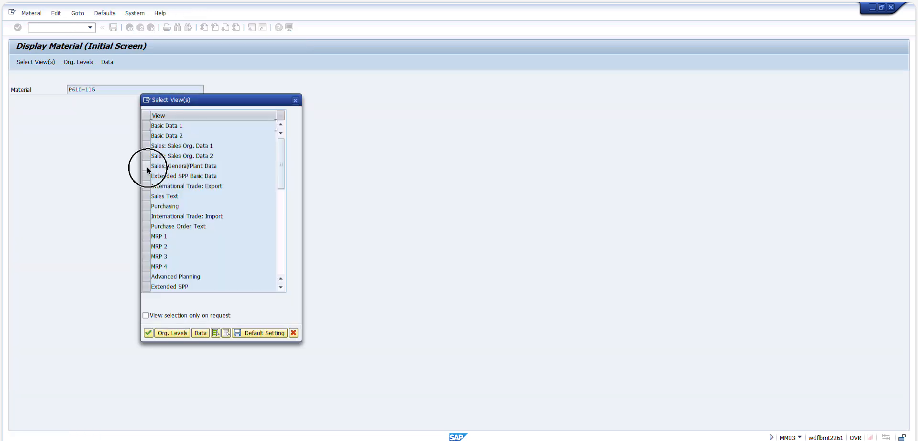
{"action": "left_click", "coordinate": [151, 336]}
{"action": "type", "text": "1010"}
{"action": "key", "text": "Tab"}
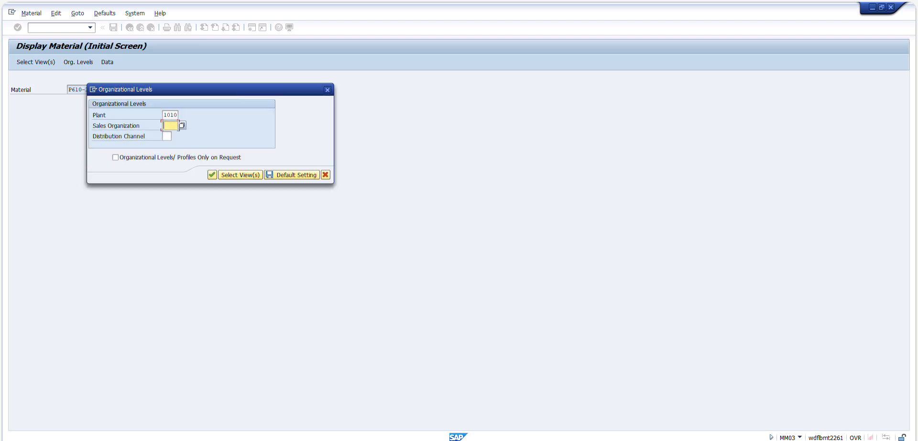
{"action": "type", "text": "1010"}
{"action": "key", "text": "Tab"}
{"action": "type", "text": "10"}
{"action": "key", "text": "Return"}
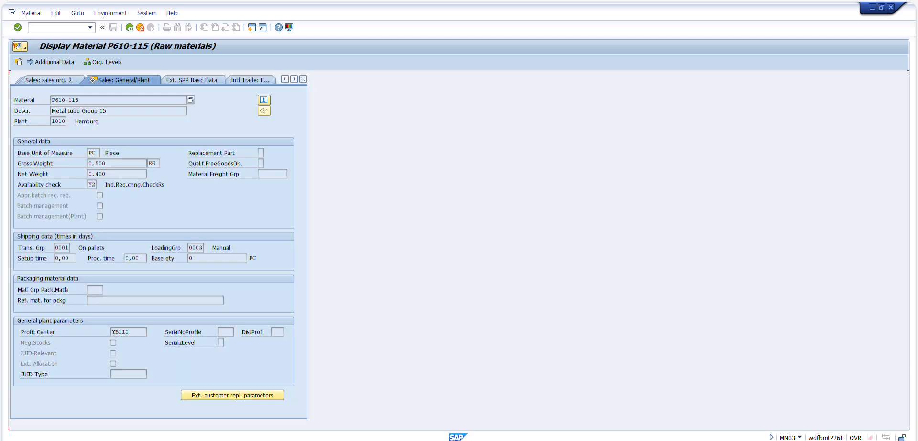
- Check the material's transportation group and its possible values, and compare it with the Standard 65 route determination entry
{"action": "left_click_drag", "start_coordinate": [68, 247], "coordinate": [49, 249]}
{"action": "left_click", "coordinate": [74, 248]}
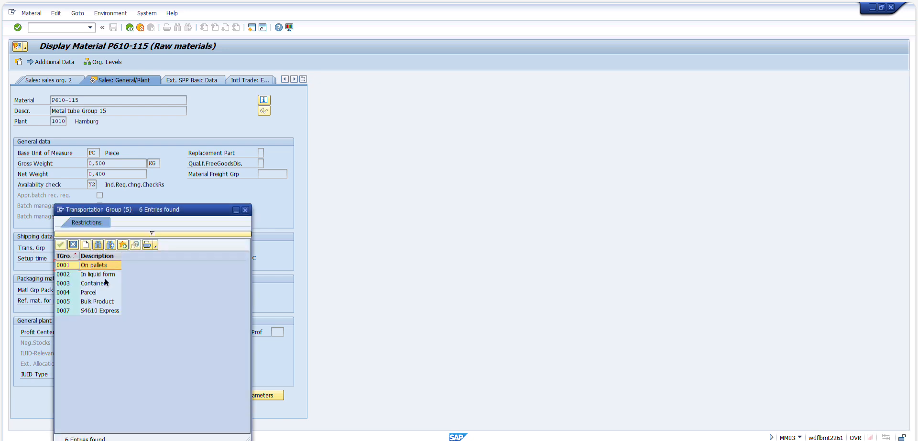
{"action": "key", "text": "Escape"}
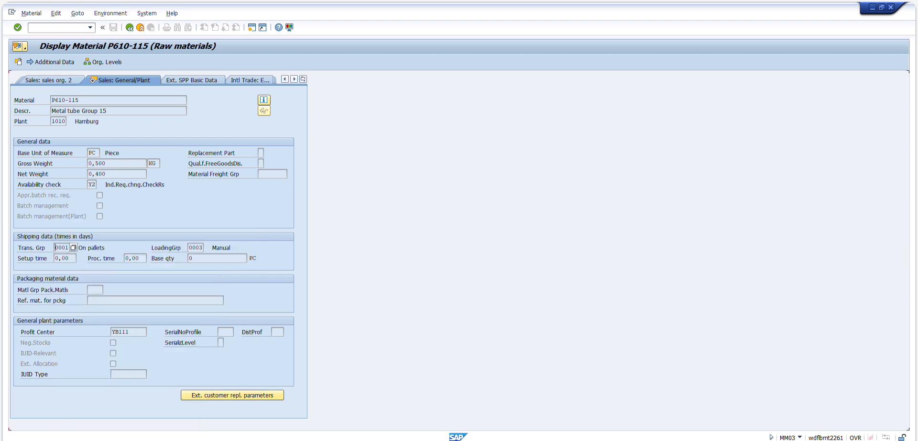
{"action": "left_click_drag", "start_coordinate": [69, 248], "coordinate": [29, 247]}
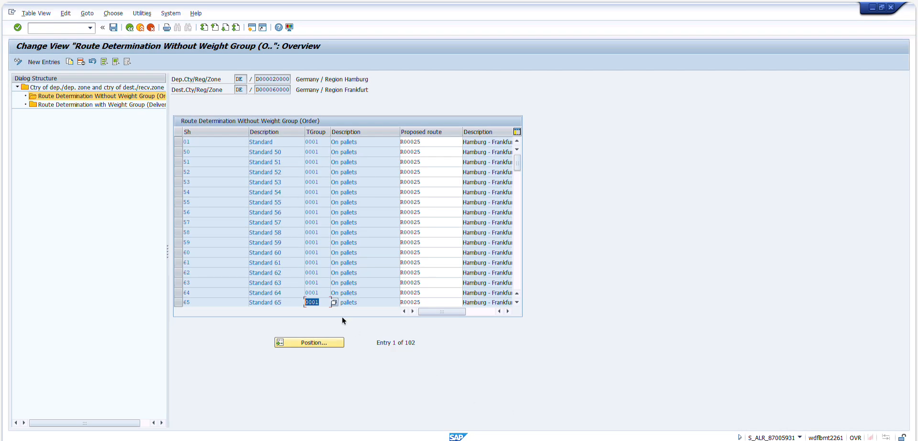
{"action": "left_click", "coordinate": [316, 300]}
{"action": "left_click", "coordinate": [391, 303]}
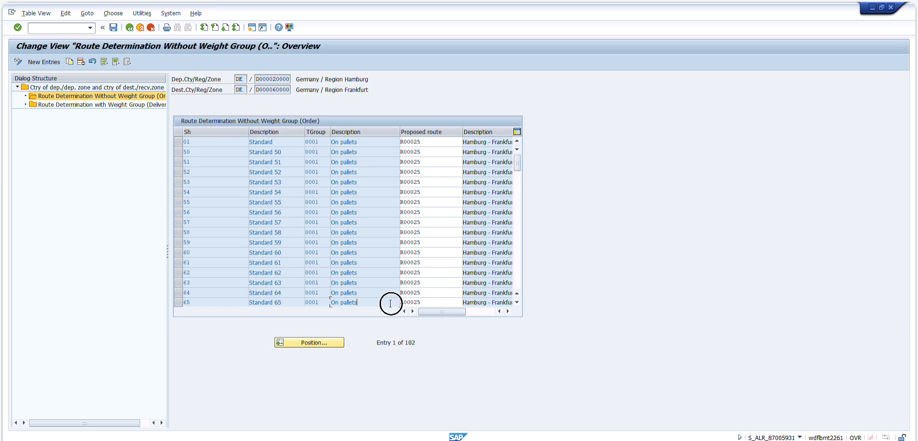
- Copy the sales order number noted above the table on the exercise sheet and add it beside item e, "Sales order number"
{"action": "key", "text": "Tab"}
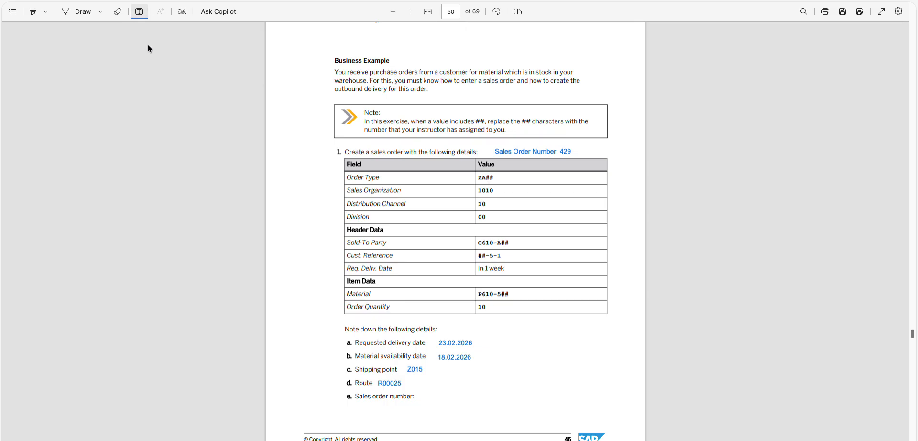
{"action": "double_click", "coordinate": [566, 151]}
{"action": "key", "text": "ctrl+c"}
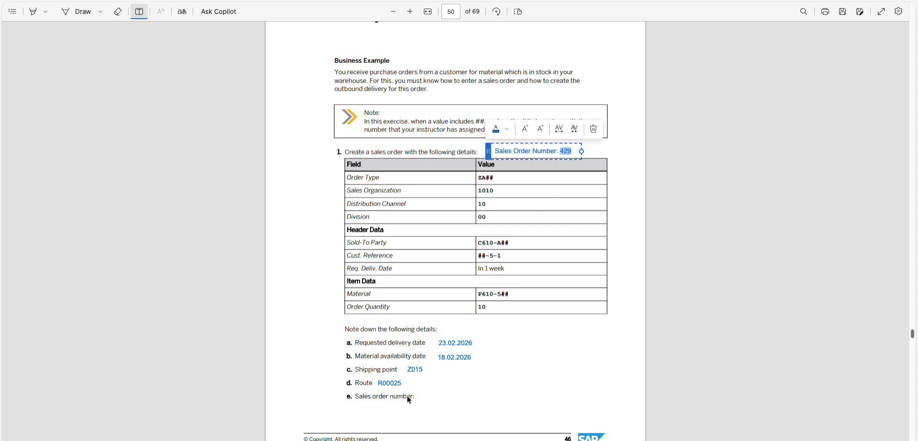
{"action": "left_click", "coordinate": [417, 397]}
{"action": "key", "text": "ctrl+v"}
{"action": "left_click_drag", "start_coordinate": [419, 398], "coordinate": [415, 399]}
{"action": "left_click", "coordinate": [341, 378]}
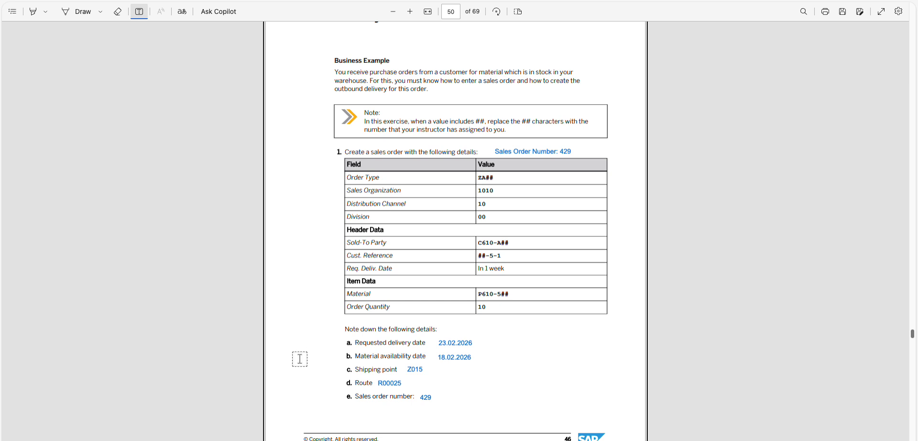
- Read task 2 on the exercise sheet and the outbound delivery details it asks to note down
{"action": "scroll", "coordinate": [342, 297], "scroll_direction": "down", "scroll_amount": 2}
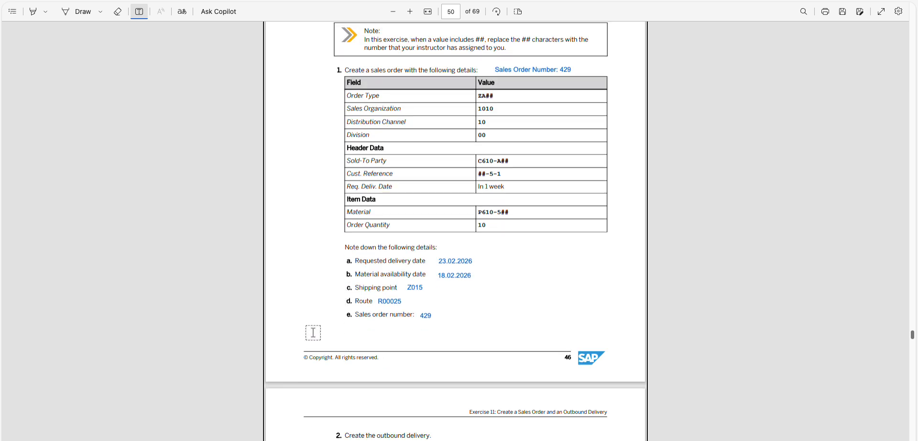
{"action": "scroll", "coordinate": [335, 323], "scroll_direction": "down", "scroll_amount": 3}
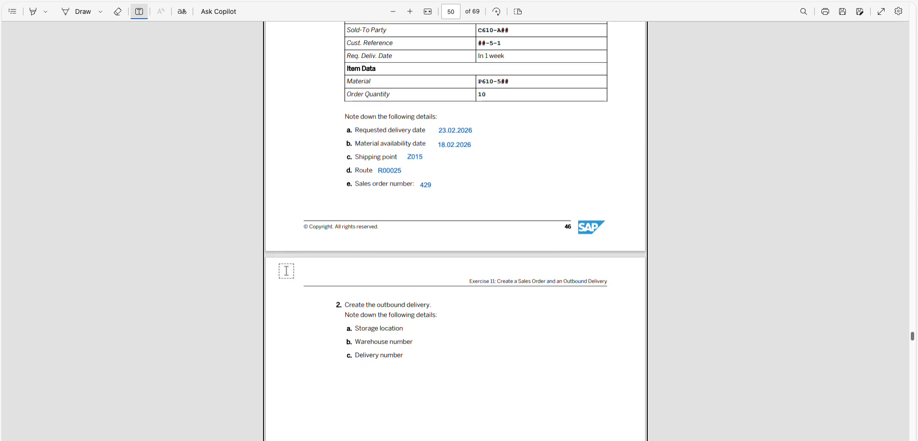
{"action": "scroll", "coordinate": [286, 271], "scroll_direction": "down", "scroll_amount": 1}
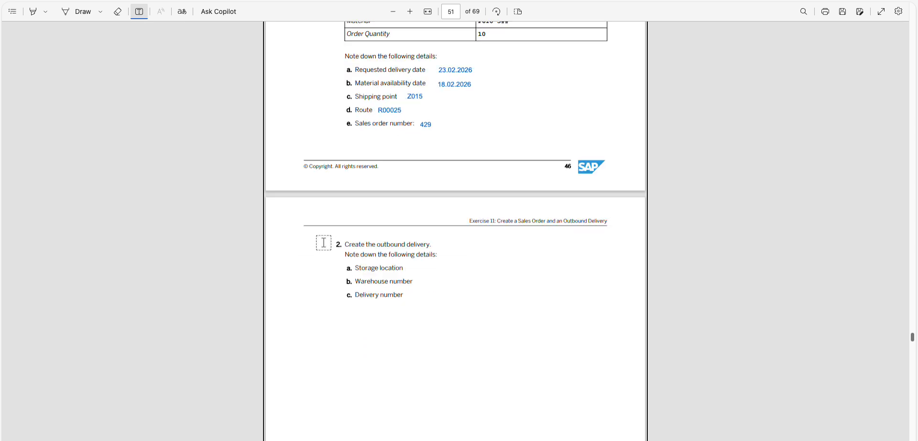
{"action": "key", "text": "Escape"}
{"action": "left_click_drag", "start_coordinate": [357, 268], "coordinate": [406, 297]}
{"action": "left_click", "coordinate": [355, 297]}
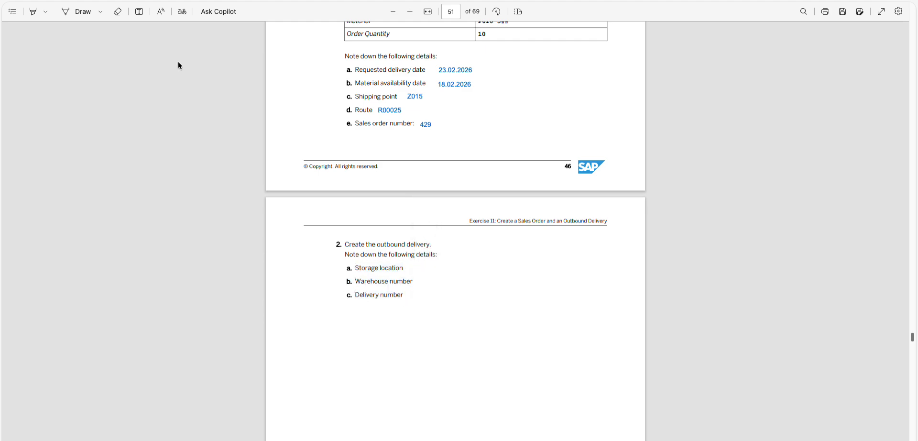
- Switch to the displayed sales order in SAP, try to deliver it from its overview and leave the log
{"action": "left_click", "coordinate": [256, 1]}
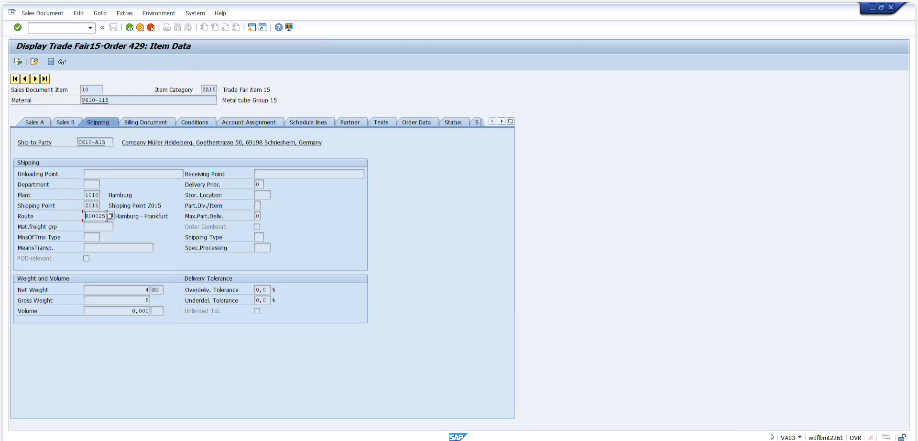
{"action": "left_click", "coordinate": [129, 27]}
{"action": "left_click", "coordinate": [44, 12]}
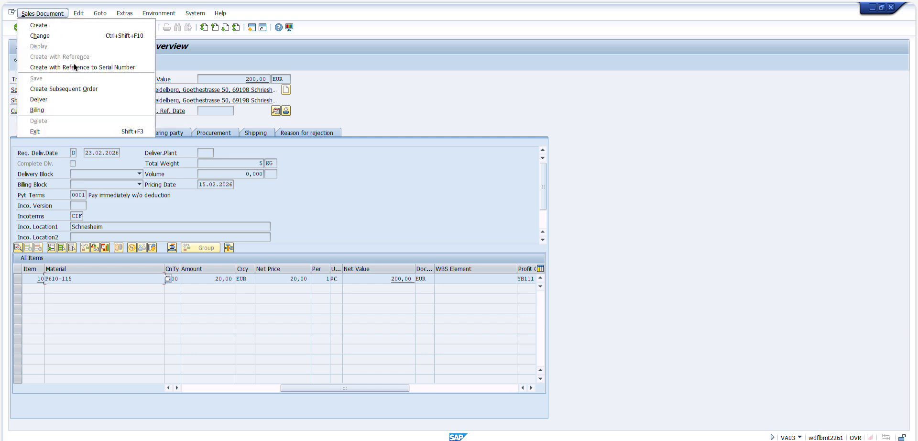
{"action": "left_click", "coordinate": [66, 100]}
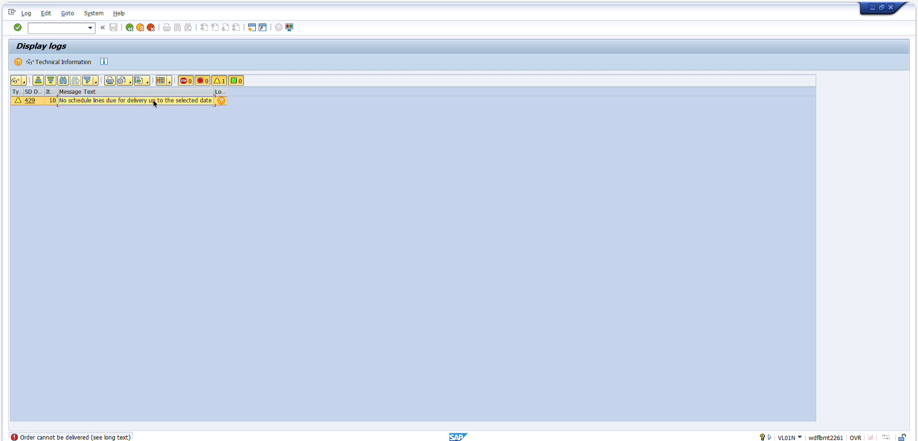
{"action": "left_click", "coordinate": [130, 27]}
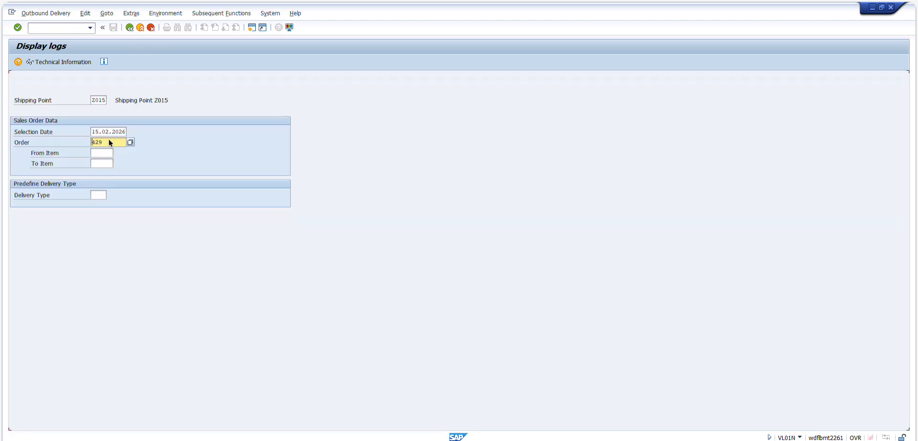
- Set the selection date to 18.02.2026, then create and save the outbound delivery for the sales order
{"action": "left_click", "coordinate": [111, 131]}
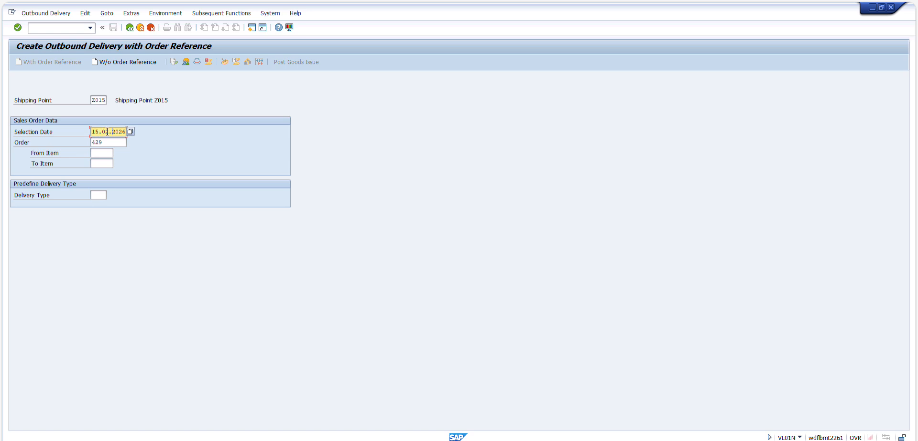
{"action": "left_click", "coordinate": [131, 130]}
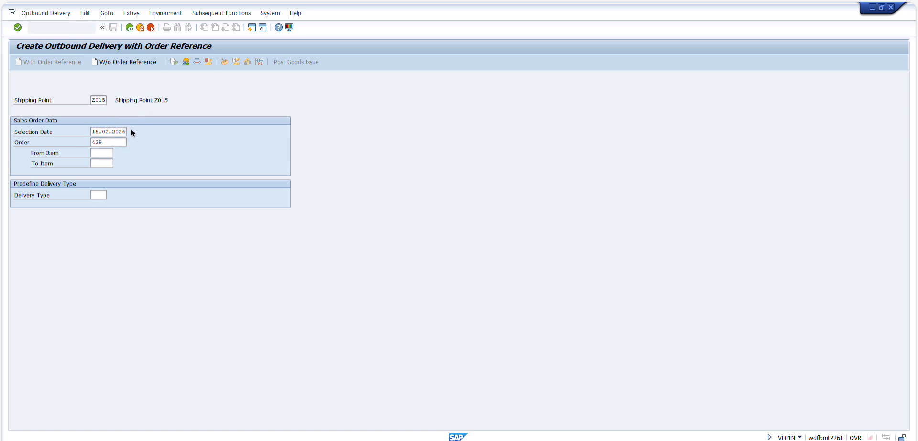
{"action": "left_click_drag", "start_coordinate": [148, 121], "coordinate": [315, 110]}
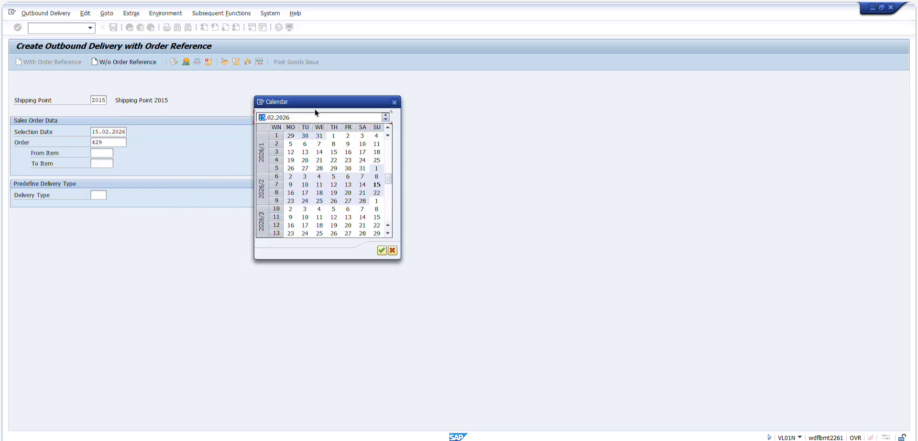
{"action": "double_click", "coordinate": [320, 193]}
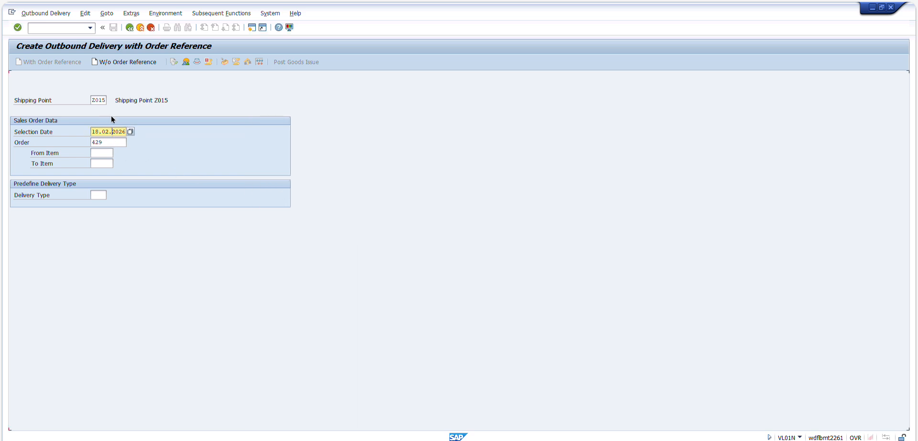
{"action": "key", "text": "Return"}
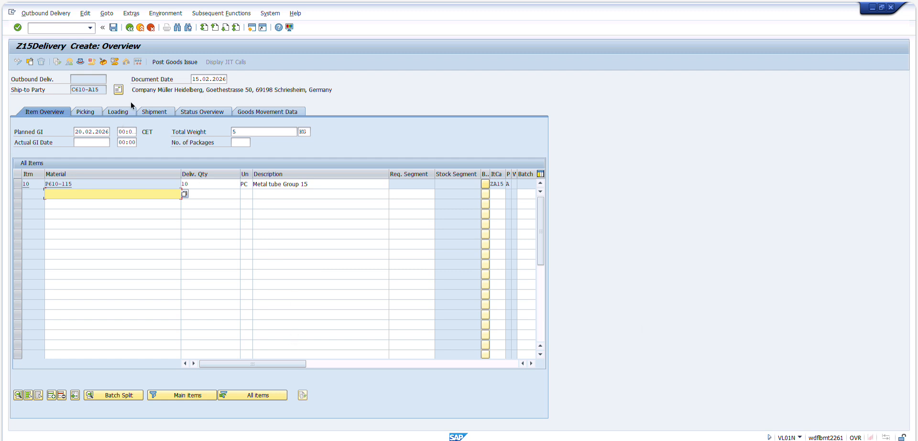
{"action": "left_click", "coordinate": [113, 27]}
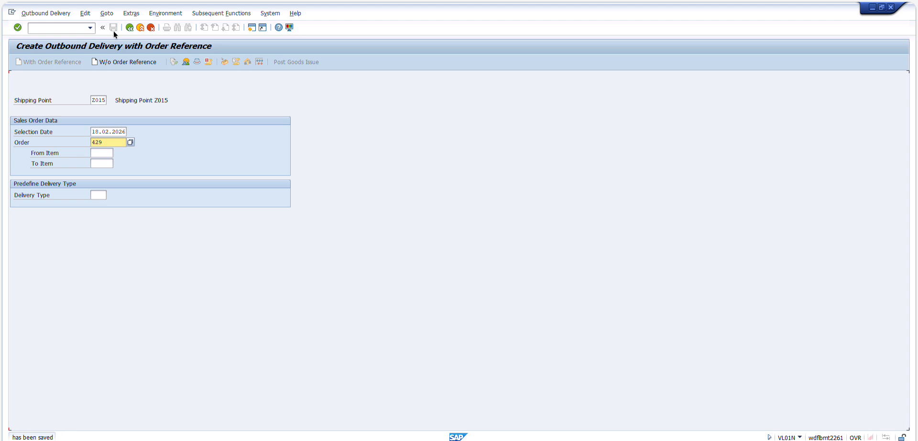
- Go to the display transaction for the saved outbound delivery and copy its delivery number
{"action": "left_click", "coordinate": [39, 13]}
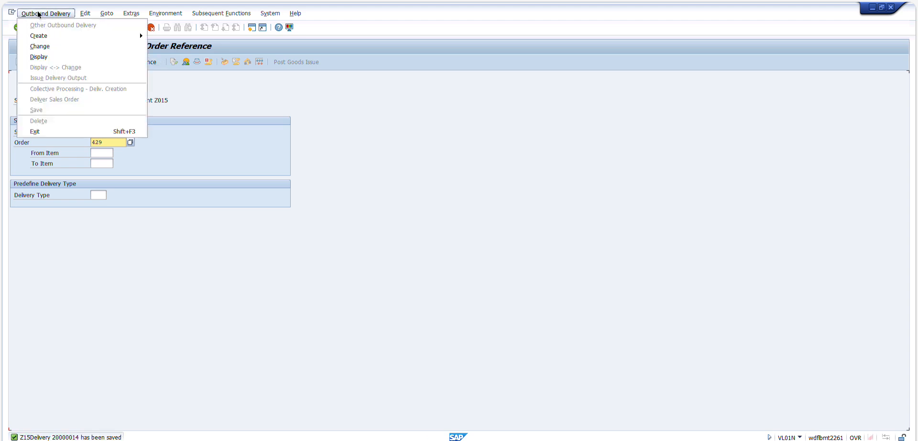
{"action": "left_click", "coordinate": [65, 57]}
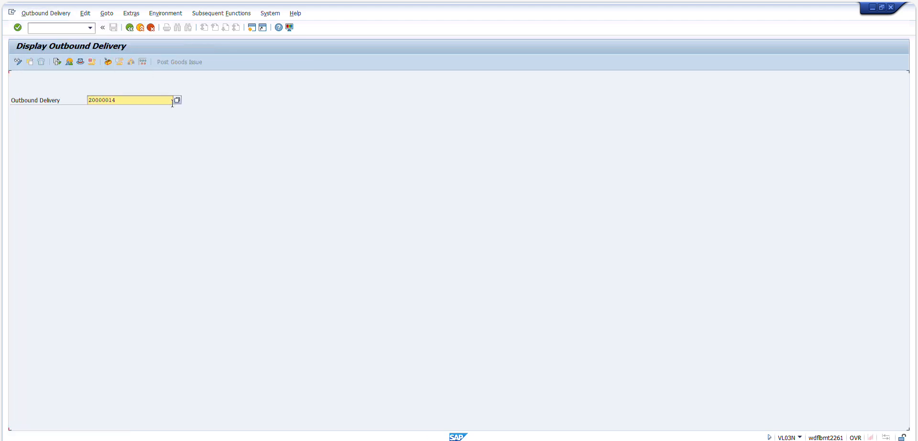
{"action": "left_click_drag", "start_coordinate": [153, 101], "coordinate": [37, 98]}
- Switch to the exercise sheet and add the copied number as text beside item c, "Delivery number"
{"action": "left_click", "coordinate": [181, 1]}
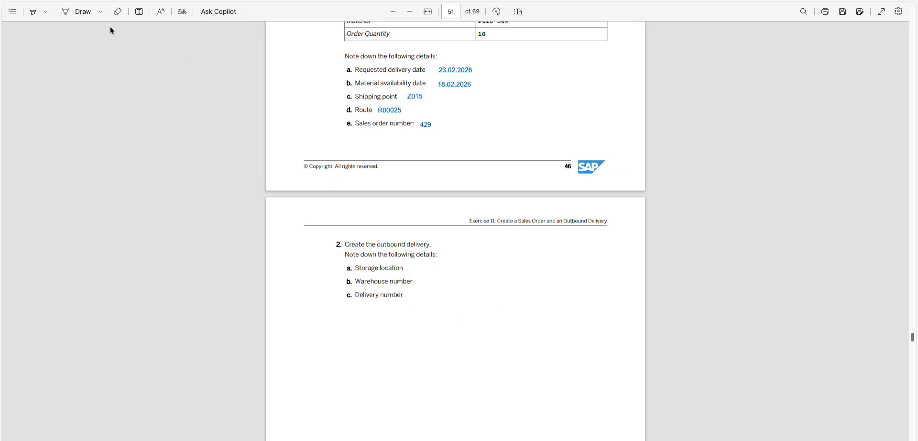
{"action": "left_click", "coordinate": [139, 11]}
{"action": "left_click", "coordinate": [403, 295]}
{"action": "key", "text": "ctrl+v"}
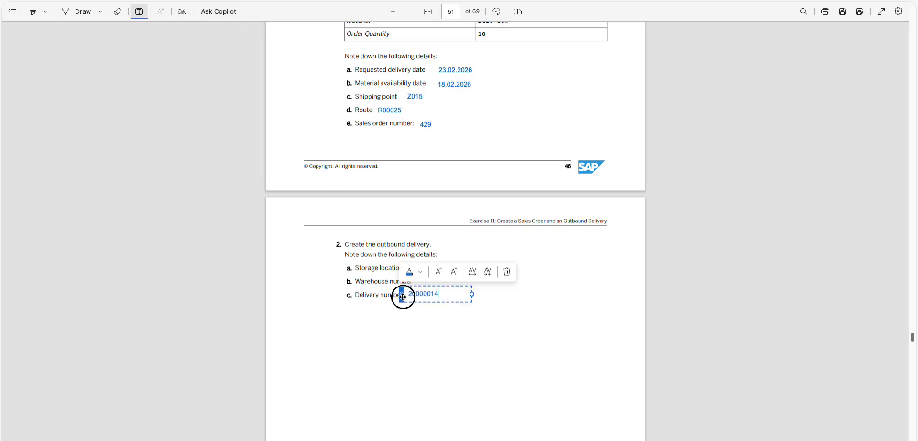
{"action": "left_click_drag", "start_coordinate": [403, 297], "coordinate": [407, 297]}
{"action": "left_click", "coordinate": [375, 266]}
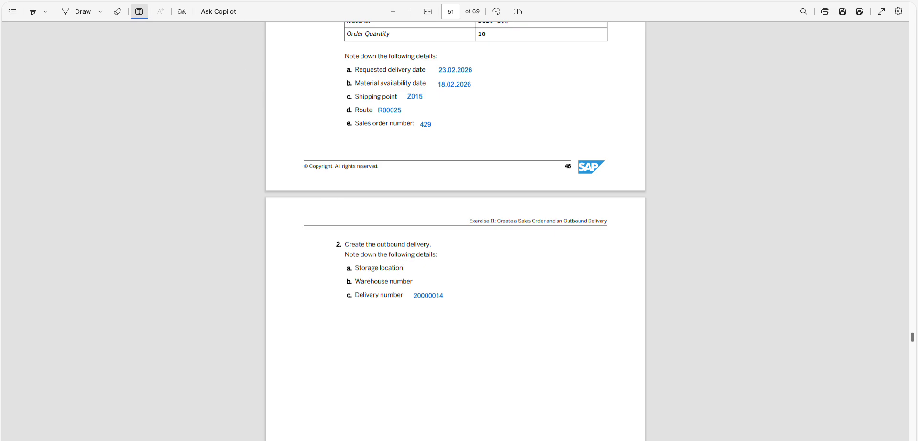
- Switch to SAP, display the outbound delivery and look through its picking, loading, shipment and status overviews
{"action": "key", "text": "alt+Tab"}
{"action": "key", "text": "Return"}
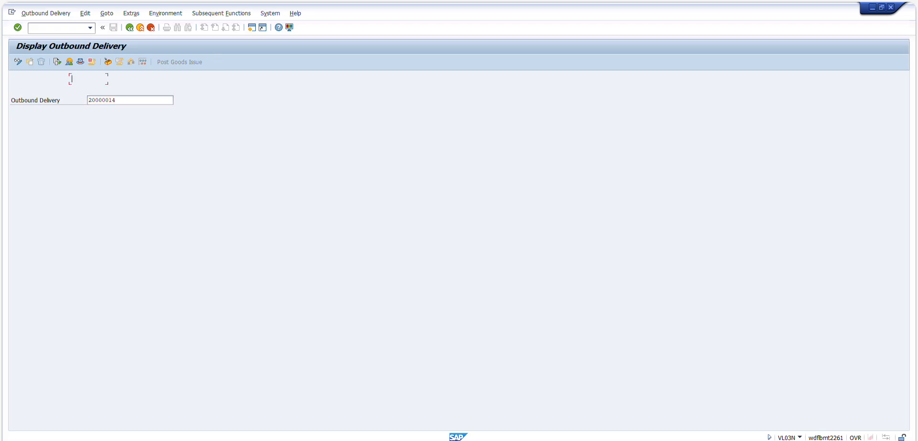
{"action": "mouse_move", "coordinate": [246, 363]}
{"action": "left_mouse_down"}
{"action": "mouse_move", "coordinate": [426, 359]}
{"action": "mouse_move", "coordinate": [239, 360]}
{"action": "left_mouse_up"}
{"action": "left_click", "coordinate": [88, 114]}
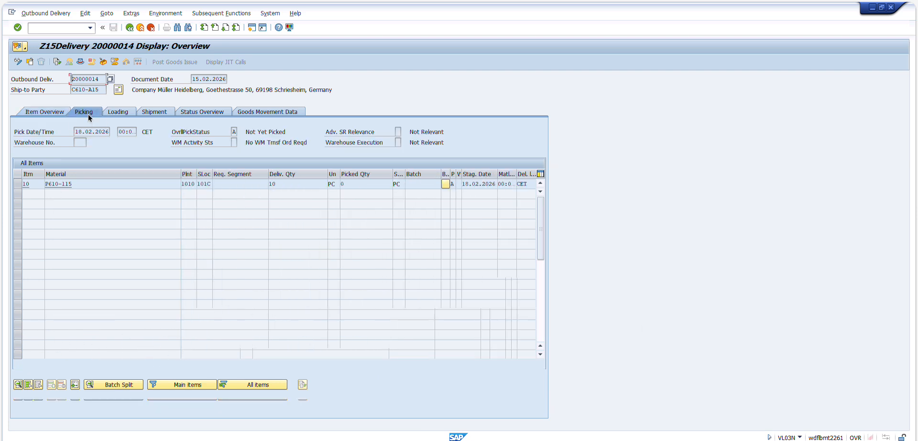
{"action": "left_click", "coordinate": [121, 114]}
{"action": "left_click", "coordinate": [144, 114]}
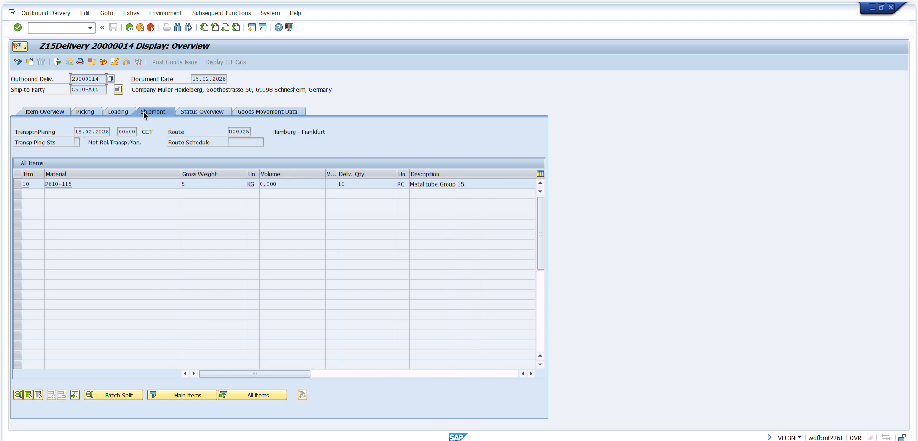
{"action": "left_click", "coordinate": [190, 112]}
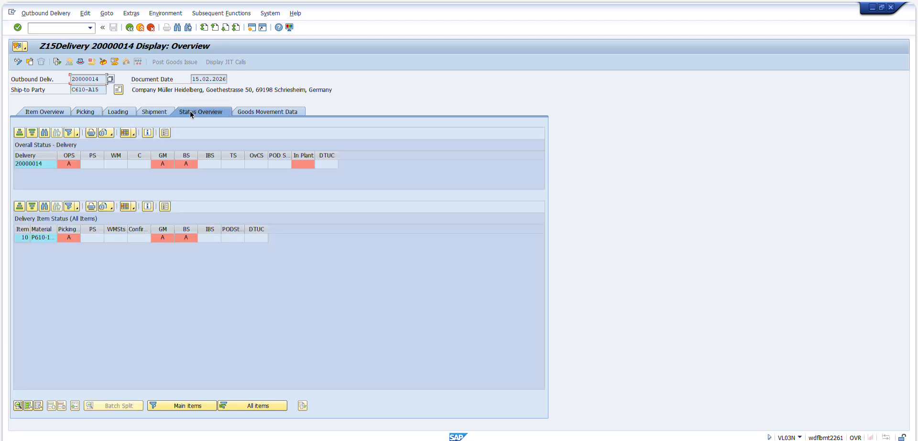
- Open the delivery item's picking details from the item overview and copy its storage location
{"action": "left_click", "coordinate": [27, 113]}
{"action": "double_click", "coordinate": [118, 186]}
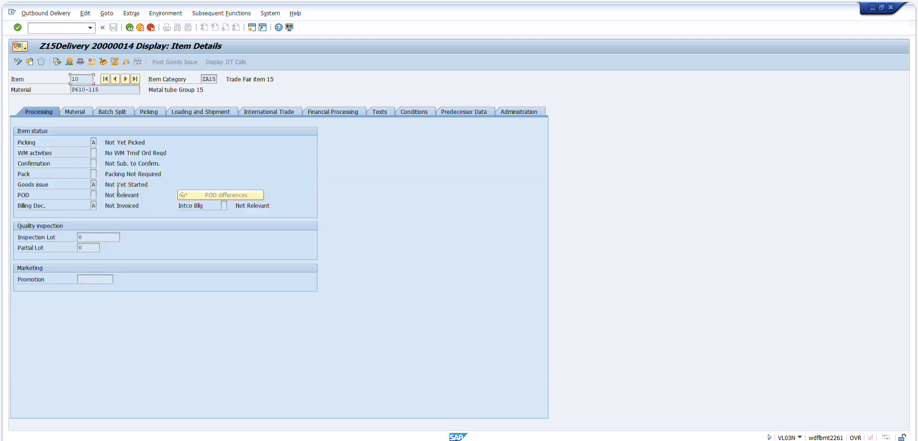
{"action": "left_click", "coordinate": [148, 113]}
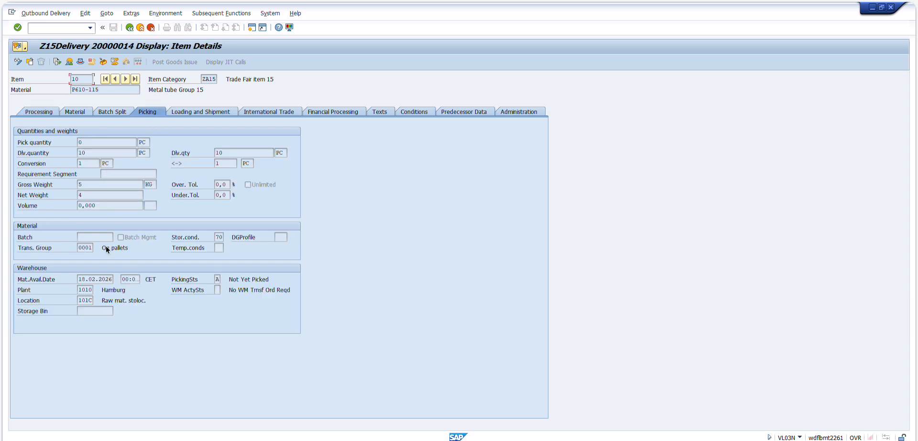
{"action": "double_click", "coordinate": [90, 290]}
{"action": "double_click", "coordinate": [90, 300]}
{"action": "key", "text": "ctrl+c"}
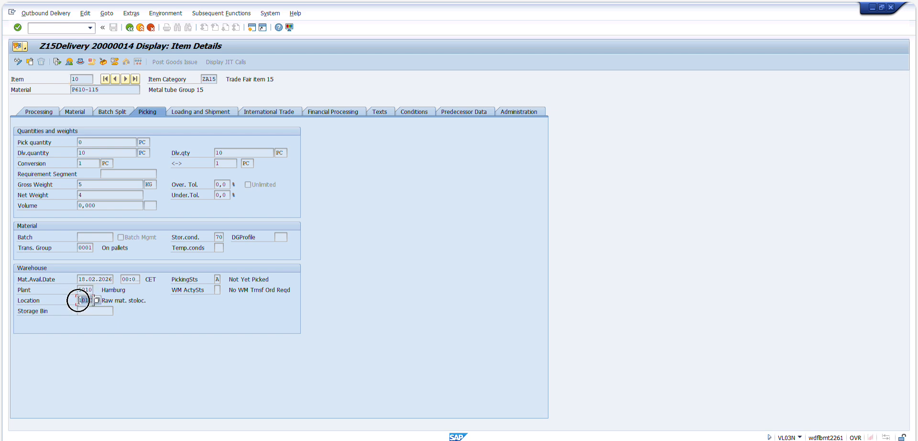
- Switch to the exercise sheet and add the copied storage location 101C as text beside item a, "Storage location"
{"action": "left_click", "coordinate": [91, 1]}
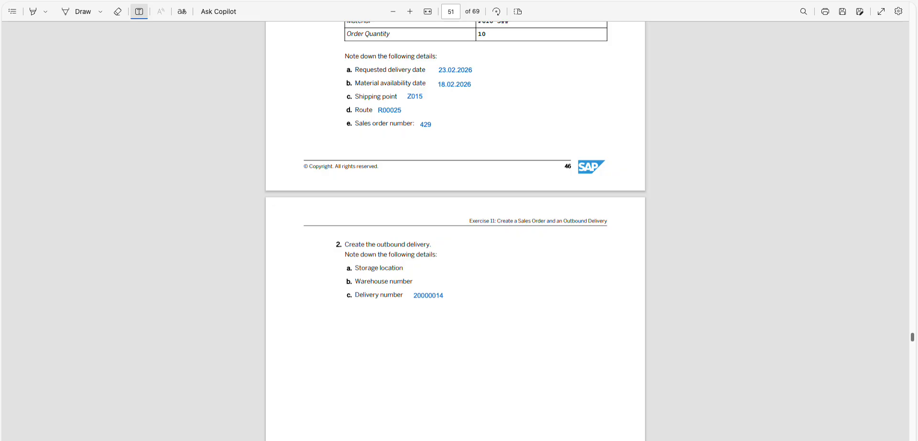
{"action": "left_click", "coordinate": [415, 281]}
{"action": "key", "text": "ctrl+v"}
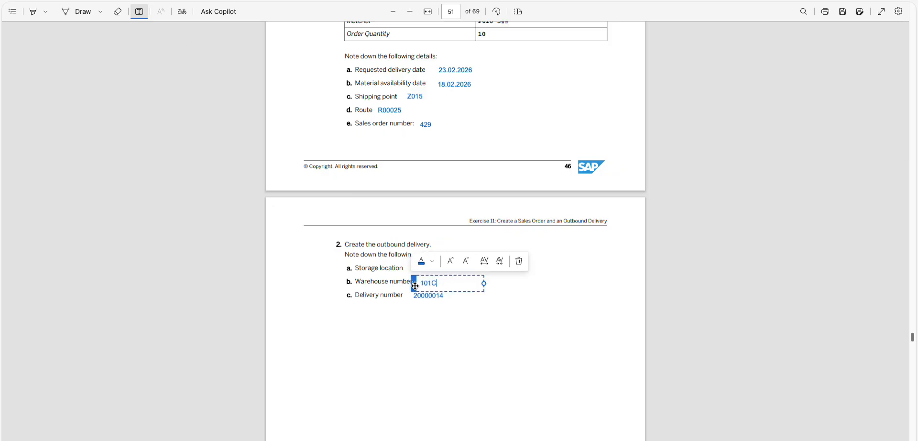
{"action": "left_click", "coordinate": [415, 282]}
{"action": "left_click_drag", "start_coordinate": [415, 282], "coordinate": [399, 270]}
{"action": "left_click", "coordinate": [262, 259]}
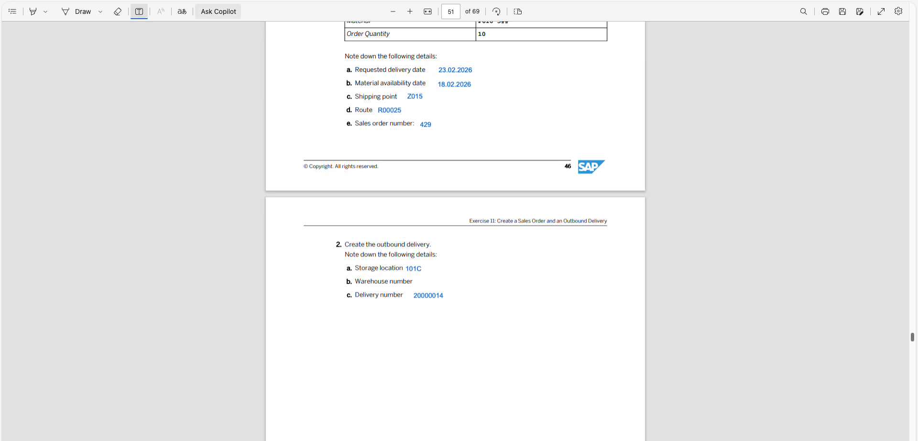
- Switch to the Excel determination table and search it for "Picking Location"
{"action": "left_click", "coordinate": [213, 1]}
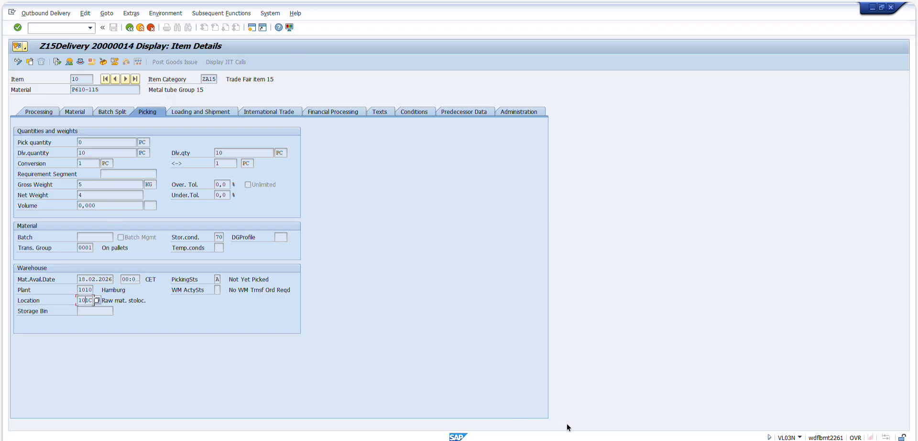
{"action": "key", "text": "super+Tab"}
{"action": "key", "text": "super+f"}
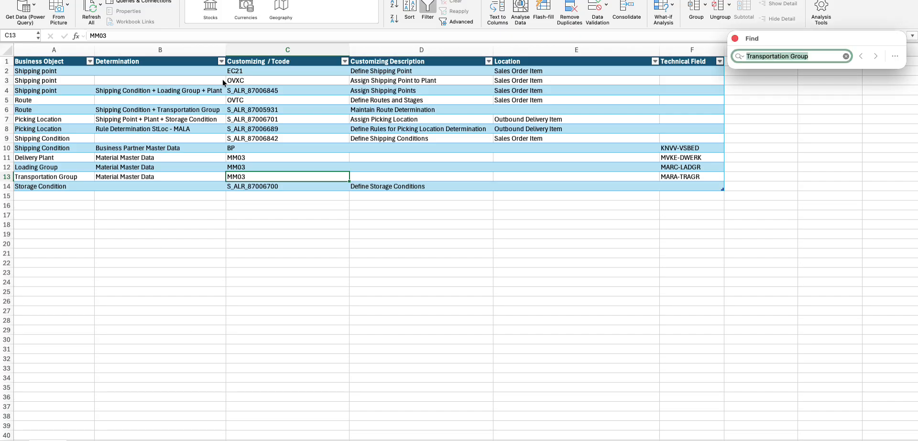
{"action": "type", "text": "PIkci"}
{"action": "key", "text": "BackSpace"}
{"action": "key", "text": "BackSpace"}
{"action": "key", "text": "BackSpace"}
{"action": "key", "text": "BackSpace"}
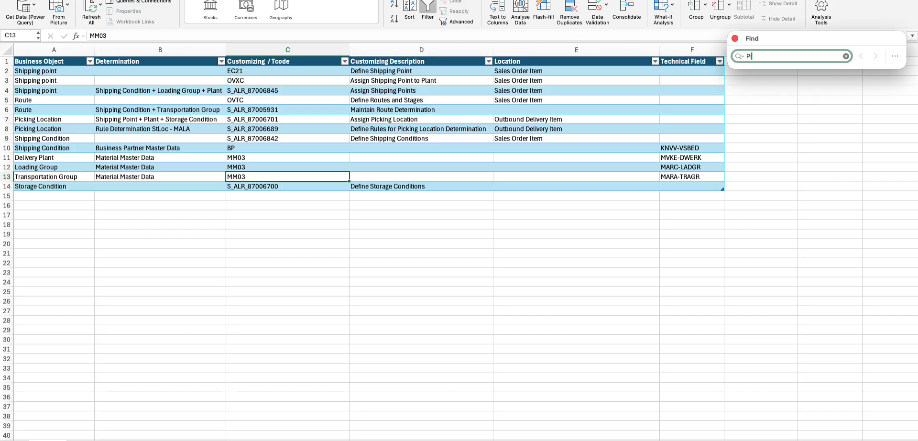
{"action": "type", "text": "ikcin"}
{"action": "key", "text": "BackSpace"}
{"action": "key", "text": "BackSpace"}
{"action": "key", "text": "BackSpace"}
{"action": "key", "text": "BackSpace"}
{"action": "type", "text": "cking Location"}
{"action": "key", "text": "Return"}
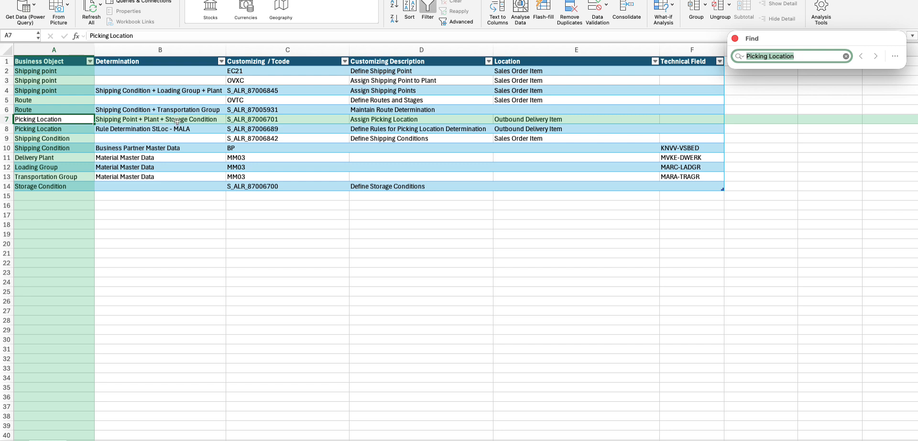
- Copy the Assign Picking Location transaction code S_ALR_87006701 and run it in the SAP session showing route determination
{"action": "left_click", "coordinate": [289, 121]}
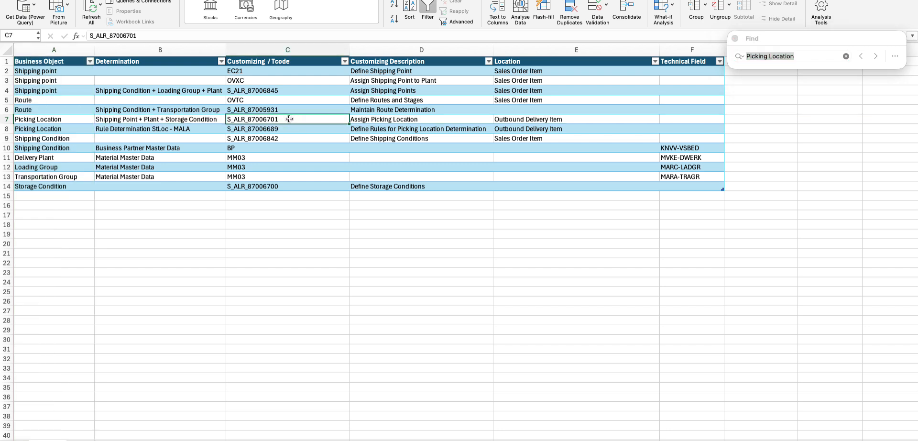
{"action": "key", "text": "super+c"}
{"action": "key", "text": "super+Tab"}
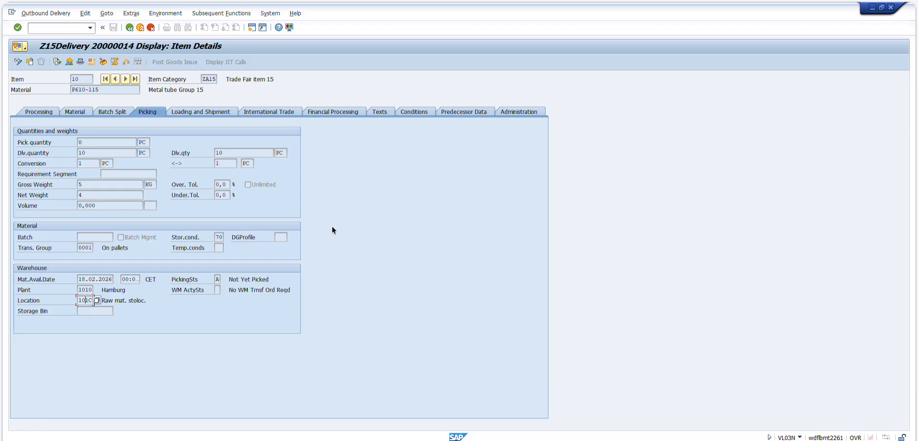
{"action": "key", "text": "alt+Tab"}
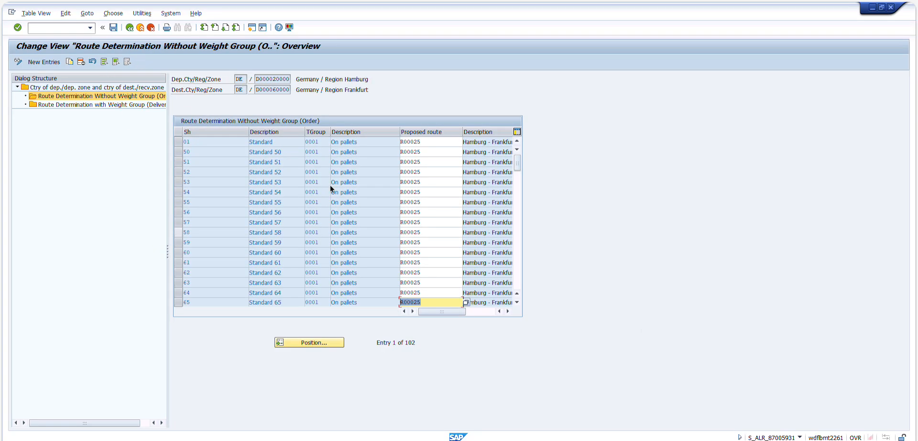
{"action": "left_click", "coordinate": [58, 25]}
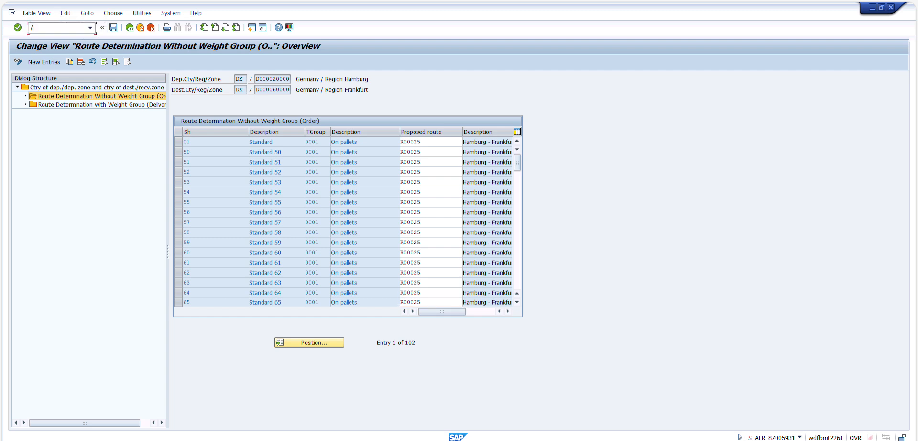
{"action": "type", "text": "/n"}
{"action": "key", "text": "Return"}
{"action": "key", "text": "ctrl+v"}
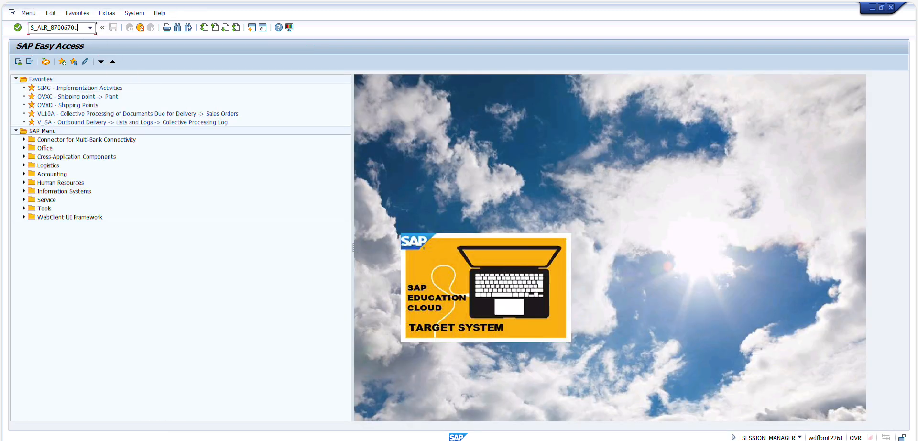
{"action": "key", "text": "Return"}
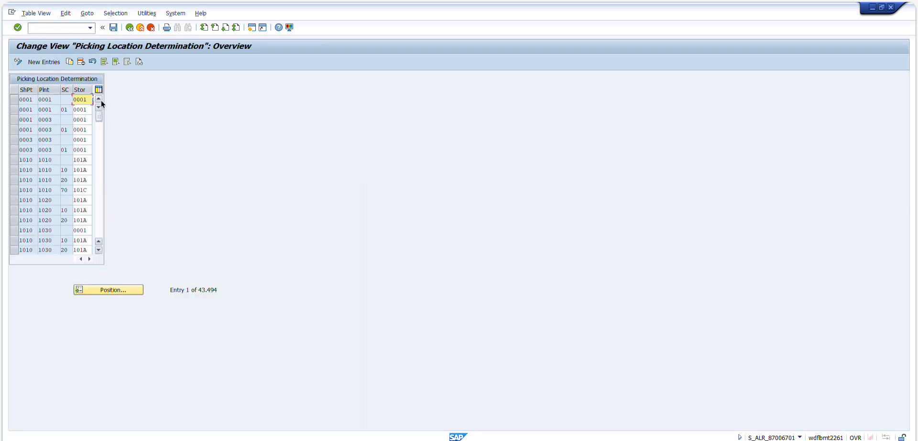
- Restrict the picking location determination entries by contents to storage location 101C
{"action": "left_click", "coordinate": [105, 14]}
{"action": "left_click", "coordinate": [123, 24]}
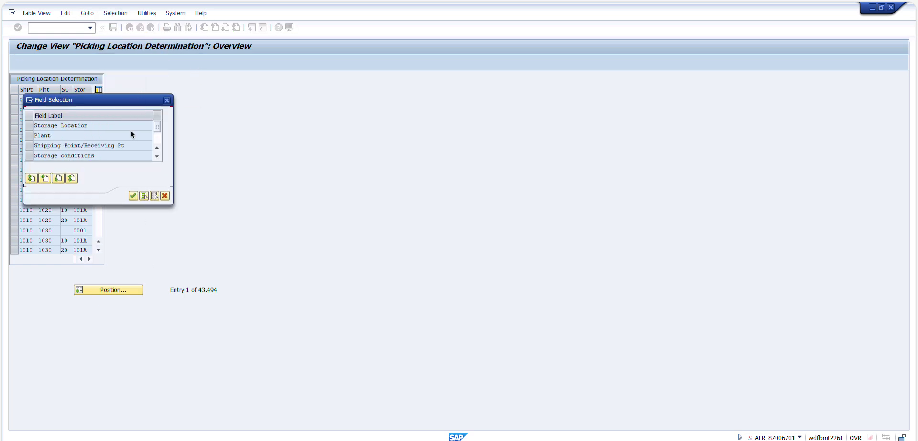
{"action": "left_click", "coordinate": [33, 155]}
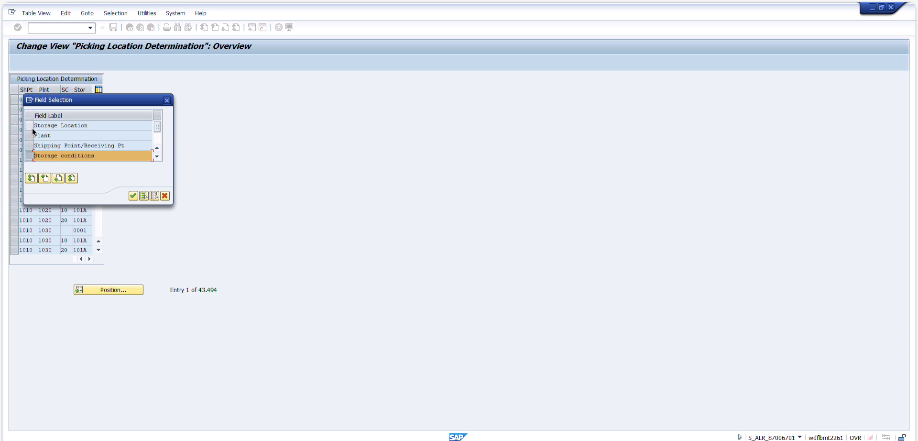
{"action": "left_click", "coordinate": [33, 126]}
{"action": "left_click", "coordinate": [32, 157]}
{"action": "left_click", "coordinate": [134, 196]}
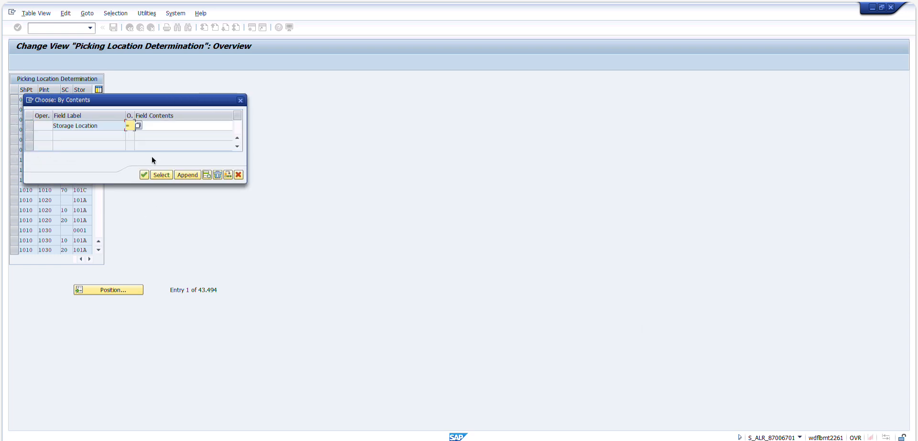
{"action": "type", "text": "101C"}
{"action": "left_click", "coordinate": [167, 176]}
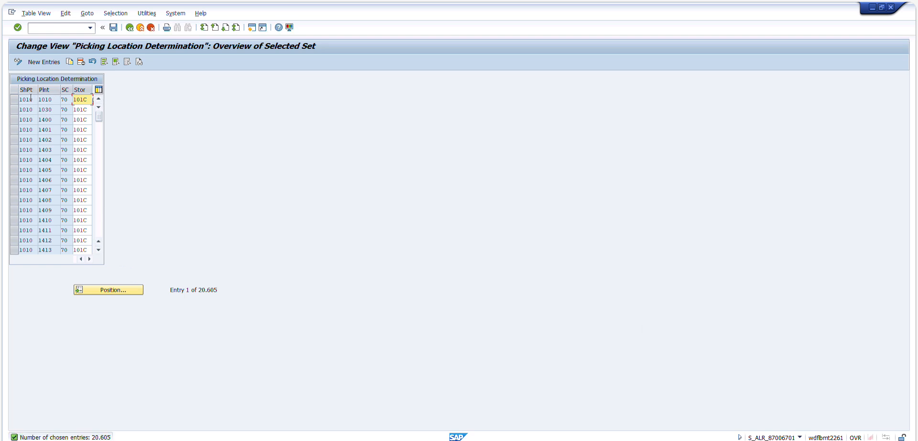
- Position the filtered list at the entry for shipping point Z015 and plant 1010
{"action": "left_click_drag", "start_coordinate": [34, 99], "coordinate": [6, 102]}
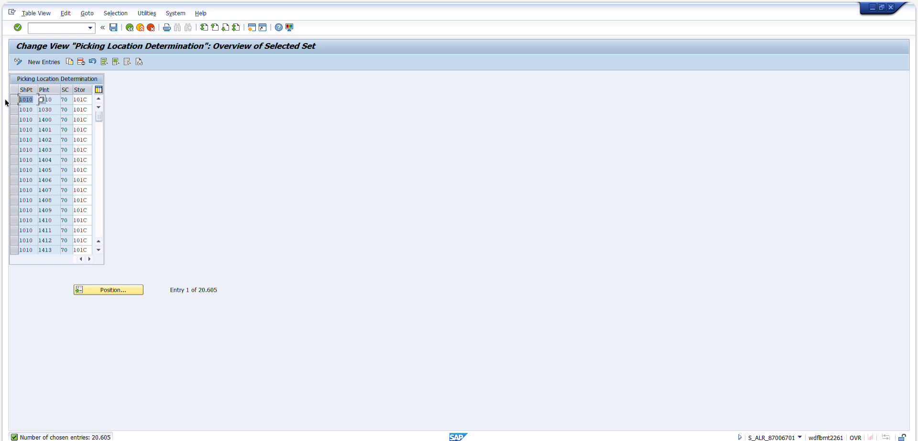
{"action": "left_click", "coordinate": [120, 289]}
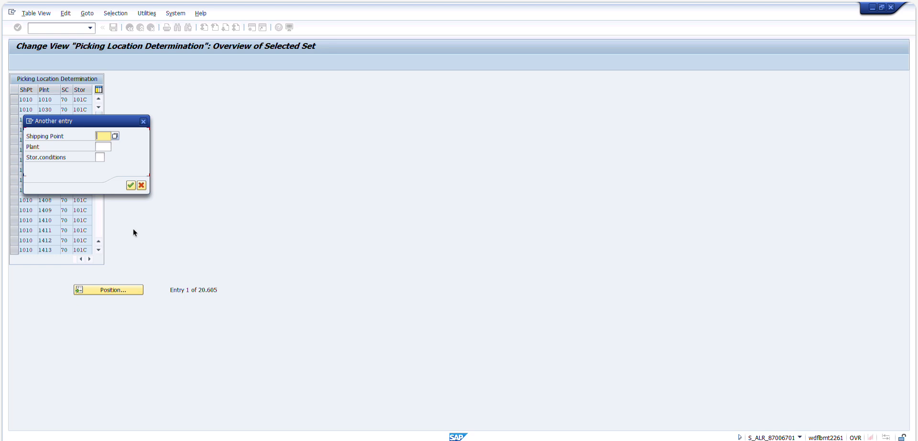
{"action": "type", "text": "Z015"}
{"action": "key", "text": "Tab"}
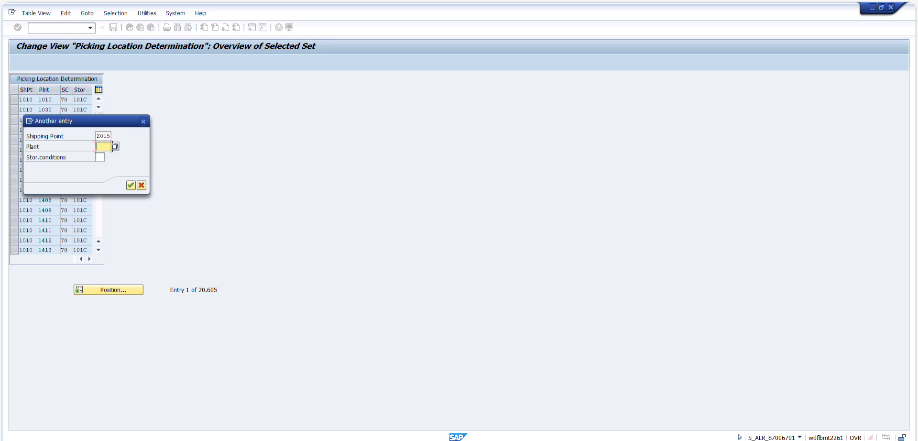
{"action": "type", "text": "1010"}
{"action": "key", "text": "Tab"}
{"action": "key", "text": "Return"}
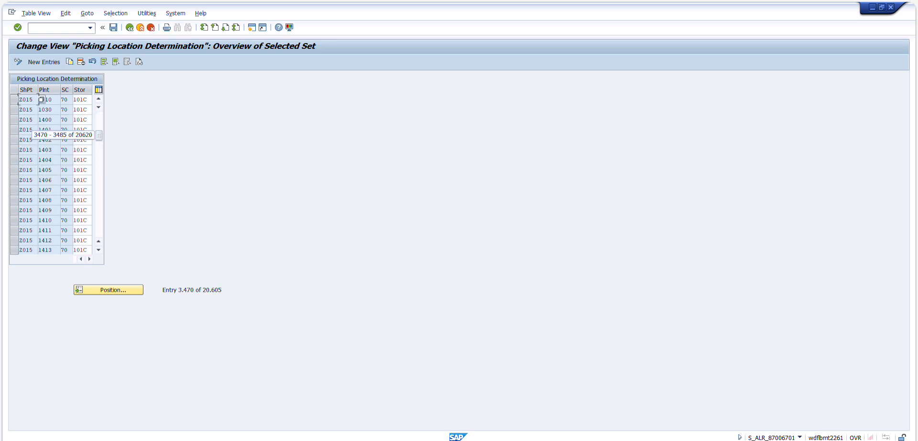
- Look up storage condition 70 in the list of possible values for the Z015, plant 1010 entry
{"action": "double_click", "coordinate": [83, 100]}
{"action": "left_click", "coordinate": [63, 99]}
{"action": "left_click", "coordinate": [76, 99]}
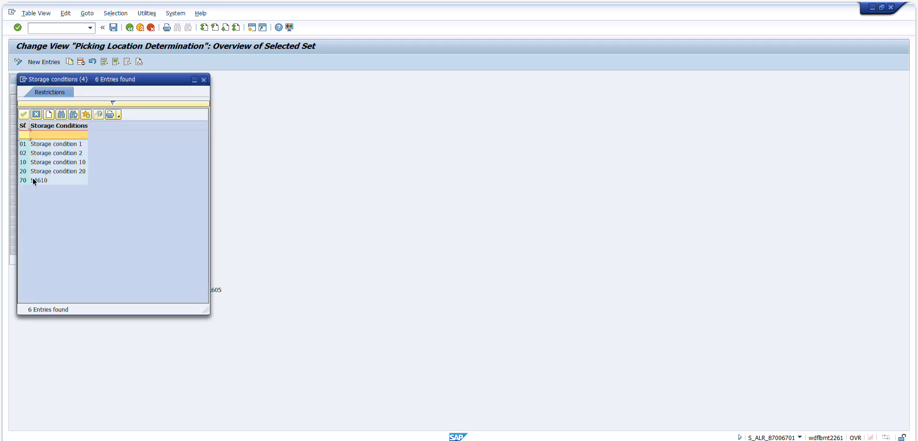
{"action": "left_click", "coordinate": [47, 180]}
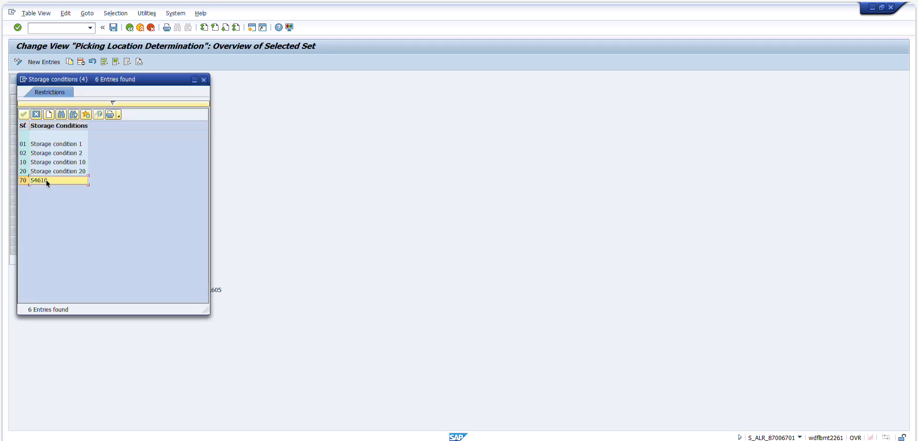
{"action": "double_click", "coordinate": [46, 180]}
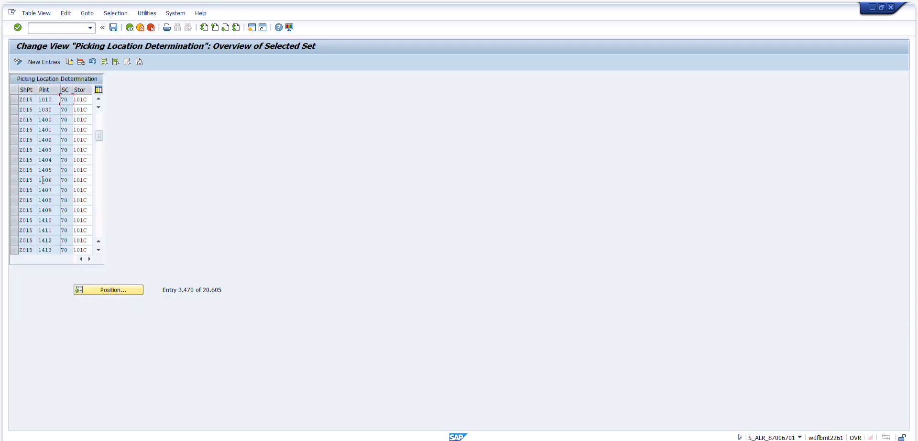
- Examine the shipping point, plant, storage condition and storage location combination in the Z015, plant 1010 row
{"action": "left_click", "coordinate": [83, 99]}
{"action": "left_click", "coordinate": [88, 99]}
{"action": "left_click_drag", "start_coordinate": [29, 99], "coordinate": [18, 99]}
{"action": "left_click_drag", "start_coordinate": [40, 99], "coordinate": [58, 101]}
{"action": "left_click", "coordinate": [71, 101]}
{"action": "left_click_drag", "start_coordinate": [70, 98], "coordinate": [41, 98]}
- Switch back to the Excel determination table and search it for "Storage Condition"
{"action": "key", "text": "alt+Tab"}
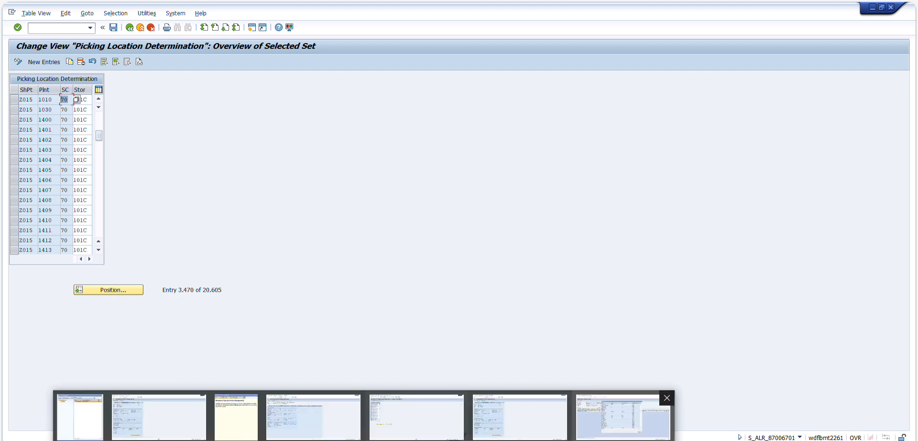
{"action": "left_click", "coordinate": [166, 186]}
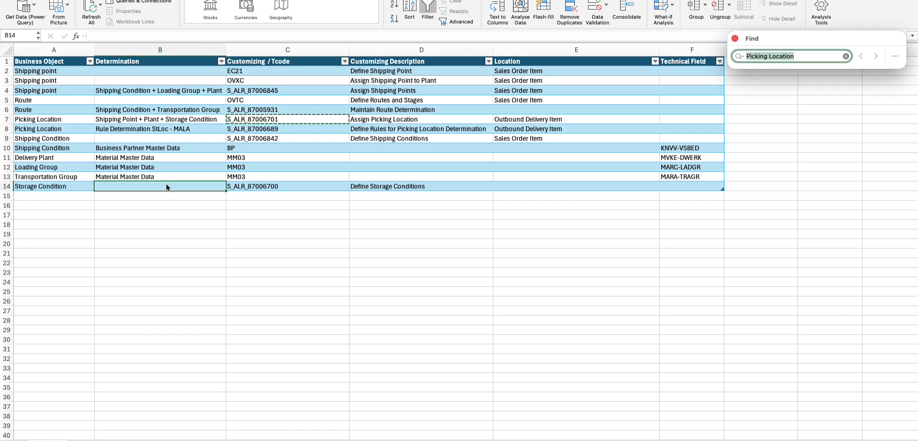
{"action": "type", "text": "Storage "}
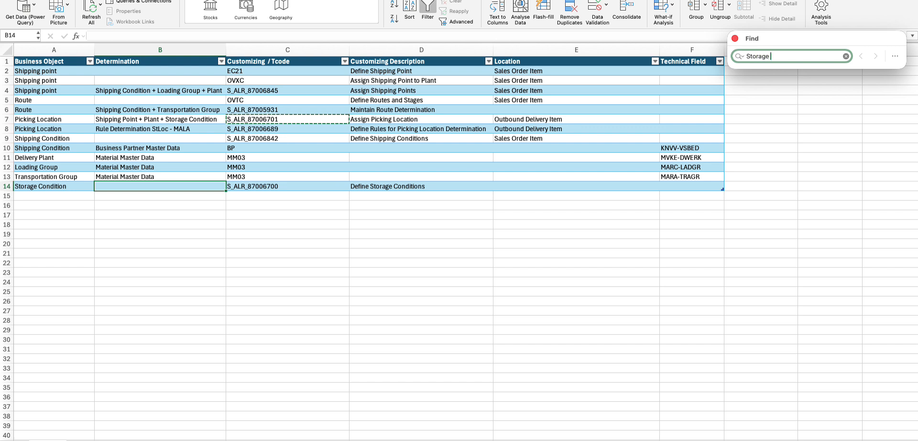
{"action": "type", "text": "Condition"}
{"action": "key", "text": "Return"}
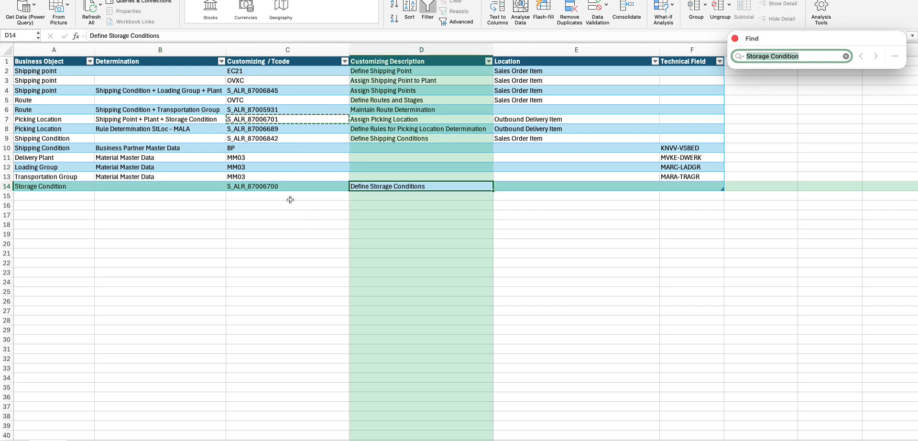
- Switch to the SAP delivery item's picking data and check its storage condition for the Storage Condition row
{"action": "left_click", "coordinate": [67, 187]}
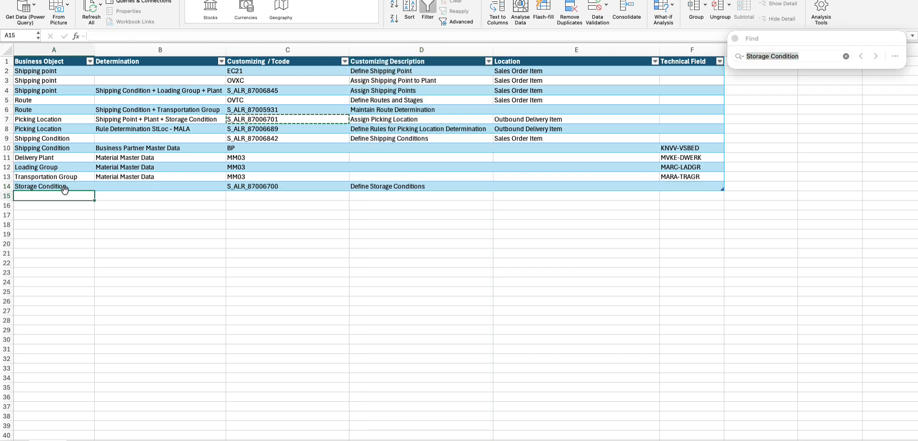
{"action": "key", "text": "super+c"}
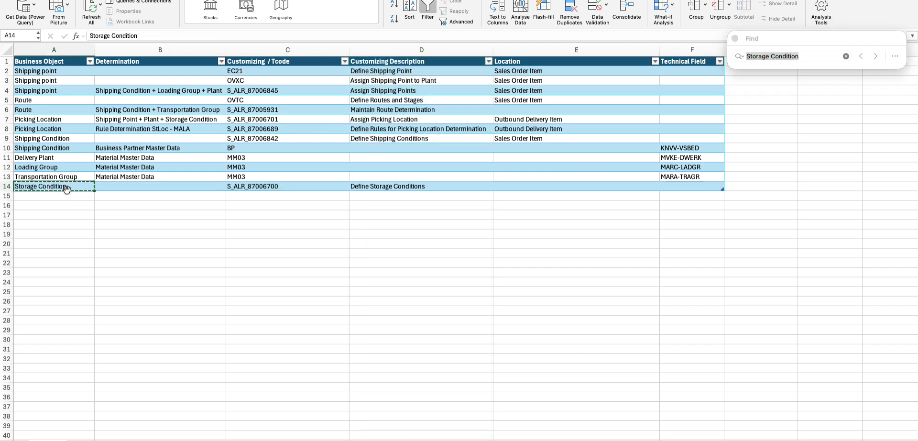
{"action": "left_click", "coordinate": [124, 189]}
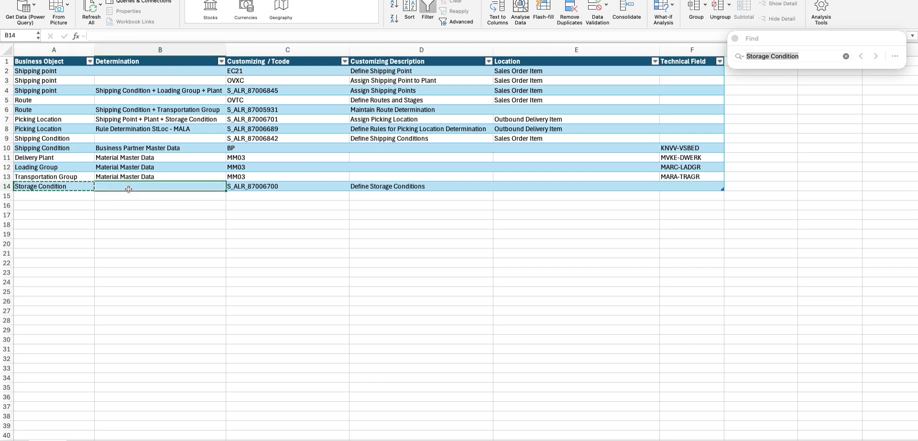
{"action": "key", "text": "super+Tab"}
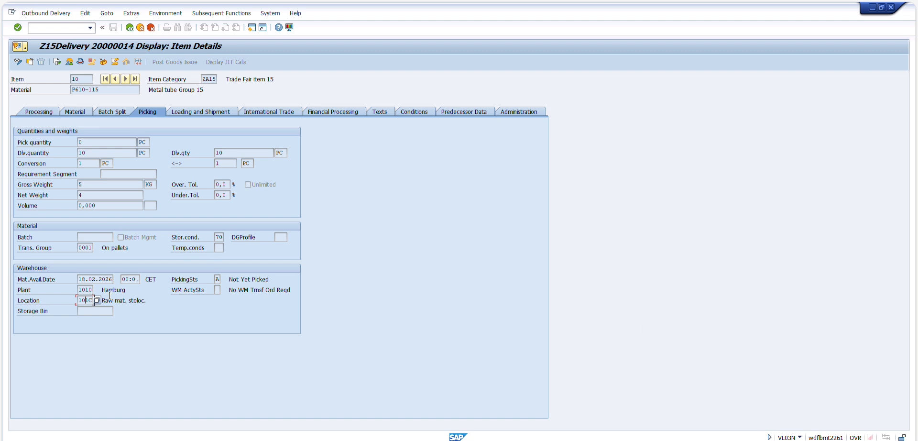
{"action": "left_click", "coordinate": [218, 236]}
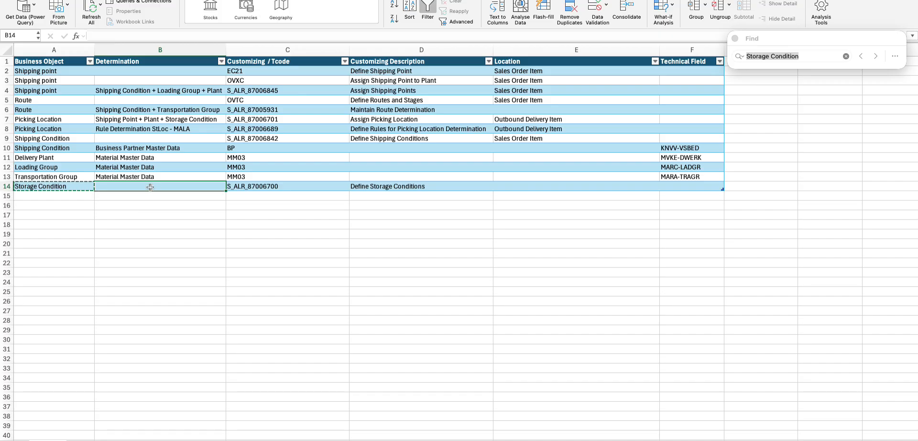
- Switch back to the Excel determination table and duplicate the Storage Condition entry from row 14 into row 15
{"action": "left_click", "coordinate": [7, 186]}
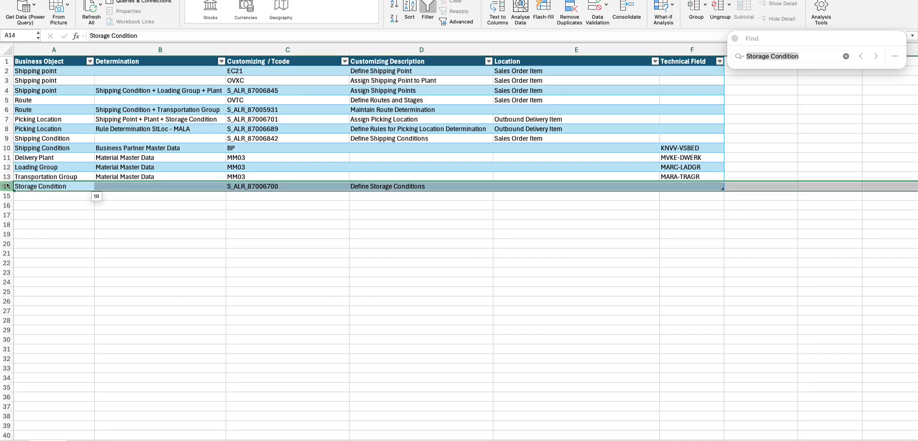
{"action": "key", "text": "cmd+c"}
{"action": "left_click", "coordinate": [7, 196]}
{"action": "key", "text": "cmd+v"}
{"action": "key", "text": "Down"}
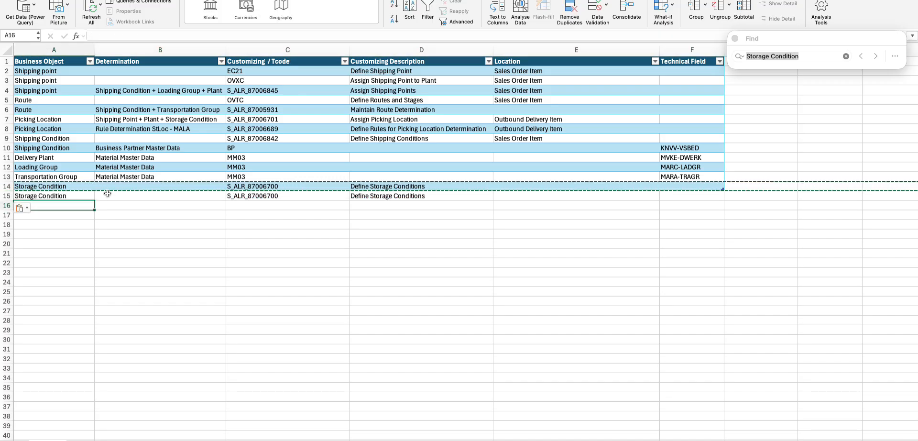
- Enter "Material Master Data" as the determination of the Storage Condition entry in row 15
{"action": "left_click", "coordinate": [108, 193]}
{"action": "type", "text": "Mtaer"}
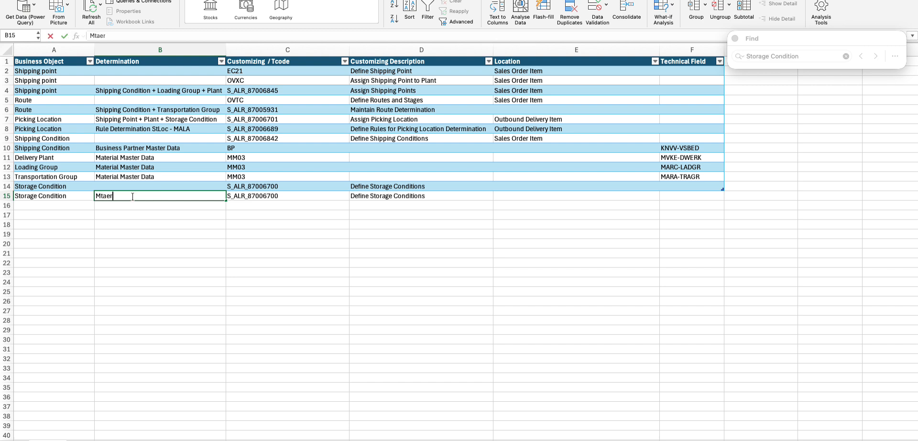
{"action": "key", "text": "BackSpace"}
{"action": "key", "text": "BackSpace"}
{"action": "key", "text": "BackSpace"}
{"action": "key", "text": "BackSpace"}
{"action": "type", "text": "aete"}
{"action": "key", "text": "BackSpace"}
{"action": "key", "text": "BackSpace"}
{"action": "key", "text": "BackSpace"}
{"action": "type", "text": "ter"}
{"action": "key", "text": "Tab"}
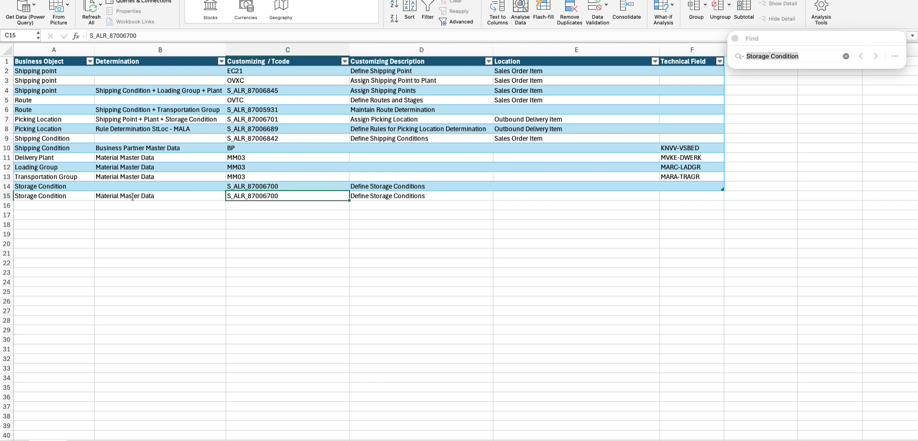
- Clear the copied Customizing / Tcode and Customizing Description values from row 15
{"action": "key", "text": "Delete"}
{"action": "key", "text": "Tab"}
{"action": "key", "text": "Tab"}
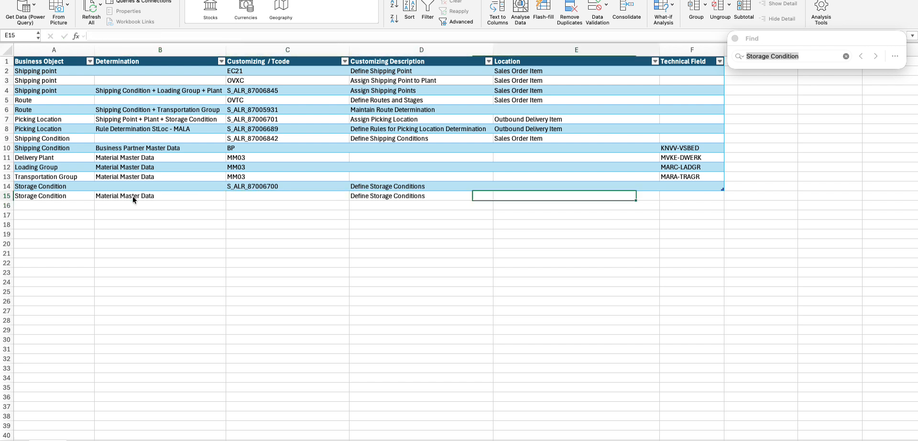
{"action": "key", "text": "shift+Tab"}
{"action": "key", "text": "Delete"}
{"action": "key", "text": "Tab"}
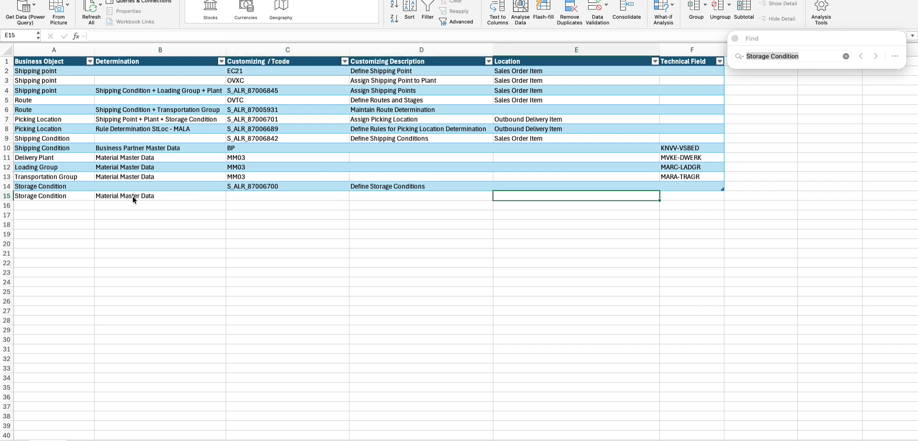
- Enter "Outbound Delivery Item" as the location of the Storage Condition entry in row 15
{"action": "type", "text": "Delivery"}
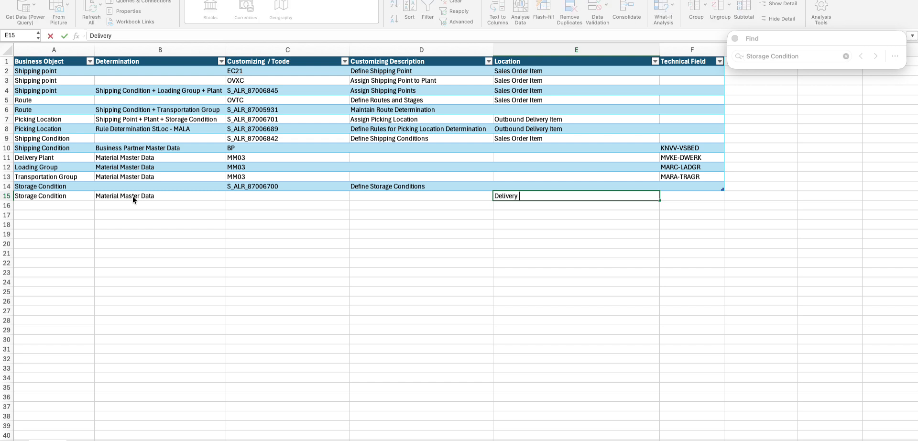
{"action": "type", "text": " Item"}
{"action": "key", "text": "shift+Home"}
{"action": "type", "text": "Outbo"}
{"action": "key", "text": "Tab"}
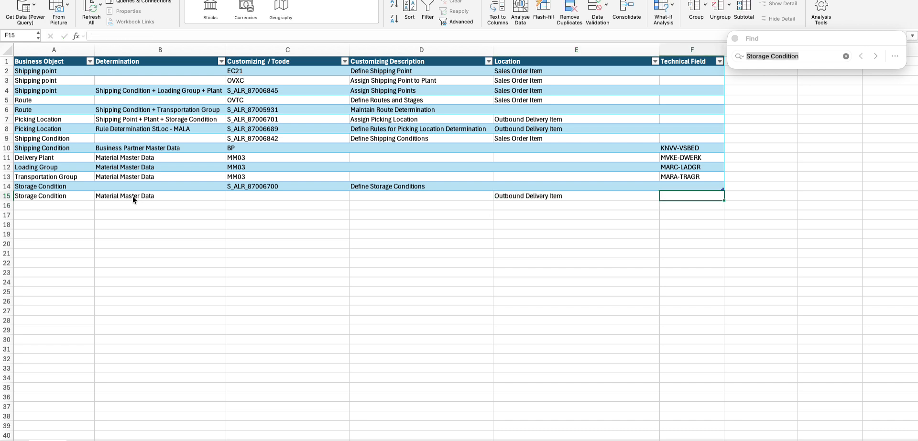
{"action": "key", "text": "Left"}
{"action": "key", "text": "Up"}
{"action": "key", "text": "Down"}
{"action": "key", "text": "Right"}
- Switch to SAP and look through the sales and basic data views of material P610-115 for the storage condition
{"action": "key", "text": "super+Tab"}
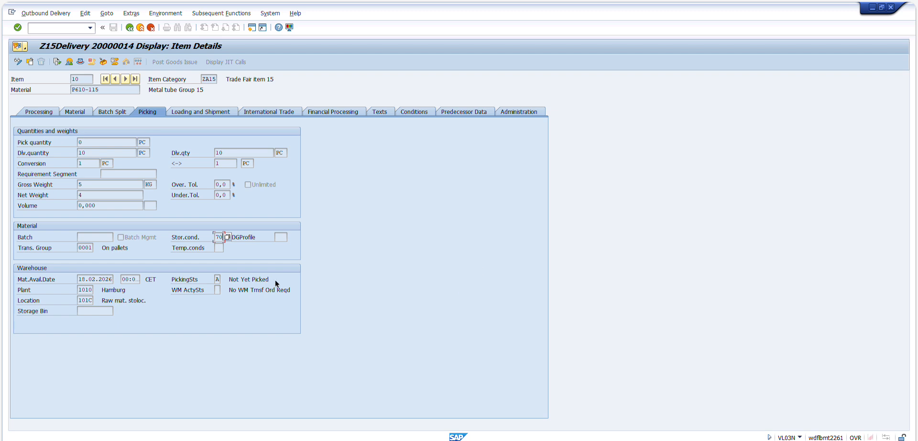
{"action": "key", "text": "alt+Tab"}
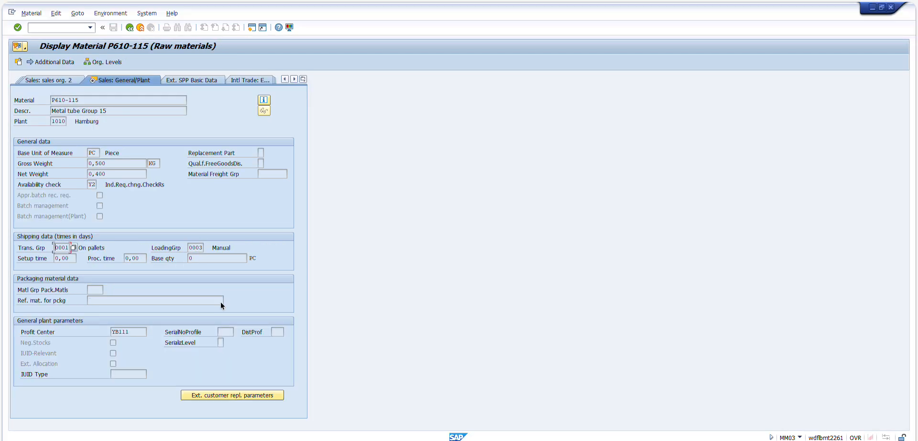
{"action": "left_click", "coordinate": [118, 174]}
{"action": "left_click", "coordinate": [58, 79]}
{"action": "left_click", "coordinate": [59, 80]}
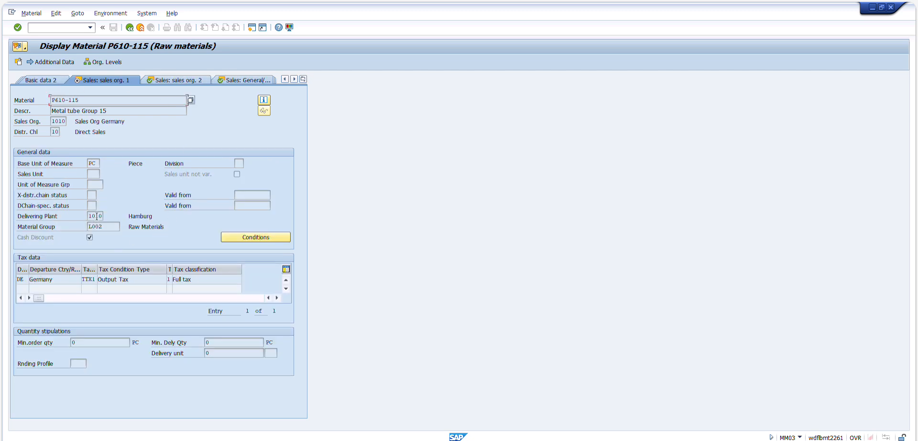
{"action": "double_click", "coordinate": [98, 215]}
{"action": "double_click", "coordinate": [100, 227]}
{"action": "left_click", "coordinate": [56, 81]}
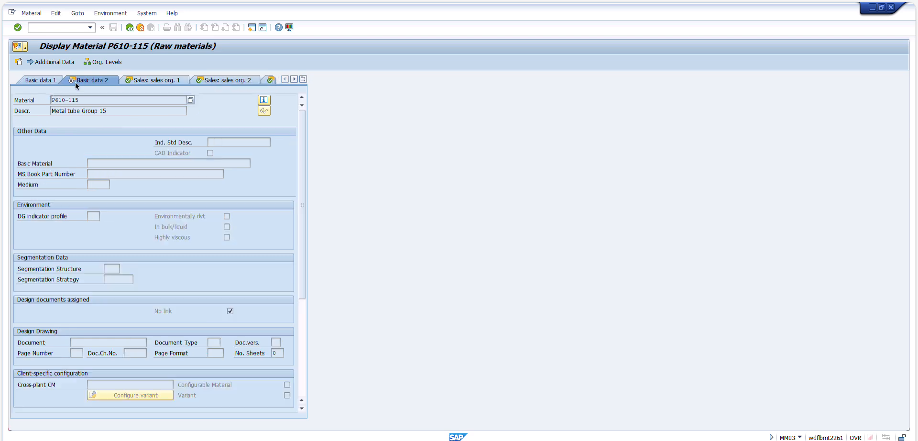
{"action": "left_click", "coordinate": [40, 79]}
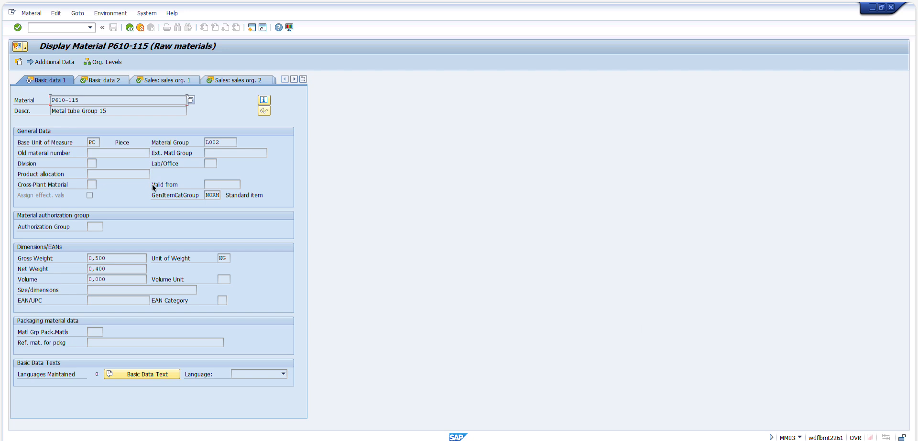
- Display the plant data and storage views of material P610-115 for plant 1010 and check the storage conditions
{"action": "left_click", "coordinate": [304, 79]}
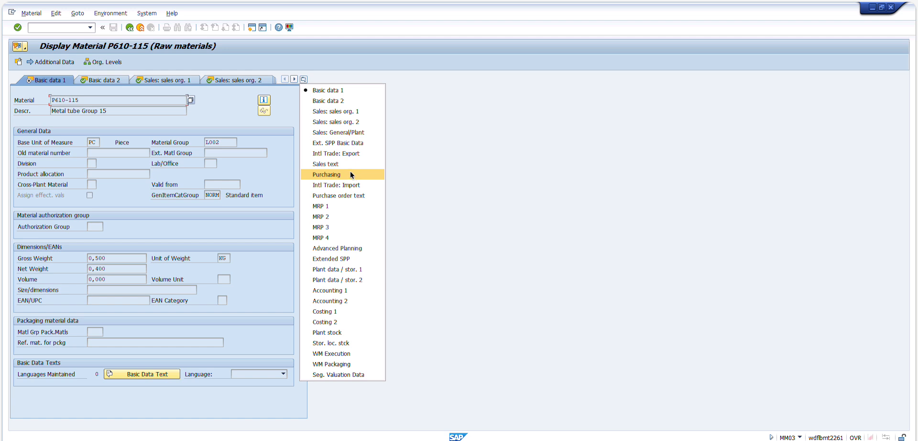
{"action": "left_click", "coordinate": [363, 270]}
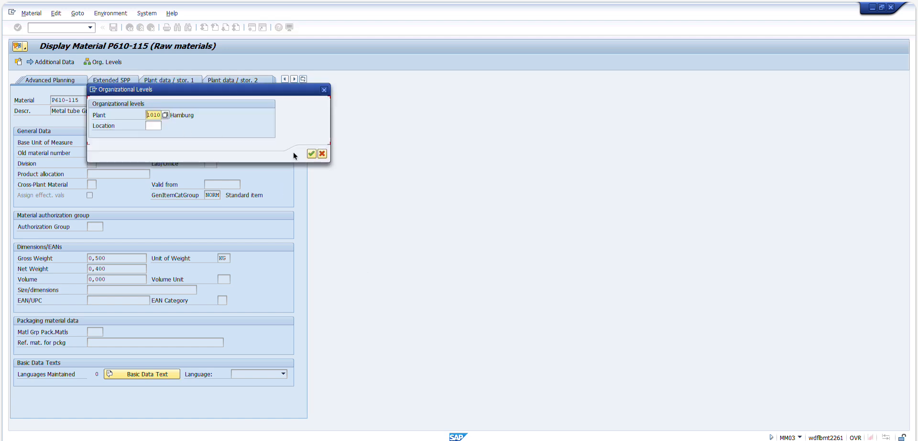
{"action": "left_click", "coordinate": [311, 154]}
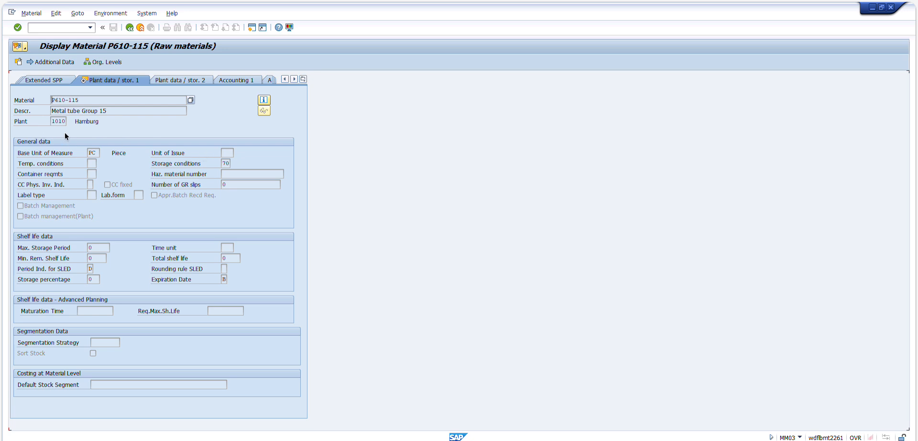
{"action": "double_click", "coordinate": [224, 163]}
{"action": "left_click", "coordinate": [166, 79]}
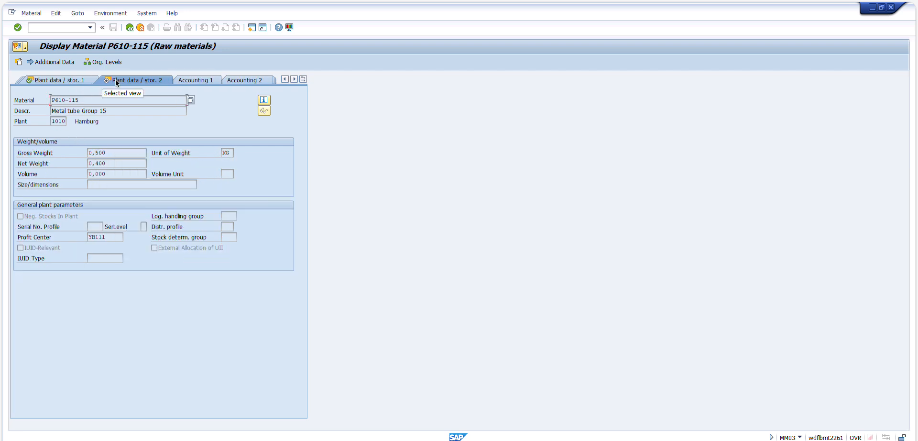
{"action": "left_click", "coordinate": [87, 78]}
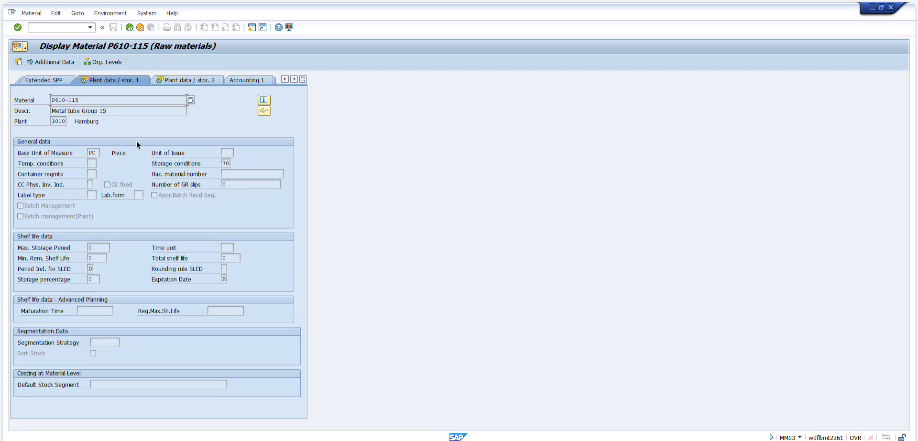
- Look up the table name and field name in the technical information of the material's Storage conditions field
{"action": "left_click", "coordinate": [224, 163]}
{"action": "key", "text": "F1"}
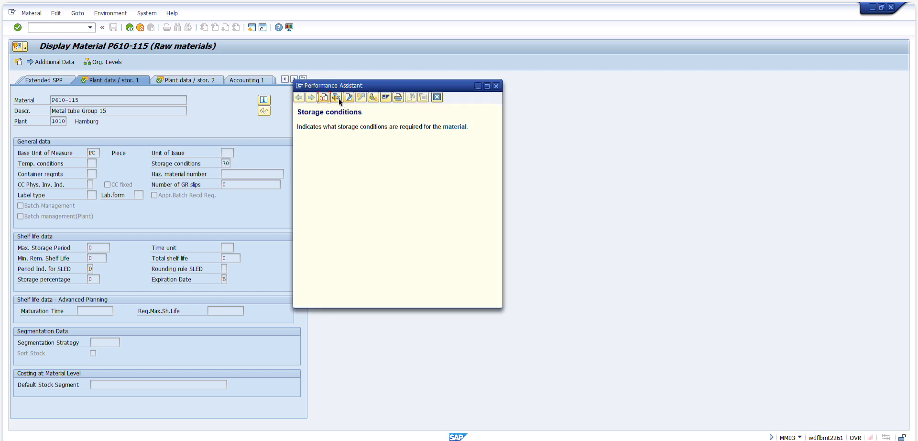
{"action": "left_click", "coordinate": [337, 98]}
{"action": "double_click", "coordinate": [111, 263]}
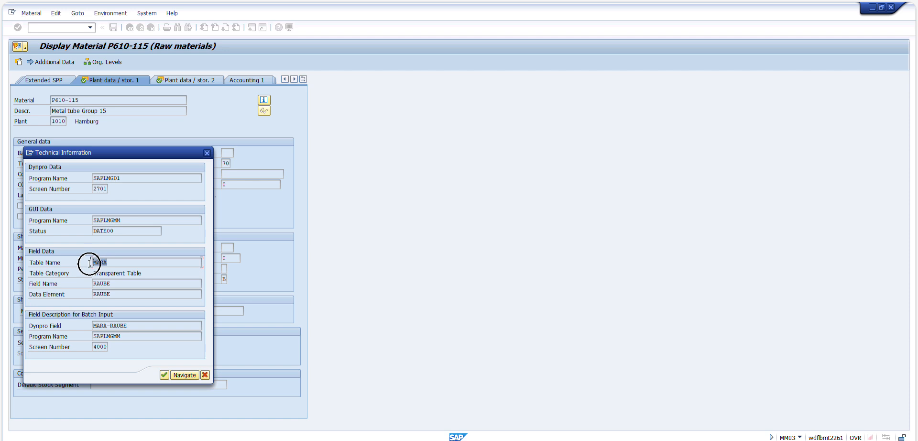
{"action": "double_click", "coordinate": [117, 284]}
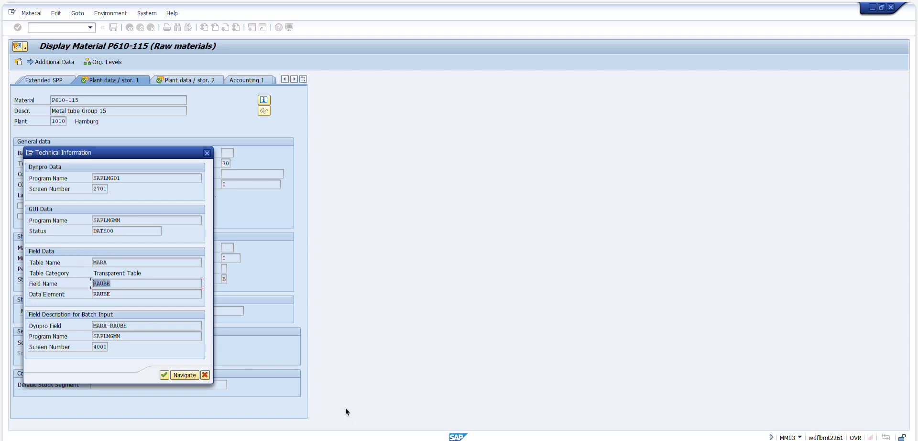
- Switch to Excel and enter MARA-RAUBE as the technical field of the Storage Condition entry in row 15
{"action": "left_click", "coordinate": [632, 417]}
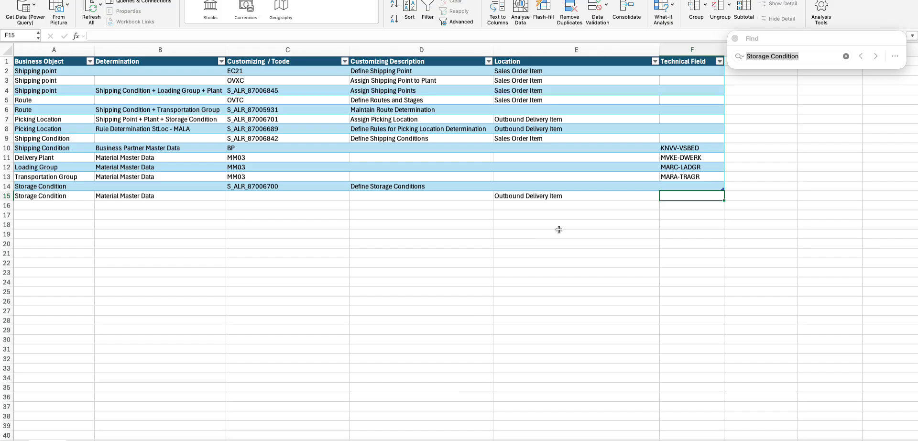
{"action": "type", "text": "MARA-RAUBE"}
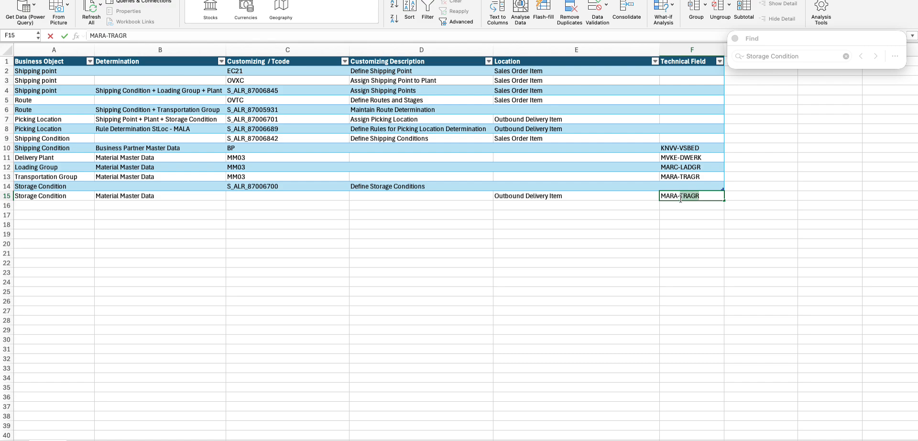
{"action": "key", "text": "Return"}
{"action": "key", "text": "Up"}
{"action": "key", "text": "Left"}
- Return to SAP, close the technical information, and compare the material's storage condition with the Z015, plant 1010 picking location entry
{"action": "key", "text": "super+Tab"}
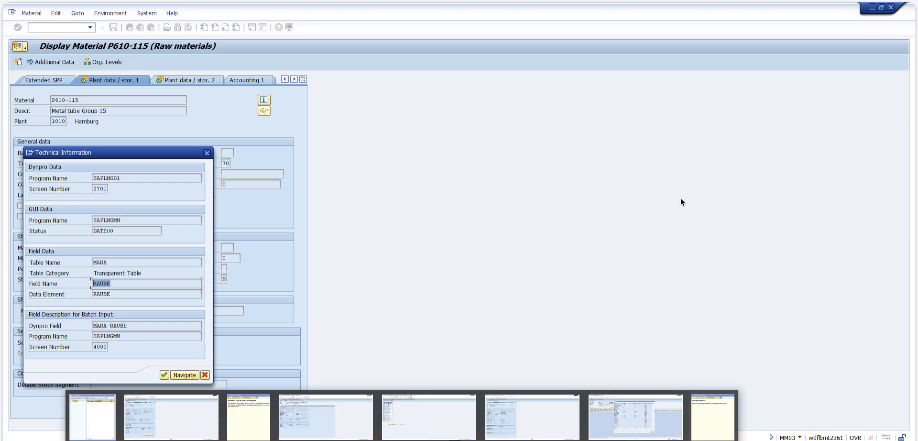
{"action": "left_click", "coordinate": [206, 376]}
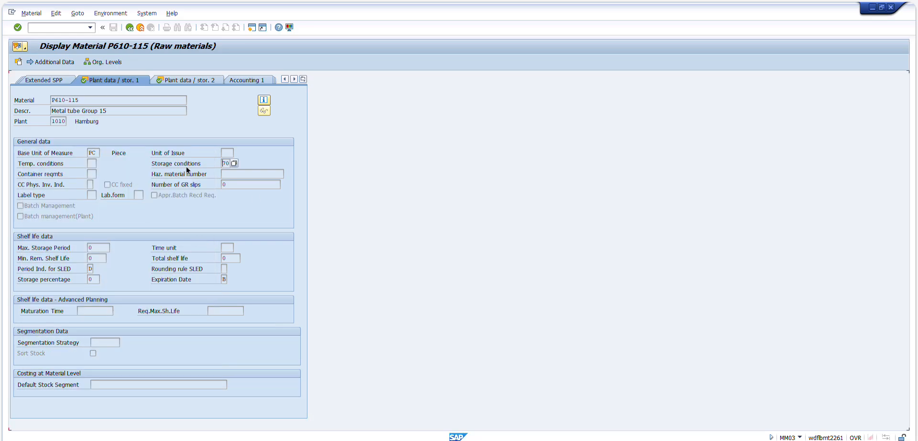
{"action": "left_click", "coordinate": [224, 163]}
{"action": "key", "text": "alt+Tab"}
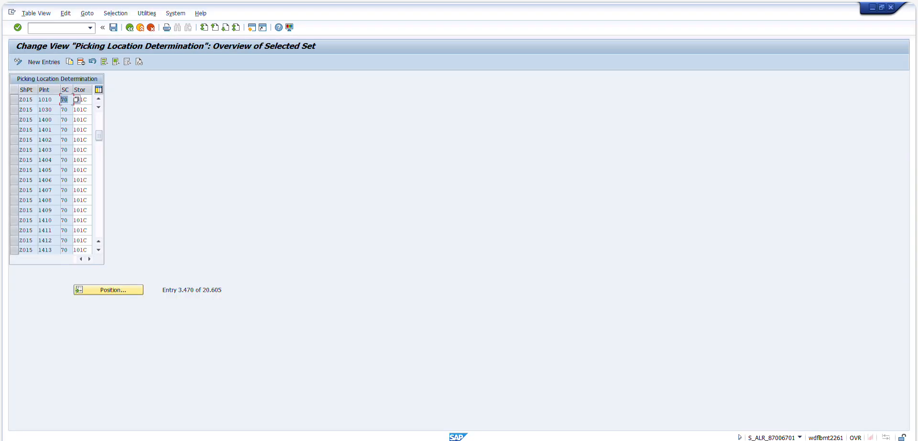
{"action": "left_click", "coordinate": [78, 100]}
- Check the storage location noted on the exercise sheet against the picking data of the SAP delivery item
{"action": "mouse_move", "coordinate": [249, 440]}
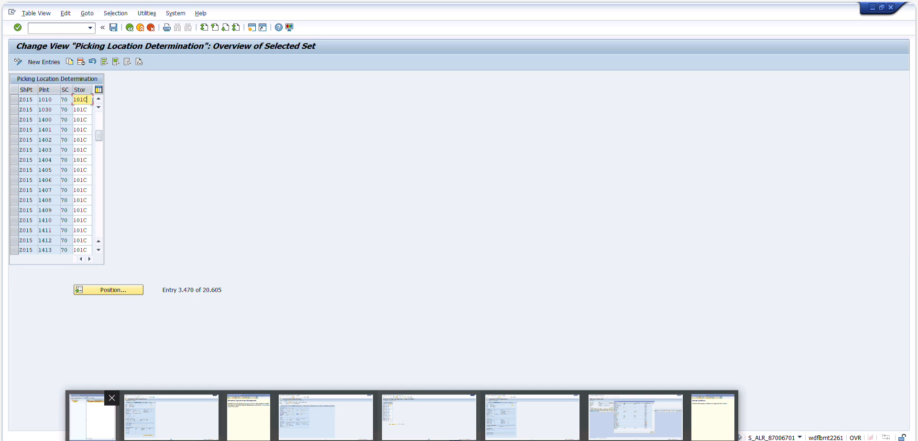
{"action": "left_click", "coordinate": [91, 416]}
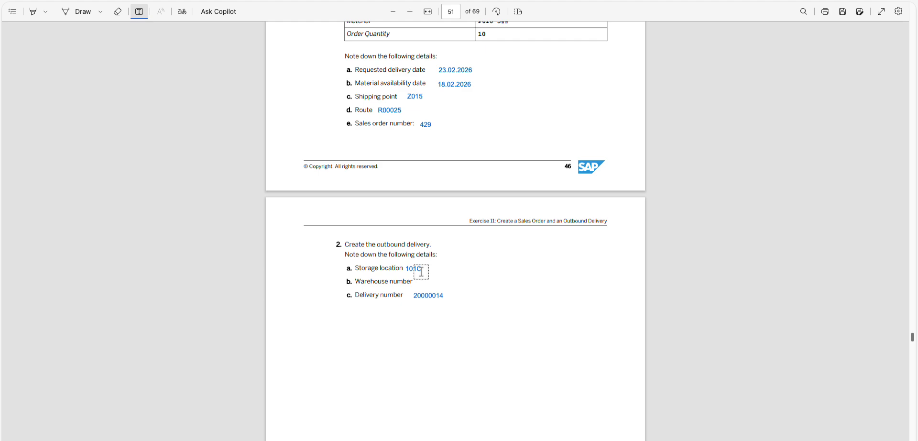
{"action": "left_click", "coordinate": [129, 0]}
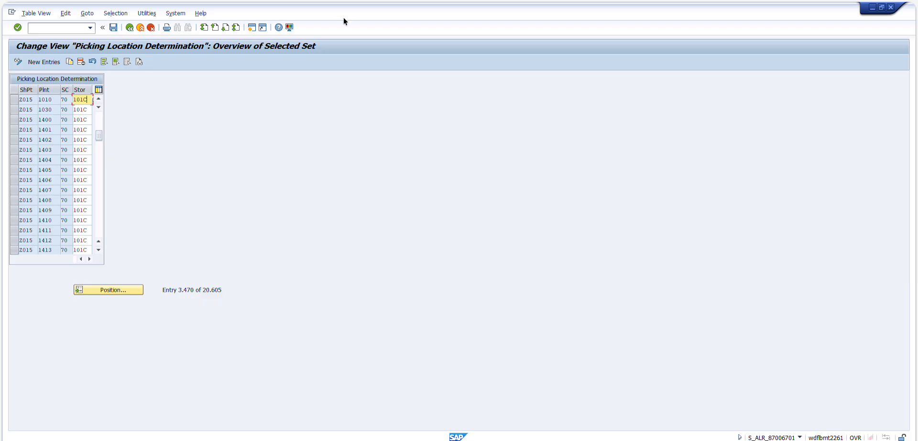
{"action": "left_click", "coordinate": [325, 440]}
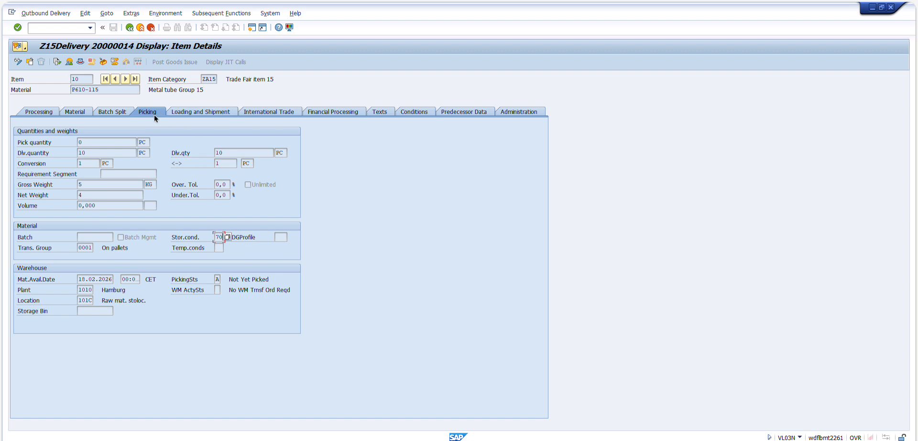
- Look through the delivery item's picking, material, processing, loading, trade and financial details for the warehouse number
{"action": "left_click", "coordinate": [88, 311]}
{"action": "left_click", "coordinate": [51, 280]}
{"action": "left_click", "coordinate": [111, 111]}
{"action": "left_click", "coordinate": [72, 111]}
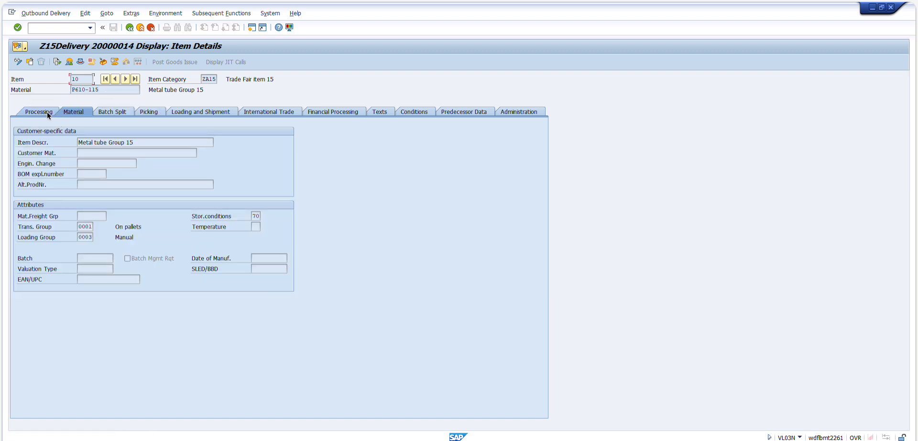
{"action": "left_click", "coordinate": [47, 111]}
{"action": "left_click", "coordinate": [73, 111]}
{"action": "left_click", "coordinate": [44, 111]}
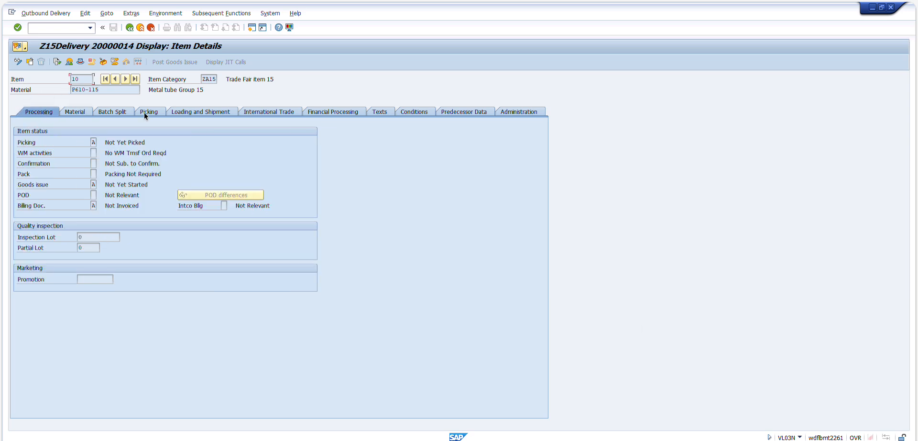
{"action": "left_click", "coordinate": [182, 111]}
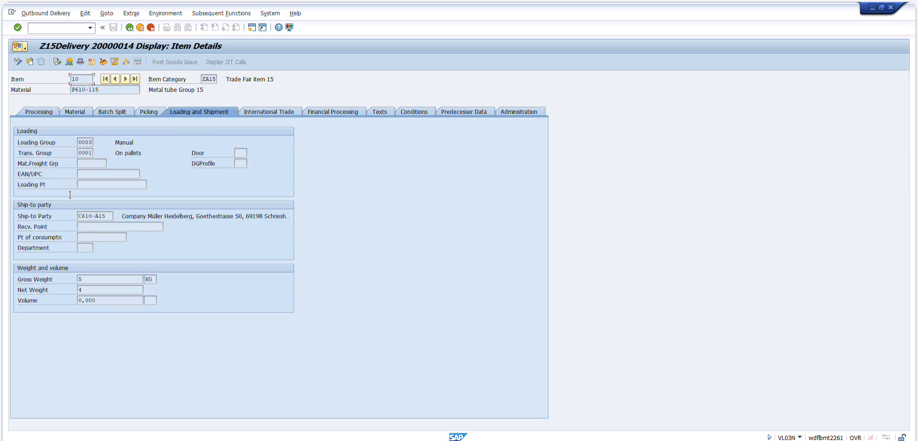
{"action": "left_click", "coordinate": [150, 111]}
{"action": "left_click", "coordinate": [270, 111]}
{"action": "left_click", "coordinate": [342, 113]}
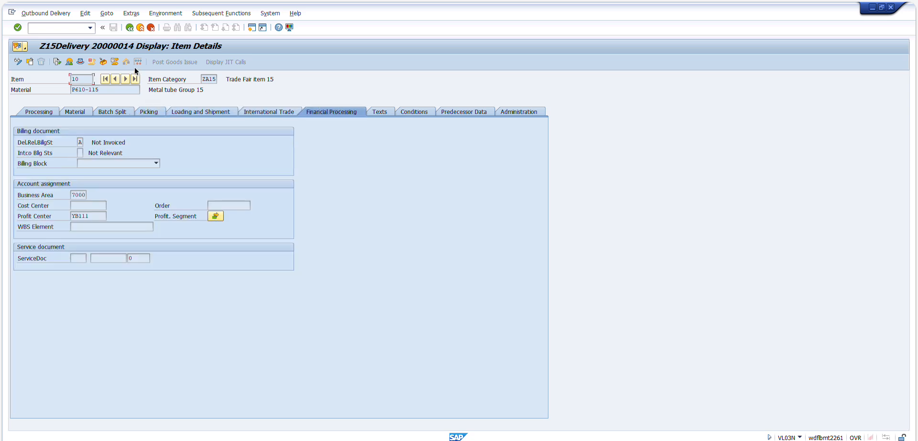
- Return to the delivery overview and check the Warehouse No. field in the picking data together with its possible entries
{"action": "left_click", "coordinate": [130, 31]}
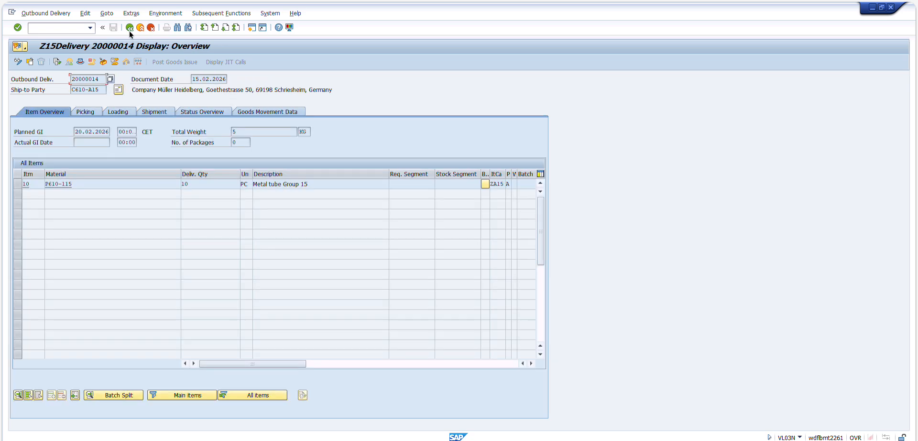
{"action": "left_click", "coordinate": [85, 113]}
{"action": "left_click", "coordinate": [79, 142]}
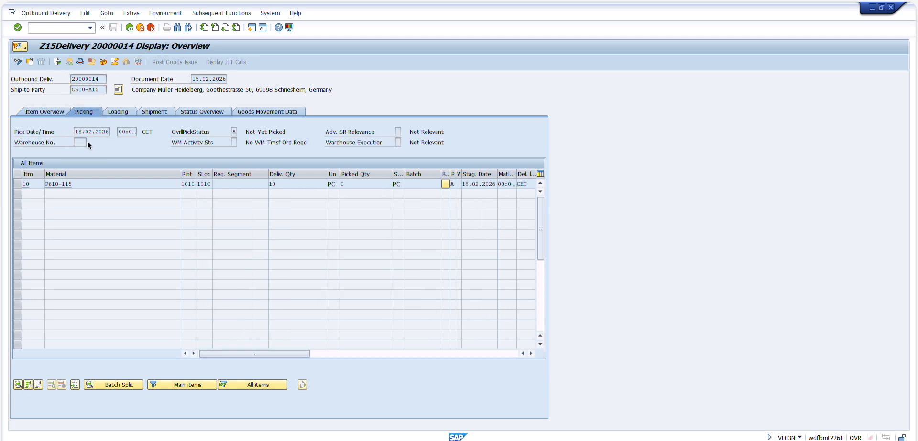
{"action": "left_click", "coordinate": [87, 142]}
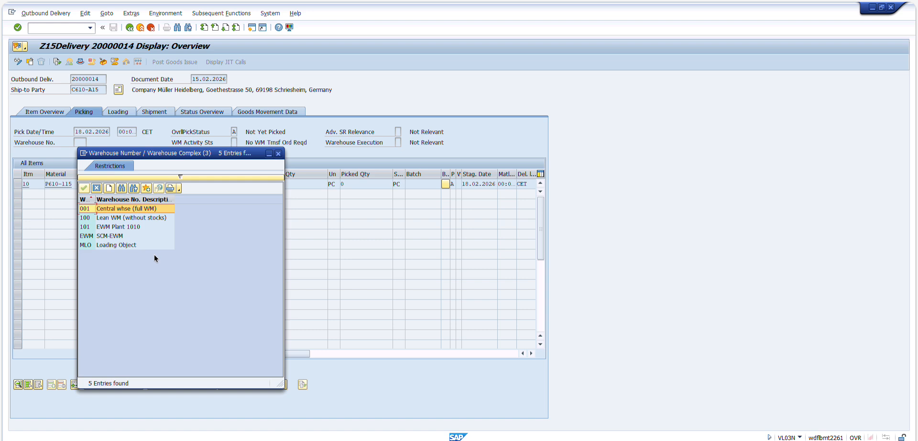
{"action": "key", "text": "Escape"}
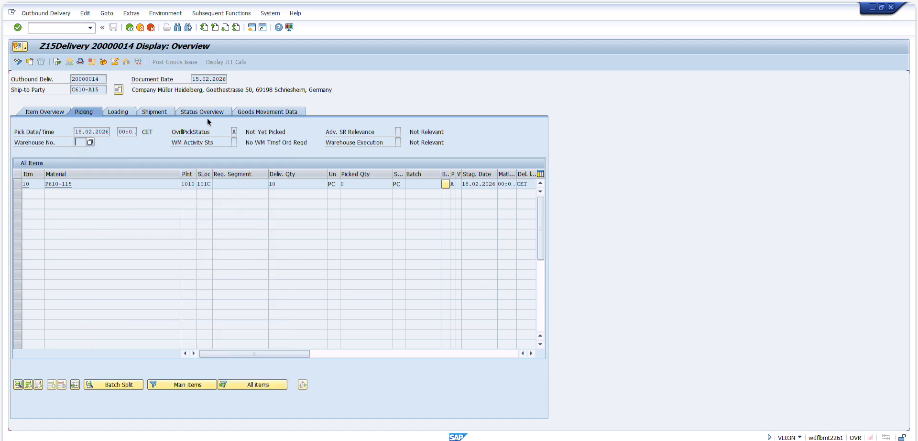
- Check the delivery's loading, shipment and goods movement data, finishing on the item overview
{"action": "left_click", "coordinate": [125, 110]}
{"action": "left_click", "coordinate": [170, 110]}
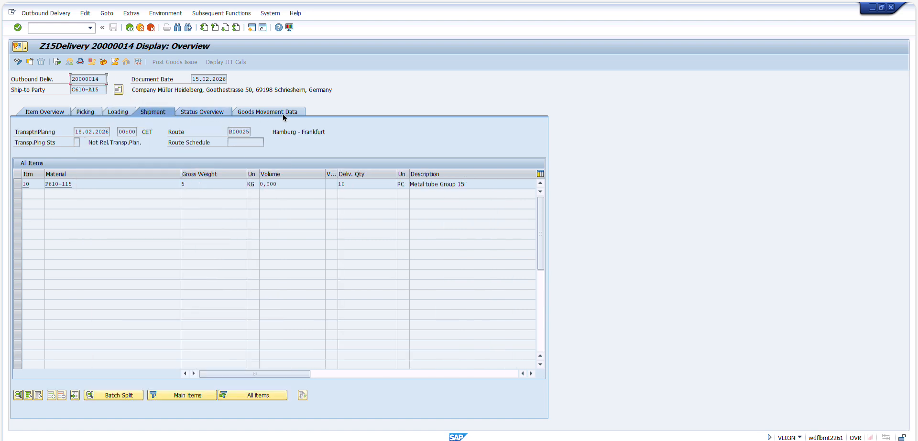
{"action": "left_click", "coordinate": [283, 113]}
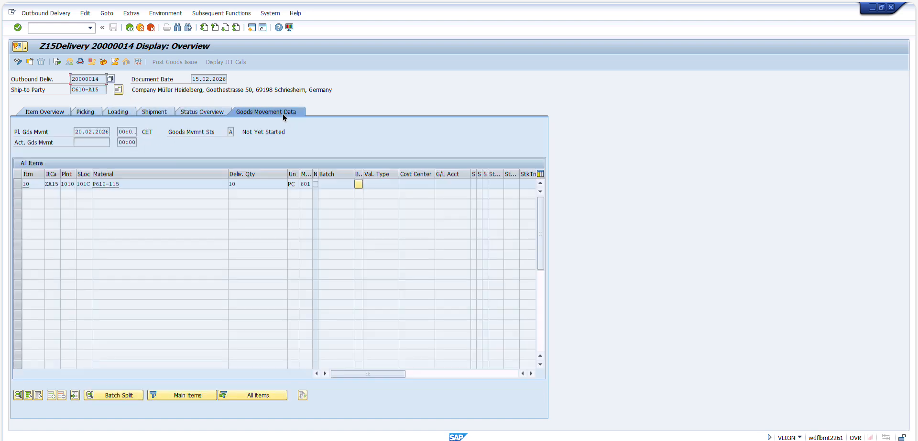
{"action": "left_click", "coordinate": [44, 111]}
- Switch to the exercise sheet and note the warehouse number as "Blank"
{"action": "key", "text": "alt+Tab"}
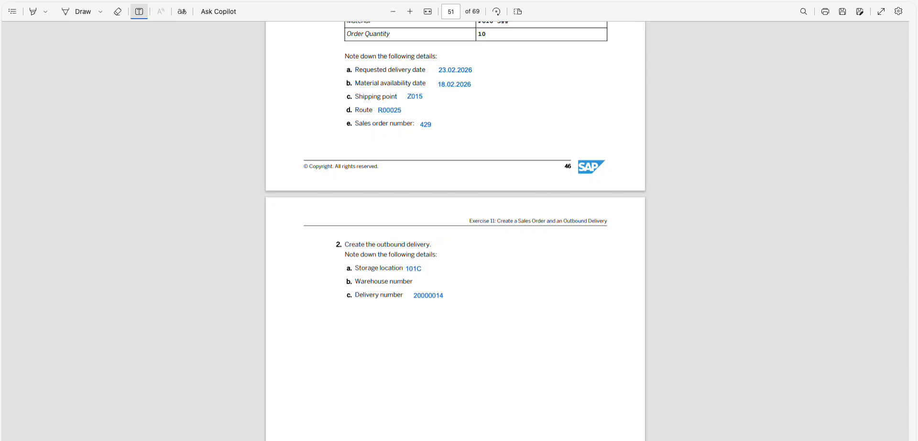
{"action": "left_click", "coordinate": [405, 289]}
{"action": "type", "text": "Blank"}
{"action": "left_click", "coordinate": [495, 229]}
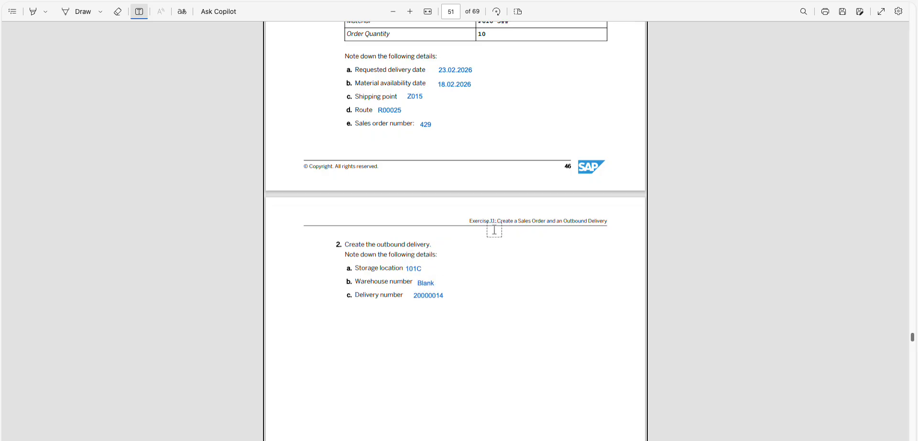
- Read the Solution 11 instructions for creating the sales order and the outbound delivery
{"action": "scroll", "coordinate": [495, 230], "scroll_direction": "down", "scroll_amount": 20}
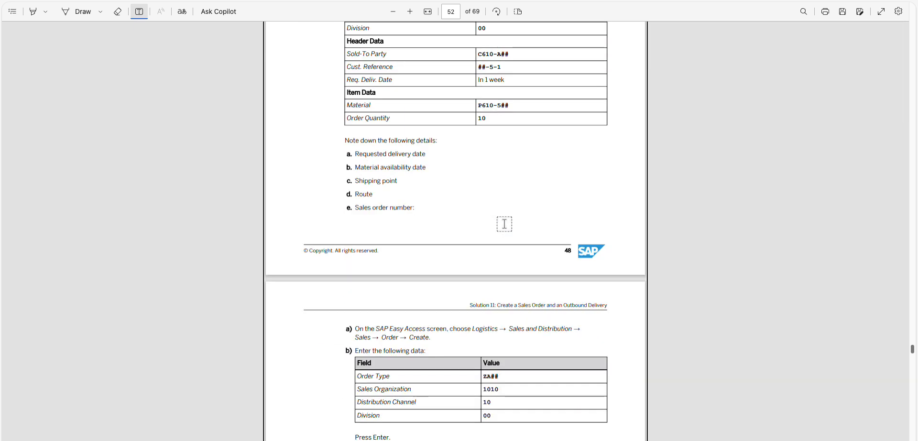
{"action": "scroll", "coordinate": [504, 224], "scroll_direction": "down", "scroll_amount": 5}
{"action": "scroll", "coordinate": [505, 224], "scroll_direction": "down", "scroll_amount": 4}
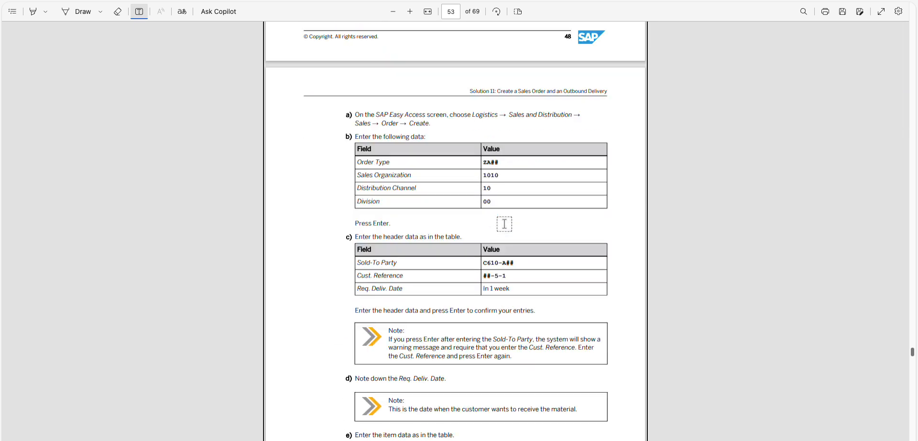
{"action": "scroll", "coordinate": [504, 223], "scroll_direction": "down", "scroll_amount": 9}
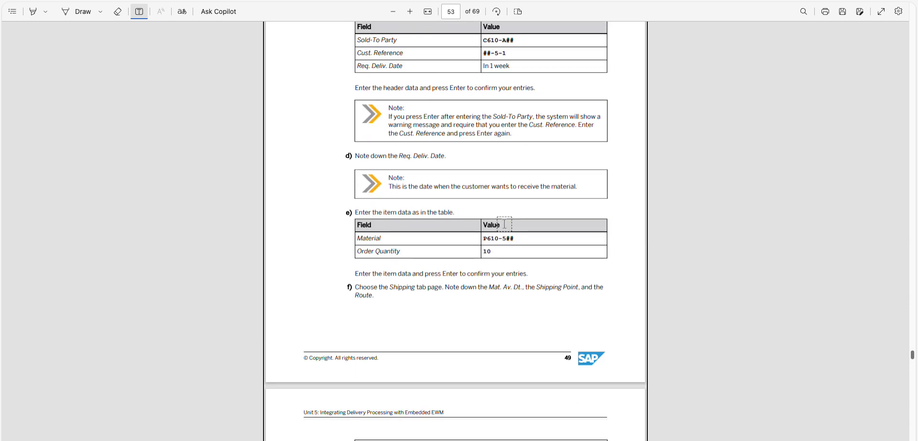
{"action": "scroll", "coordinate": [505, 224], "scroll_direction": "down", "scroll_amount": 11}
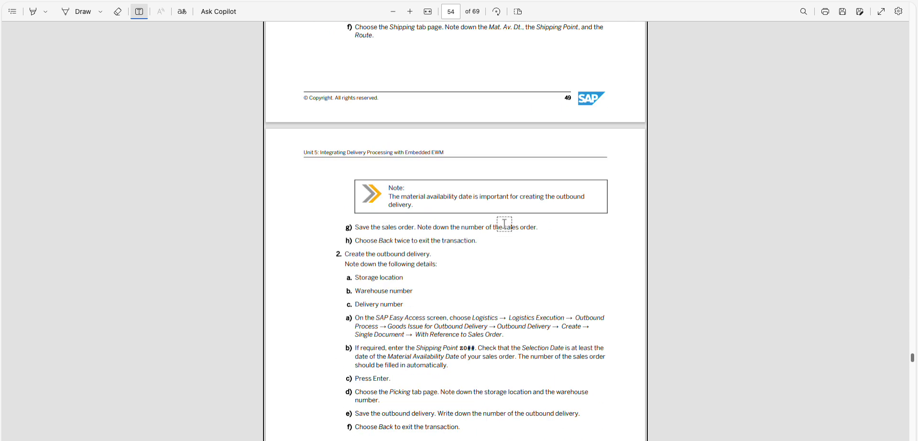
{"action": "scroll", "coordinate": [607, 206], "scroll_direction": "down", "scroll_amount": 5}
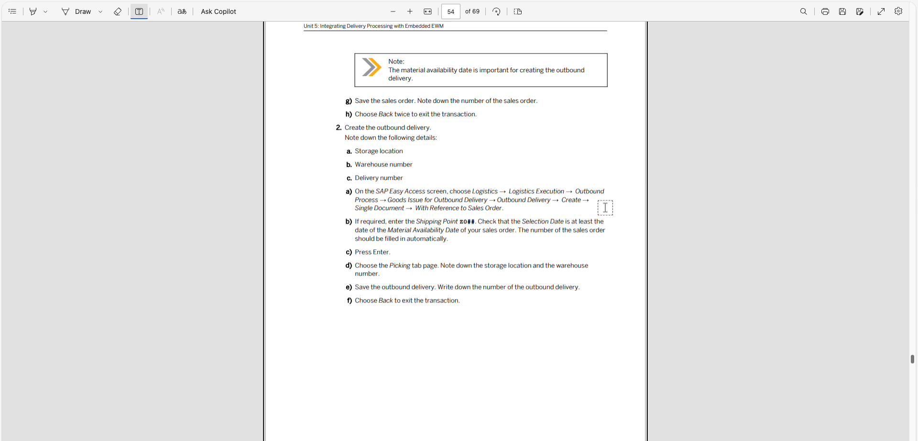
{"action": "scroll", "coordinate": [605, 208], "scroll_direction": "up", "scroll_amount": 1}
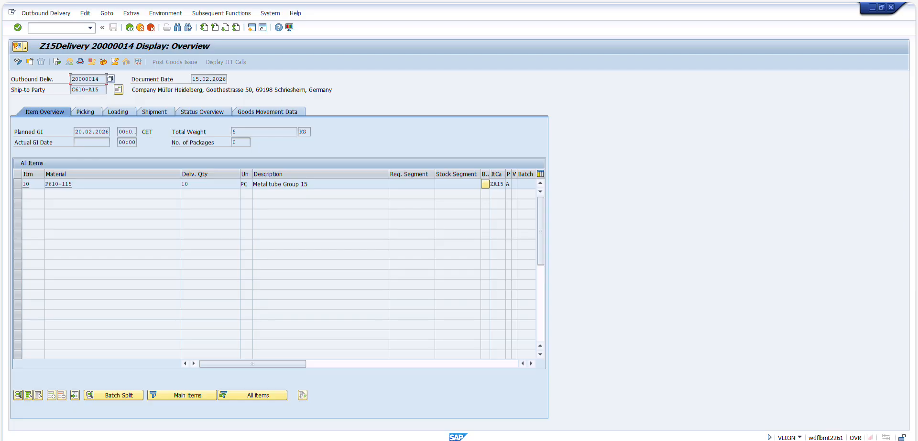
- Return to SAP, open the picking details of delivery item 10 and look up the table name in the Plant field's technical information
{"action": "left_click", "coordinate": [93, 142]}
{"action": "left_click", "coordinate": [96, 112]}
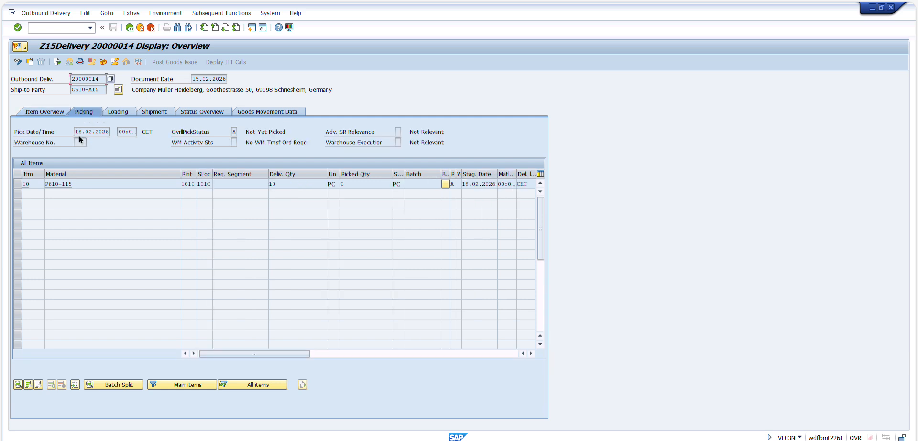
{"action": "double_click", "coordinate": [129, 184]}
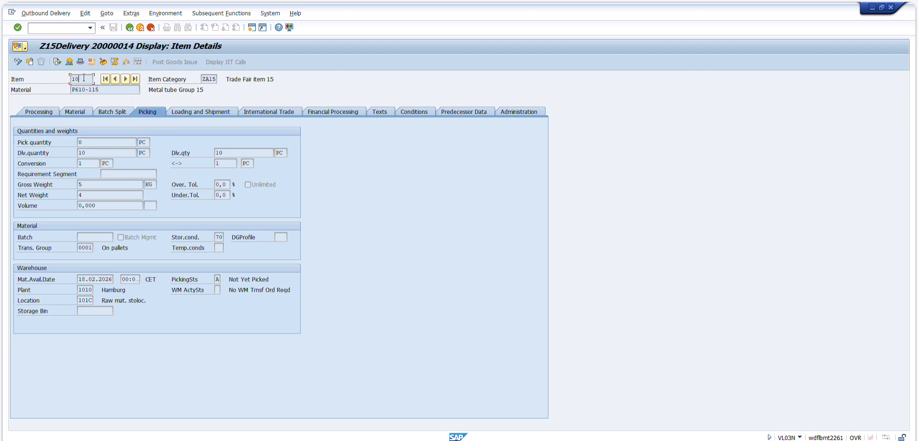
{"action": "left_click", "coordinate": [89, 290]}
{"action": "key", "text": "F1"}
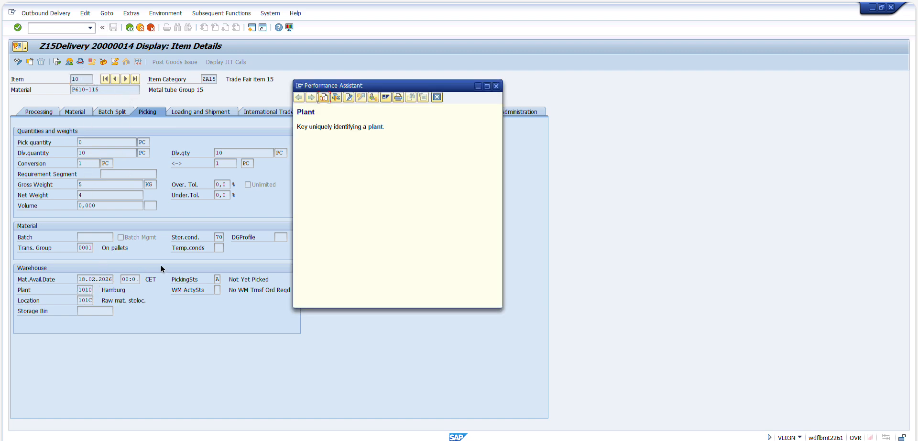
{"action": "left_click", "coordinate": [336, 98]}
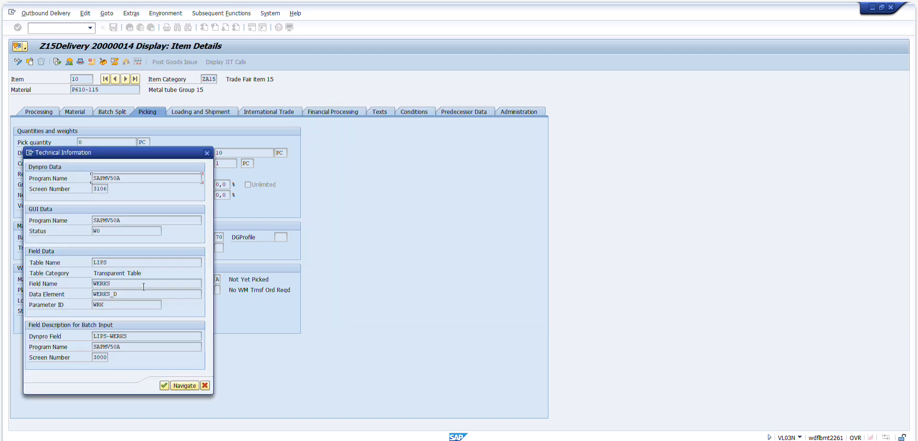
{"action": "left_click", "coordinate": [94, 262]}
{"action": "left_click", "coordinate": [208, 153]}
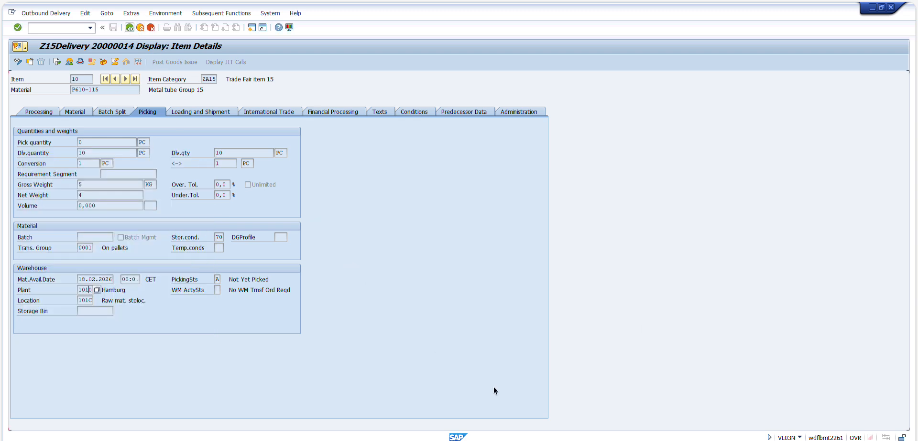
{"action": "left_click", "coordinate": [90, 289]}
{"action": "key", "text": "super"}
{"action": "key", "text": "Escape"}
- Open a new SAP session, start transaction SE16N and load the selection criteria of table LIPS
{"action": "left_click", "coordinate": [252, 28]}
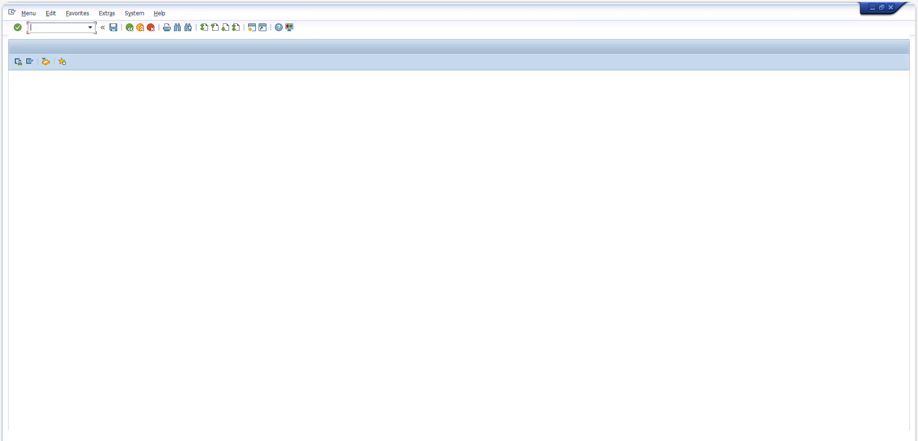
{"action": "type", "text": "s"}
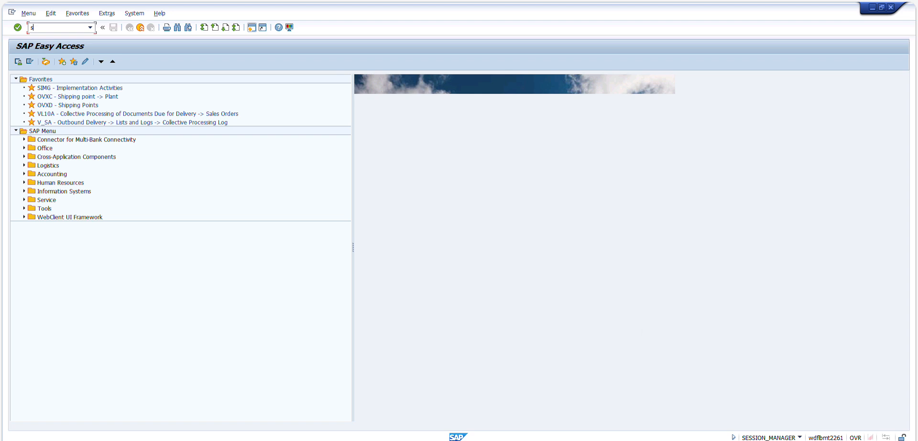
{"action": "type", "text": "e16n"}
{"action": "key", "text": "Return"}
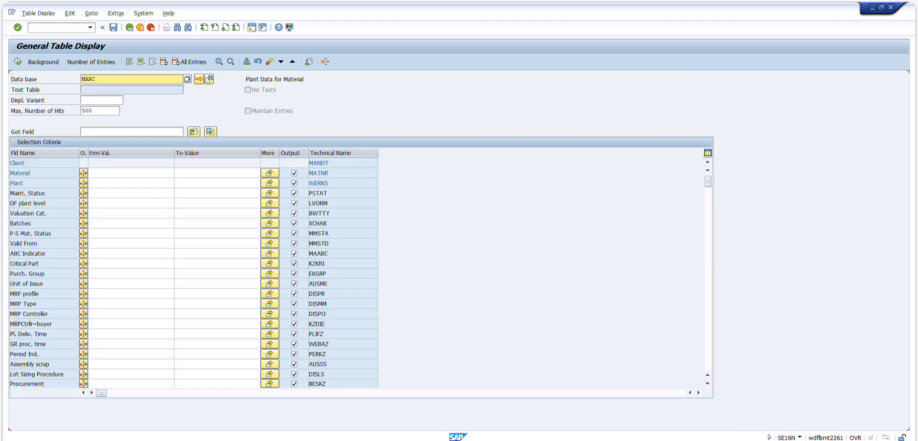
{"action": "type", "text": "LIPS"}
{"action": "left_click", "coordinate": [106, 174]}
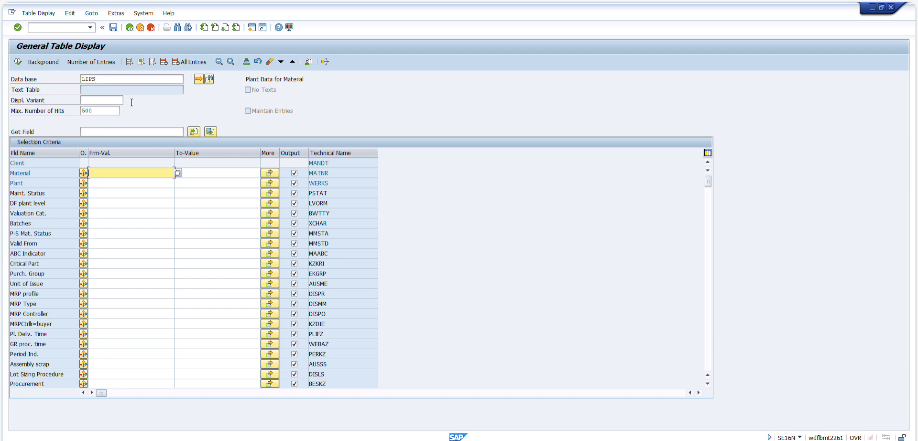
{"action": "left_click", "coordinate": [129, 79]}
{"action": "key", "text": "Return"}
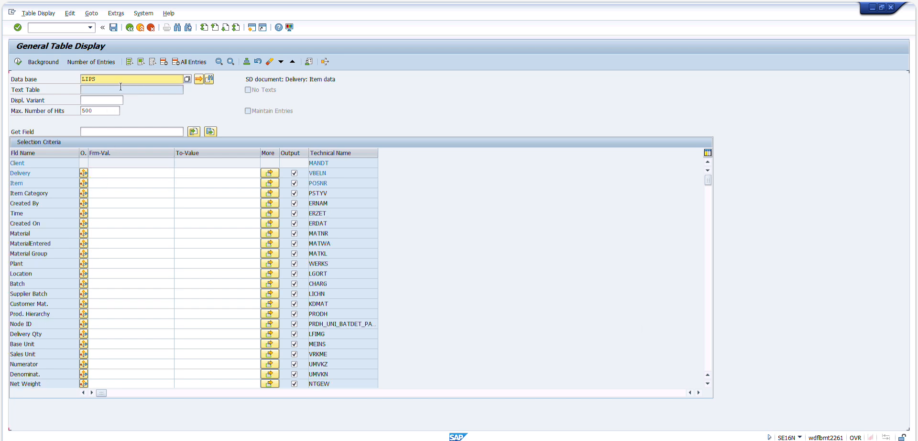
- Copy the delivery number from the exercise sheet into the LIPS Delivery selection and display the matching entries
{"action": "left_click", "coordinate": [97, 171]}
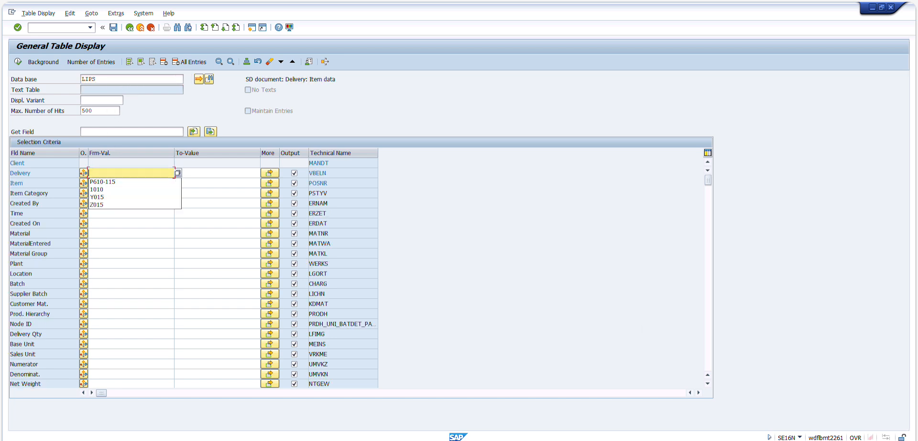
{"action": "left_click", "coordinate": [71, 1]}
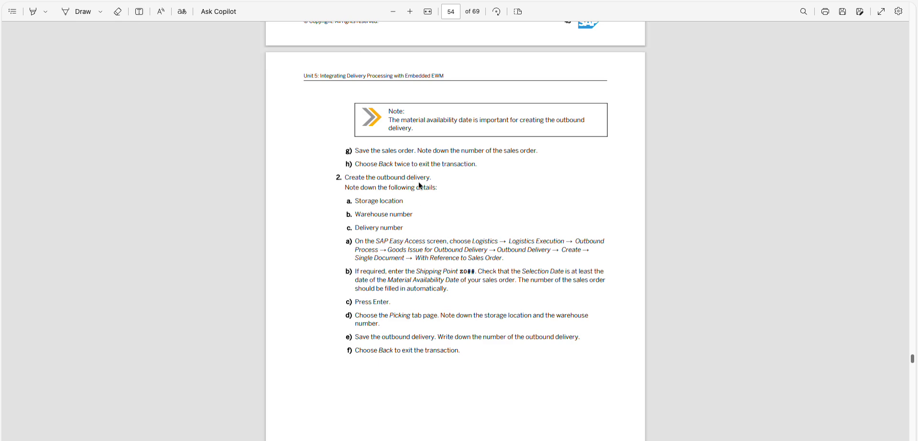
{"action": "scroll", "coordinate": [420, 187], "scroll_direction": "up", "scroll_amount": 15}
{"action": "double_click", "coordinate": [422, 157]}
{"action": "key", "text": "ctrl+c"}
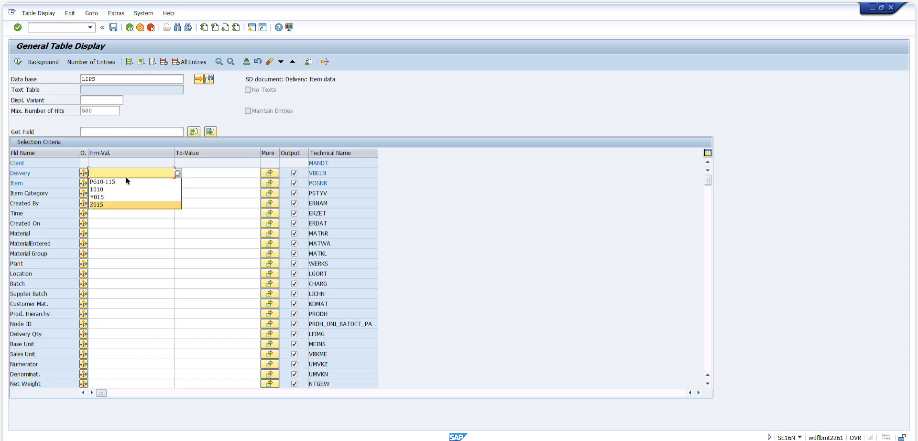
{"action": "left_click", "coordinate": [121, 172]}
{"action": "key", "text": "ctrl+v"}
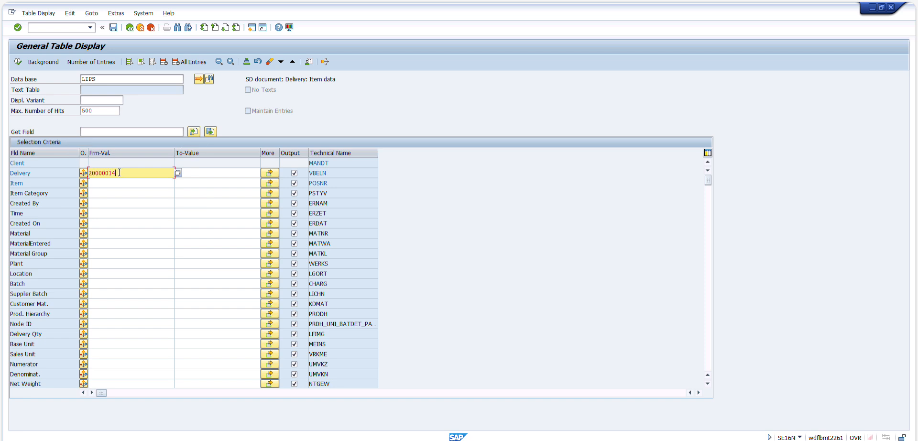
{"action": "left_click", "coordinate": [18, 61]}
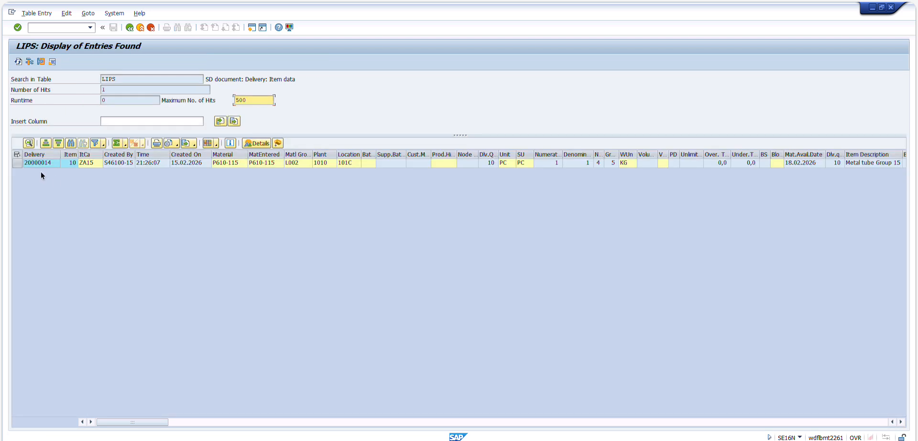
- Open the detailed display of the LIPS entry and examine its delivery, item category, creation, material, plant and storage location fields
{"action": "double_click", "coordinate": [44, 165]}
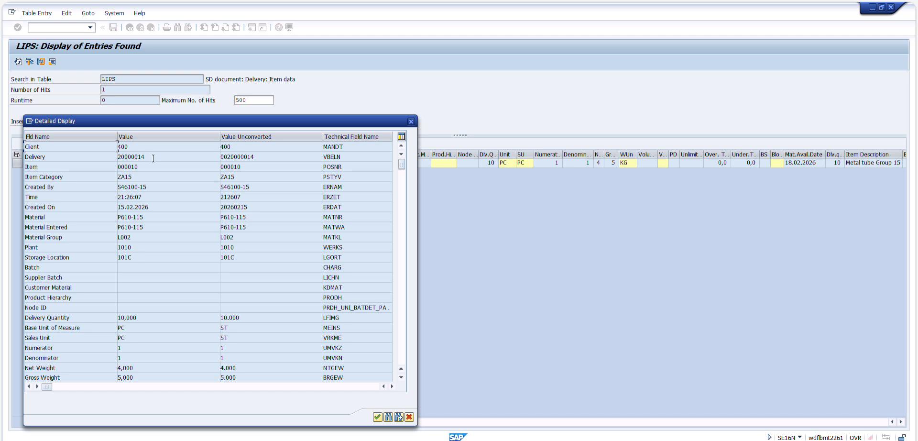
{"action": "left_click_drag", "start_coordinate": [152, 159], "coordinate": [79, 158]}
{"action": "left_click_drag", "start_coordinate": [138, 178], "coordinate": [64, 176]}
{"action": "left_click_drag", "start_coordinate": [151, 187], "coordinate": [97, 212]}
{"action": "left_click", "coordinate": [149, 228]}
{"action": "left_click_drag", "start_coordinate": [145, 248], "coordinate": [115, 248]}
{"action": "left_click_drag", "start_coordinate": [142, 258], "coordinate": [83, 249]}
{"action": "left_click", "coordinate": [134, 285]}
- Examine the quantity, weight, tolerance and date fields of the LIPS record down to Reference Document and Reference Item
{"action": "left_click", "coordinate": [402, 377]}
{"action": "left_click", "coordinate": [402, 377]}
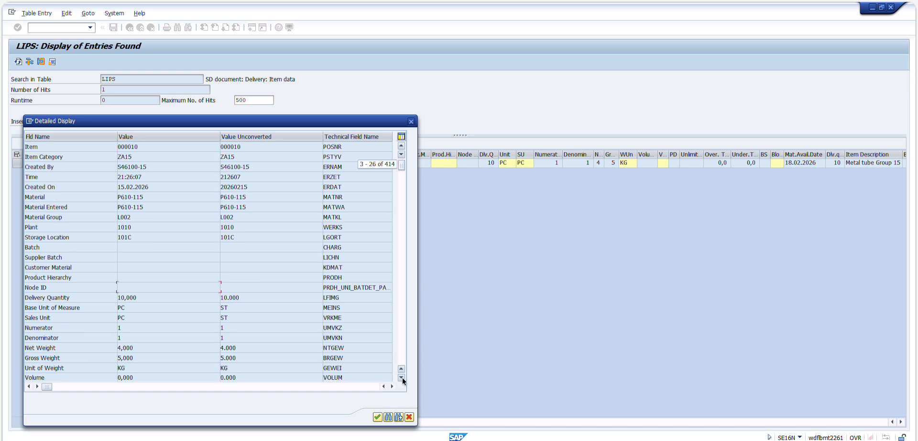
{"action": "left_click", "coordinate": [401, 376]}
{"action": "left_click", "coordinate": [401, 376]}
{"action": "left_click", "coordinate": [402, 377]}
{"action": "left_click", "coordinate": [402, 377]}
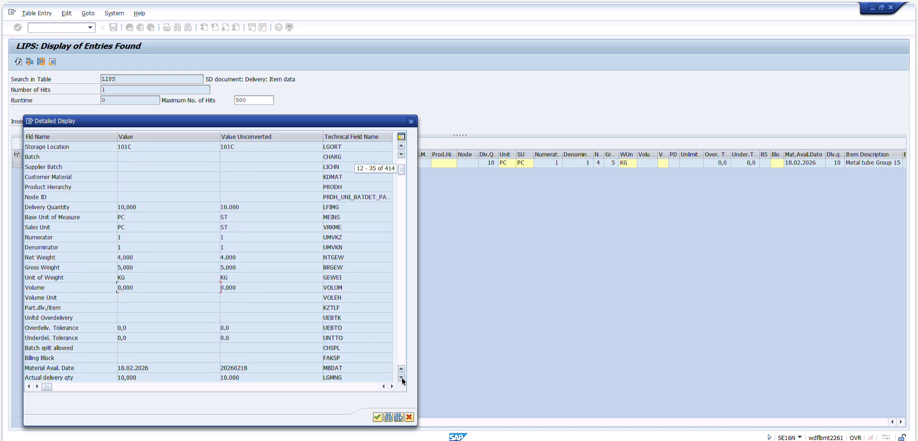
{"action": "left_click", "coordinate": [402, 378]}
{"action": "left_click", "coordinate": [402, 377]}
{"action": "left_click", "coordinate": [402, 377]}
{"action": "left_click", "coordinate": [401, 378]}
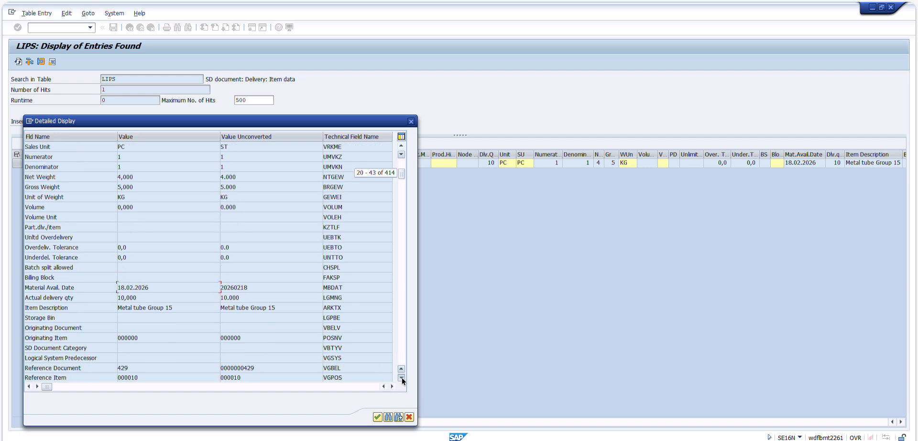
{"action": "left_click", "coordinate": [402, 377]}
{"action": "left_click", "coordinate": [402, 377]}
{"action": "left_click", "coordinate": [402, 378]}
{"action": "left_click", "coordinate": [402, 377]}
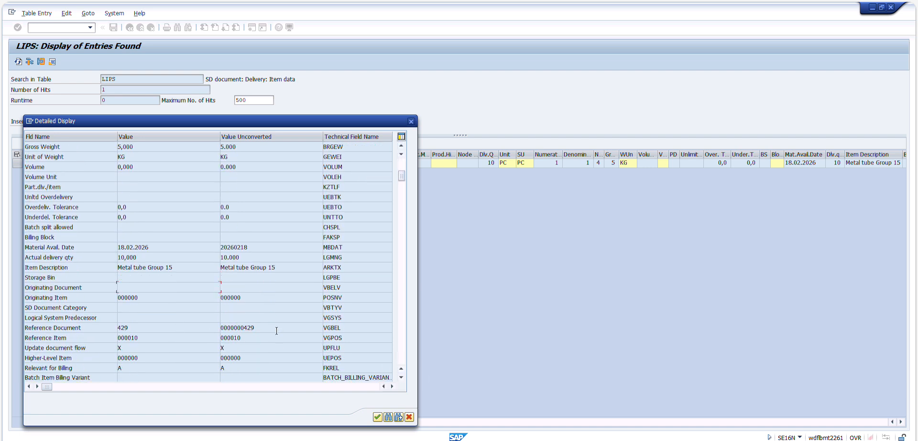
{"action": "left_click_drag", "start_coordinate": [126, 326], "coordinate": [75, 320]}
{"action": "left_click_drag", "start_coordinate": [346, 327], "coordinate": [321, 339]}
{"action": "left_click", "coordinate": [139, 329]}
{"action": "left_click_drag", "start_coordinate": [139, 329], "coordinate": [36, 321]}
- Review the billing relevance, loading group, picking indicator, warehouse number and movement type fields of the delivery item
{"action": "left_click", "coordinate": [401, 377]}
{"action": "left_click", "coordinate": [401, 377]}
{"action": "left_click", "coordinate": [401, 377]}
{"action": "left_click", "coordinate": [401, 377]}
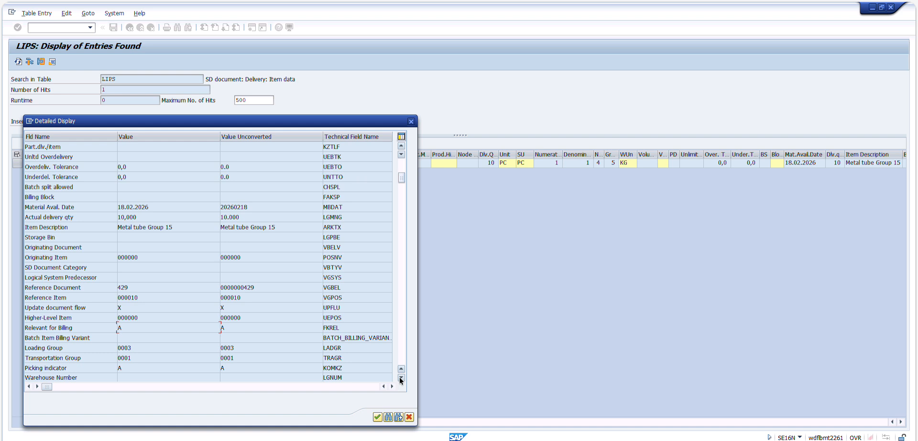
{"action": "left_click", "coordinate": [401, 378]}
{"action": "left_click", "coordinate": [401, 377]}
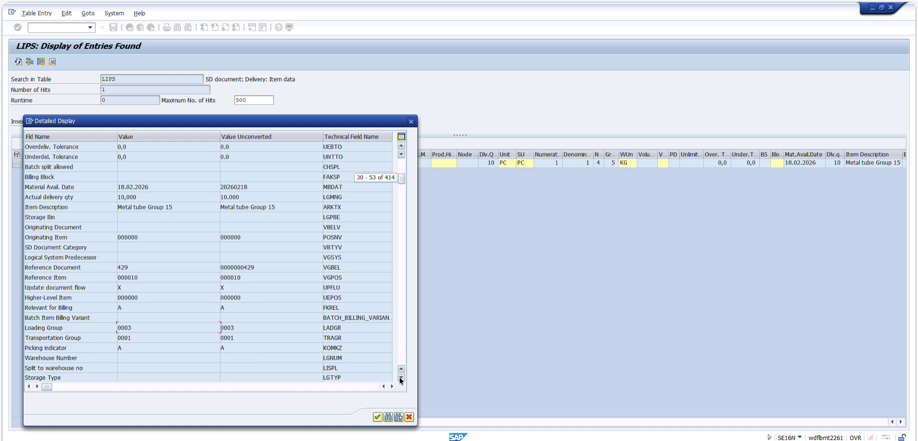
{"action": "left_click", "coordinate": [400, 377]}
{"action": "left_click", "coordinate": [401, 378]}
{"action": "left_click", "coordinate": [401, 378]}
{"action": "left_click", "coordinate": [400, 378]}
{"action": "left_click", "coordinate": [401, 378]}
{"action": "left_click", "coordinate": [400, 377]}
{"action": "left_click", "coordinate": [400, 377]}
{"action": "left_click", "coordinate": [400, 377]}
{"action": "left_click", "coordinate": [400, 378]}
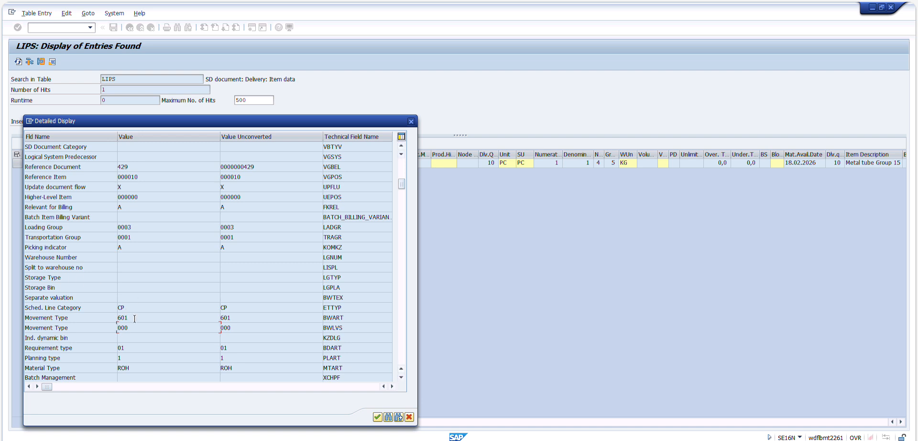
{"action": "left_click_drag", "start_coordinate": [135, 319], "coordinate": [82, 316]}
- Review the material type, availability check, business area, sales office, sales group and distribution channel fields of the record
{"action": "left_click", "coordinate": [399, 377]}
{"action": "left_click", "coordinate": [399, 377]}
{"action": "left_click", "coordinate": [398, 377]}
{"action": "left_click", "coordinate": [399, 377]}
{"action": "left_click", "coordinate": [399, 377]}
{"action": "left_click", "coordinate": [399, 376]}
{"action": "left_click", "coordinate": [398, 376]}
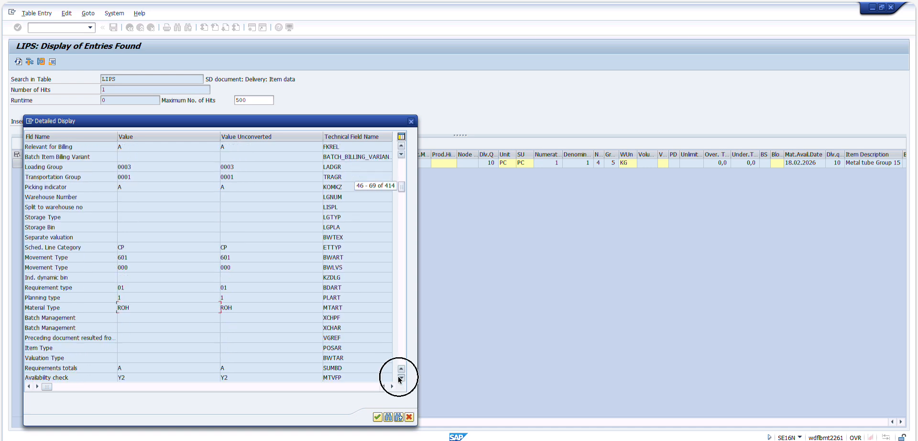
{"action": "left_click", "coordinate": [399, 377]}
{"action": "left_click", "coordinate": [399, 377]}
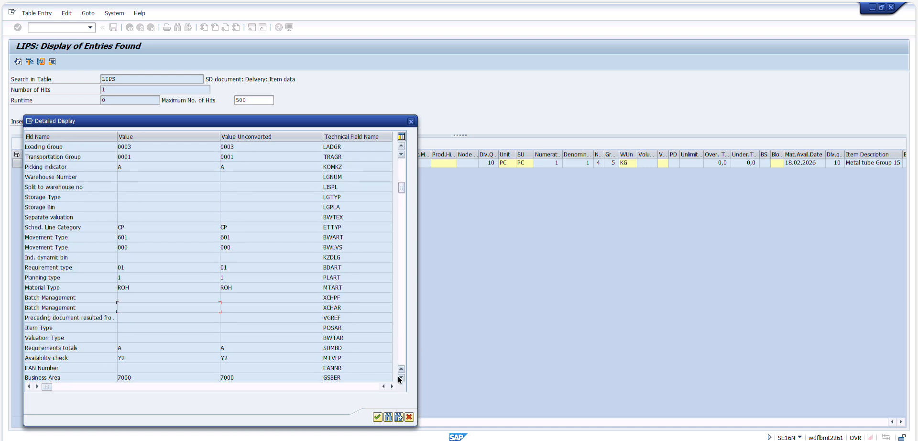
{"action": "left_click", "coordinate": [399, 378]}
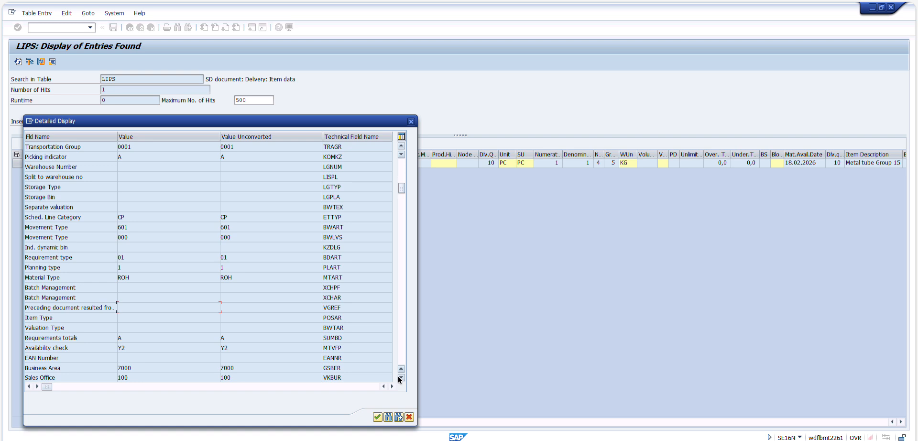
{"action": "left_click", "coordinate": [399, 377]}
{"action": "left_click", "coordinate": [399, 377]}
{"action": "left_click", "coordinate": [399, 377]}
{"action": "left_click", "coordinate": [399, 377]}
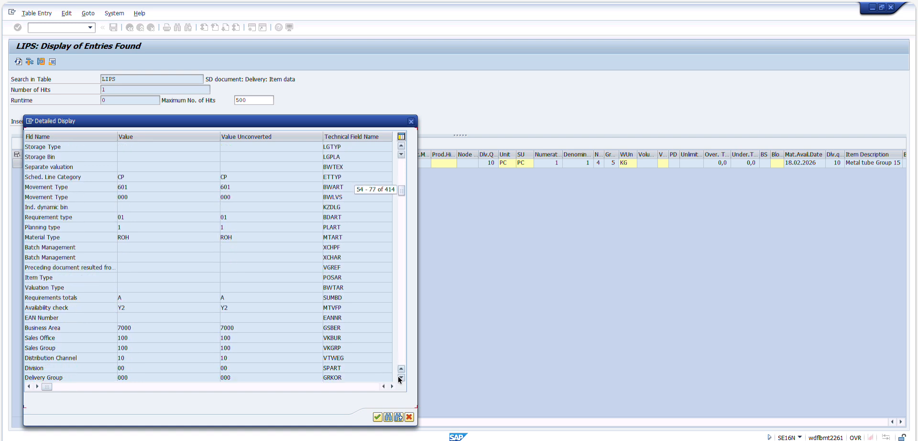
{"action": "left_click", "coordinate": [399, 377]}
{"action": "left_click", "coordinate": [399, 376]}
{"action": "left_click", "coordinate": [399, 376]}
{"action": "left_click", "coordinate": [399, 377]}
{"action": "left_click", "coordinate": [399, 376]}
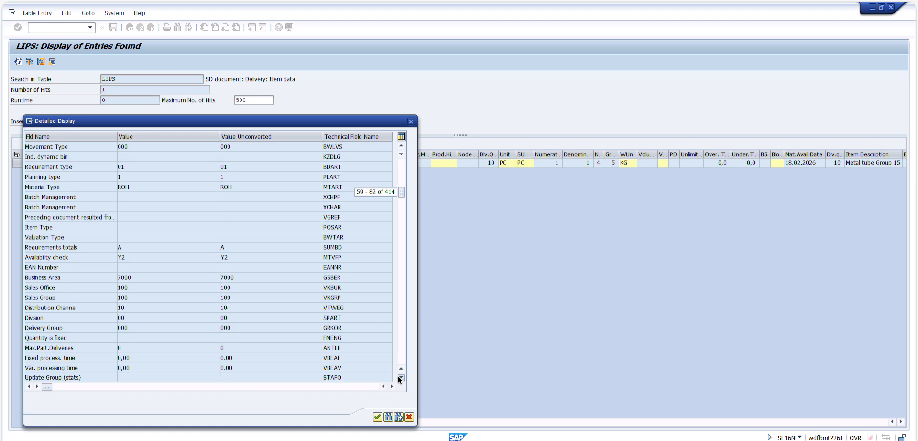
- Look through the remaining LIPS fields, from the subtotals and controlling data to the stock and receiving fields
{"action": "left_click", "coordinate": [399, 377]}
{"action": "left_click", "coordinate": [398, 377]}
{"action": "left_click", "coordinate": [399, 377]}
{"action": "left_click", "coordinate": [399, 378]}
{"action": "left_click", "coordinate": [399, 378]}
{"action": "left_click", "coordinate": [398, 377]}
{"action": "left_click", "coordinate": [399, 377]}
{"action": "left_click", "coordinate": [399, 378]}
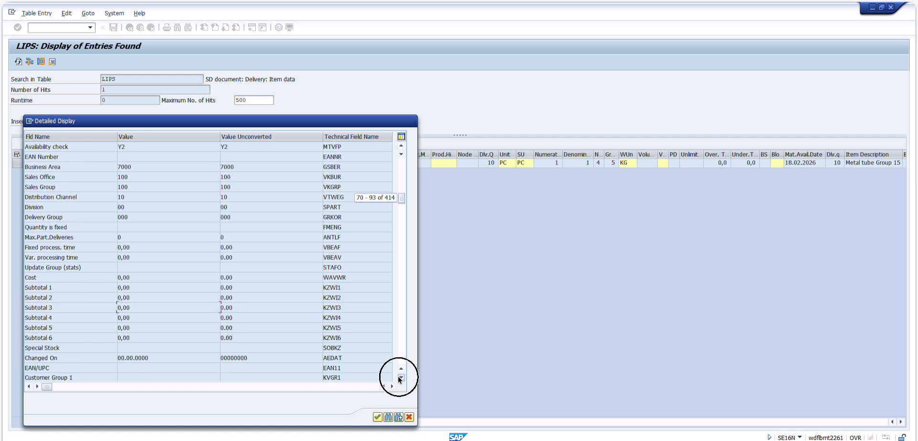
{"action": "left_click", "coordinate": [399, 377]}
{"action": "left_click", "coordinate": [399, 378]}
{"action": "left_click", "coordinate": [399, 377]}
{"action": "left_click", "coordinate": [399, 378]}
{"action": "left_click", "coordinate": [399, 377]}
{"action": "left_click", "coordinate": [398, 377]}
{"action": "left_click", "coordinate": [399, 378]}
{"action": "left_click", "coordinate": [399, 377]}
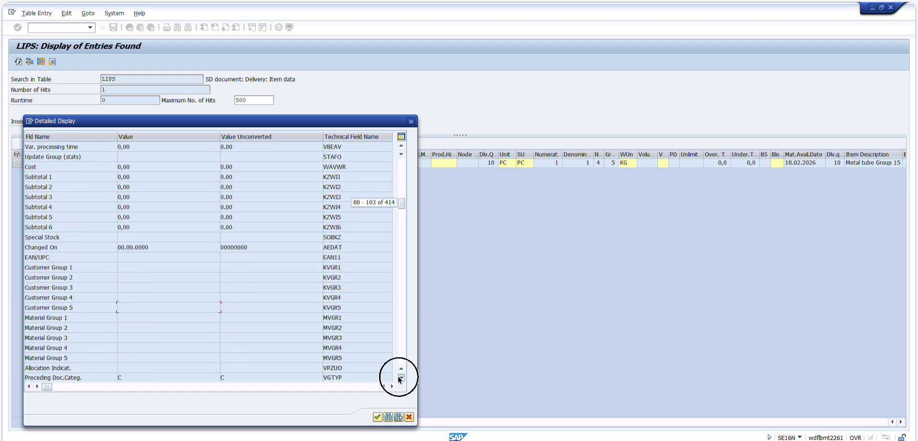
{"action": "left_click", "coordinate": [399, 377]}
{"action": "left_click", "coordinate": [399, 377]}
{"action": "left_click_drag", "start_coordinate": [402, 208], "coordinate": [402, 216]}
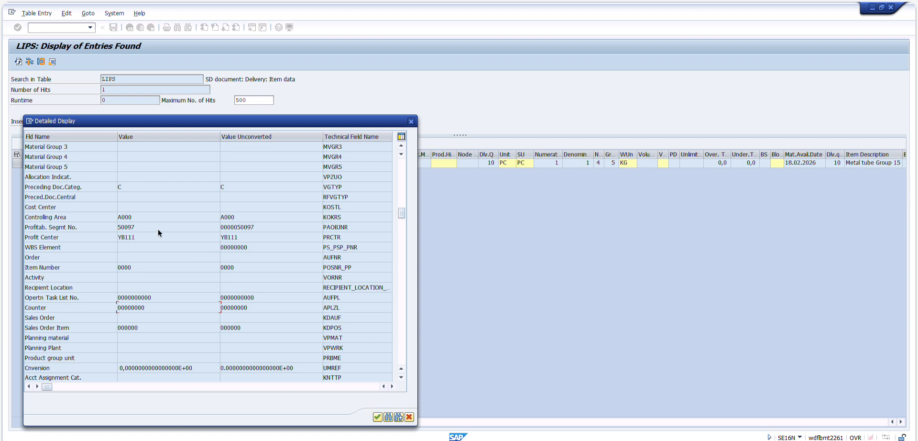
{"action": "scroll", "coordinate": [156, 253], "scroll_direction": "down", "scroll_amount": 2}
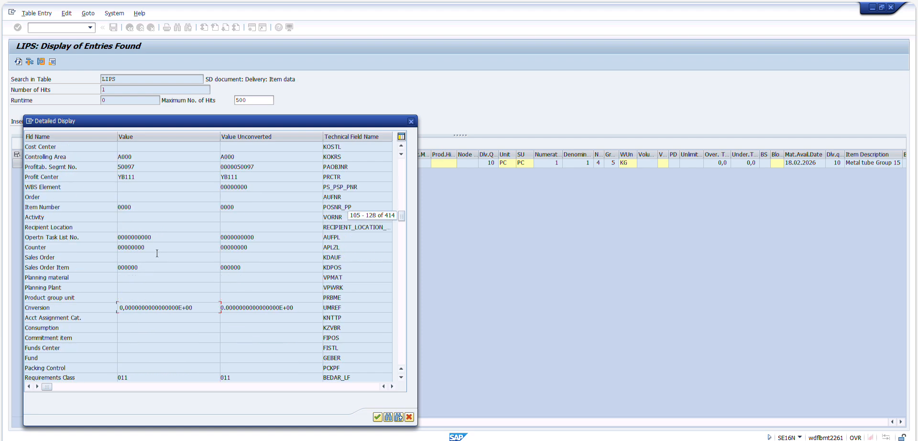
{"action": "scroll", "coordinate": [157, 253], "scroll_direction": "down", "scroll_amount": 10}
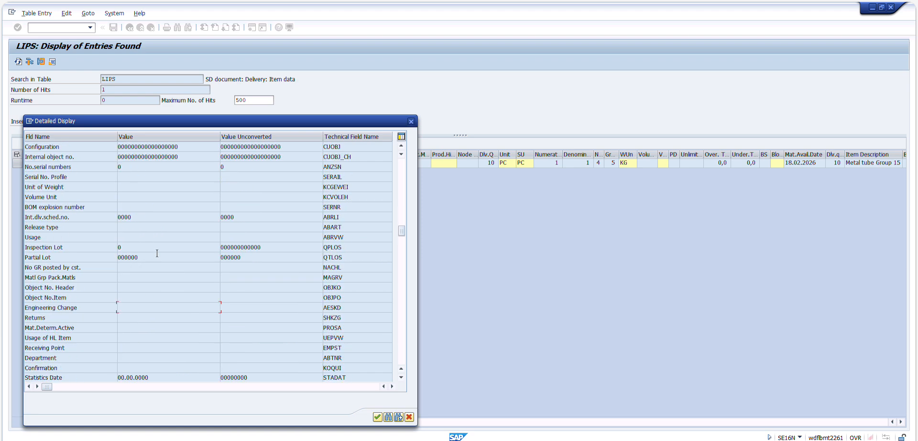
{"action": "scroll", "coordinate": [156, 253], "scroll_direction": "up", "scroll_amount": 1}
{"action": "scroll", "coordinate": [157, 253], "scroll_direction": "up", "scroll_amount": 2}
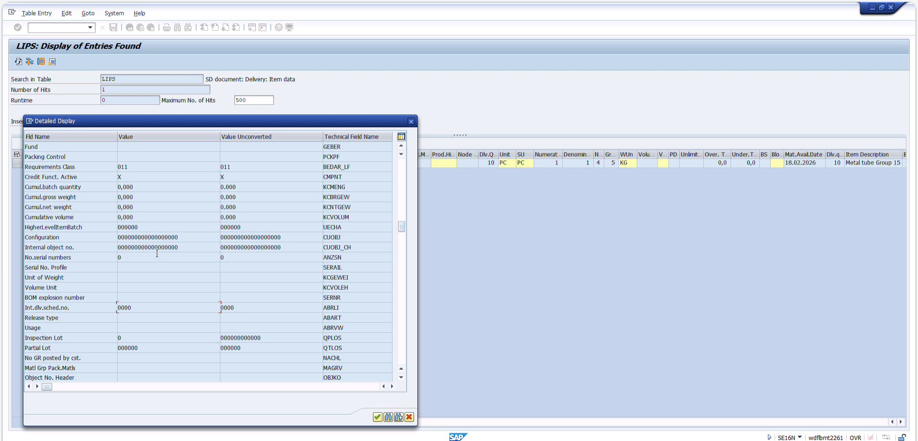
{"action": "scroll", "coordinate": [156, 254], "scroll_direction": "down", "scroll_amount": 20}
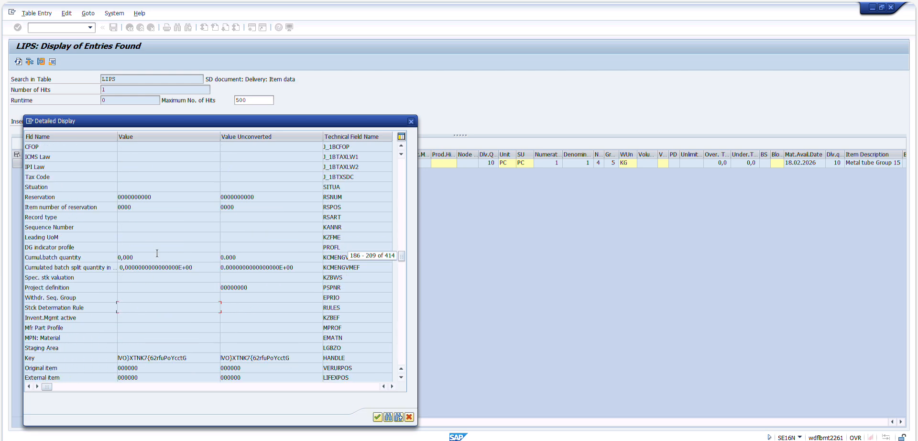
{"action": "scroll", "coordinate": [157, 253], "scroll_direction": "down", "scroll_amount": 1}
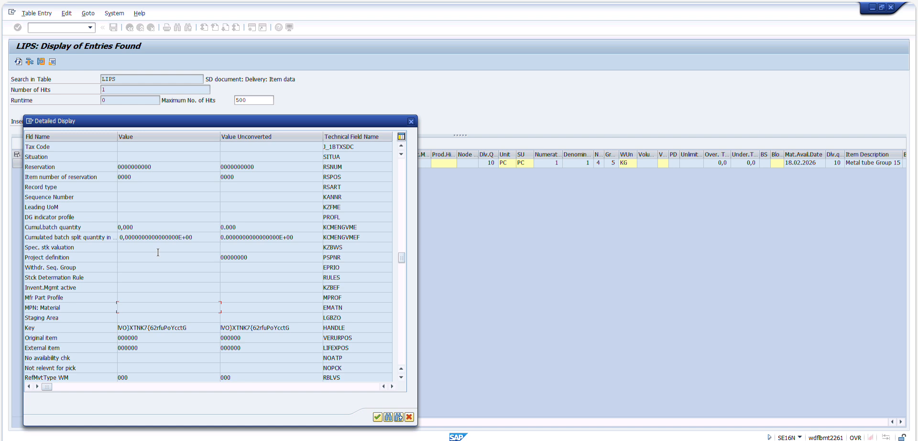
{"action": "scroll", "coordinate": [158, 252], "scroll_direction": "down", "scroll_amount": 5}
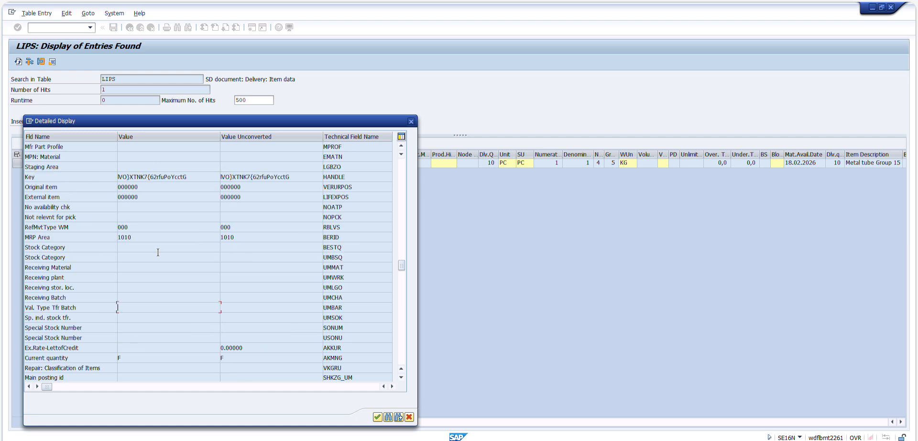
- Search the record's field names for "picking location" and for "storage location"
{"action": "key", "text": "ctrl+f"}
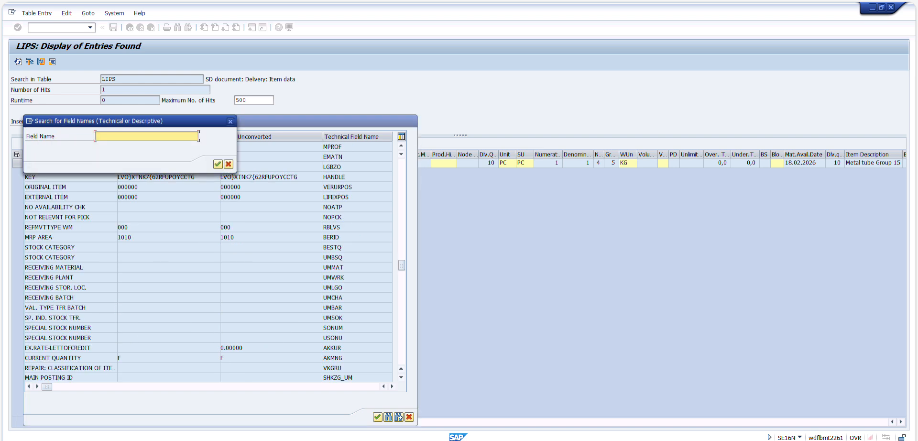
{"action": "left_click", "coordinate": [133, 136]}
{"action": "type", "text": "picking location"}
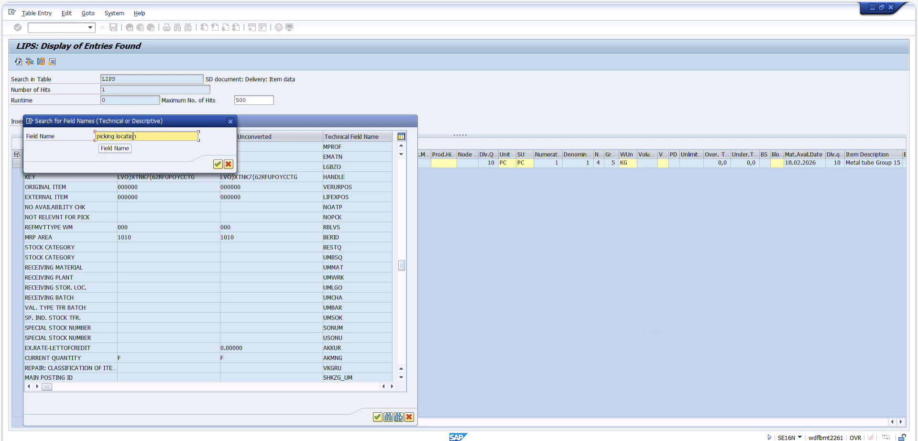
{"action": "key", "text": "Return"}
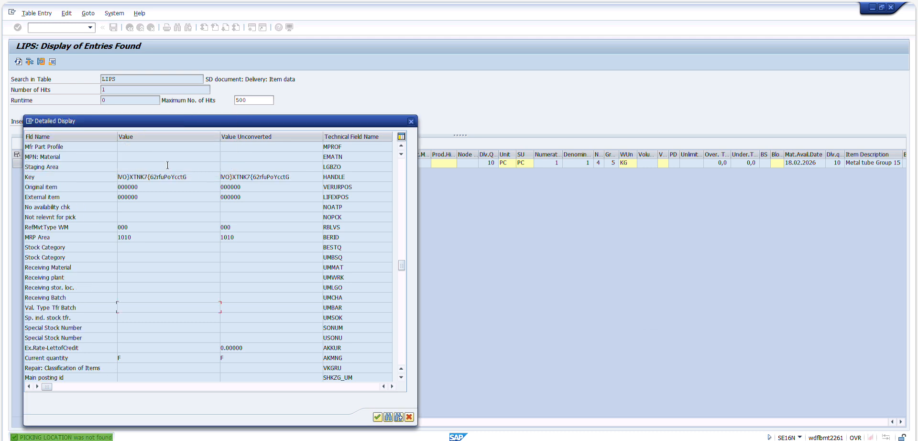
{"action": "key", "text": "ctrl+f"}
{"action": "type", "text": "storage location"}
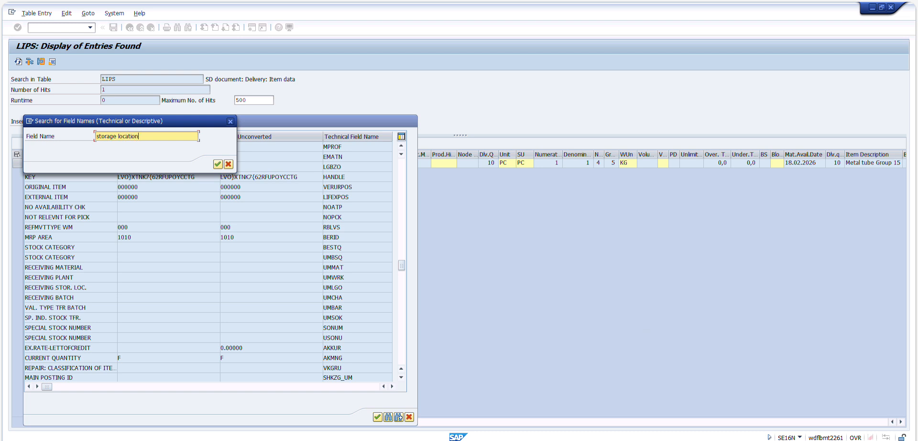
{"action": "key", "text": "Return"}
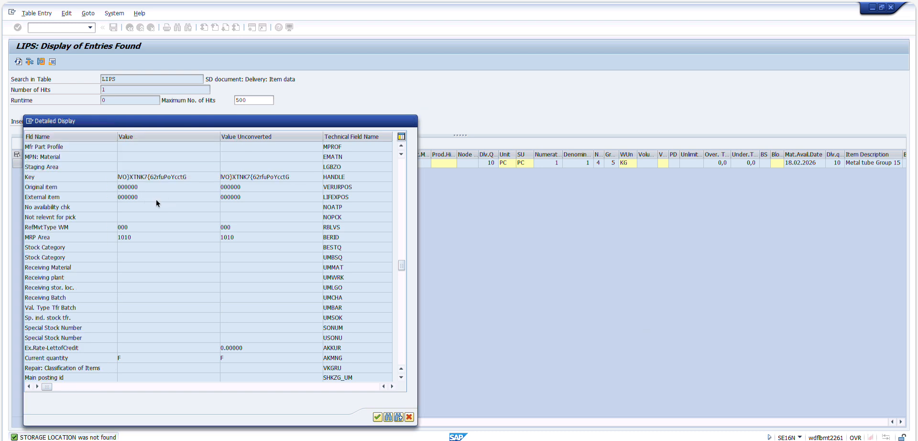
- Search the field names for "location" and highlight the Storage Location value
{"action": "key", "text": "ctrl+f"}
{"action": "type", "text": "location"}
{"action": "key", "text": "Return"}
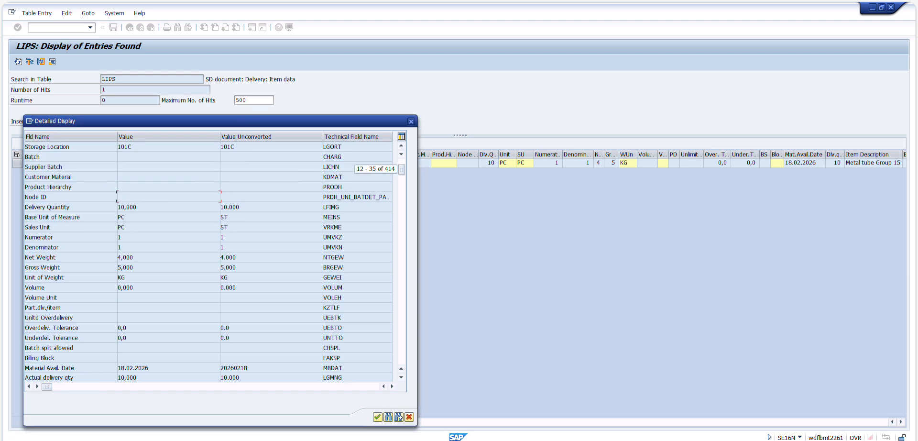
{"action": "left_click_drag", "start_coordinate": [139, 148], "coordinate": [84, 143]}
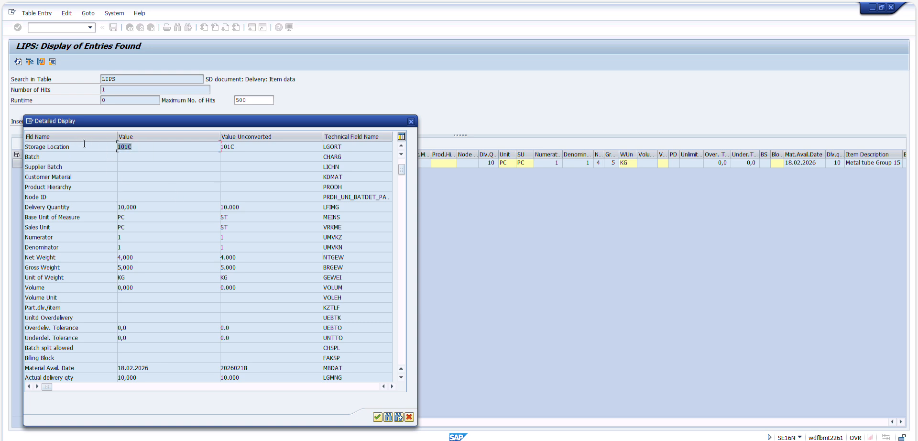
- Search the field names for "warehouse", check the Warehouse Number value and close the detailed display
{"action": "key", "text": "ctrl+f"}
{"action": "type", "text": "warehouse"}
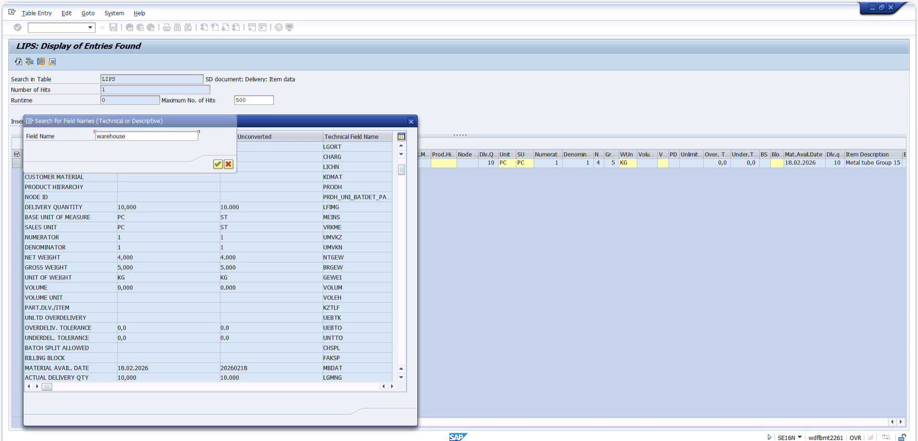
{"action": "key", "text": "Return"}
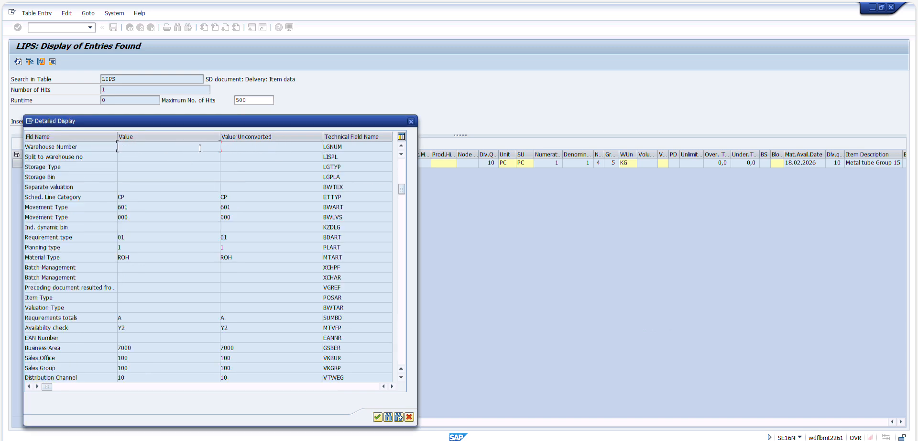
{"action": "left_click", "coordinate": [280, 145]}
{"action": "key", "text": "Escape"}
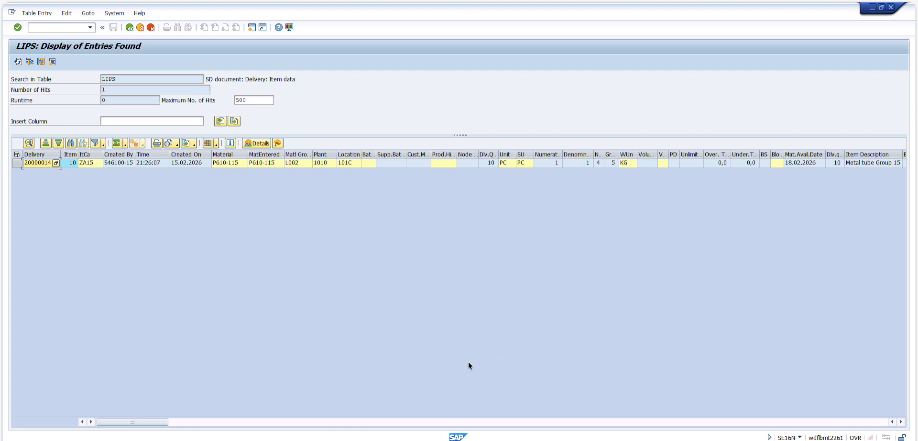
- Switch to the exercise PDF and review the Exercise 11 instructions and the details noted for the sales order and outbound delivery
{"action": "left_click", "coordinate": [117, 0]}
{"action": "left_click", "coordinate": [144, 0]}
{"action": "left_click", "coordinate": [478, 333]}
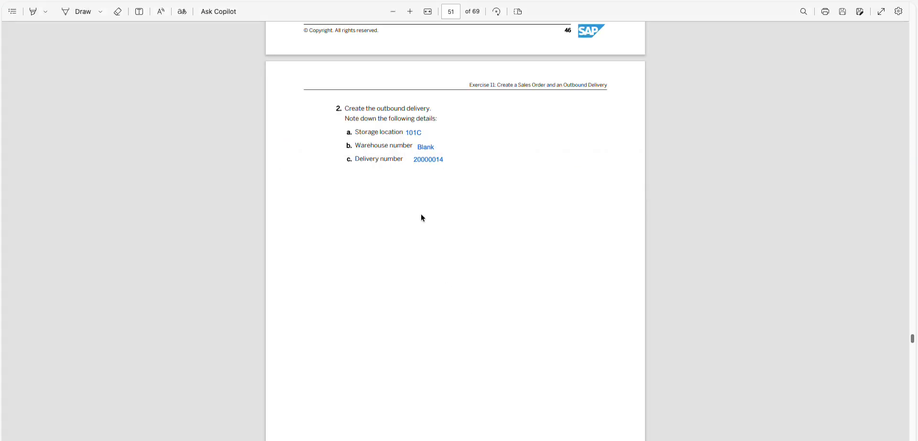
{"action": "scroll", "coordinate": [424, 217], "scroll_direction": "up", "scroll_amount": 10}
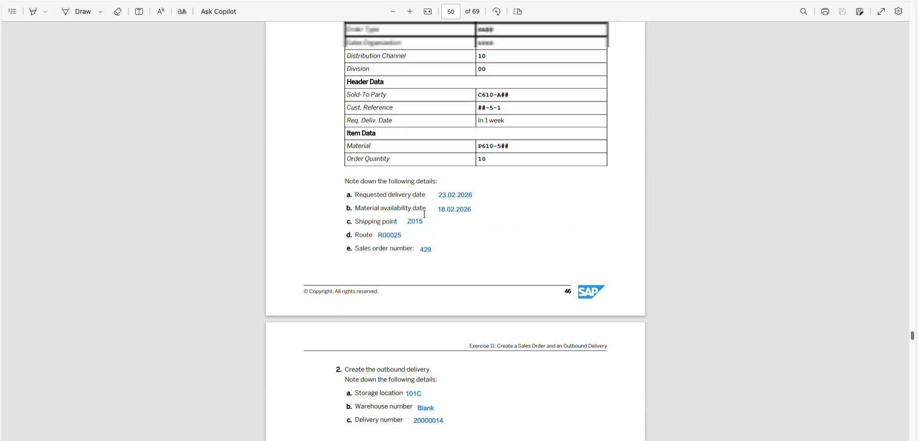
{"action": "scroll", "coordinate": [424, 214], "scroll_direction": "down", "scroll_amount": 2}
{"action": "scroll", "coordinate": [424, 213], "scroll_direction": "up", "scroll_amount": 1}
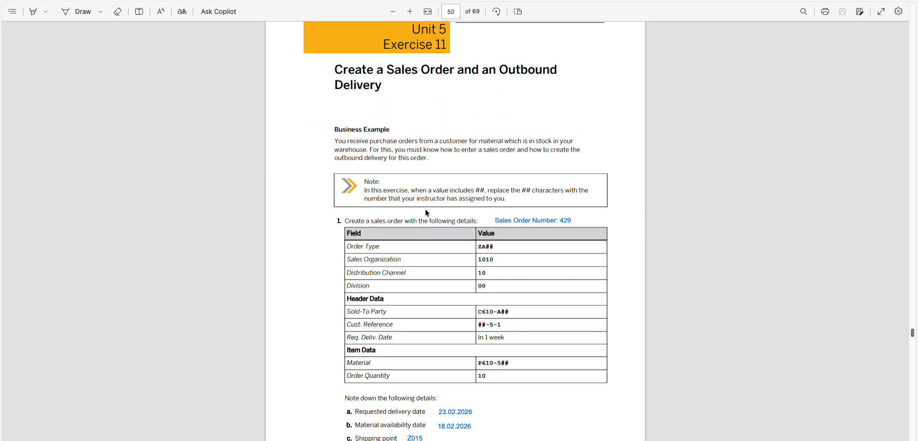
- Review the noted exercise details, switch to the Excel cheat sheet and look over its Determination and Location entries
{"action": "scroll", "coordinate": [425, 215], "scroll_direction": "down", "scroll_amount": 7}
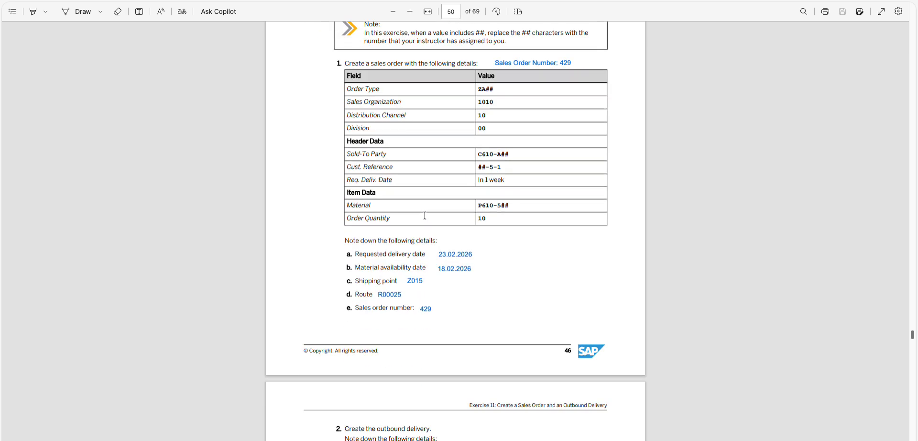
{"action": "scroll", "coordinate": [426, 212], "scroll_direction": "up", "scroll_amount": 3}
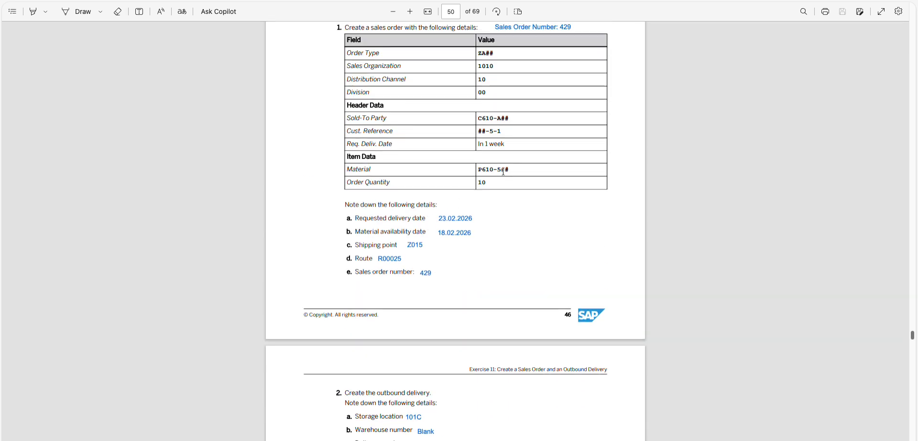
{"action": "key", "text": "super+Tab"}
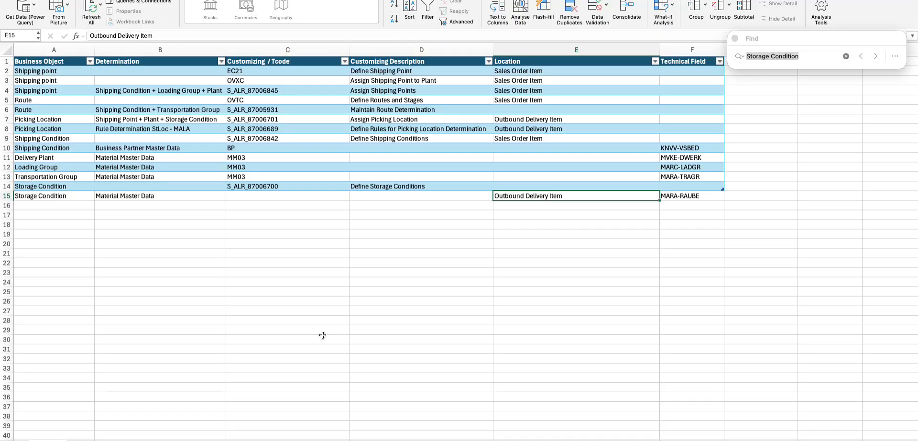
{"action": "left_click", "coordinate": [180, 192]}
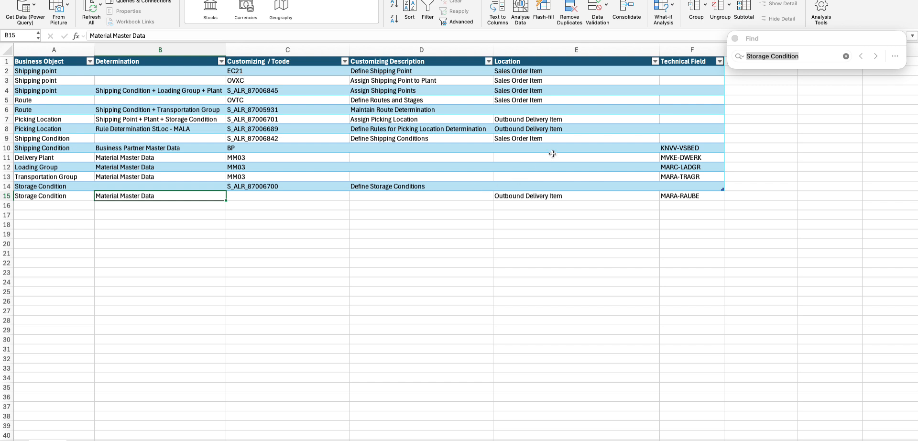
{"action": "left_click_drag", "start_coordinate": [553, 149], "coordinate": [580, 184]}
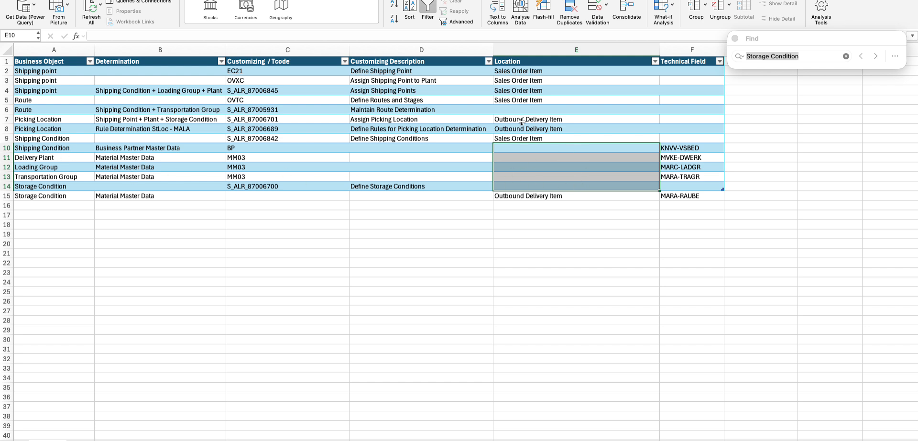
{"action": "left_click", "coordinate": [557, 112]}
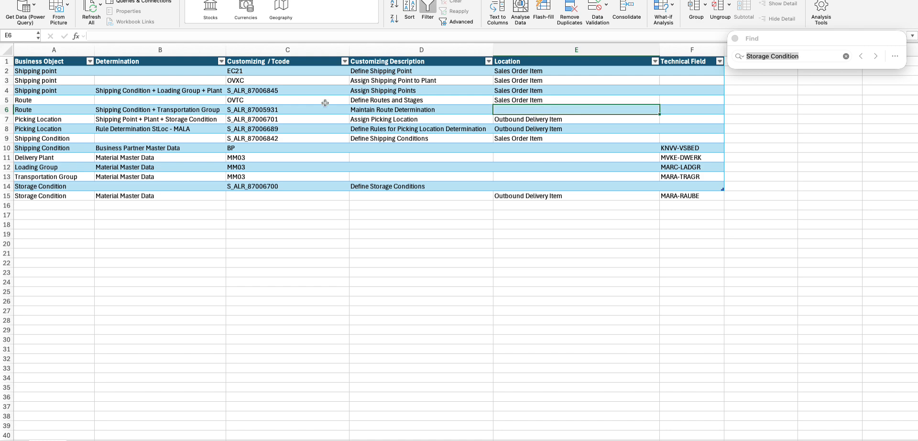
{"action": "left_click", "coordinate": [220, 117]}
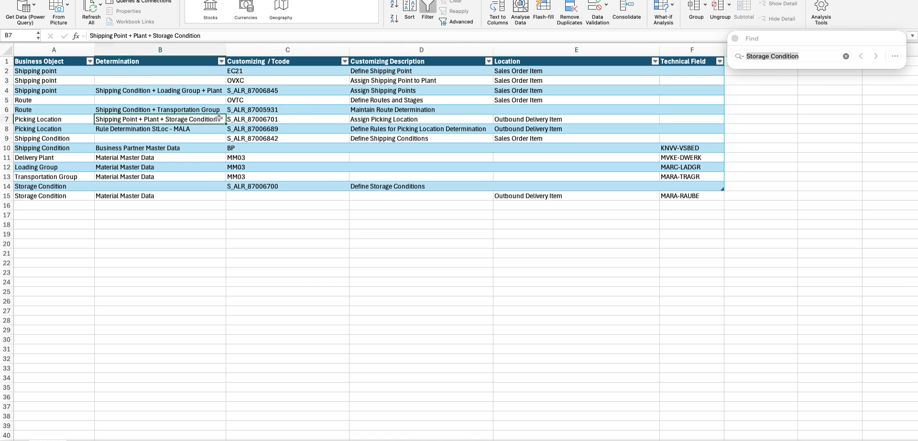
- Save the workbook under the file name Logistics_CheatSheet
{"action": "key", "text": "super+s"}
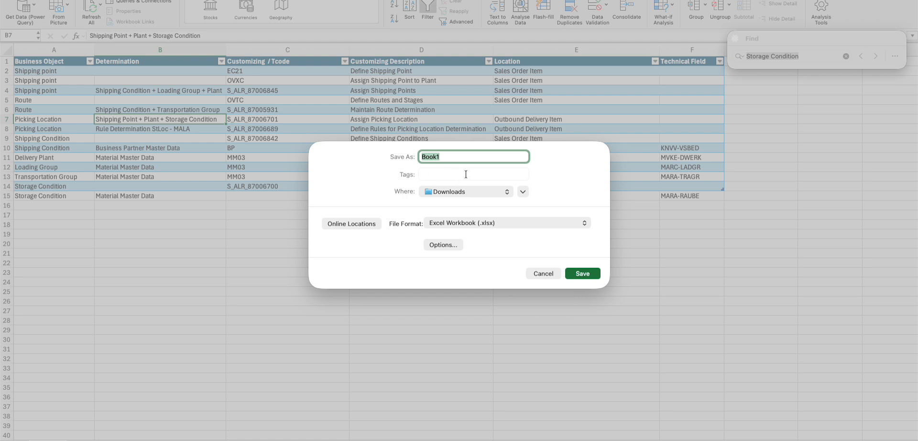
{"action": "type", "text": "Logistics_Cheat_Sheet"}
{"action": "key", "text": "BackSpace"}
{"action": "key", "text": "BackSpace"}
{"action": "key", "text": "BackSpace"}
{"action": "key", "text": "BackSpace"}
{"action": "key", "text": "BackSpace"}
{"action": "key", "text": "BackSpace"}
{"action": "type", "text": "Sheet"}
{"action": "left_click", "coordinate": [476, 191]}
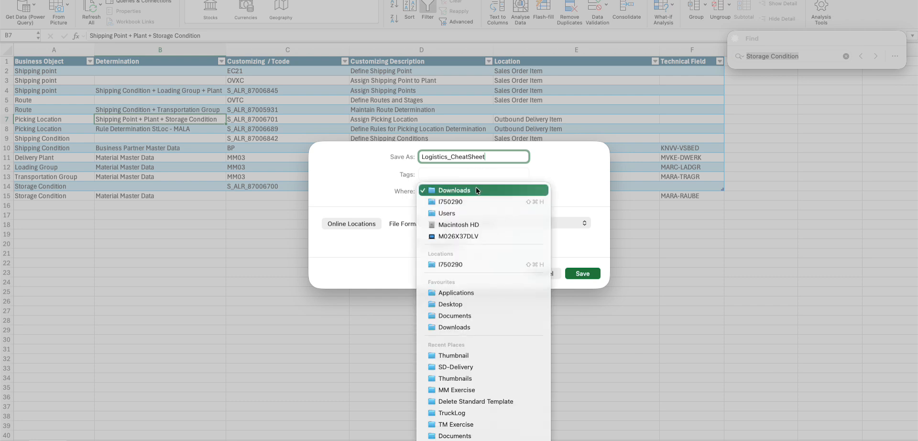
{"action": "left_click", "coordinate": [508, 202]}
{"action": "left_click", "coordinate": [574, 273]}
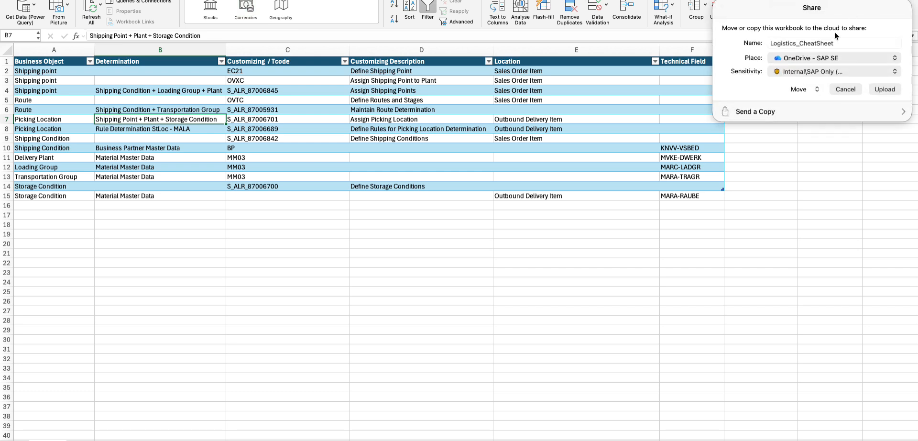
- Upload the workbook to OneDrive - SAP SE for sharing, with its sensitivity label set to Public
{"action": "left_click", "coordinate": [841, 58]}
{"action": "left_click", "coordinate": [842, 58]}
{"action": "left_click", "coordinate": [847, 42]}
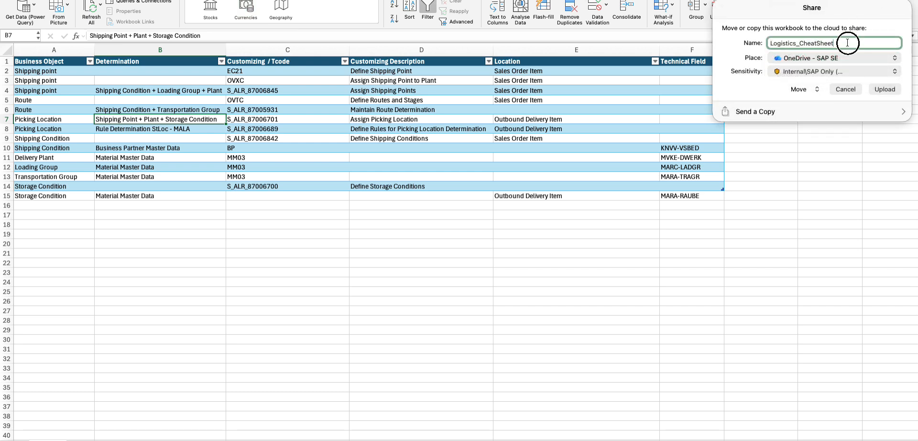
{"action": "left_click", "coordinate": [840, 72]}
{"action": "left_click", "coordinate": [723, 62]}
{"action": "left_click", "coordinate": [816, 71]}
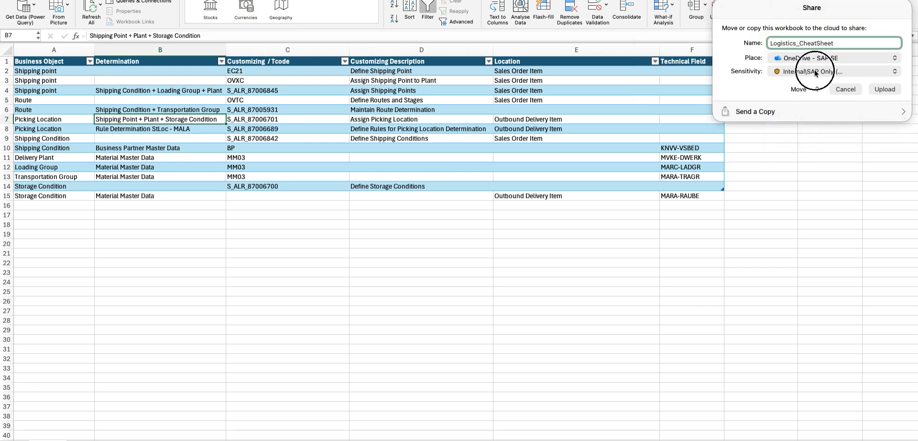
{"action": "left_click", "coordinate": [820, 71]}
{"action": "left_click", "coordinate": [829, 71]}
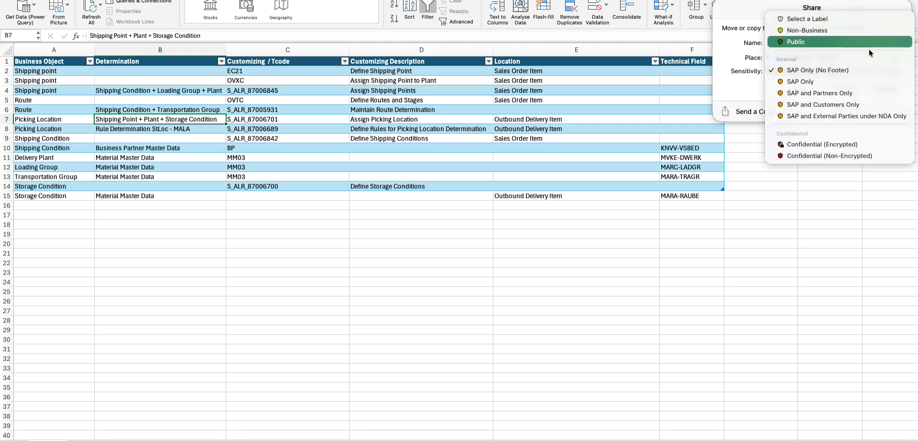
{"action": "left_click", "coordinate": [836, 42]}
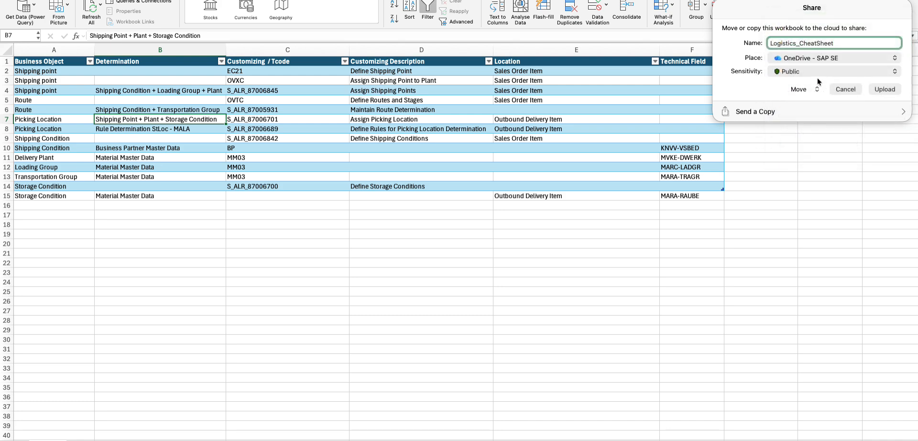
{"action": "left_click", "coordinate": [882, 89]}
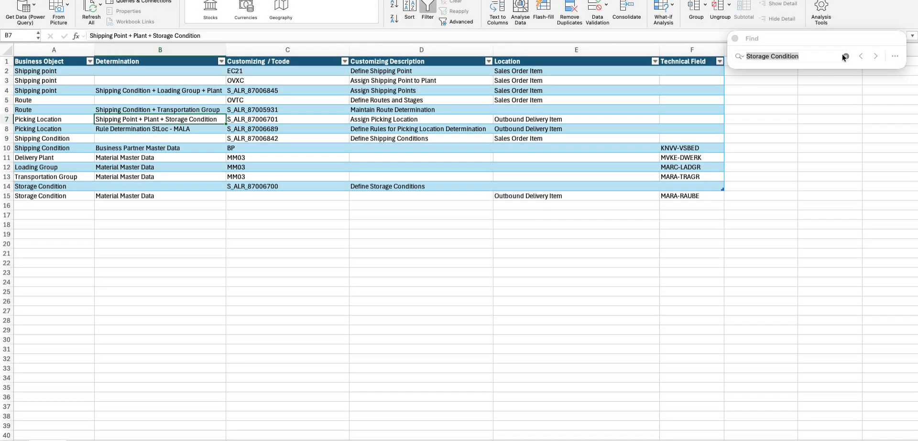
- Open the workbook's access management, start sharing and check the permission options, keeping Can view
{"action": "left_click", "coordinate": [884, 0]}
{"action": "left_click", "coordinate": [885, 0]}
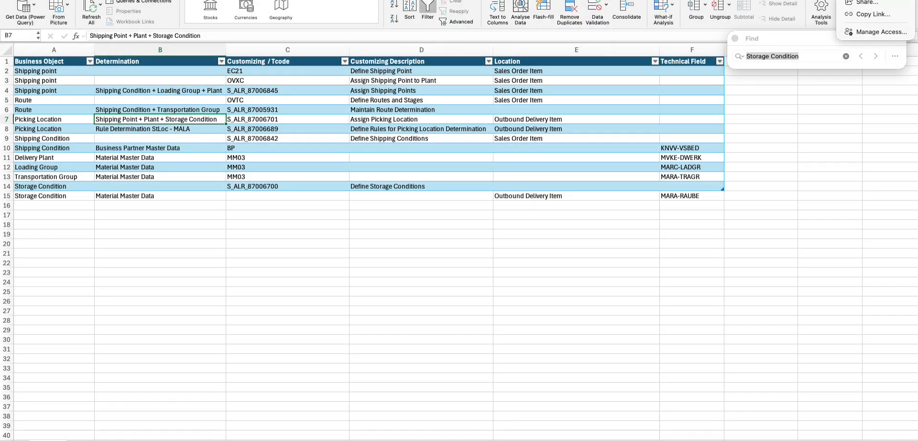
{"action": "left_click", "coordinate": [884, 32]}
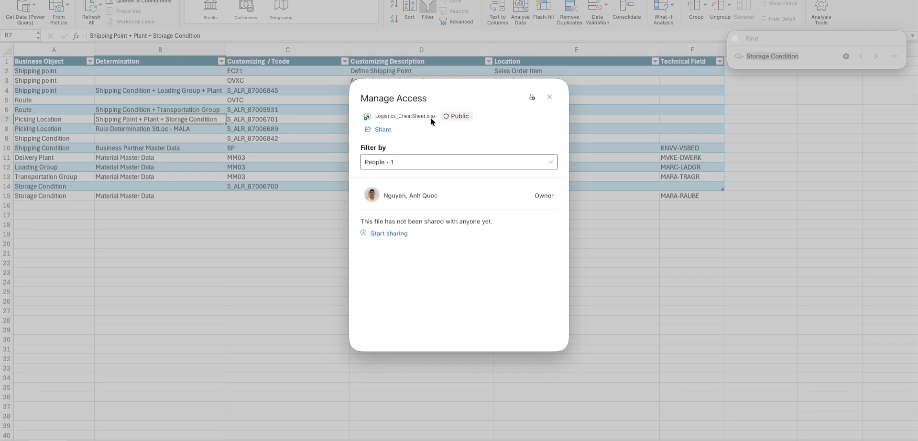
{"action": "left_click", "coordinate": [389, 233]}
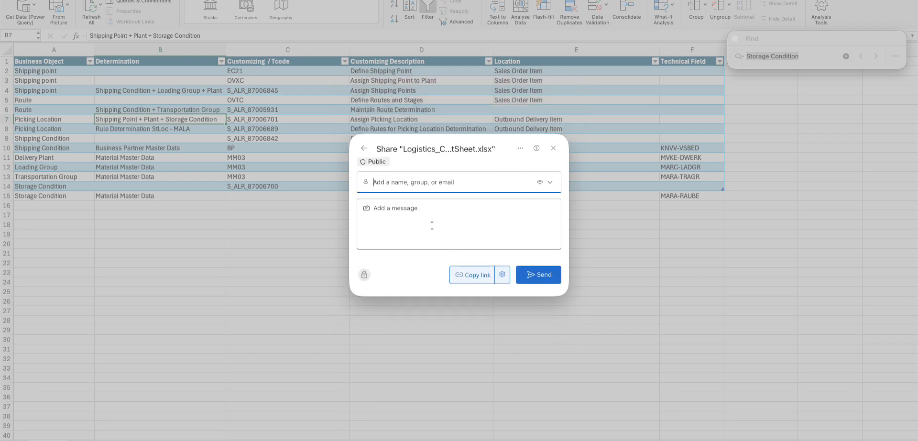
{"action": "left_click", "coordinate": [550, 182]}
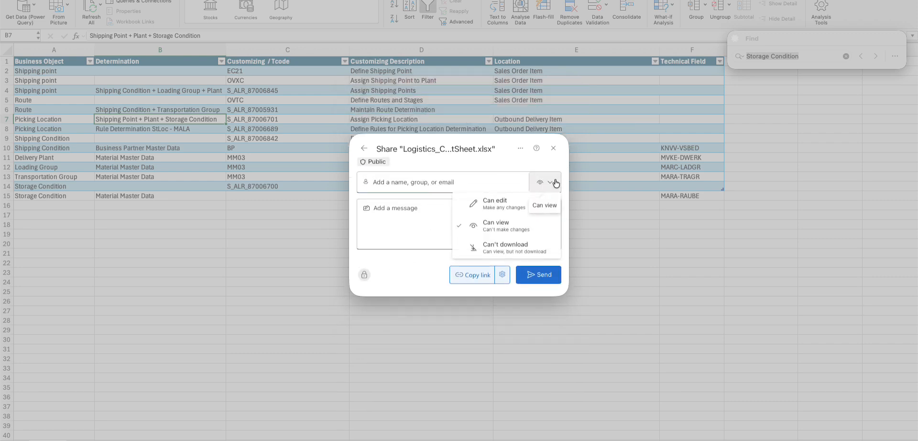
{"action": "left_click", "coordinate": [533, 230]}
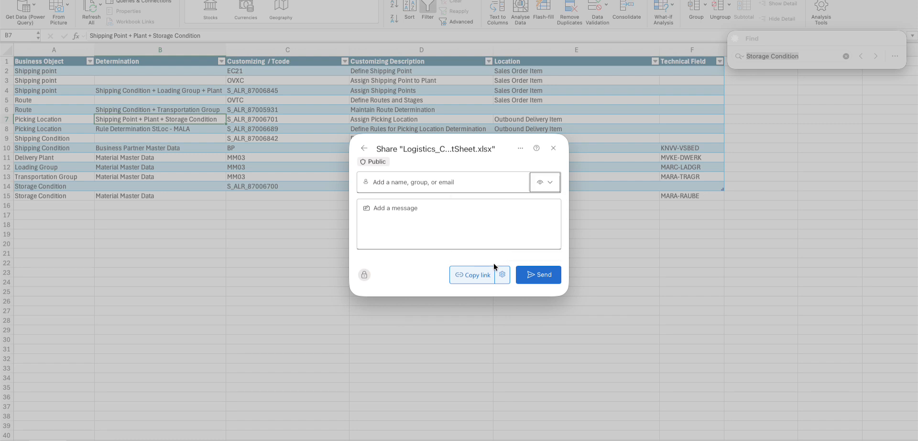
- Check who currently has access to the workbook and return to its sharing dialog
{"action": "left_click", "coordinate": [418, 182]}
{"action": "left_click", "coordinate": [377, 161]}
{"action": "left_click", "coordinate": [364, 274]}
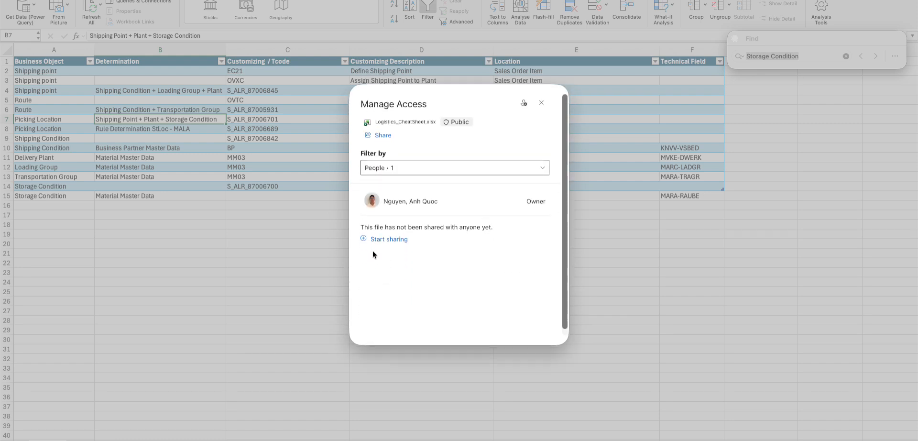
{"action": "left_click", "coordinate": [410, 160]}
{"action": "left_click", "coordinate": [421, 138]}
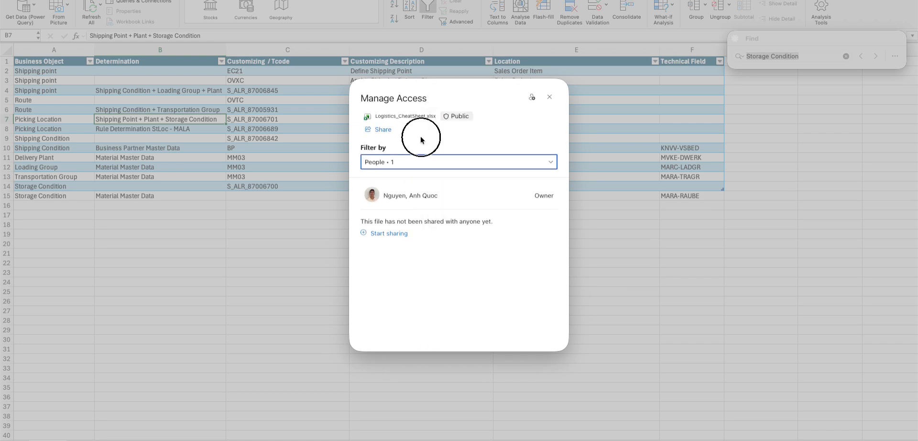
{"action": "left_click", "coordinate": [376, 131]}
- Examine the sharing link's audience and permission options, and leave sharing without applying changes
{"action": "left_click", "coordinate": [498, 269]}
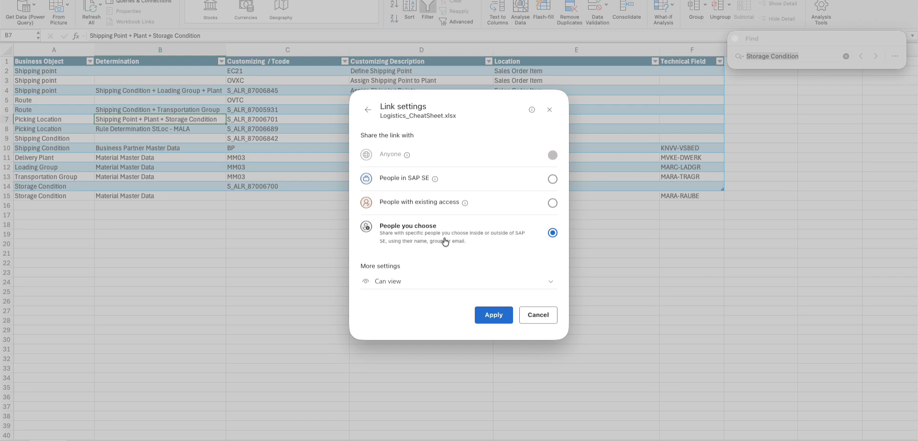
{"action": "left_click", "coordinate": [412, 282]}
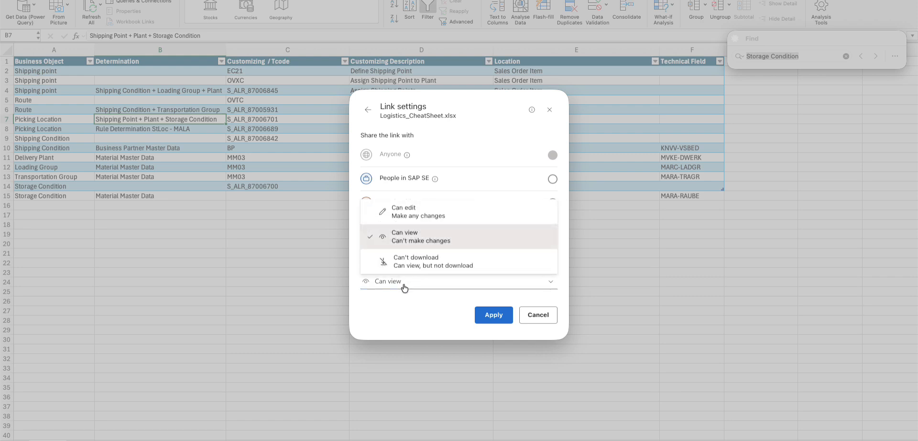
{"action": "left_click", "coordinate": [405, 287]}
{"action": "left_click", "coordinate": [403, 284]}
{"action": "left_click", "coordinate": [403, 284]}
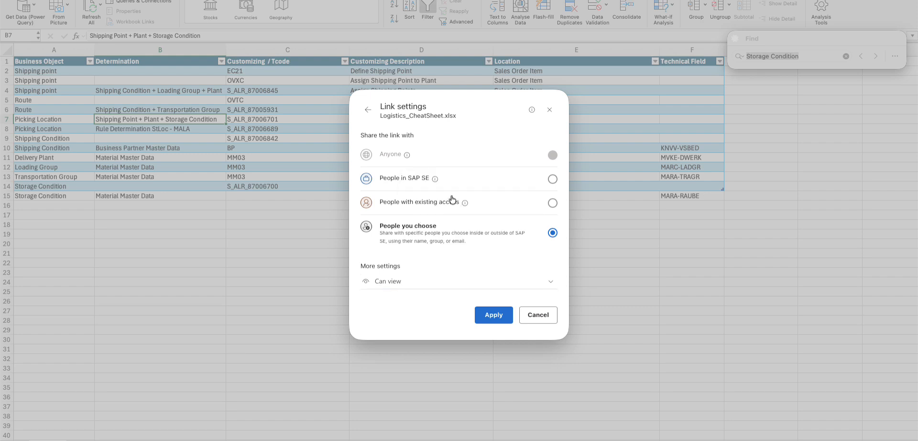
{"action": "mouse_move", "coordinate": [436, 181]}
{"action": "left_click", "coordinate": [368, 111]}
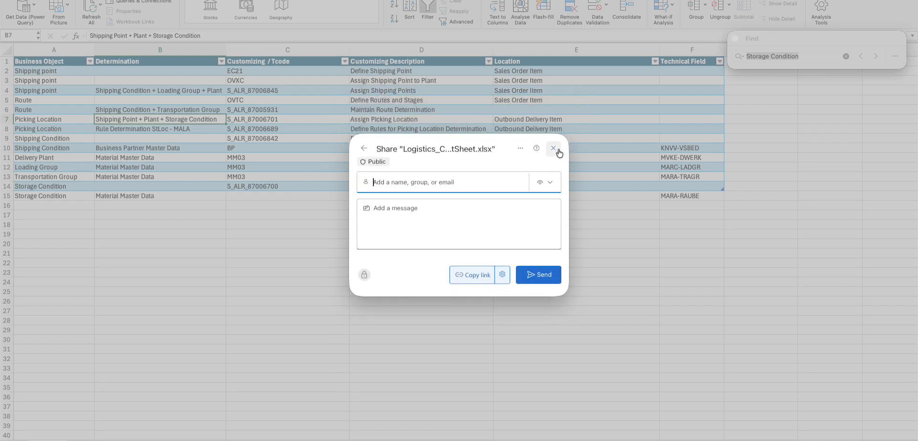
{"action": "left_click", "coordinate": [553, 150]}
- Reopen the workbook's sharing dialog to view its recipient and copy-link options, and close it without sending
{"action": "left_click", "coordinate": [880, 1]}
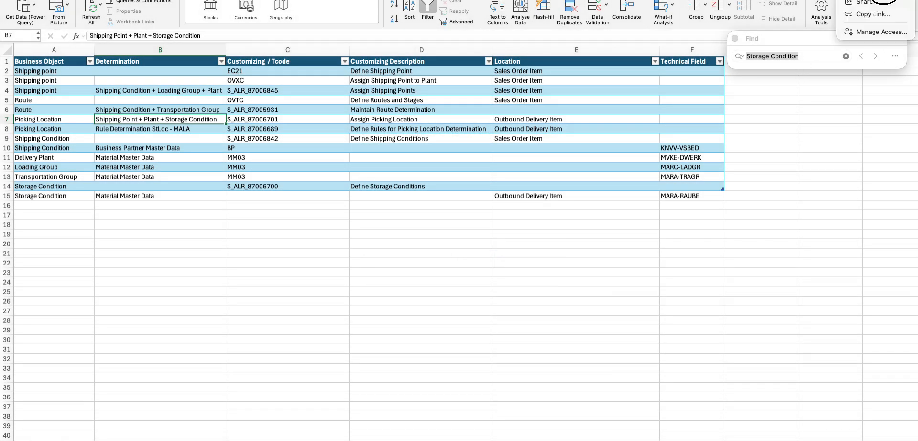
{"action": "left_click", "coordinate": [882, 3]}
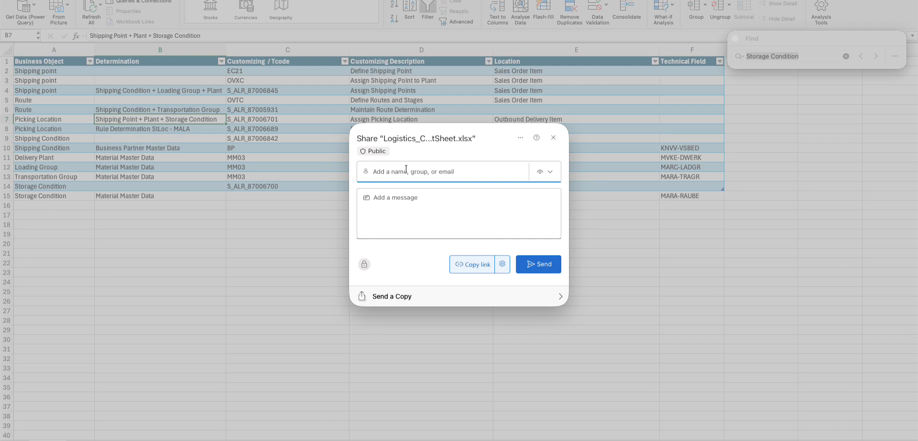
{"action": "left_click", "coordinate": [553, 138]}
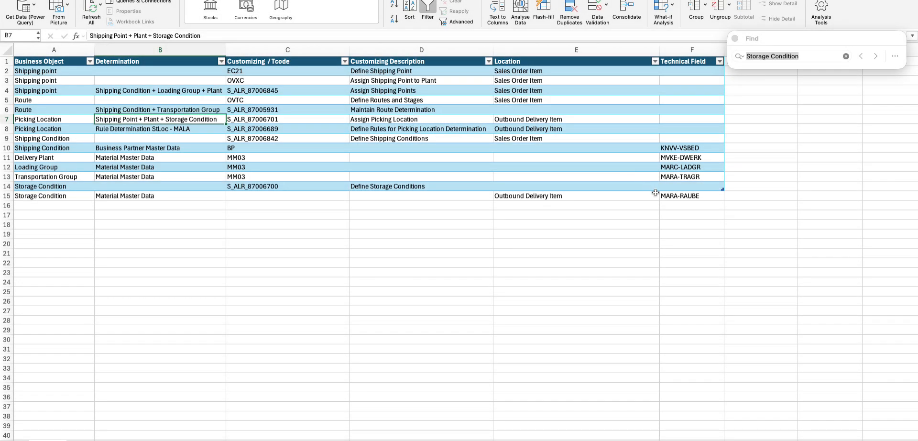